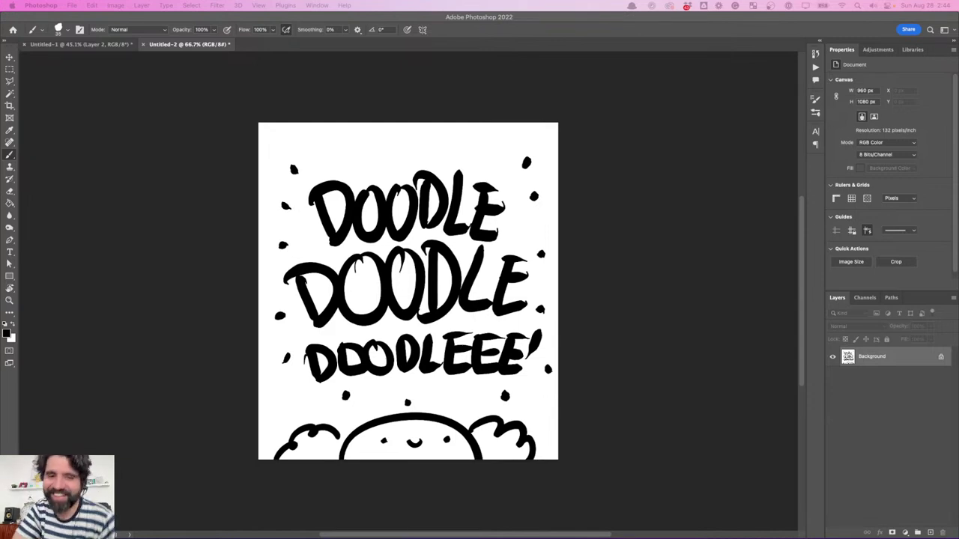
- Switch to the Untitled-1 document with the two figure sketches
left_click(107, 49)
left_click(110, 51)
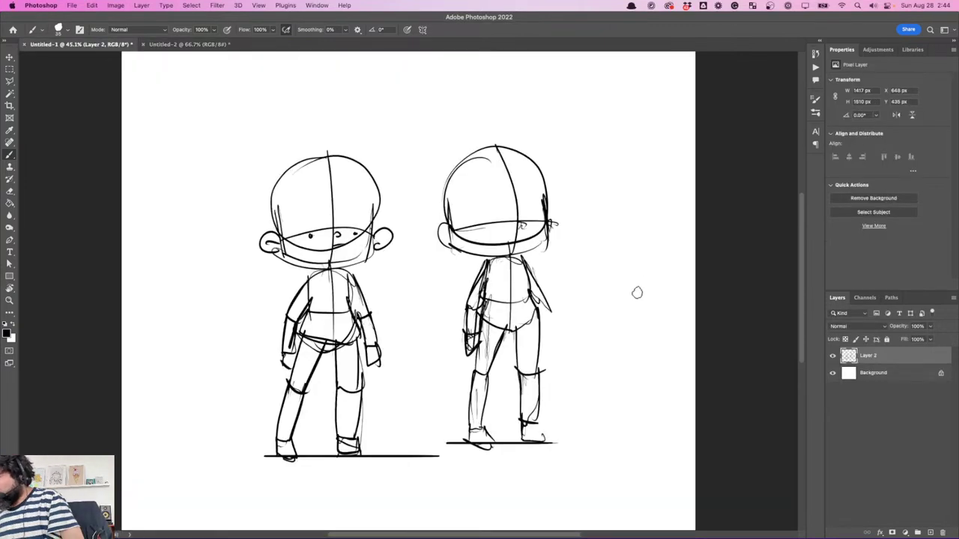
mouse_move(226, 326)
left_mouse_down()
mouse_move(374, 376)
mouse_move(446, 372)
left_mouse_up()
key("super+z")
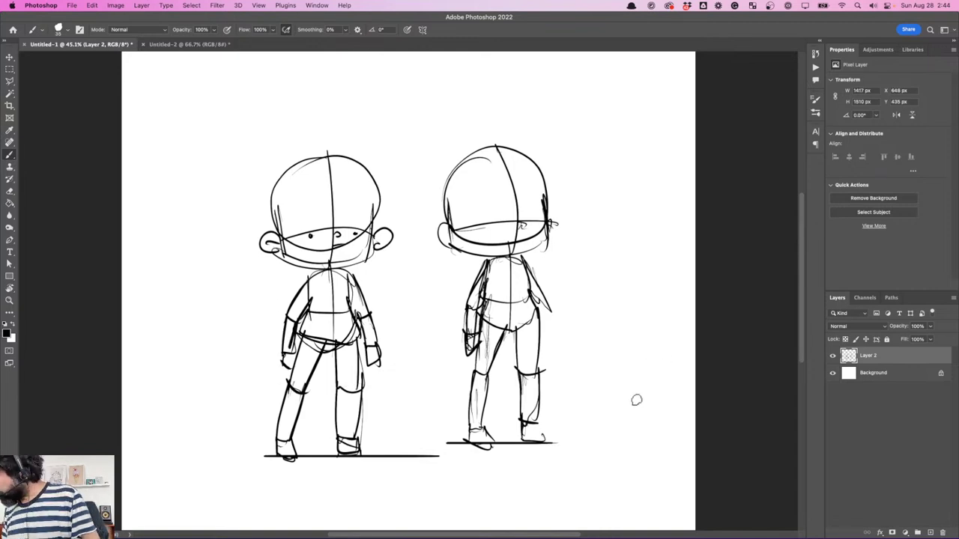
mouse_move(594, 378)
left_mouse_down()
mouse_move(465, 366)
mouse_move(479, 308)
mouse_move(556, 285)
mouse_move(508, 352)
left_mouse_up()
key("super+minus")
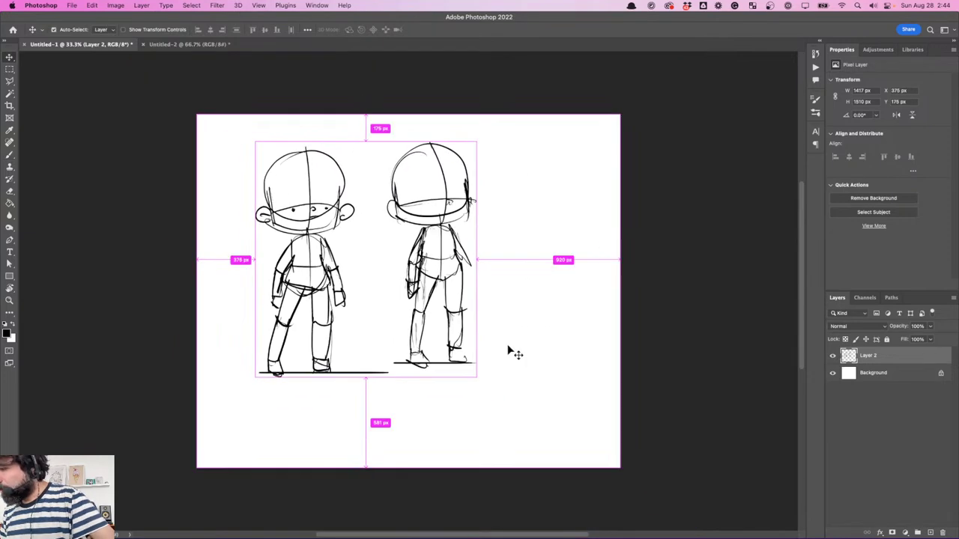
key("super+plus")
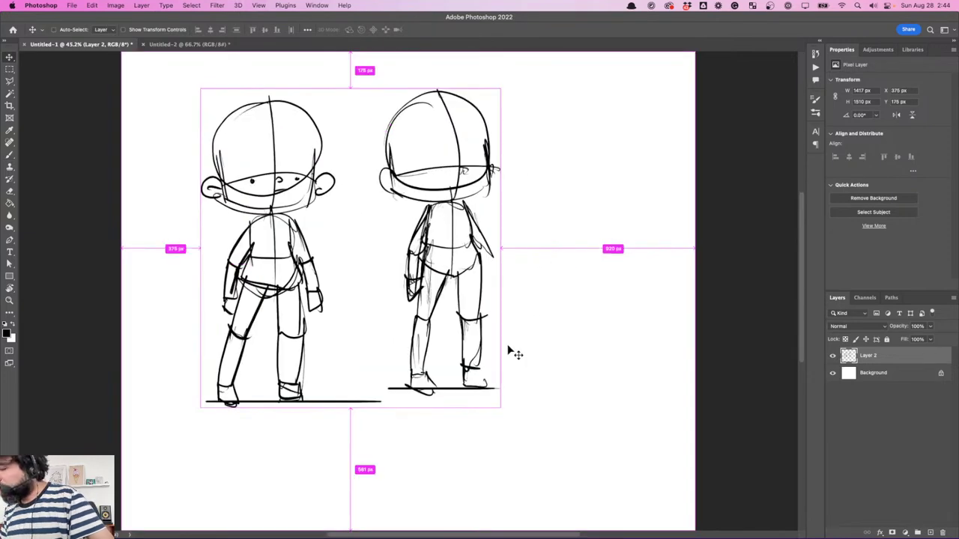
left_click_drag(508, 351, 458, 230)
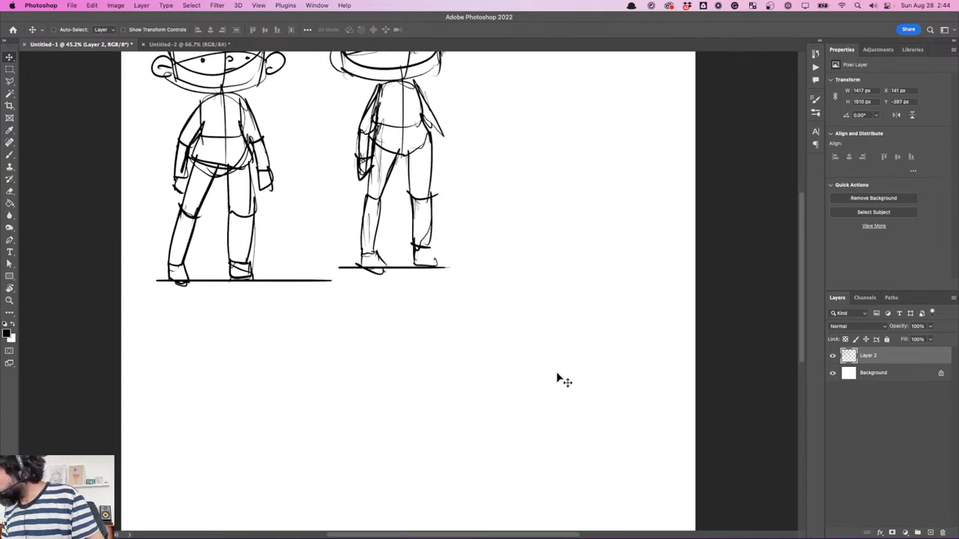
key("super+z")
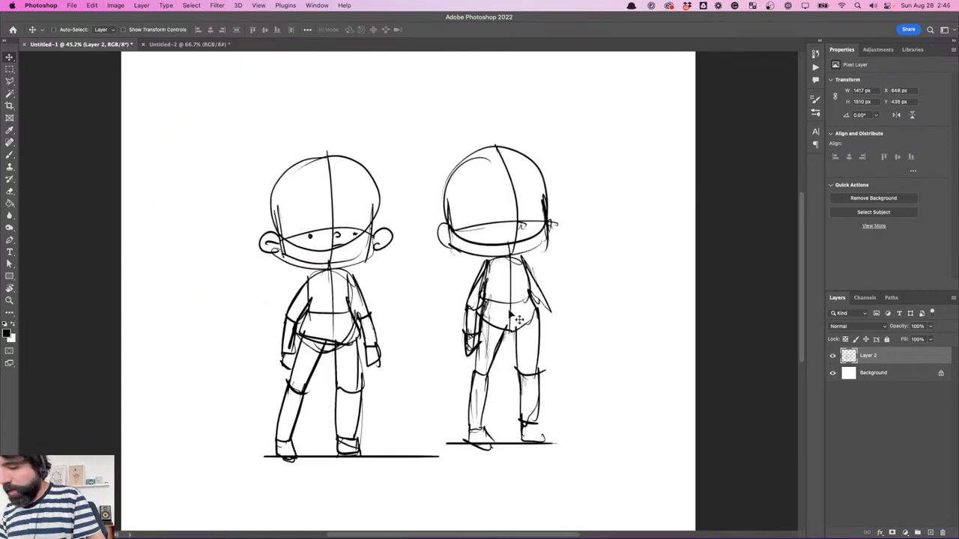
- Scale the two figure sketches down to about half size and move them into the canvas's upper-left corner
key("super+t")
left_click_drag(558, 145, 502, 245)
left_click_drag(421, 296, 230, 149)
left_click_drag(292, 235, 297, 239)
key("Return")
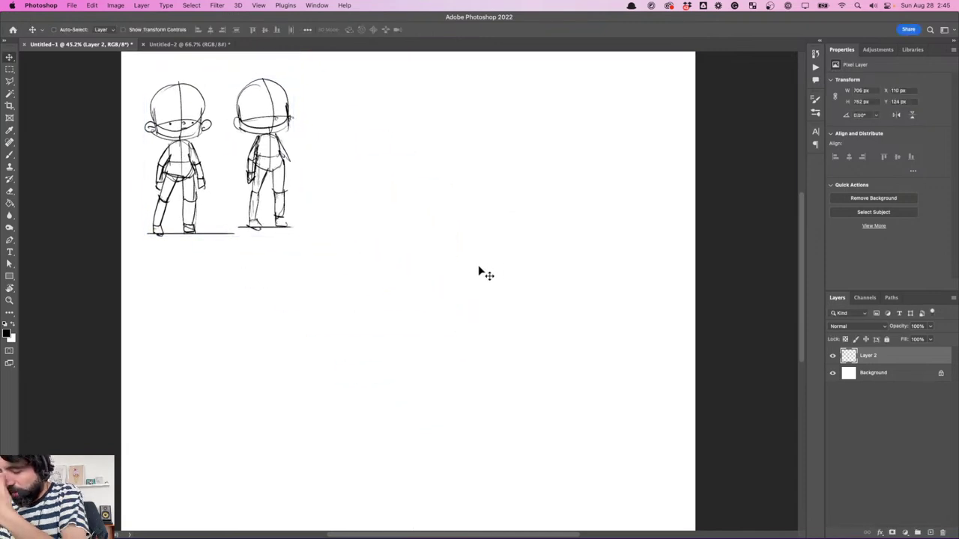
- Brush a large, slightly wide circle near the canvas centre as the skull of a head
key("b")
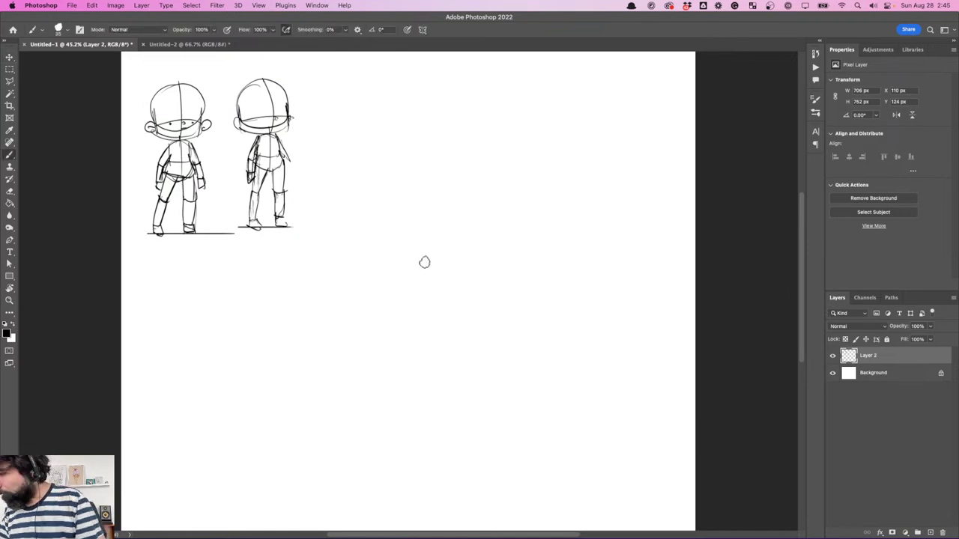
mouse_move(412, 216)
left_mouse_down()
mouse_move(468, 229)
mouse_move(372, 302)
left_mouse_up()
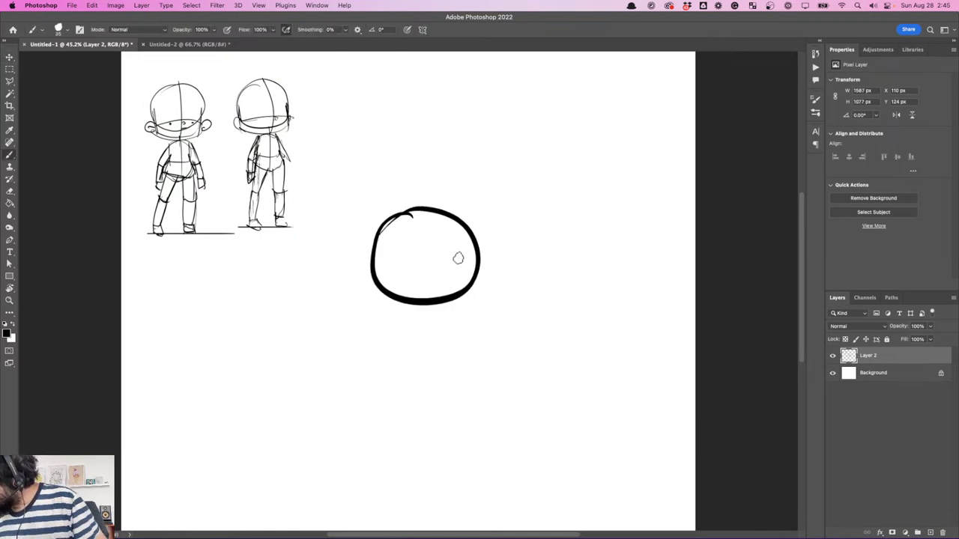
key("super+z")
mouse_move(420, 216)
left_mouse_down()
mouse_move(362, 264)
mouse_move(488, 253)
mouse_move(355, 273)
left_mouse_up()
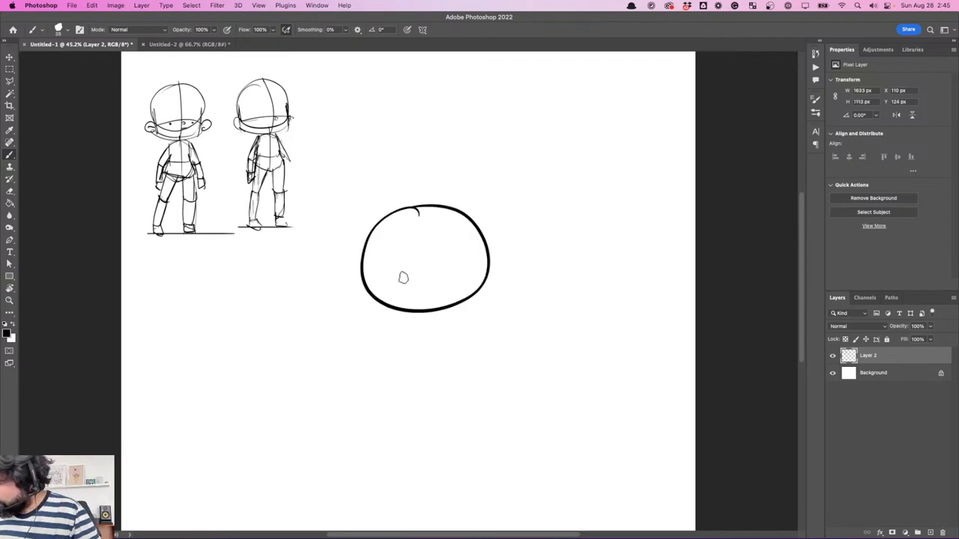
- Add short cheek lines, a shallow curved jaw below the large circle, and a curved vertical centre line
mouse_move(364, 266)
left_mouse_down()
mouse_move(369, 314)
mouse_move(362, 276)
mouse_move(364, 306)
mouse_move(376, 310)
mouse_move(444, 324)
mouse_move(488, 301)
left_mouse_up()
mouse_move(481, 253)
left_mouse_down()
mouse_move(488, 311)
mouse_move(459, 323)
mouse_move(481, 307)
left_mouse_up()
mouse_move(424, 208)
left_mouse_down()
mouse_move(451, 278)
mouse_move(435, 337)
left_mouse_up()
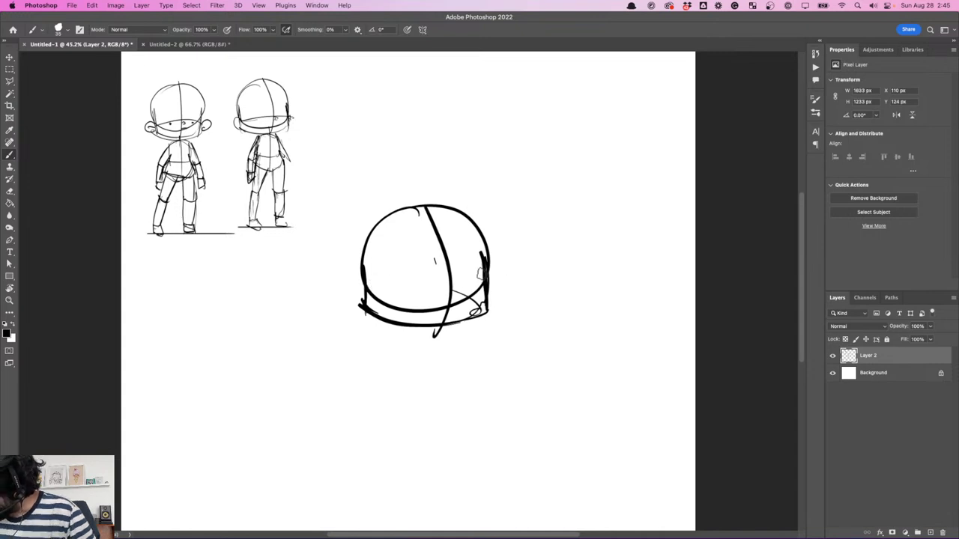
- Set the brush size to 27 px, then draw a curved eye line across the large head and restate its centre line
right_click(492, 269)
left_click_drag(544, 215, 541, 216)
mouse_move(370, 290)
left_mouse_down()
mouse_move(477, 278)
mouse_move(370, 289)
left_mouse_up()
mouse_move(428, 210)
left_mouse_down()
mouse_move(454, 277)
mouse_move(441, 327)
left_mouse_up()
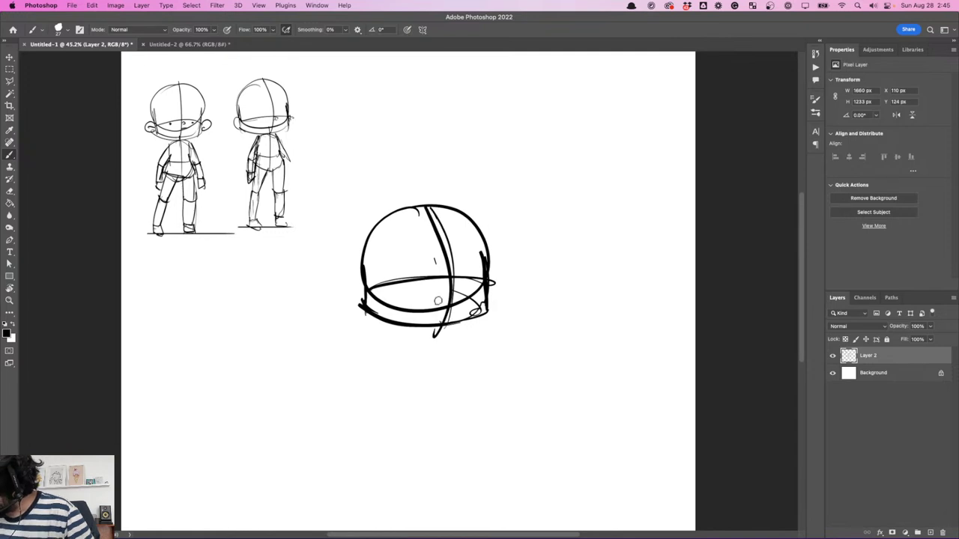
- Draw round ears on both sides of the large head and rework its centre line and jaw edge
mouse_move(367, 291)
left_mouse_down()
mouse_move(346, 298)
mouse_move(364, 290)
left_mouse_up()
mouse_move(486, 283)
left_mouse_down()
mouse_move(501, 282)
mouse_move(493, 297)
left_mouse_up()
left_click_drag(425, 206, 441, 333)
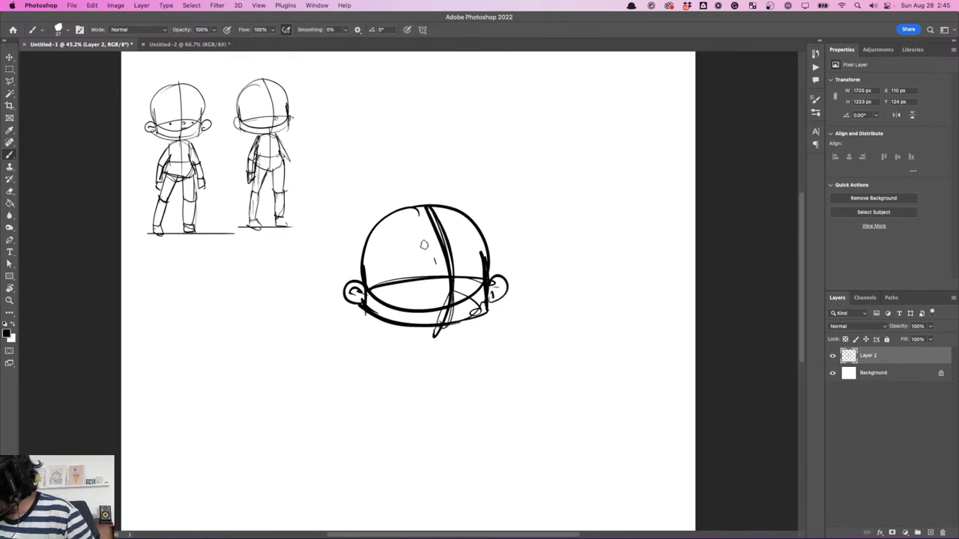
left_click_drag(433, 203, 360, 280)
key("super+z")
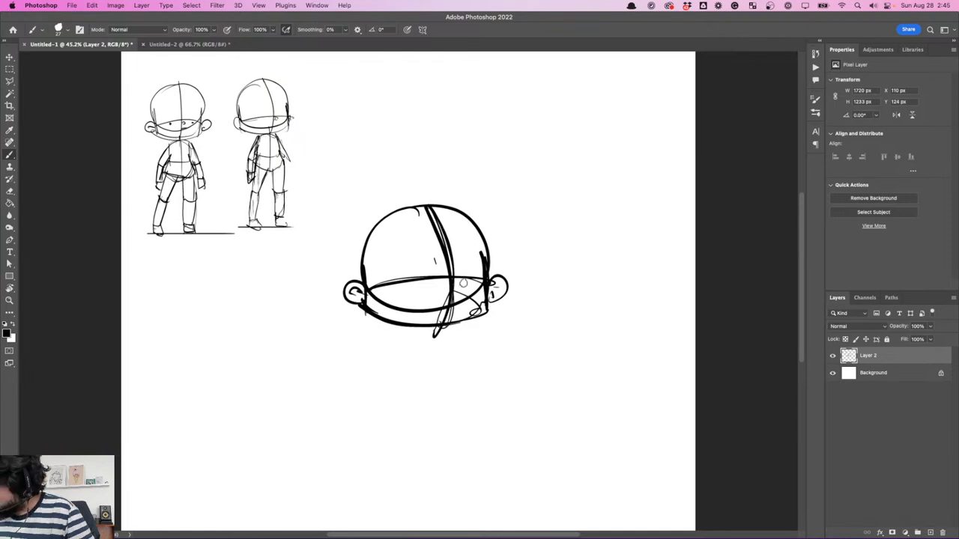
mouse_move(434, 210)
left_mouse_down()
mouse_move(449, 333)
mouse_move(451, 280)
mouse_move(466, 324)
mouse_move(488, 297)
mouse_move(487, 281)
mouse_move(486, 305)
mouse_move(486, 279)
mouse_move(488, 310)
left_mouse_up()
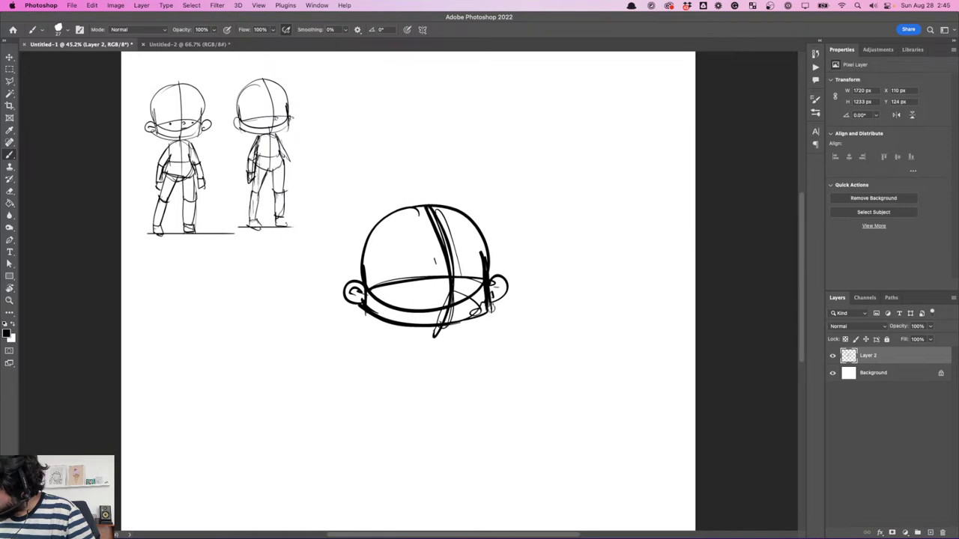
- Draw a smaller circle near the canvas's right edge and add a short squared jaw beneath it
left_click_drag(603, 186, 596, 185)
mouse_move(574, 217)
left_mouse_down()
mouse_move(576, 249)
mouse_move(634, 230)
mouse_move(638, 253)
left_mouse_up()
left_click_drag(578, 256, 638, 254)
- Draw a long rectangular-jawed head below the squared one, with a centre line, facial features and ears
mouse_move(599, 295)
left_mouse_down()
mouse_move(634, 310)
mouse_move(589, 345)
mouse_move(593, 381)
mouse_move(629, 384)
left_mouse_up()
left_click_drag(637, 309, 640, 384)
left_click_drag(616, 322, 627, 373)
left_click_drag(608, 296, 619, 347)
mouse_move(589, 319)
left_mouse_down()
mouse_move(635, 316)
mouse_move(580, 335)
left_mouse_up()
mouse_move(638, 318)
left_mouse_down()
mouse_move(648, 327)
mouse_move(636, 332)
left_mouse_up()
- Draw a wide-jawed head in the canvas's upper-right corner with guide lines, an ear, facial features and curly hair
mouse_move(596, 91)
left_mouse_down()
mouse_move(629, 105)
mouse_move(600, 71)
left_mouse_up()
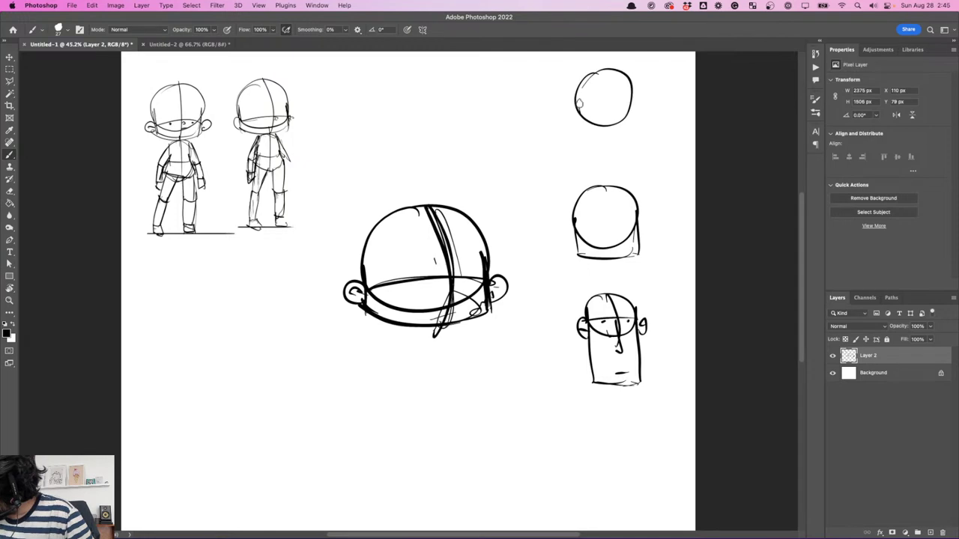
mouse_move(575, 101)
left_mouse_down()
mouse_move(562, 123)
mouse_move(643, 114)
left_mouse_up()
mouse_move(631, 79)
left_mouse_down()
mouse_move(648, 108)
mouse_move(581, 138)
left_mouse_up()
left_click_drag(607, 69, 605, 136)
mouse_move(575, 90)
left_mouse_down()
mouse_move(560, 114)
mouse_move(635, 141)
left_mouse_up()
mouse_move(642, 97)
left_mouse_down()
mouse_move(643, 135)
mouse_move(631, 133)
mouse_move(623, 103)
mouse_move(638, 114)
left_mouse_up()
left_click(596, 98)
mouse_move(581, 81)
left_mouse_down()
mouse_move(575, 93)
mouse_move(614, 64)
mouse_move(636, 78)
mouse_move(568, 95)
mouse_move(626, 62)
mouse_move(633, 77)
left_mouse_up()
- Draw a circle beside the wide-jawed head and add a pointed jaw, centre line and curved eye line
mouse_move(497, 112)
left_mouse_down()
mouse_move(509, 152)
mouse_move(486, 109)
mouse_move(493, 161)
mouse_move(499, 114)
left_mouse_up()
key("super+z")
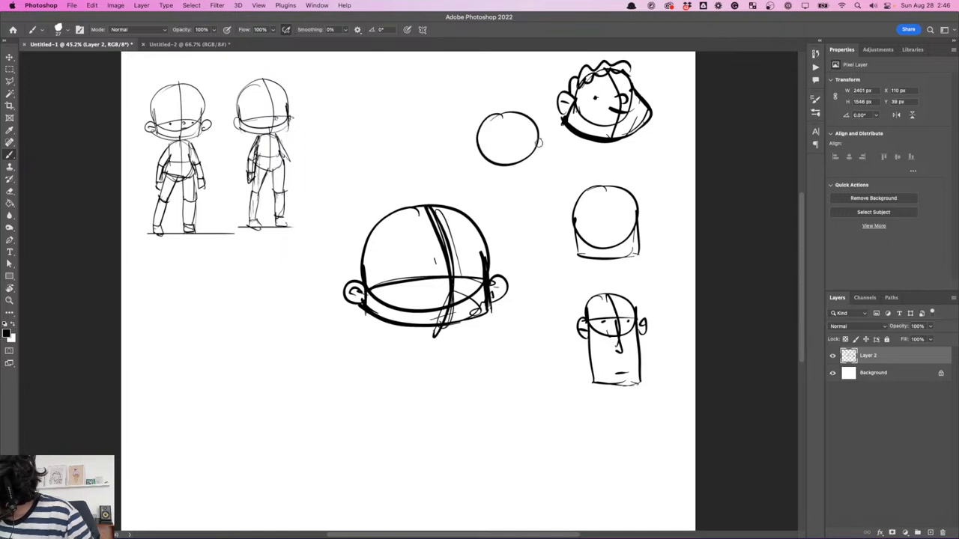
mouse_move(475, 149)
left_mouse_down()
mouse_move(492, 166)
mouse_move(529, 169)
mouse_move(516, 179)
mouse_move(480, 140)
mouse_move(480, 161)
mouse_move(520, 180)
mouse_move(537, 159)
left_mouse_up()
left_click_drag(512, 116, 511, 180)
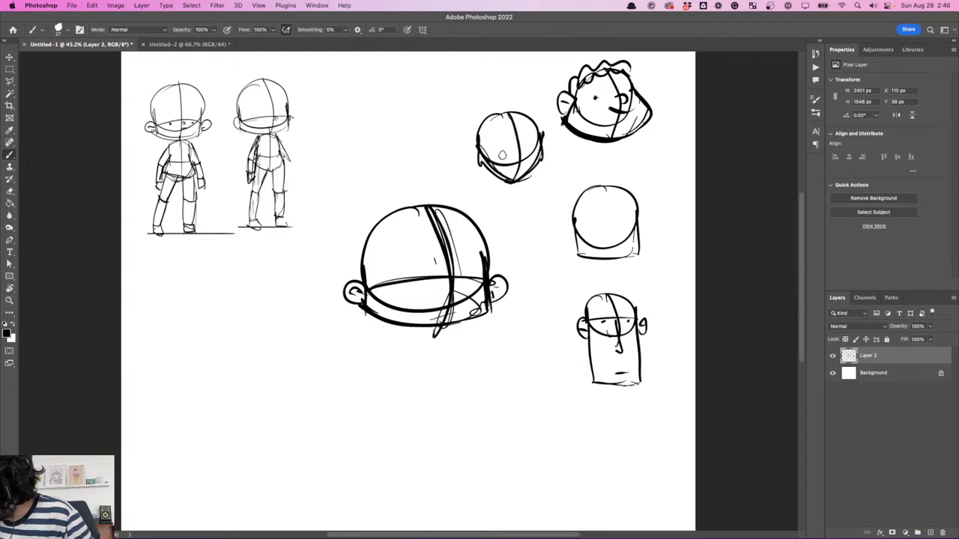
left_click_drag(480, 145, 542, 141)
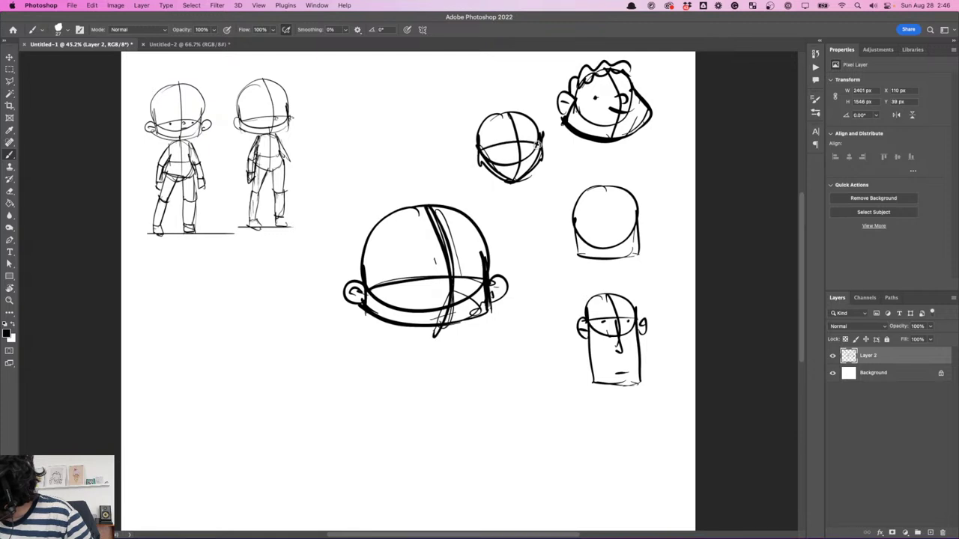
- Add ears, facial marks and bushy curly hair to the pointed-jaw head
mouse_move(484, 149)
left_mouse_down()
mouse_move(464, 153)
mouse_move(478, 161)
left_mouse_up()
left_click_drag(541, 142, 543, 157)
mouse_move(482, 128)
left_mouse_down()
mouse_move(492, 113)
mouse_move(529, 112)
mouse_move(537, 128)
mouse_move(495, 117)
mouse_move(529, 120)
left_mouse_up()
mouse_move(470, 143)
left_mouse_down()
mouse_move(476, 119)
mouse_move(495, 100)
mouse_move(524, 97)
mouse_move(539, 135)
left_mouse_up()
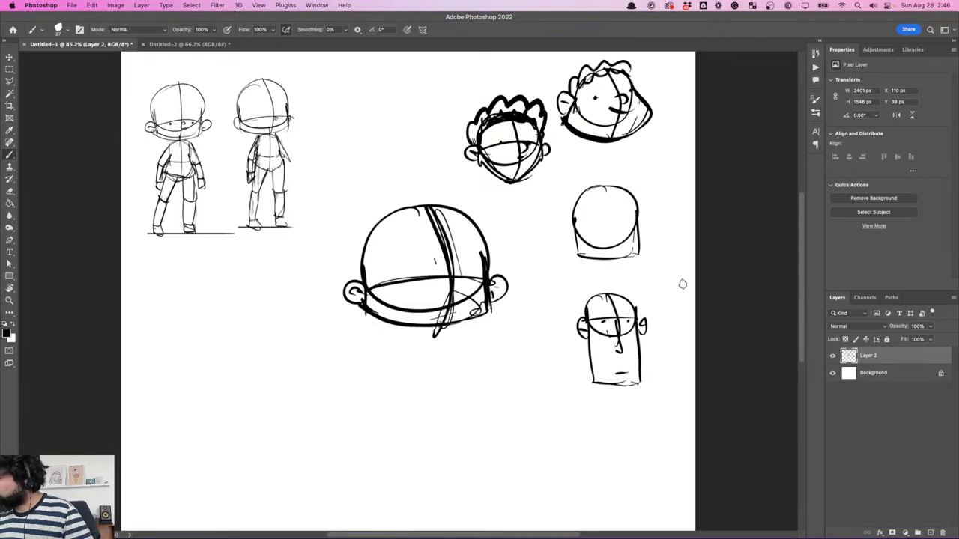
- Draw a vertical centre line and a horizontal eye line on the short square-jawed head
left_click_drag(605, 189, 607, 257)
left_click_drag(587, 215, 636, 209)
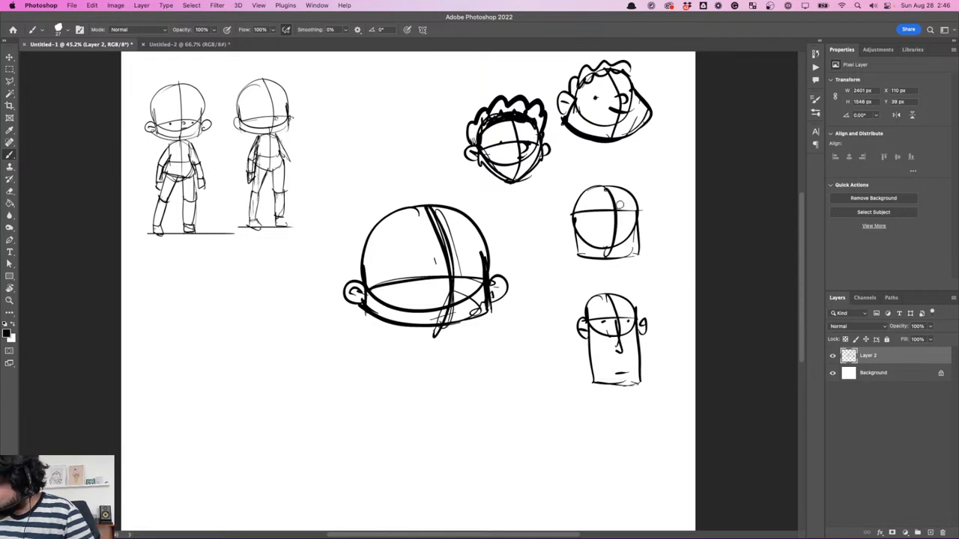
- Draw three circles and an egg shape below the small figures, and square off the lower-right circle's jaw
mouse_move(158, 313)
left_mouse_down()
mouse_move(149, 314)
mouse_move(170, 279)
left_mouse_up()
key("super+z")
mouse_move(263, 279)
left_mouse_down()
mouse_move(298, 283)
mouse_move(239, 286)
left_mouse_up()
mouse_move(164, 364)
left_mouse_down()
mouse_move(148, 391)
mouse_move(156, 366)
left_mouse_up()
mouse_move(270, 368)
left_mouse_down()
mouse_move(295, 369)
mouse_move(279, 366)
mouse_move(247, 424)
mouse_move(302, 421)
left_mouse_up()
left_click_drag(304, 382, 304, 417)
- Give the other three skull shapes different jaws: wide and rounded, pointed, and a scalloped beard on the egg shape
mouse_move(240, 301)
left_mouse_down()
mouse_move(239, 323)
mouse_move(291, 330)
left_mouse_up()
left_click_drag(302, 298, 291, 333)
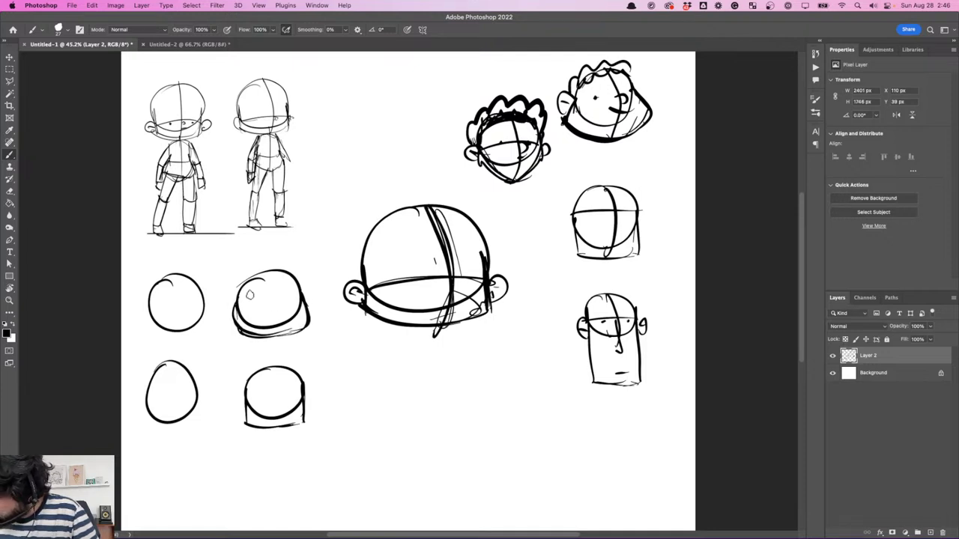
left_click_drag(304, 300, 254, 326)
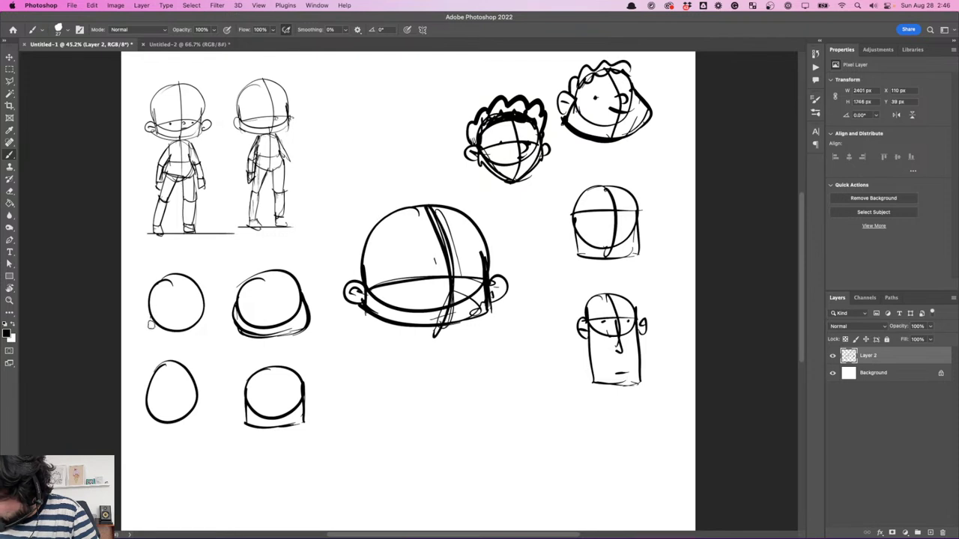
left_click_drag(147, 316, 169, 343)
mouse_move(205, 298)
left_mouse_down()
mouse_move(170, 343)
mouse_move(201, 343)
left_mouse_up()
left_click_drag(197, 337, 205, 313)
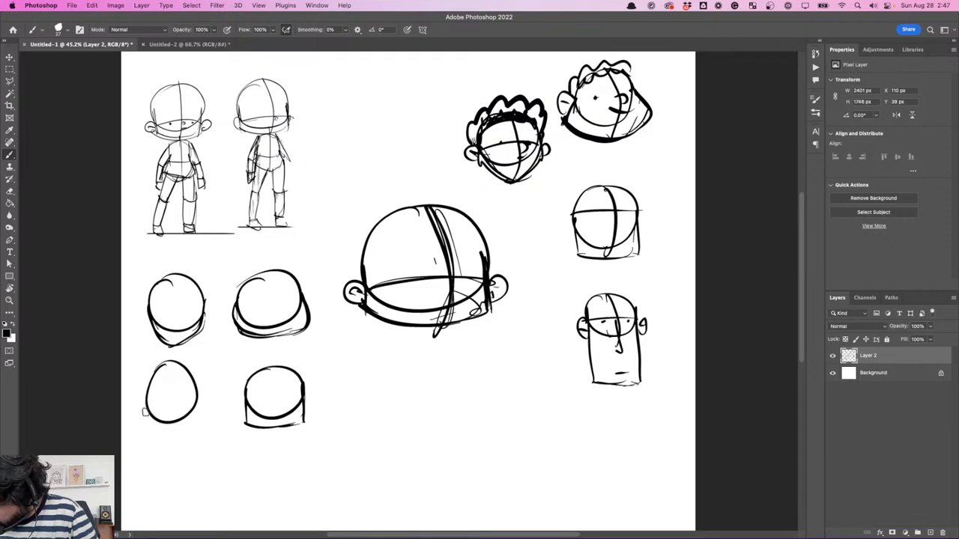
mouse_move(146, 405)
left_mouse_down()
mouse_move(154, 442)
mouse_move(201, 433)
mouse_move(203, 398)
mouse_move(185, 398)
left_mouse_up()
- Draw two columns below the large head, one ending in a cloud-like base and one topped with a cloud-like cap
left_click_drag(419, 385, 419, 427)
left_click_drag(451, 385, 451, 426)
mouse_move(416, 421)
left_mouse_down()
mouse_move(441, 450)
mouse_move(467, 423)
mouse_move(453, 418)
left_mouse_up()
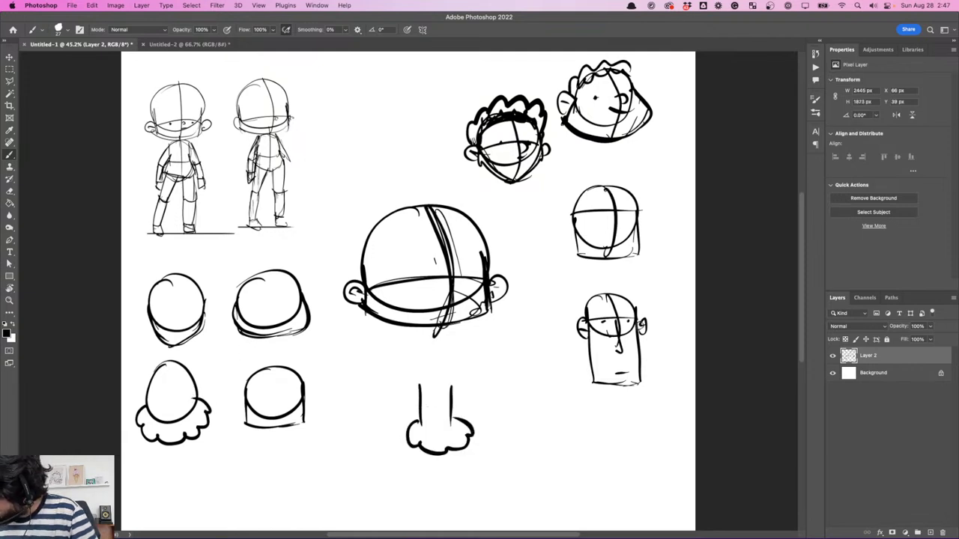
left_click_drag(530, 412, 533, 452)
left_click_drag(569, 412, 569, 442)
mouse_move(530, 414)
left_mouse_down()
mouse_move(514, 399)
mouse_move(582, 395)
mouse_move(571, 412)
left_mouse_up()
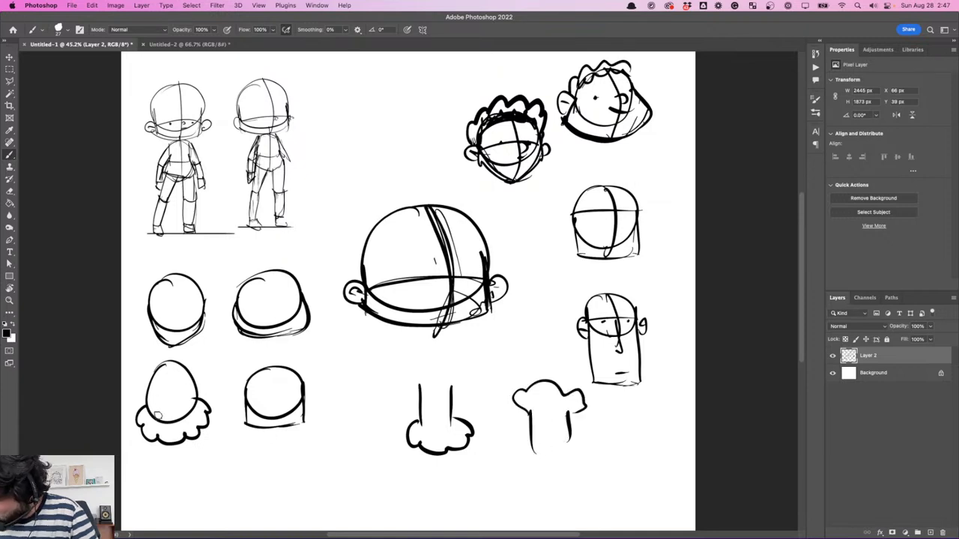
- Complete the bearded head with a moustache, mouth, eyes, nose, ears and curly hair
left_click_drag(152, 407, 193, 397)
mouse_move(169, 413)
left_mouse_down()
mouse_move(182, 405)
mouse_move(174, 385)
mouse_move(143, 406)
left_mouse_up()
left_click(177, 389)
mouse_move(201, 385)
left_mouse_down()
mouse_move(210, 389)
mouse_move(204, 399)
left_mouse_up()
mouse_move(148, 386)
left_mouse_down()
mouse_move(173, 369)
mouse_move(191, 378)
left_mouse_up()
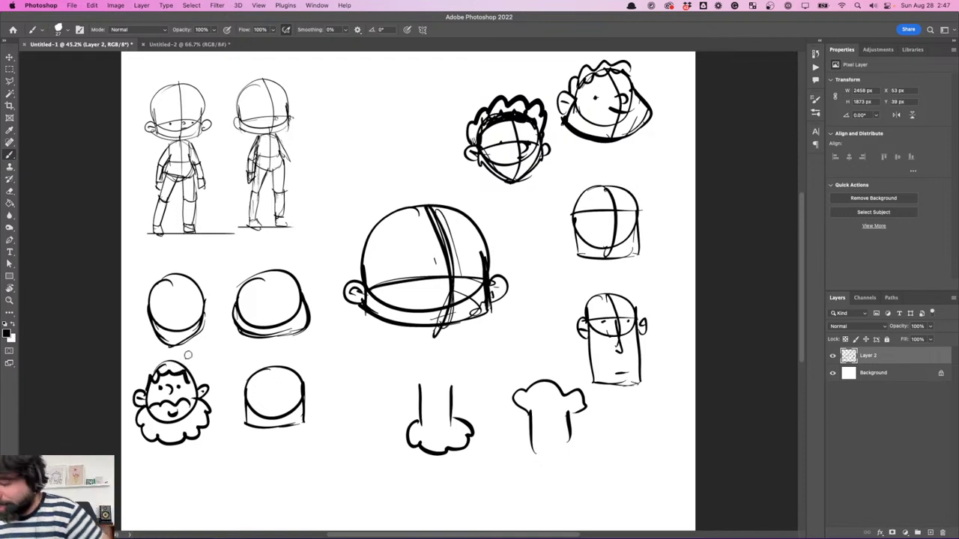
mouse_move(152, 376)
left_mouse_down()
mouse_move(141, 368)
mouse_move(167, 353)
mouse_move(196, 379)
left_mouse_up()
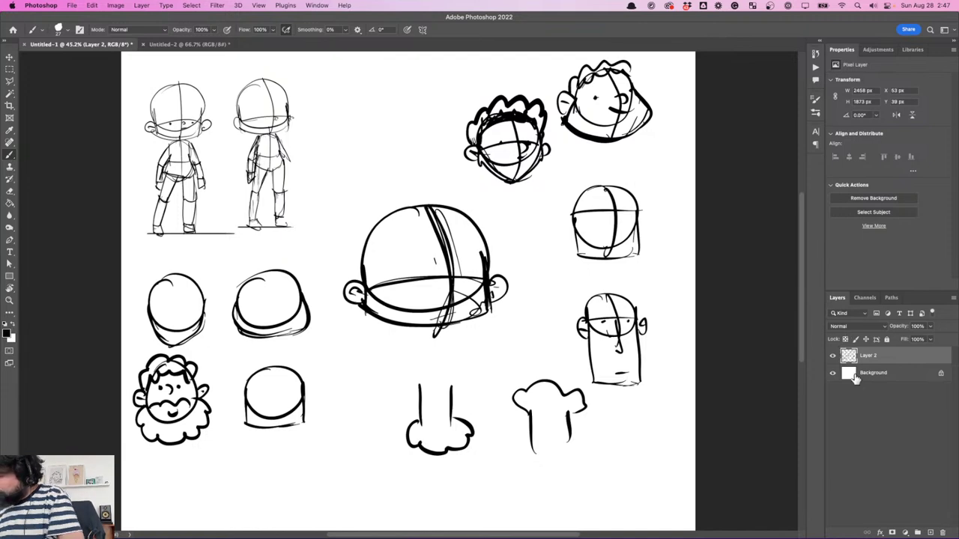
- Lasso the two small figure sketches and copy them to their own layer
key("super+minus")
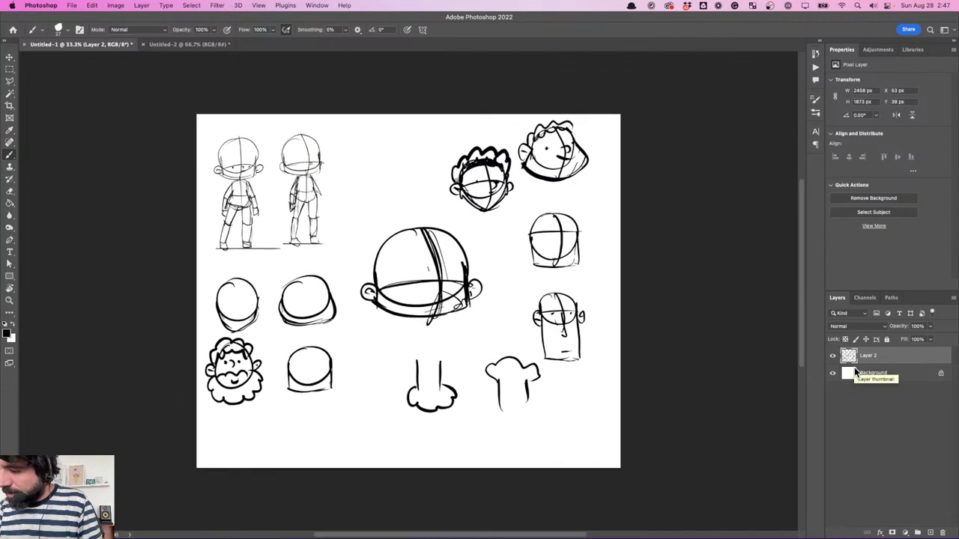
right_click(10, 81)
left_click(27, 82)
mouse_move(193, 118)
left_mouse_down()
mouse_move(203, 278)
mouse_move(354, 258)
mouse_move(344, 120)
mouse_move(258, 117)
left_mouse_up()
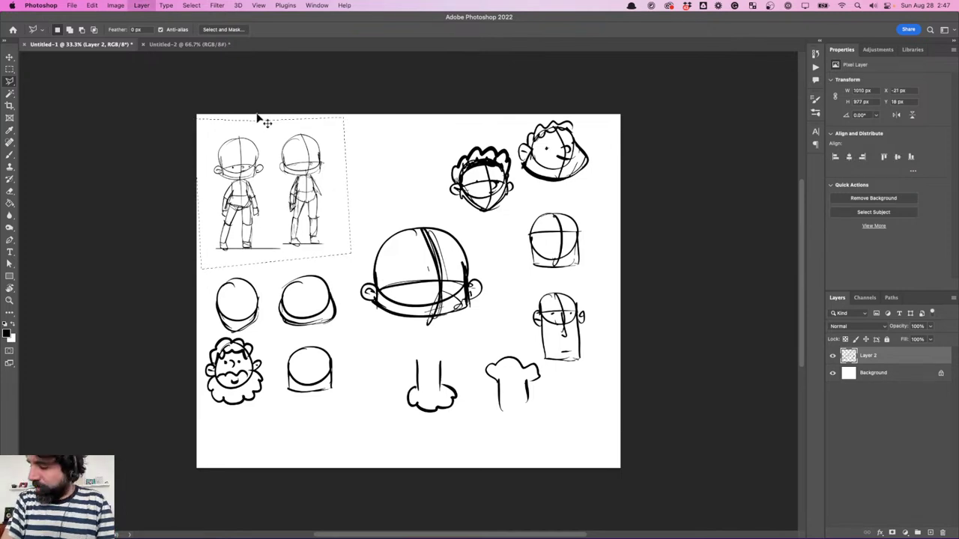
key("super+j")
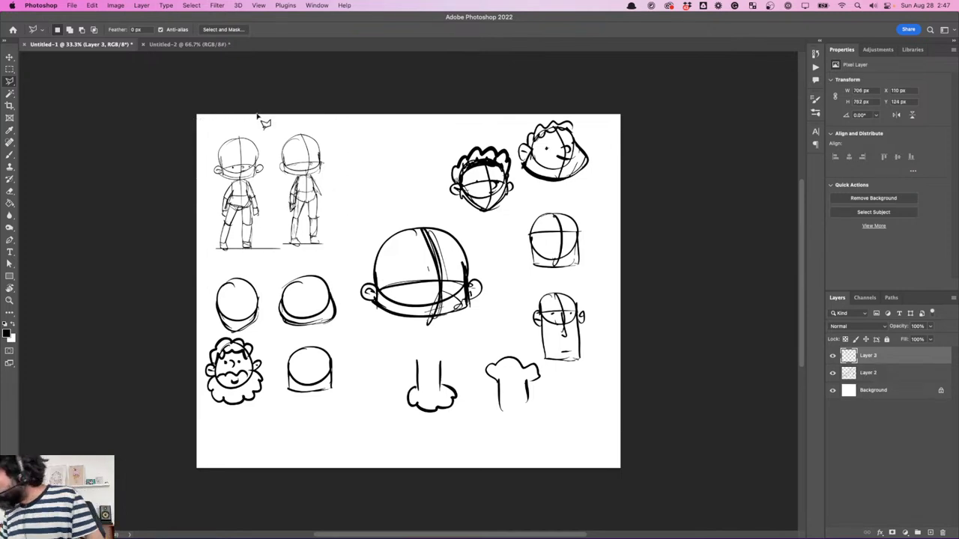
- Hide Layer 2 and add a new blank layer at the top of the stack for brush sketching
left_click(832, 372)
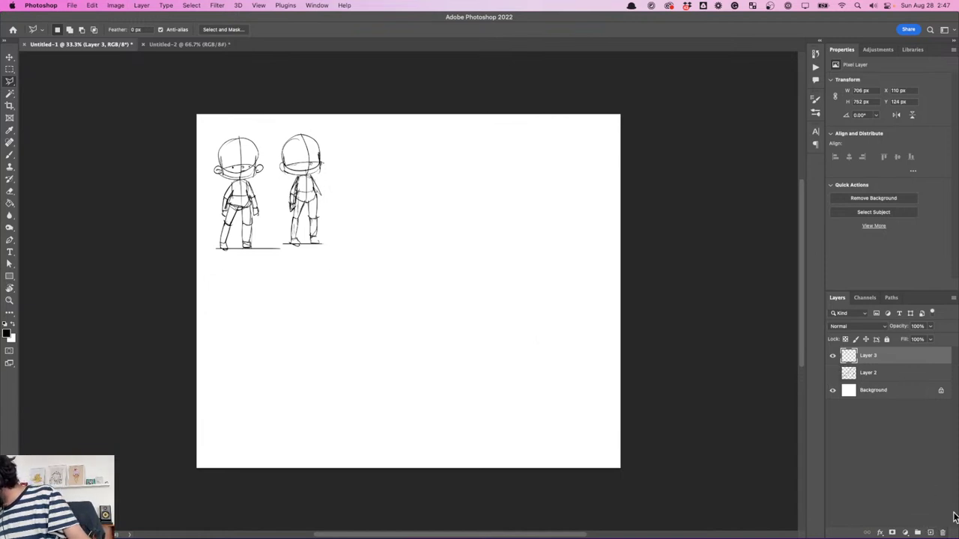
left_click(930, 528)
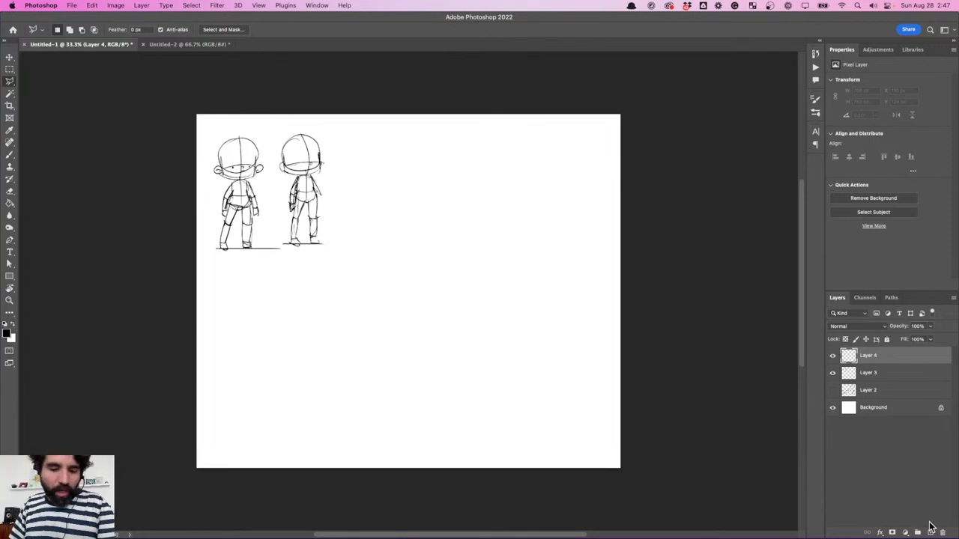
key("b")
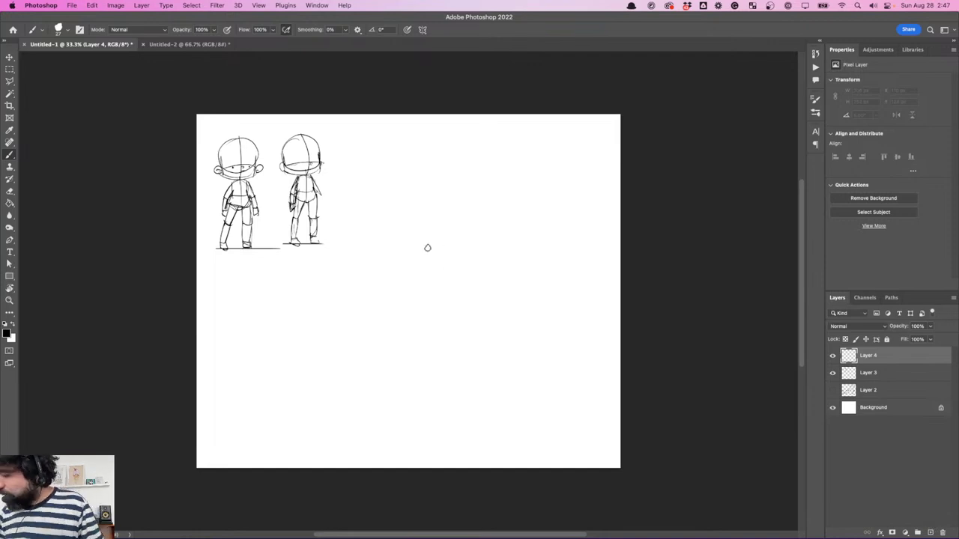
scroll(406, 250, "up", 1)
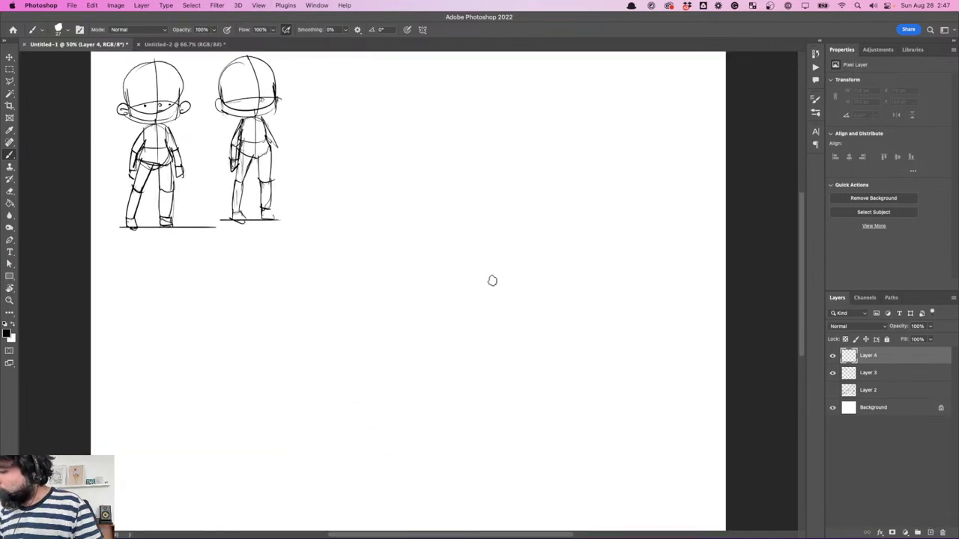
scroll(524, 278, "right", 3)
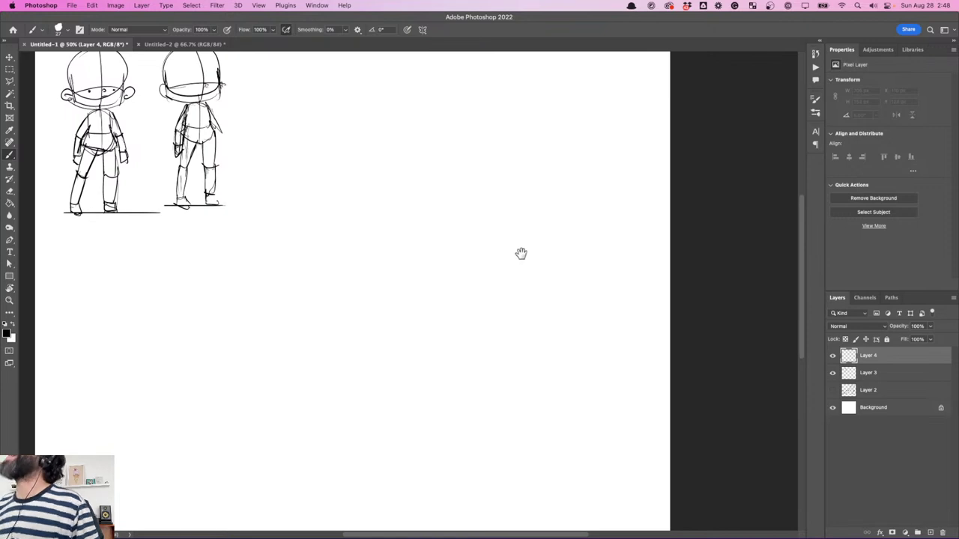
scroll(482, 292, "up", 3)
scroll(482, 293, "left", 2)
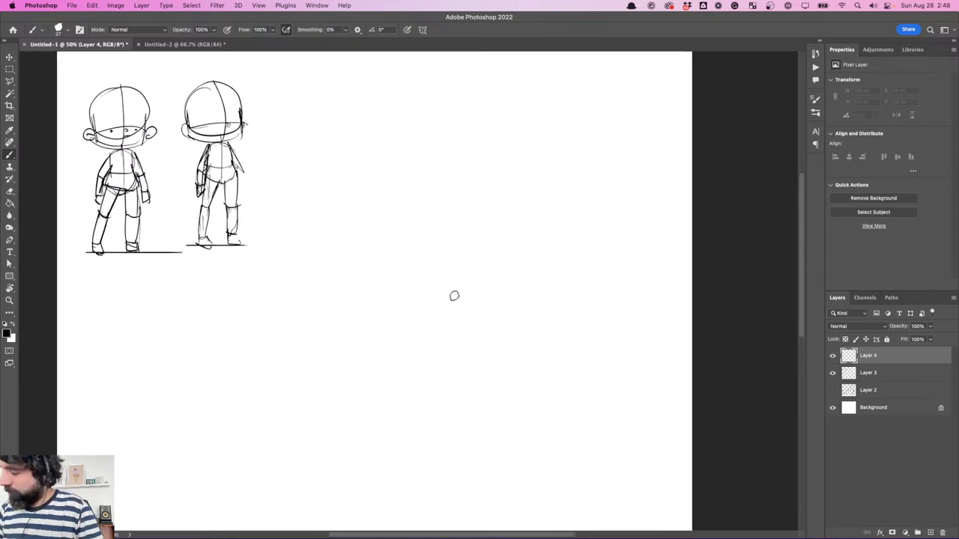
mouse_move(382, 204)
left_mouse_down()
mouse_move(455, 216)
mouse_move(356, 209)
left_mouse_up()
key("super+z")
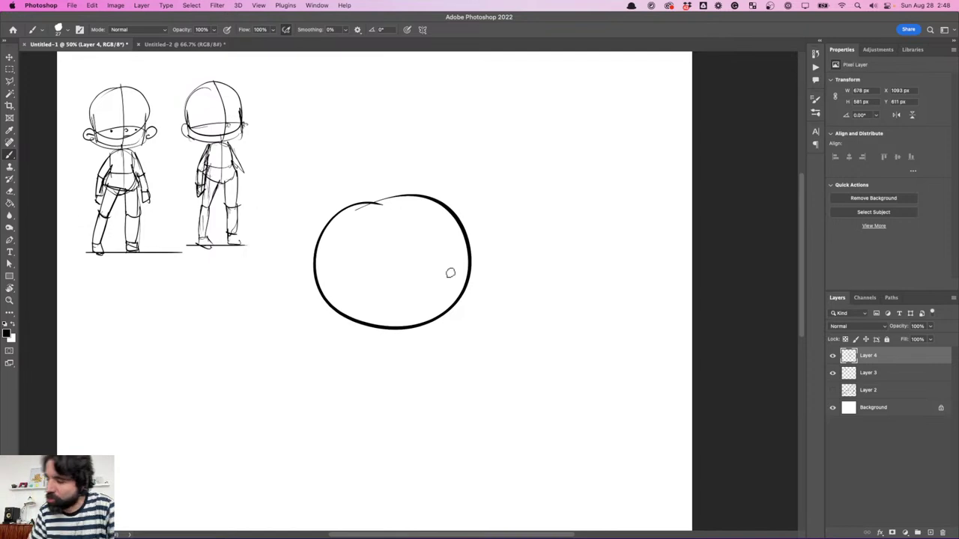
mouse_move(527, 210)
left_mouse_down()
mouse_move(550, 336)
mouse_move(590, 208)
mouse_move(518, 221)
left_mouse_up()
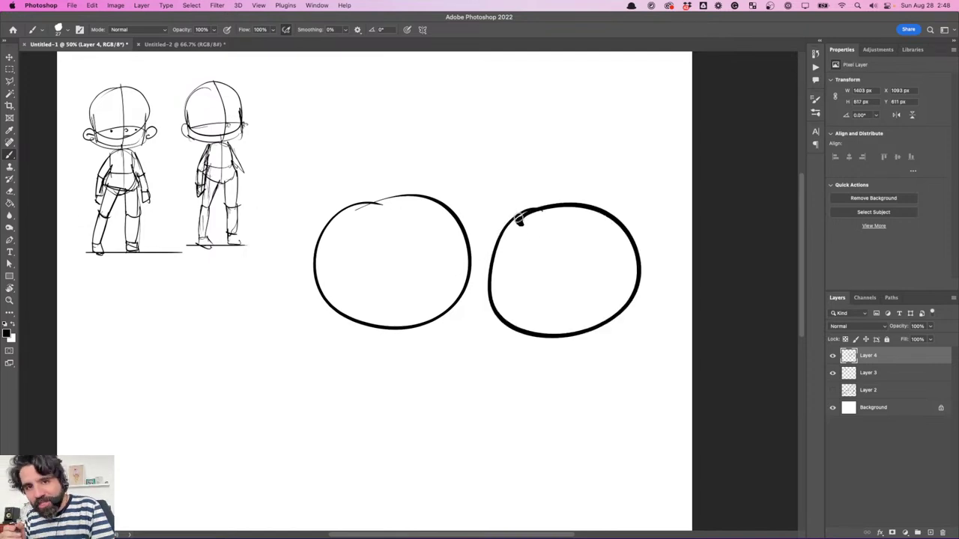
key("super+z")
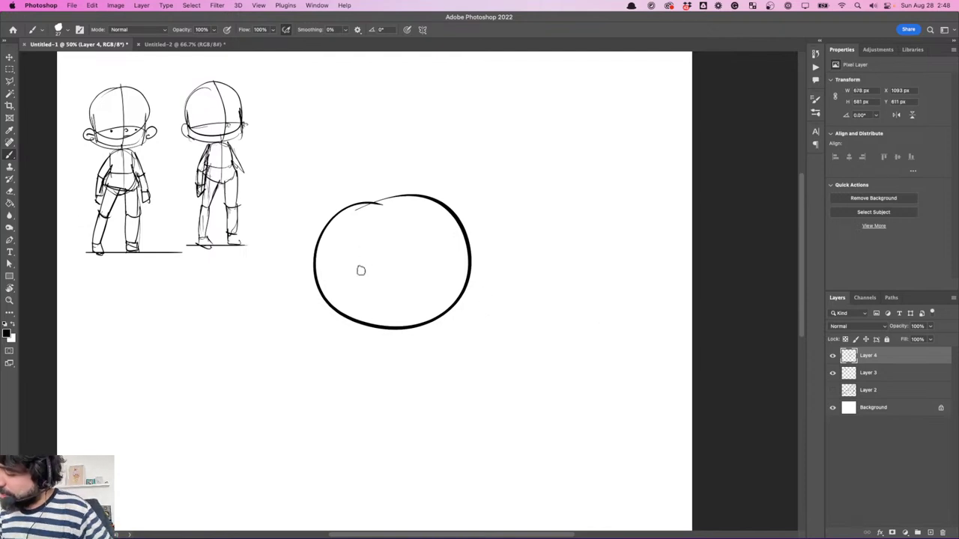
key("super+z")
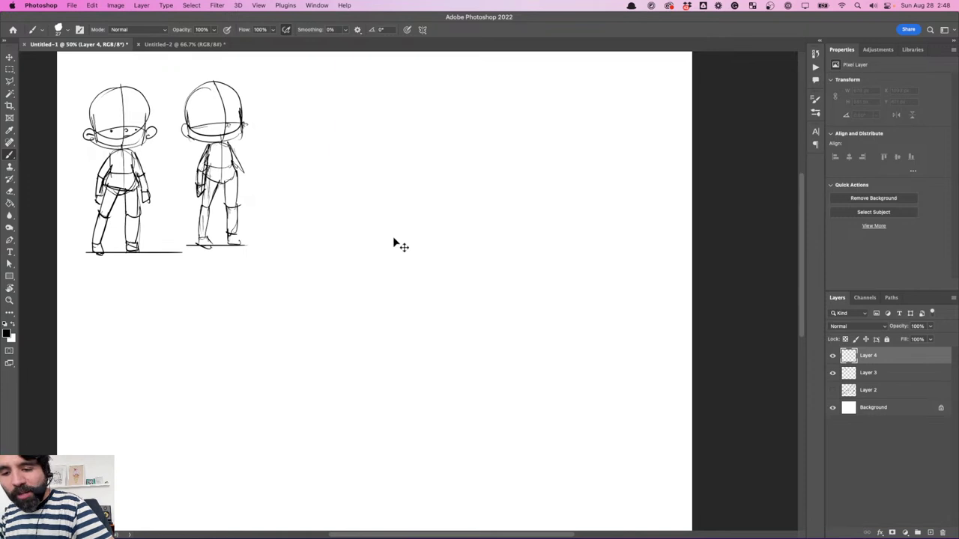
- Draw a thick arrow pointing at the side of the front-facing reference figure's head
key("super+minus")
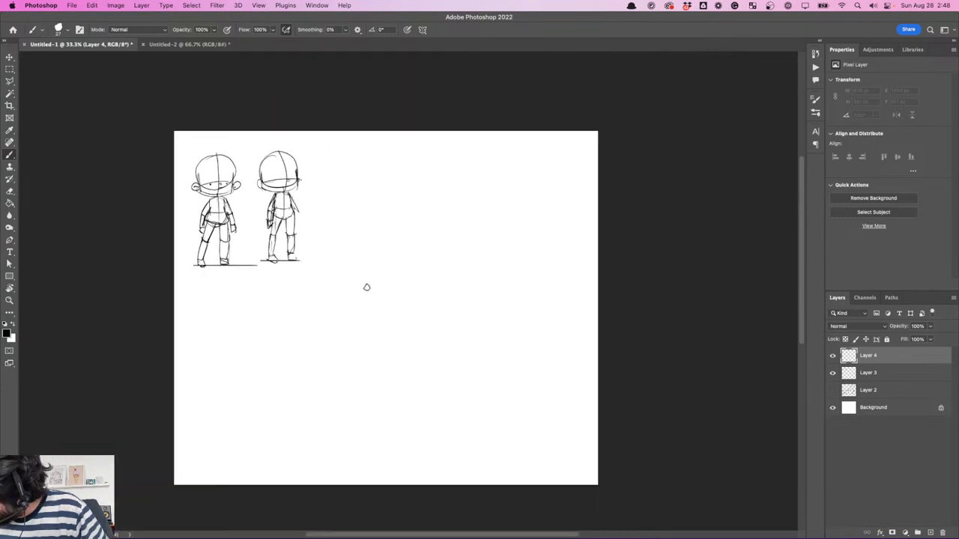
key("super+plus")
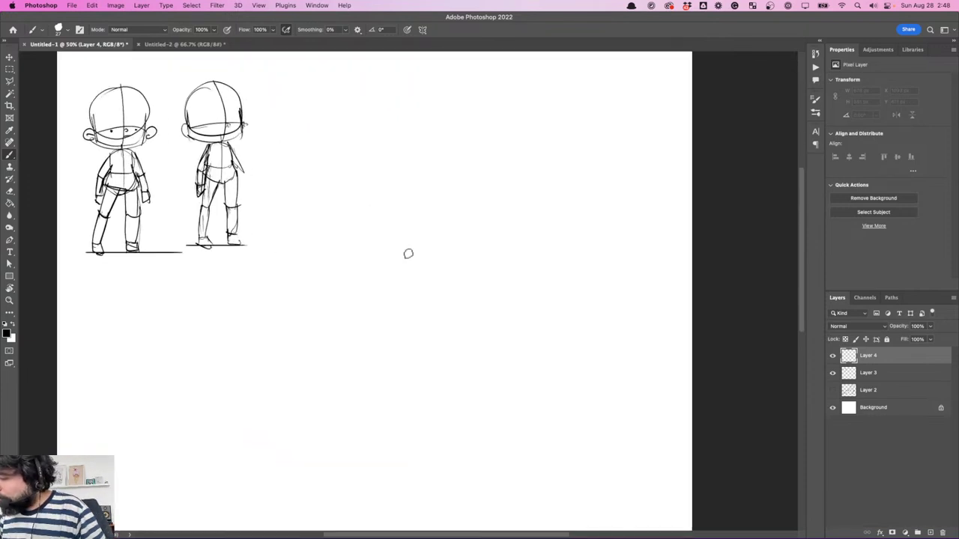
left_click_drag(279, 162, 403, 228)
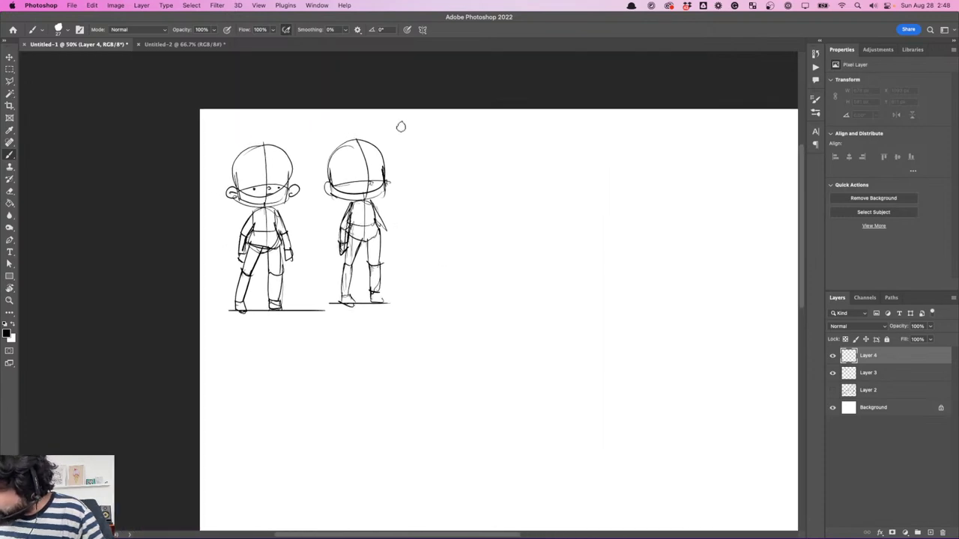
key("super+plus")
key("super+plus")
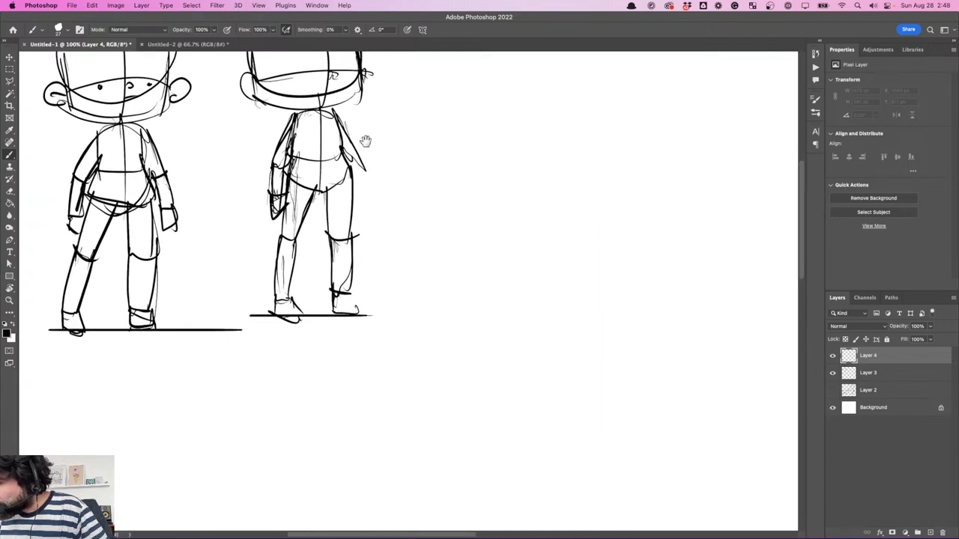
left_click_drag(368, 143, 449, 325)
left_click_drag(423, 121, 373, 193)
mouse_move(379, 156)
left_mouse_down()
mouse_move(370, 189)
mouse_move(399, 181)
left_mouse_up()
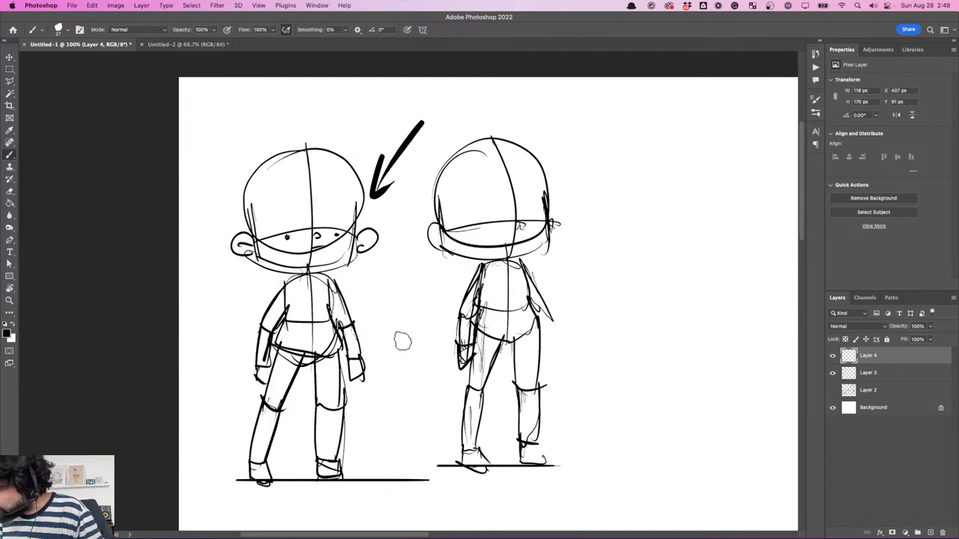
- Add short accent strokes around the ears and jaw of the front-facing reference figure
left_click_drag(240, 204, 247, 234)
left_click(380, 209)
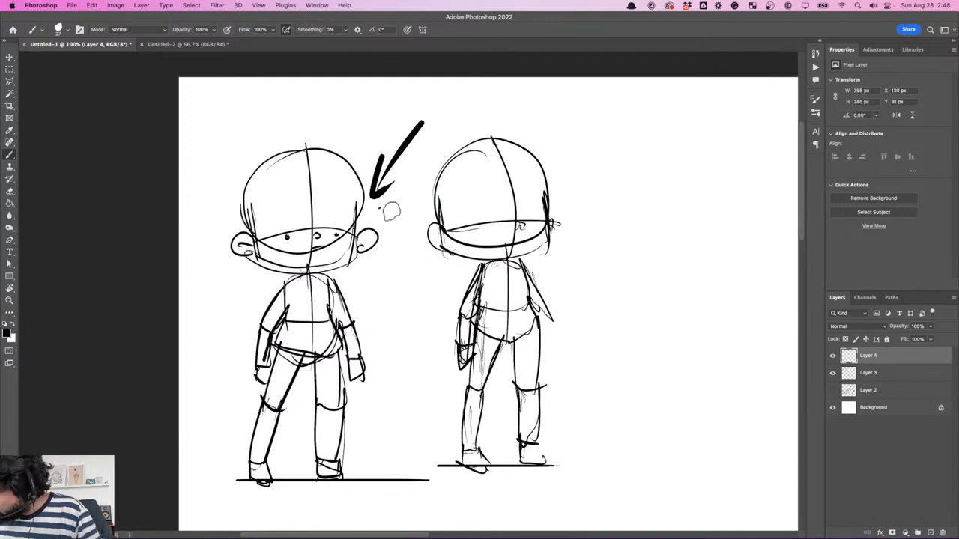
left_click_drag(367, 260, 408, 276)
left_click_drag(217, 260, 248, 253)
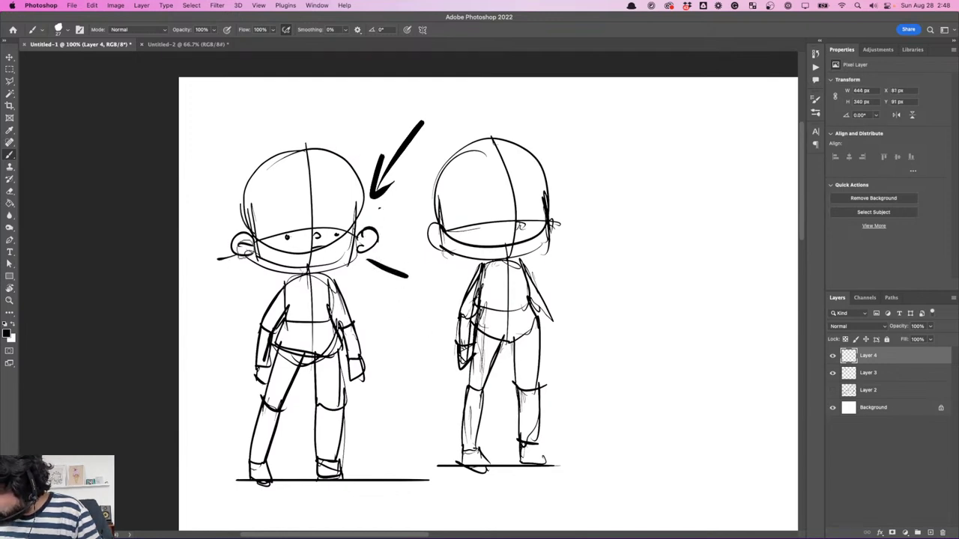
- Sketch a boxy torso, a pelvis block and the start of the thighs between the two reference figures
left_click_drag(416, 361, 414, 300)
mouse_move(375, 224)
left_mouse_down()
mouse_move(418, 218)
mouse_move(435, 260)
left_mouse_up()
mouse_move(422, 219)
left_mouse_down()
mouse_move(425, 256)
mouse_move(380, 290)
left_mouse_up()
mouse_move(382, 292)
left_mouse_down()
mouse_move(426, 270)
mouse_move(434, 283)
mouse_move(438, 274)
mouse_move(408, 300)
mouse_move(376, 302)
mouse_move(396, 344)
left_mouse_up()
mouse_move(398, 299)
left_mouse_down()
mouse_move(396, 342)
mouse_move(433, 338)
left_mouse_up()
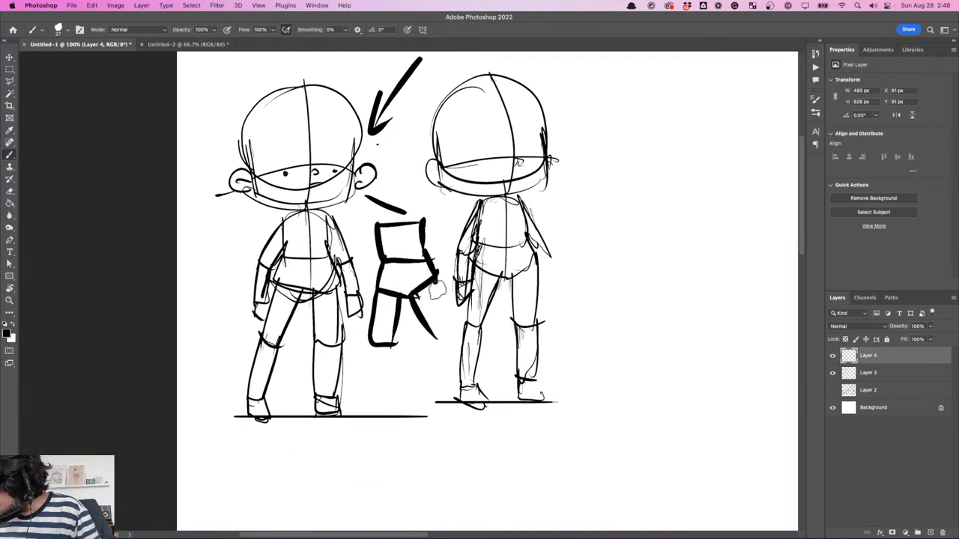
- Complete the block figure's legs with the outer thigh, lower legs and round feet
left_click_drag(426, 279, 452, 337)
left_click_drag(370, 346, 378, 405)
left_click_drag(396, 346, 394, 402)
left_click_drag(433, 339, 432, 390)
left_click_drag(452, 339, 454, 386)
left_click_drag(379, 402, 382, 403)
mouse_move(444, 391)
left_mouse_down()
mouse_move(427, 410)
mouse_move(449, 390)
left_mouse_up()
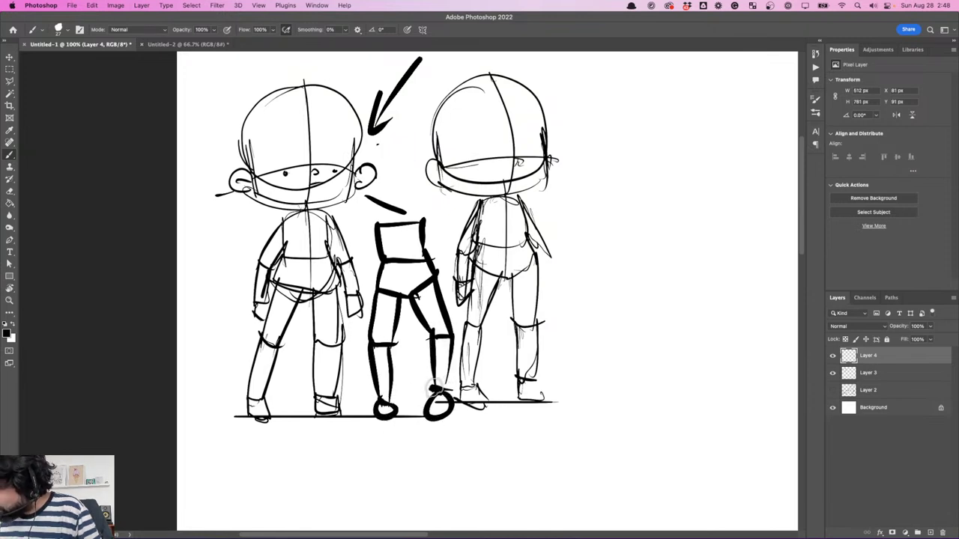
- Draw a large head circle in the blank canvas area and extend it with a squarish jaw
left_click_drag(787, 379, 465, 211)
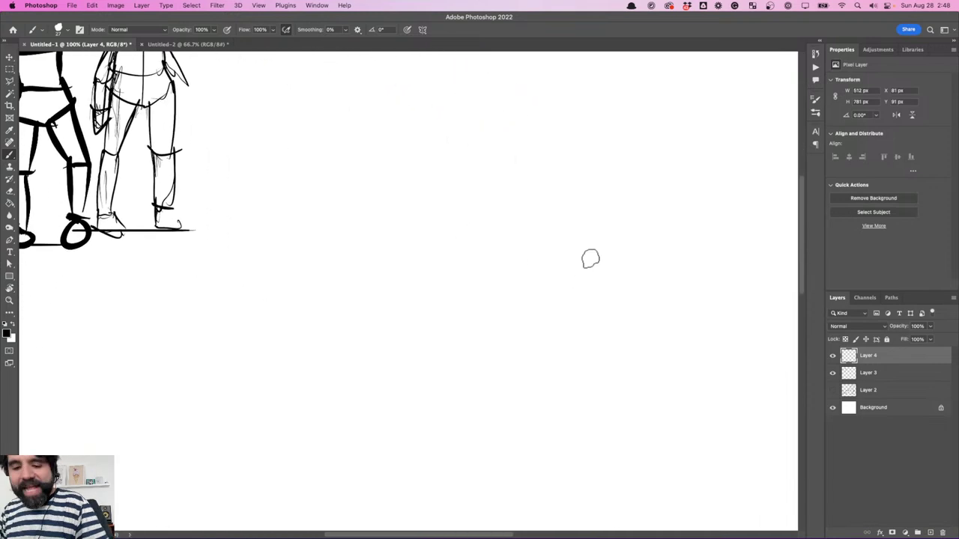
key("super+minus")
key("super+minus")
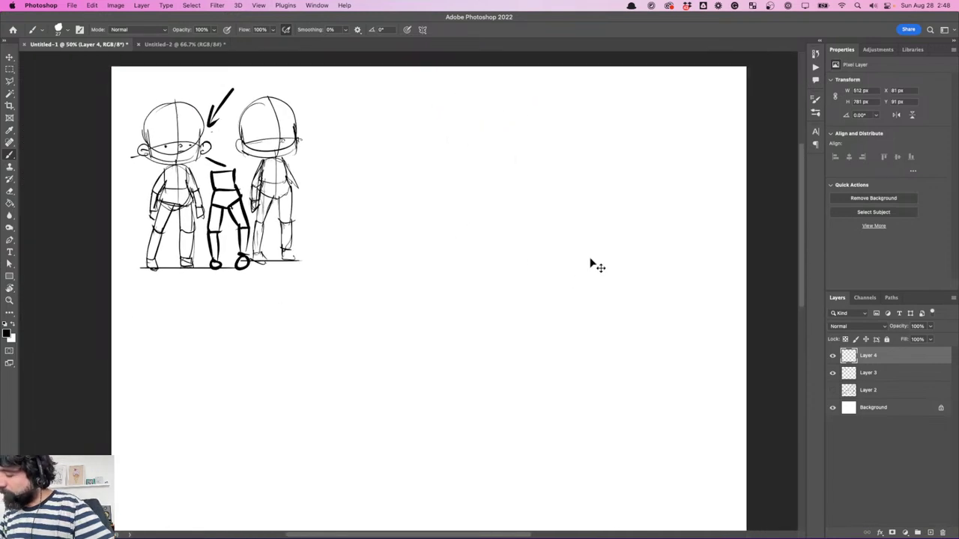
key("super+minus")
key("super+equal")
scroll(505, 291, "down", 5)
scroll(505, 291, "right", 3)
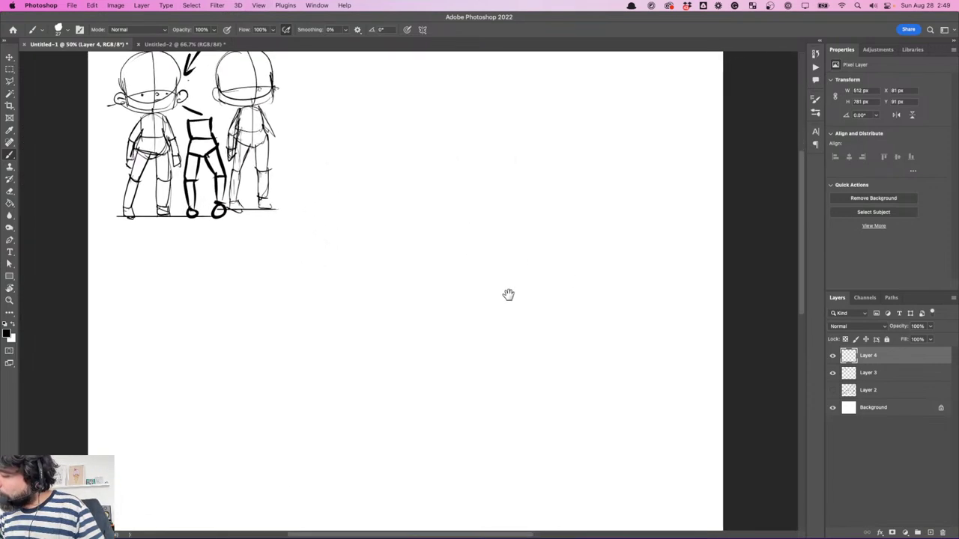
mouse_move(403, 170)
left_mouse_down()
mouse_move(474, 216)
mouse_move(406, 160)
left_mouse_up()
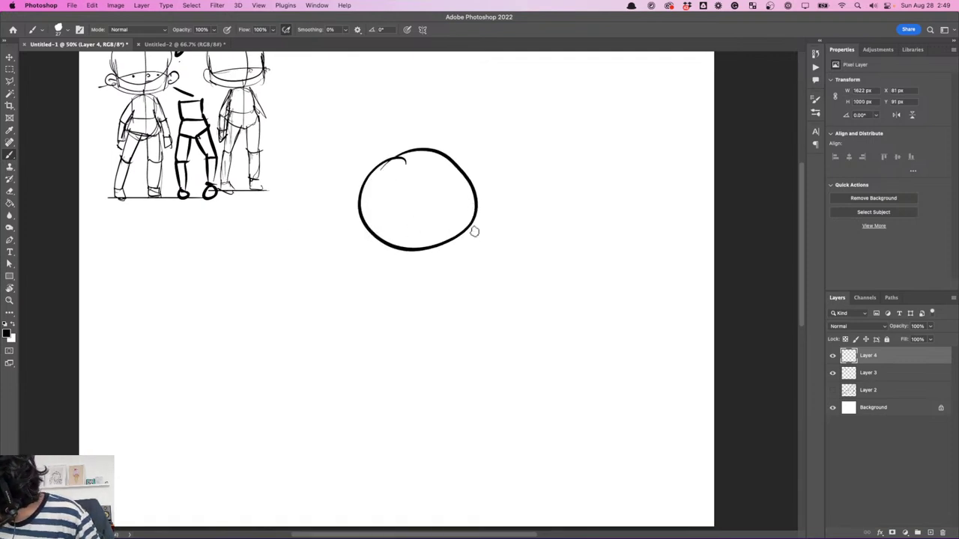
left_click_drag(473, 219, 480, 248)
mouse_move(360, 210)
left_mouse_down()
mouse_move(363, 254)
mouse_move(469, 261)
left_mouse_up()
mouse_move(482, 227)
left_mouse_down()
mouse_move(481, 217)
mouse_move(473, 255)
left_mouse_up()
mouse_move(363, 250)
left_mouse_down()
mouse_move(484, 256)
mouse_move(495, 248)
left_mouse_up()
- Add the vertical centre line, curved eye line, eyes, smile, ear and curly hair to the large head
mouse_move(416, 149)
left_mouse_down()
mouse_move(439, 223)
mouse_move(438, 268)
left_mouse_up()
mouse_move(367, 228)
left_mouse_down()
mouse_move(460, 221)
mouse_move(406, 219)
mouse_move(451, 236)
left_mouse_up()
left_click(404, 219)
left_click(457, 215)
mouse_move(363, 220)
left_mouse_down()
mouse_move(360, 241)
mouse_move(375, 179)
mouse_move(423, 171)
mouse_move(471, 179)
mouse_move(475, 191)
left_mouse_up()
mouse_move(354, 213)
left_mouse_down()
mouse_move(352, 185)
mouse_move(364, 164)
mouse_move(405, 143)
mouse_move(439, 138)
mouse_move(473, 179)
left_mouse_up()
- Draw an arrow pointing at the large head and add a short neck with a shoulder line below it
left_click_drag(529, 318, 523, 268)
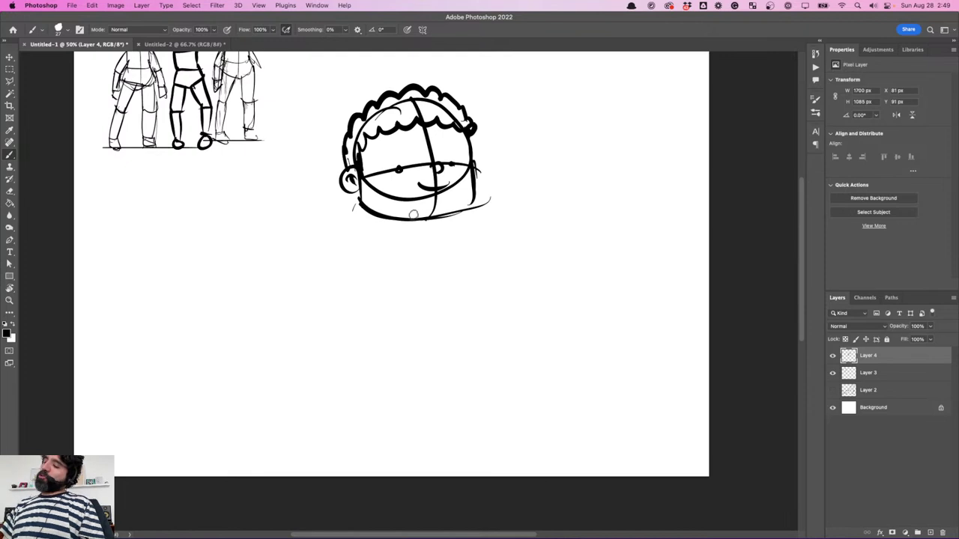
mouse_move(455, 218)
left_mouse_down()
mouse_move(480, 240)
mouse_move(448, 258)
mouse_move(487, 257)
left_mouse_up()
mouse_move(607, 162)
left_mouse_down()
mouse_move(512, 182)
mouse_move(542, 181)
left_mouse_up()
left_click_drag(417, 257, 472, 255)
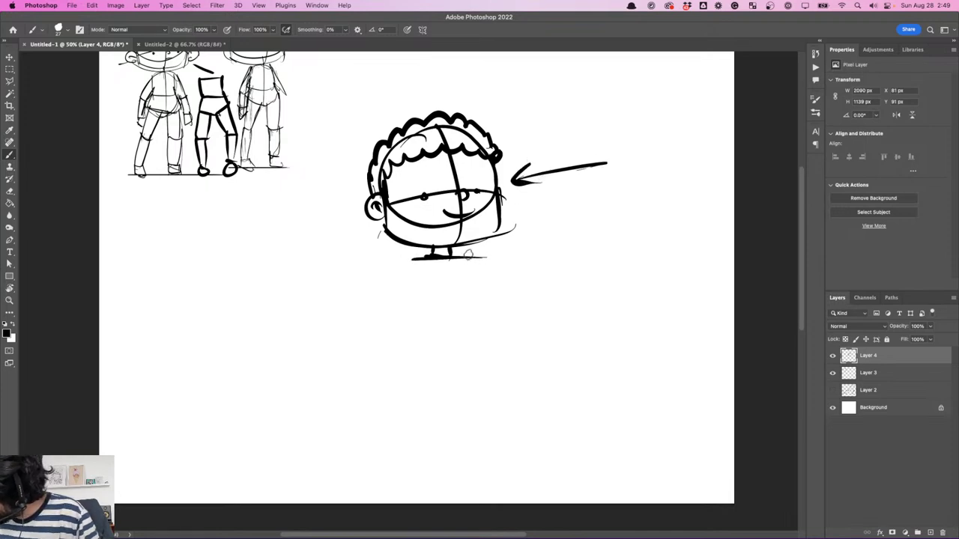
- Draw an arrow towards the front-facing reference figure's jaw and a T-shaped mark beside its head
scroll(567, 275, "up", 5)
scroll(567, 274, "left", 2)
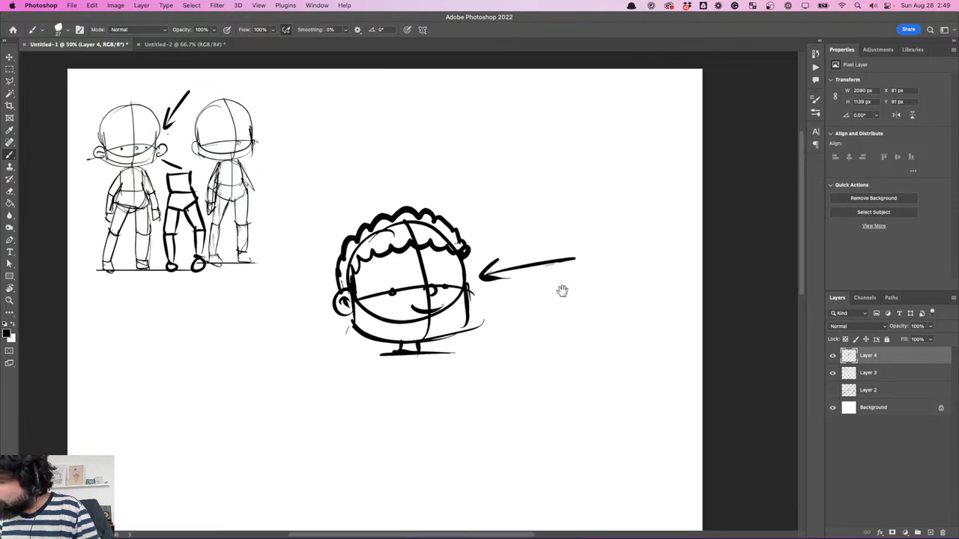
left_click_drag(154, 208, 182, 190)
mouse_move(171, 186)
left_mouse_down()
mouse_move(182, 188)
mouse_move(177, 198)
left_mouse_up()
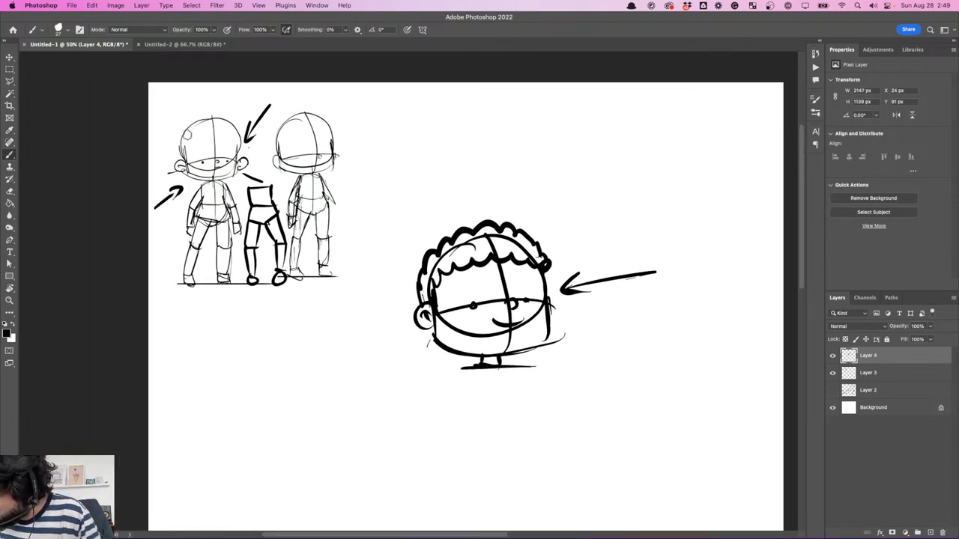
mouse_move(152, 127)
left_mouse_down()
mouse_move(181, 126)
mouse_move(164, 180)
mouse_move(183, 171)
left_mouse_up()
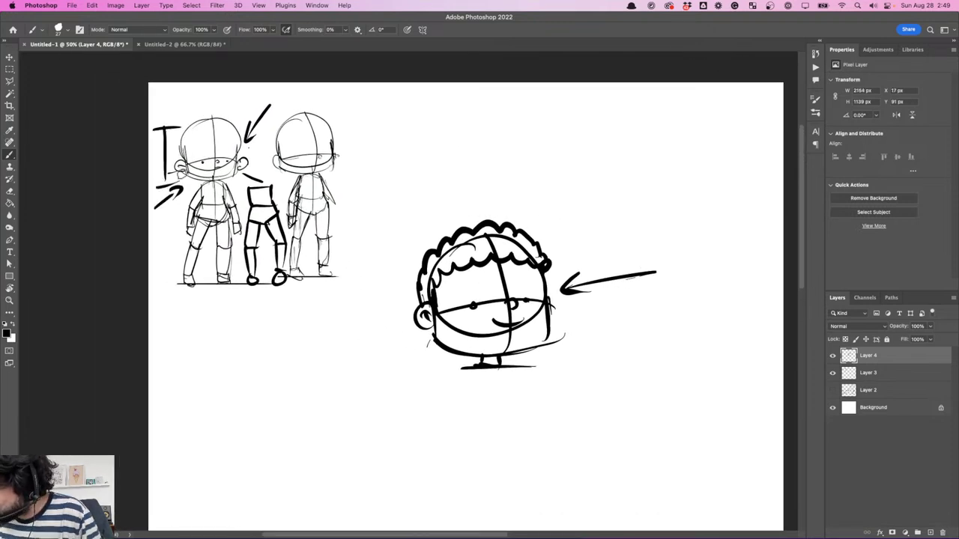
- Draw a boxy torso below the neck of the large character and close it with a pelvis block
left_click_drag(603, 324, 567, 272)
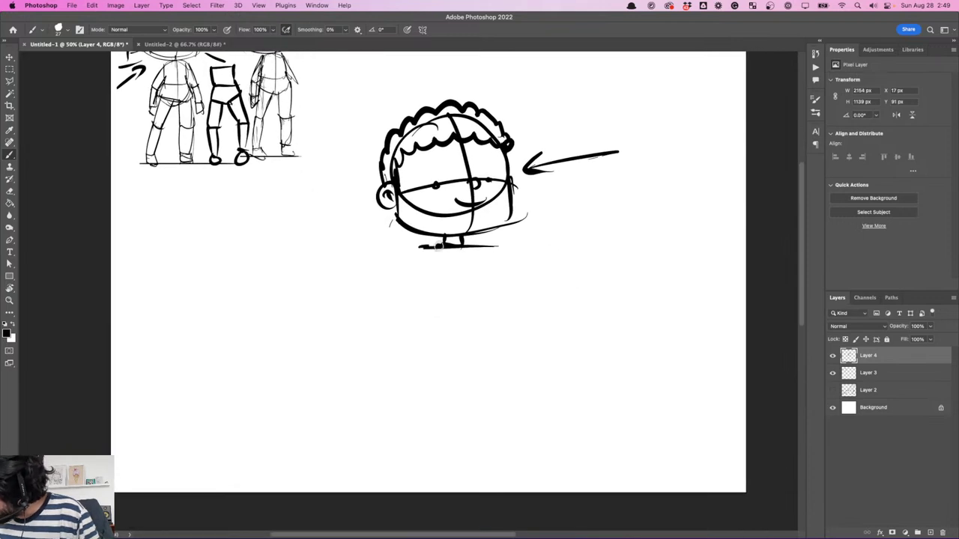
mouse_move(422, 251)
left_mouse_down()
mouse_move(425, 301)
mouse_move(459, 312)
left_mouse_up()
mouse_move(488, 245)
left_mouse_down()
mouse_move(484, 307)
mouse_move(502, 306)
left_mouse_up()
left_click_drag(453, 294, 489, 291)
mouse_move(485, 246)
left_mouse_down()
mouse_move(484, 301)
mouse_move(429, 325)
mouse_move(469, 337)
left_mouse_up()
mouse_move(485, 293)
left_mouse_down()
mouse_move(485, 326)
mouse_move(454, 334)
mouse_move(462, 336)
left_mouse_up()
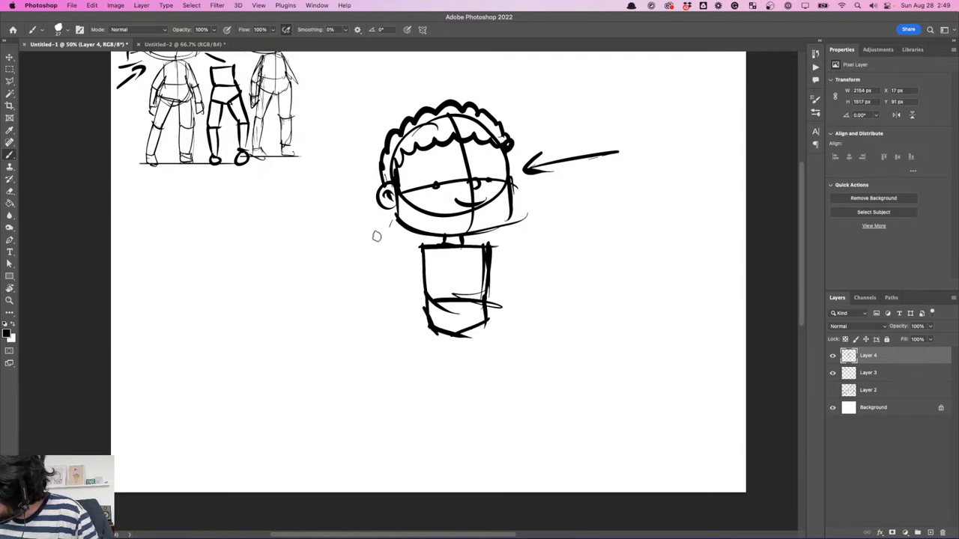
- Draw the large character's first leg in two segments with a foot, and a horizontal ground line
scroll(471, 343, "down", 3)
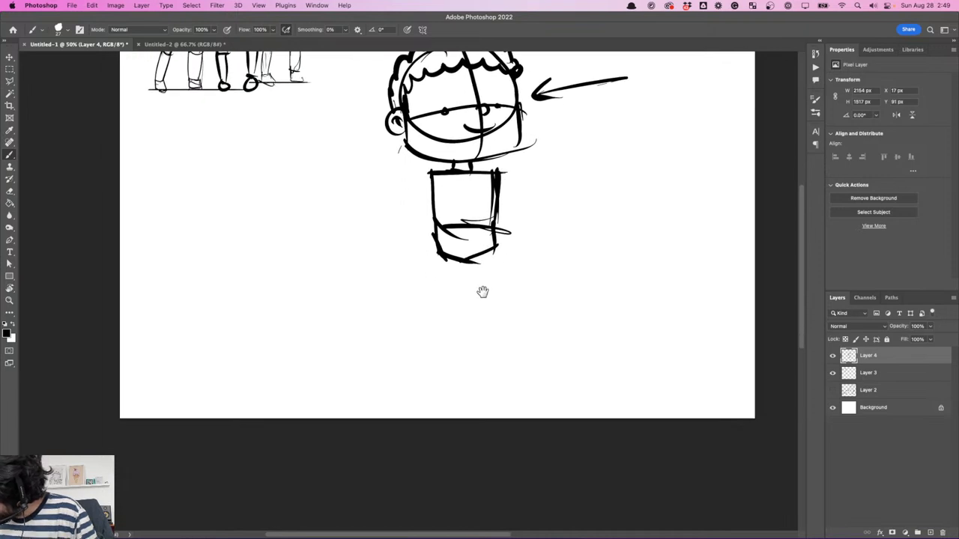
left_click_drag(467, 254, 473, 357)
left_click_drag(495, 238, 495, 349)
left_click_drag(470, 248, 472, 305)
left_click_drag(470, 305, 504, 304)
mouse_move(496, 241)
left_mouse_down()
mouse_move(501, 308)
mouse_move(477, 359)
mouse_move(495, 359)
left_mouse_up()
left_click_drag(500, 309, 475, 385)
left_click_drag(475, 384, 507, 384)
mouse_move(492, 349)
left_mouse_down()
mouse_move(502, 385)
mouse_move(512, 384)
mouse_move(318, 383)
left_mouse_up()
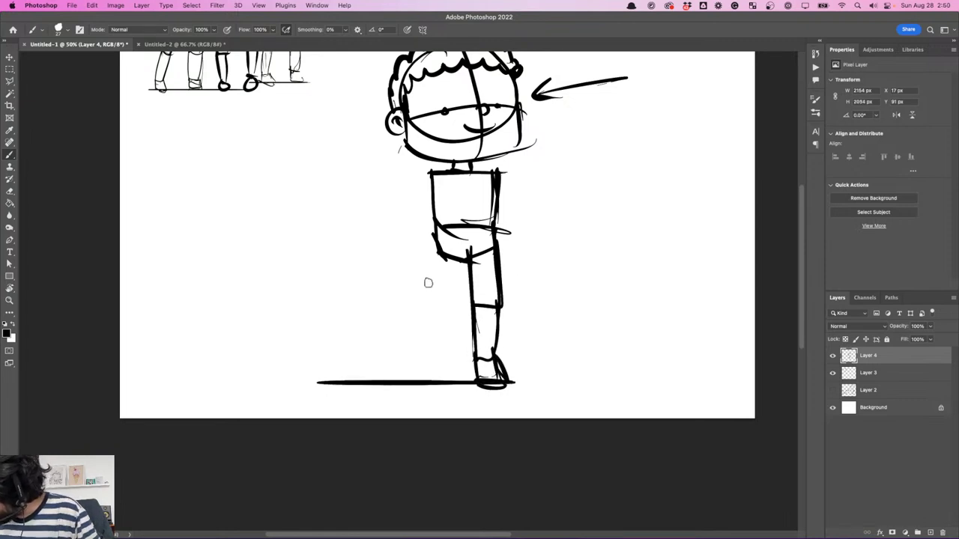
- Draw the large character's second leg with a thigh, lower leg and foot on the ground line
left_click_drag(433, 232, 443, 260)
left_click_drag(438, 251, 427, 307)
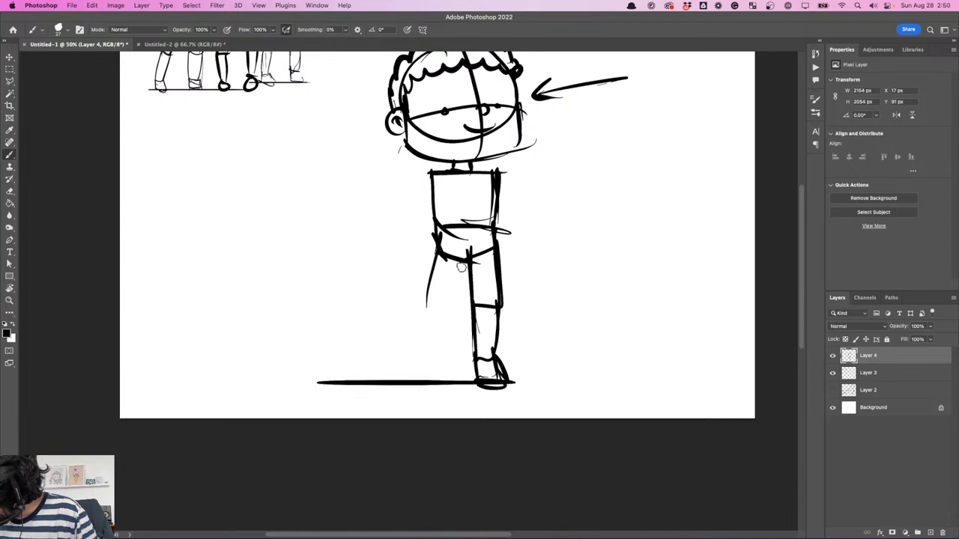
mouse_move(434, 233)
left_mouse_down()
mouse_move(454, 256)
mouse_move(447, 305)
mouse_move(437, 252)
left_mouse_up()
mouse_move(437, 253)
left_mouse_down()
mouse_move(429, 307)
mouse_move(450, 311)
mouse_move(432, 358)
left_mouse_up()
mouse_move(450, 309)
left_mouse_down()
mouse_move(448, 358)
mouse_move(432, 365)
mouse_move(460, 388)
left_mouse_up()
- Round off the upper corners of the large character's torso into shoulders
left_click_drag(553, 255, 555, 349)
left_click_drag(553, 295, 574, 301)
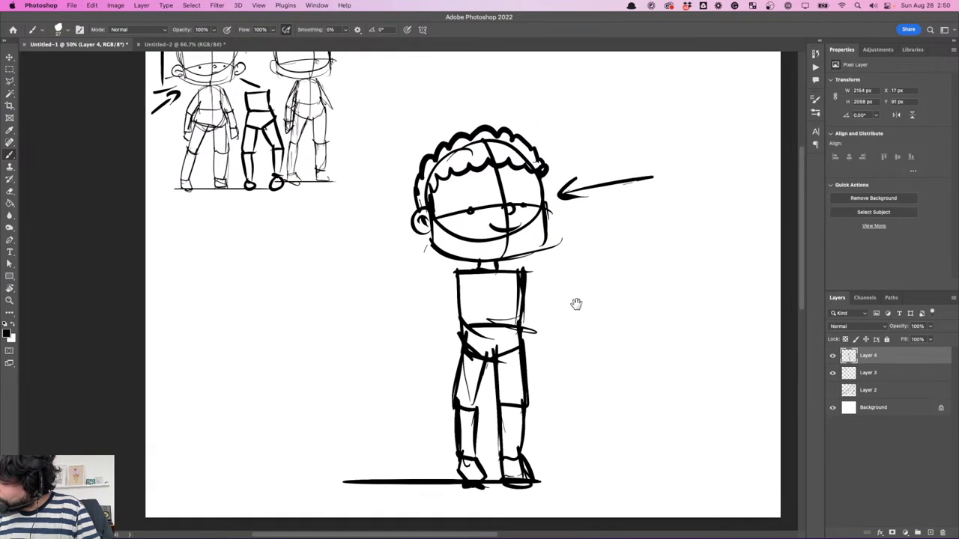
mouse_move(470, 271)
left_mouse_down()
mouse_move(457, 285)
mouse_move(478, 268)
mouse_move(469, 283)
left_mouse_up()
mouse_move(498, 276)
left_mouse_down()
mouse_move(511, 270)
mouse_move(499, 272)
left_mouse_up()
- Draw an arrow up to the front-facing reference figure and another pointing at the large character's hips
left_click_drag(431, 244, 509, 309)
left_click_drag(258, 385, 280, 272)
mouse_move(262, 289)
left_mouse_down()
mouse_move(283, 274)
mouse_move(282, 292)
left_mouse_up()
left_click_drag(566, 388, 545, 295)
left_click_drag(354, 296, 464, 312)
mouse_move(451, 306)
left_mouse_down()
mouse_move(444, 332)
mouse_move(500, 405)
left_mouse_up()
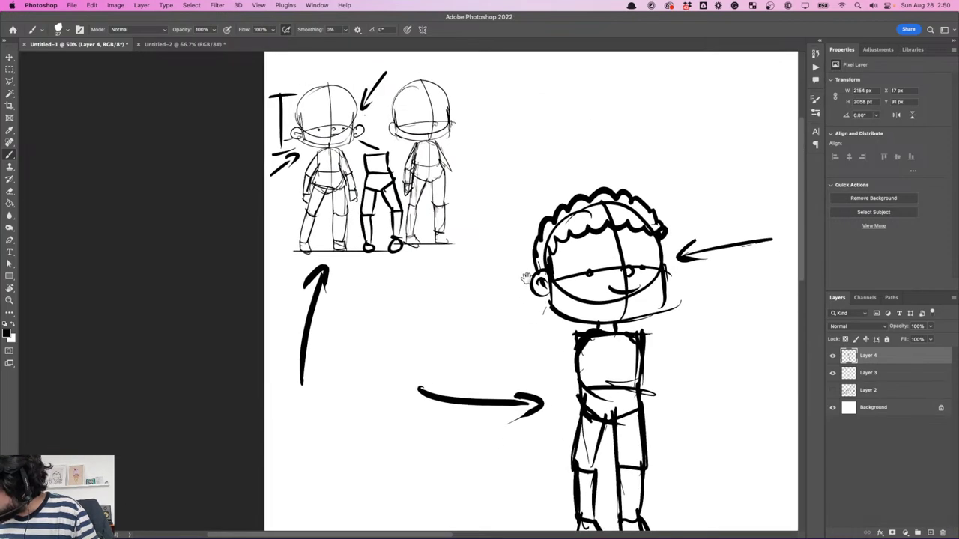
mouse_move(338, 192)
left_mouse_down()
mouse_move(350, 231)
mouse_move(337, 186)
left_mouse_up()
key("super+z")
- Redraw the large character's torso sides slimmer with heavy strokes and flare the hips outwards
left_click_drag(634, 342, 524, 221)
left_click_drag(464, 231, 478, 312)
mouse_move(531, 266)
left_mouse_down()
mouse_move(536, 314)
mouse_move(470, 338)
mouse_move(496, 351)
left_mouse_up()
left_click_drag(539, 316, 515, 345)
left_click_drag(475, 261, 484, 314)
left_click_drag(538, 280, 540, 310)
- Reinforce the large character's thighs with thicker contours running down from the hips
mouse_move(483, 320)
left_mouse_down()
mouse_move(473, 349)
mouse_move(502, 362)
mouse_move(468, 397)
left_mouse_up()
left_click_drag(496, 352, 487, 399)
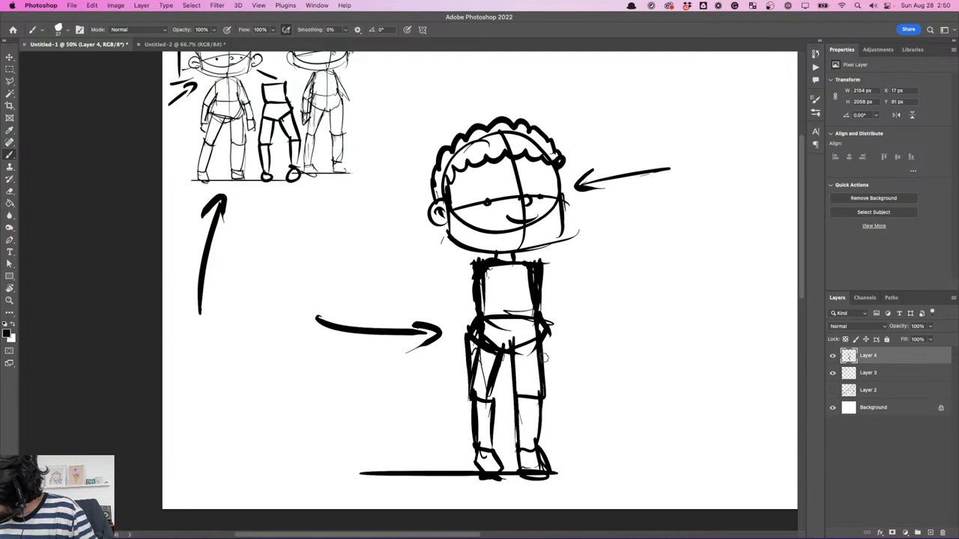
left_click_drag(553, 324, 544, 377)
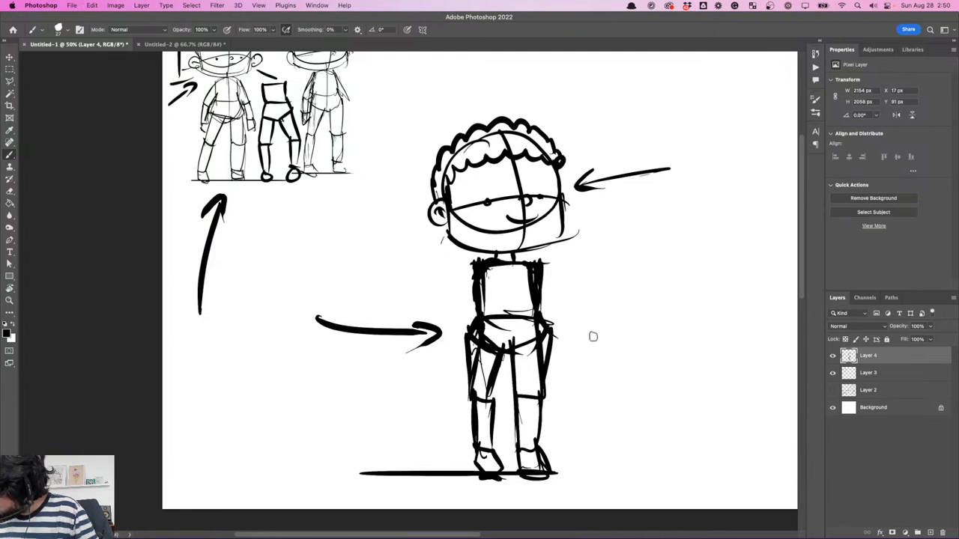
- Lower the opacity of Layer 4 to 12%
right_click(612, 312)
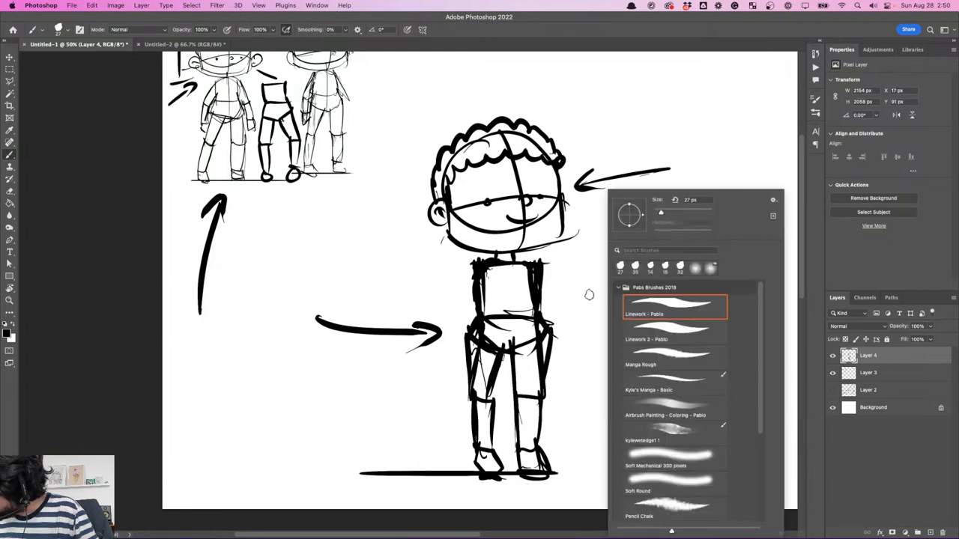
left_click(583, 301)
left_click(929, 329)
left_click_drag(897, 340, 894, 340)
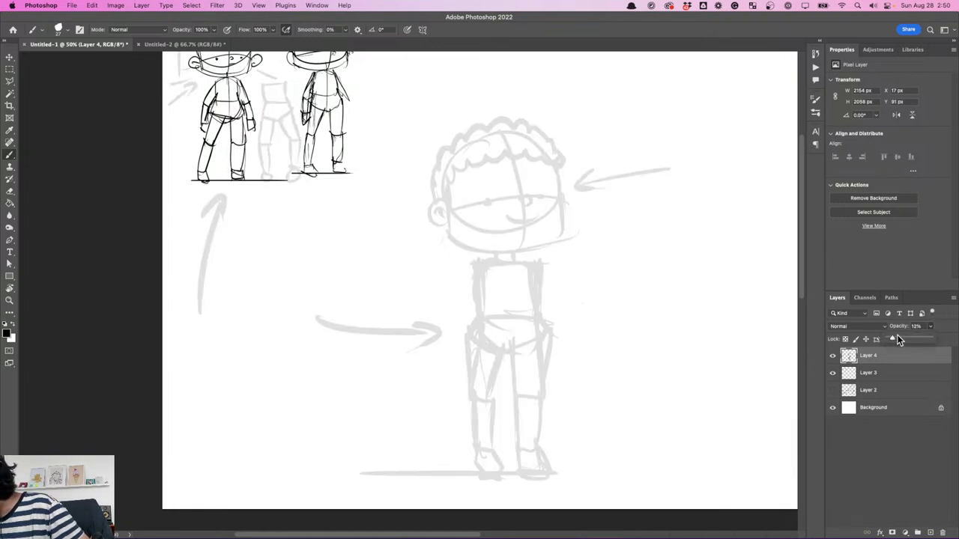
- Add a new layer above the faded sketch on Layer 4 and choose the Pencil Chalk brush
left_click(897, 337)
left_click(931, 533)
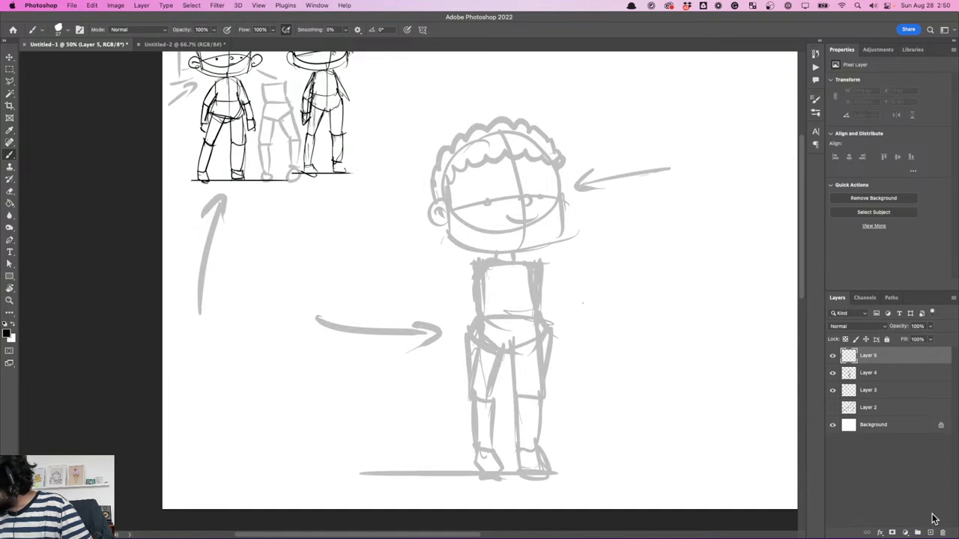
right_click(510, 221)
left_click_drag(567, 217, 569, 212)
mouse_move(668, 387)
left_mouse_down()
mouse_move(668, 435)
mouse_move(661, 429)
left_mouse_up()
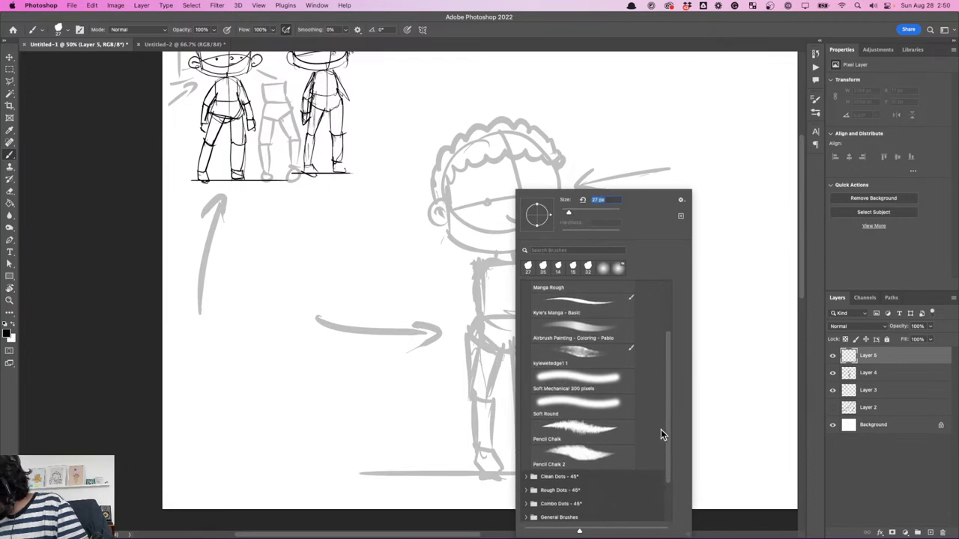
left_click(597, 429)
- Try a test stroke with the new brush, undo it and reduce the brush size
left_click_drag(439, 278, 465, 322)
key("ctrl+z")
right_click(637, 219)
left_click_drag(613, 214, 610, 214)
mouse_move(473, 256)
left_mouse_down()
mouse_move(497, 300)
mouse_move(542, 336)
left_mouse_up()
key("ctrl+z")
mouse_move(517, 202)
left_mouse_down()
mouse_move(610, 246)
mouse_move(524, 201)
left_mouse_up()
key("ctrl+z")
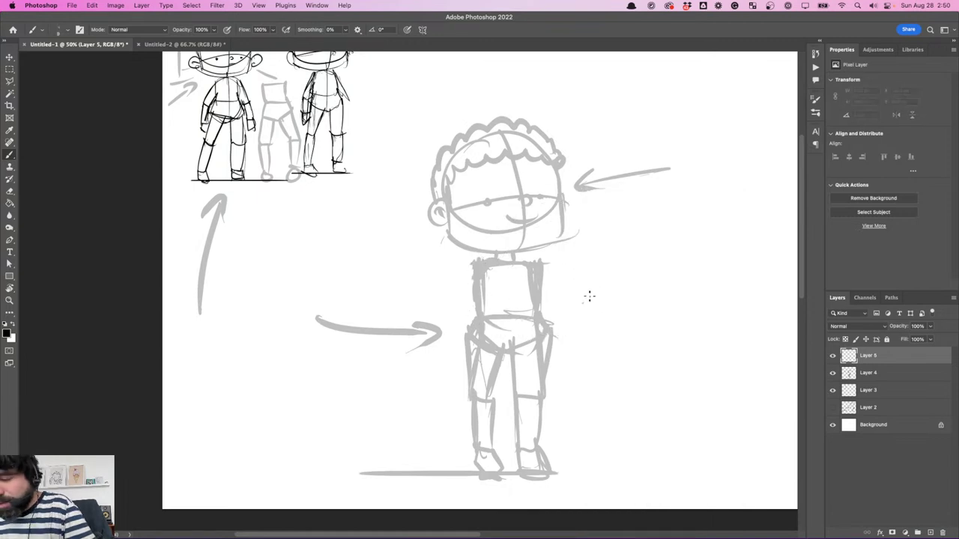
left_click_drag(570, 260, 604, 283)
mouse_move(549, 181)
left_mouse_down()
mouse_move(619, 247)
mouse_move(525, 196)
left_mouse_up()
key("ctrl+z")
- Lower the opacity of Layer 4 to 11% and make Layer 5 the active layer again
left_click(892, 374)
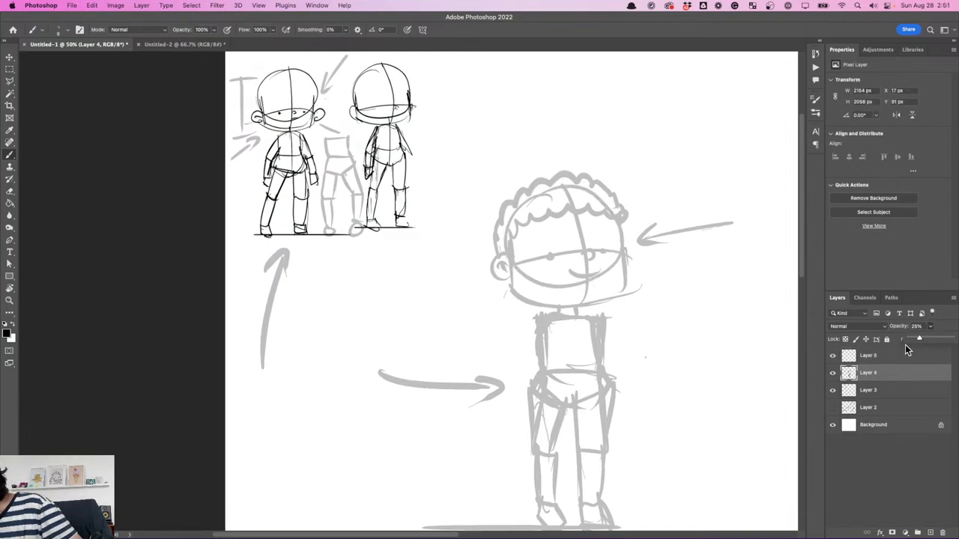
left_click(548, 191)
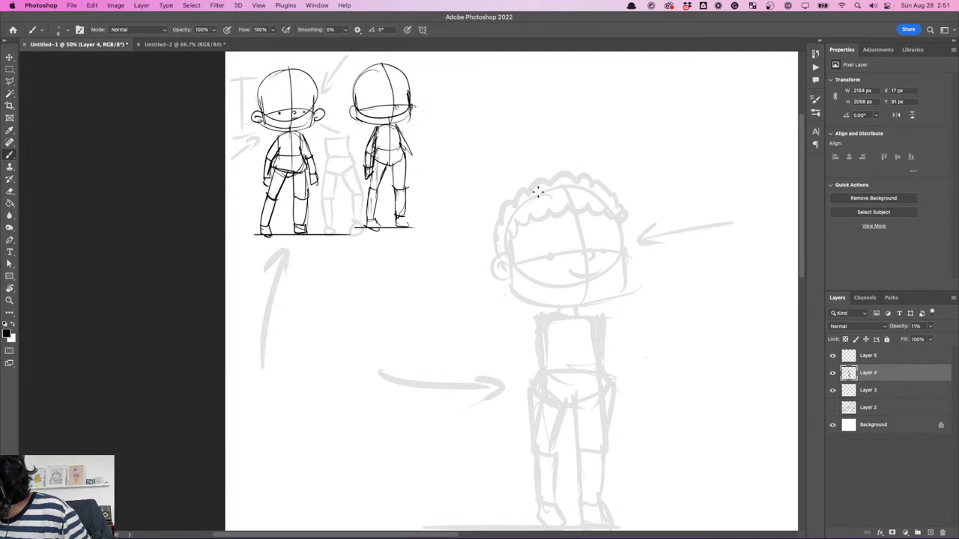
left_click(880, 357)
mouse_move(581, 188)
left_mouse_down()
mouse_move(504, 240)
mouse_move(565, 283)
mouse_move(628, 247)
mouse_move(603, 197)
mouse_move(576, 182)
mouse_move(509, 218)
mouse_move(538, 274)
mouse_move(599, 268)
mouse_move(614, 212)
mouse_move(534, 191)
mouse_move(513, 271)
mouse_move(592, 276)
mouse_move(620, 233)
mouse_move(571, 185)
left_mouse_up()
key("super+z")
key("super+z")
- Draw the large character's rounded head over the faded sketch, with curved eye-level guidelines and a wide jaw
mouse_move(507, 231)
left_mouse_down()
mouse_move(574, 290)
mouse_move(607, 196)
mouse_move(505, 268)
mouse_move(528, 286)
left_mouse_up()
mouse_move(510, 249)
left_mouse_down()
mouse_move(509, 293)
mouse_move(508, 280)
mouse_move(614, 278)
mouse_move(619, 236)
mouse_move(626, 284)
left_mouse_up()
mouse_move(622, 286)
left_mouse_down()
mouse_move(534, 291)
mouse_move(624, 285)
left_mouse_up()
left_click_drag(620, 253, 611, 288)
left_click_drag(508, 254, 505, 271)
left_click_drag(623, 243, 626, 262)
- Add the curved face centre line, both ears and the simple facial features to the large head
left_click_drag(568, 191, 586, 298)
mouse_move(510, 264)
left_mouse_down()
mouse_move(628, 252)
mouse_move(587, 252)
mouse_move(508, 288)
left_mouse_up()
mouse_move(625, 248)
left_mouse_down()
mouse_move(627, 280)
mouse_move(604, 261)
mouse_move(596, 272)
mouse_move(571, 271)
mouse_move(601, 272)
mouse_move(558, 288)
mouse_move(552, 323)
mouse_move(583, 333)
left_mouse_up()
left_click(552, 260)
- Draw a tapered torso below the neck, widening to the waist, with waist lines and a V-shaped pelvis
scroll(646, 276, "down", 2)
left_click_drag(600, 264, 614, 332)
mouse_move(555, 329)
left_mouse_down()
mouse_move(621, 334)
mouse_move(562, 329)
mouse_move(613, 316)
left_mouse_up()
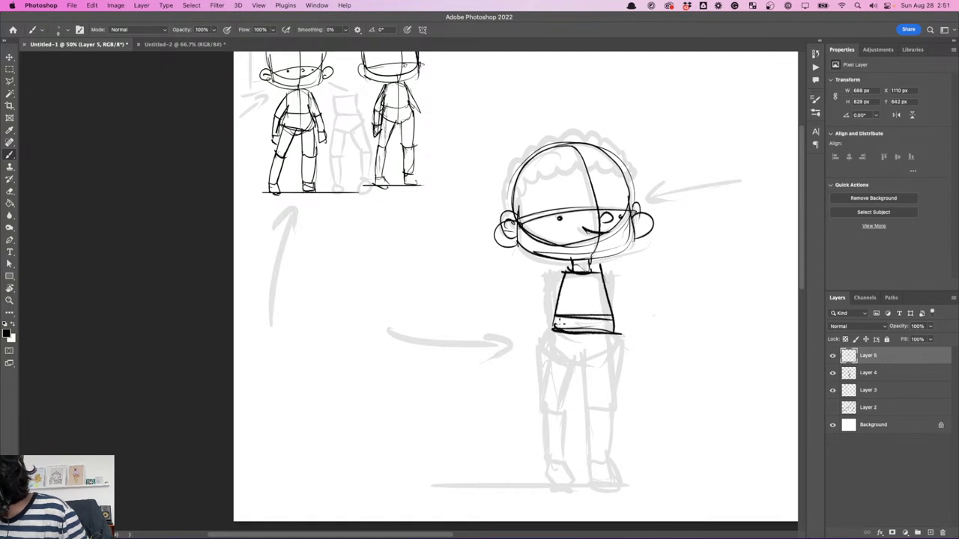
mouse_move(550, 328)
left_mouse_down()
mouse_move(585, 355)
mouse_move(591, 346)
mouse_move(575, 343)
mouse_move(616, 327)
left_mouse_up()
- Draw the leg on the viewer's left with an angled thigh, a knee line and a lower leg
left_click_drag(654, 391, 647, 327)
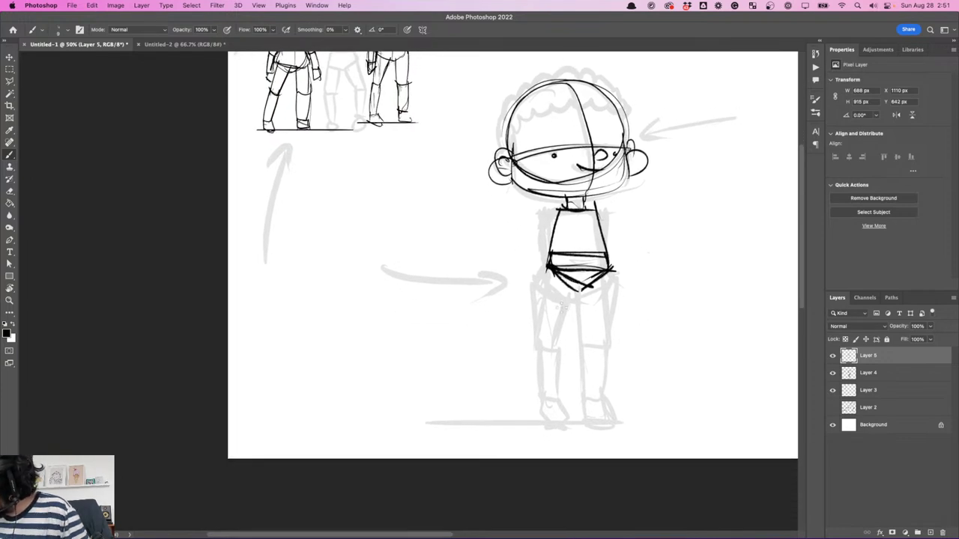
left_click_drag(548, 267, 540, 338)
mouse_move(580, 285)
left_mouse_down()
mouse_move(553, 345)
mouse_move(546, 398)
left_mouse_up()
left_click_drag(556, 341, 553, 400)
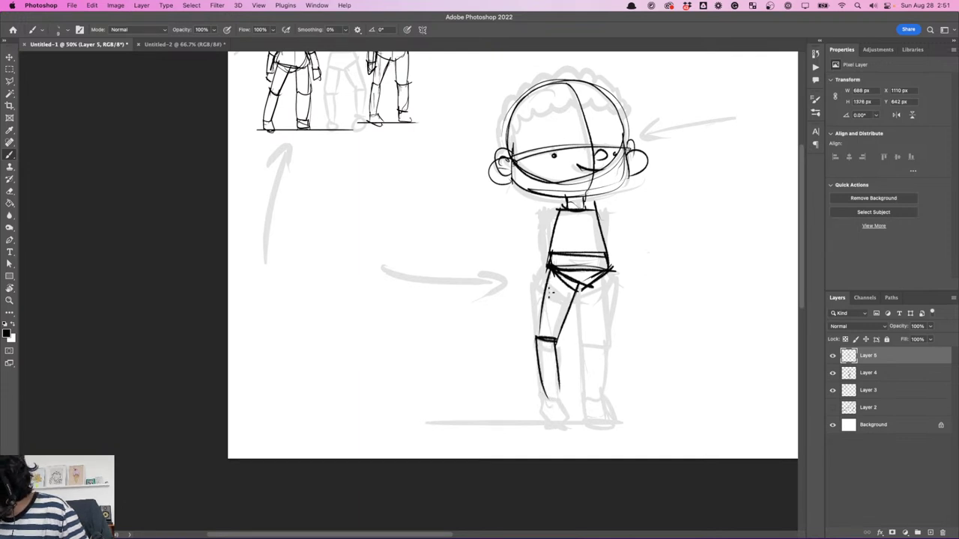
- Redraw the viewer's-left lower leg straighter, with an ankle line and shoe, and add a long ground line
left_click_drag(552, 273, 540, 332)
key("super+z")
key("super+z")
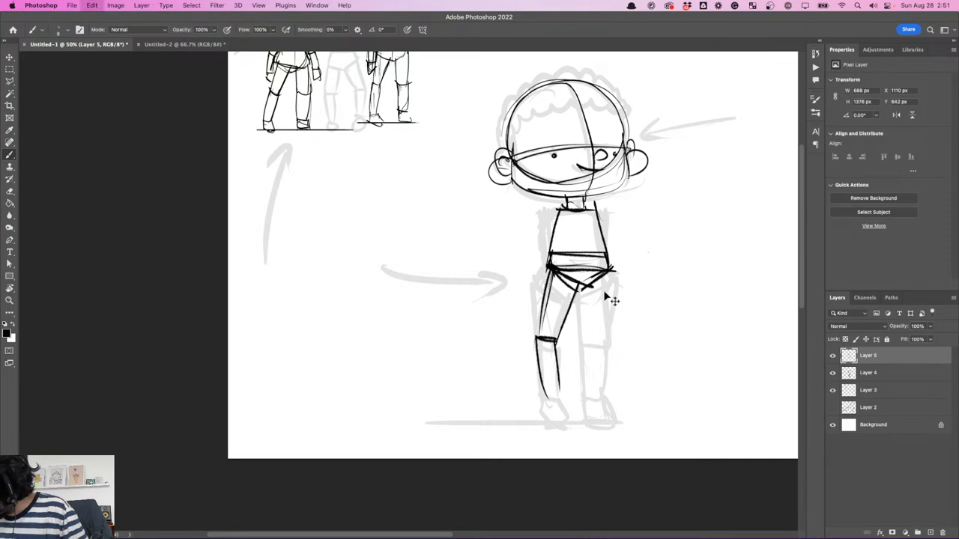
key("super+z")
mouse_move(537, 334)
left_mouse_down()
mouse_move(534, 384)
mouse_move(555, 388)
mouse_move(536, 396)
mouse_move(555, 390)
mouse_move(556, 414)
mouse_move(565, 412)
mouse_move(546, 417)
mouse_move(686, 415)
left_mouse_up()
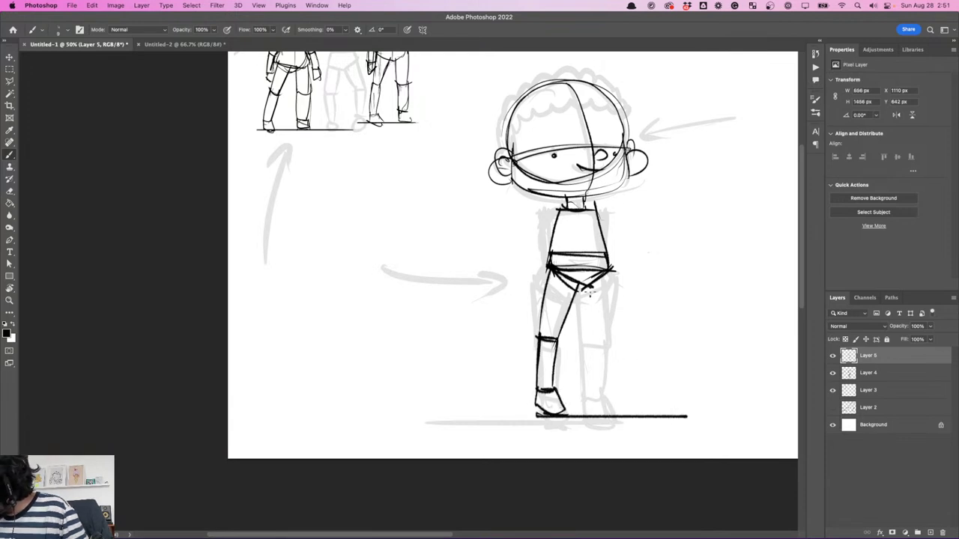
- Draw the leg on the viewer's right straight down from the pelvis, with knee and ankle lines and a shoe
left_click_drag(582, 288, 592, 338)
left_click_drag(610, 263, 618, 329)
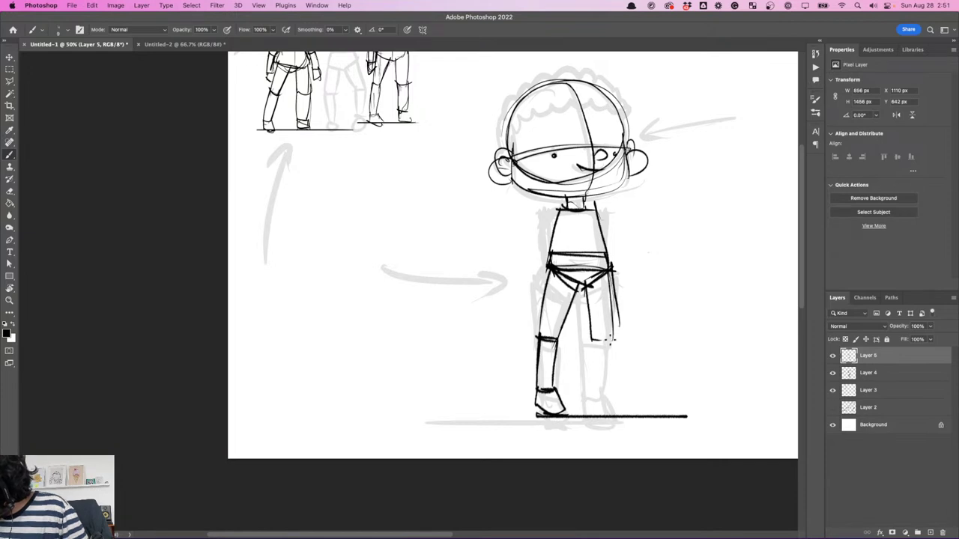
mouse_move(613, 271)
left_mouse_down()
mouse_move(610, 342)
mouse_move(623, 342)
left_mouse_up()
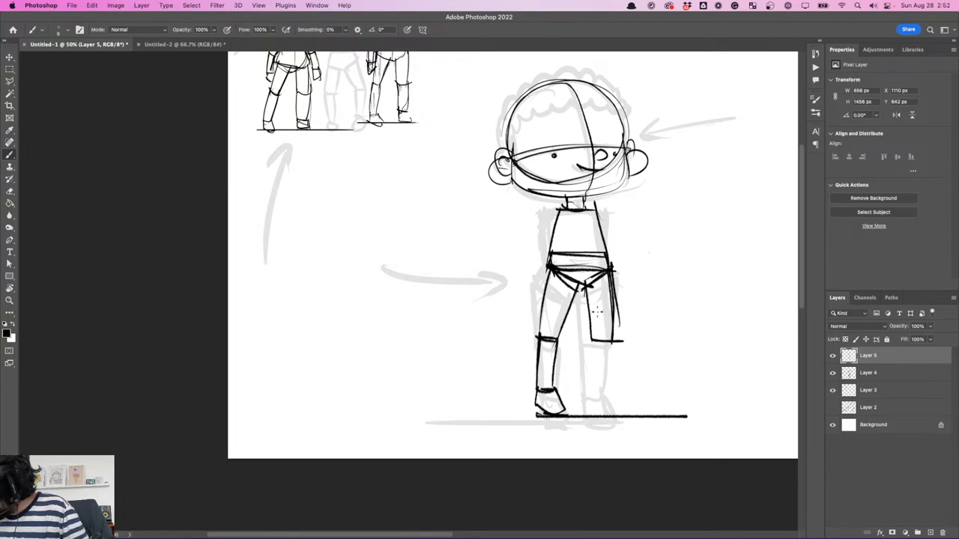
mouse_move(588, 281)
left_mouse_down()
mouse_move(585, 386)
mouse_move(614, 390)
left_mouse_up()
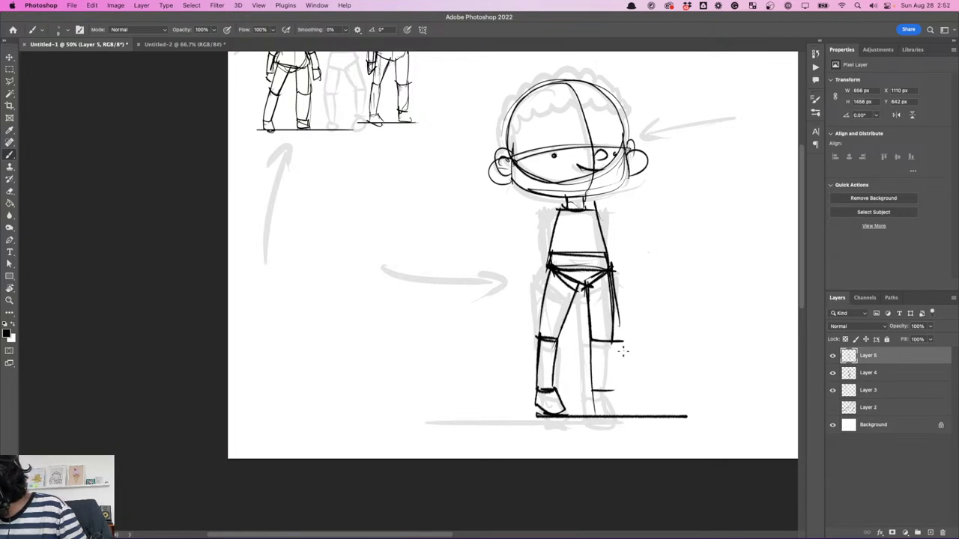
mouse_move(613, 340)
left_mouse_down()
mouse_move(611, 389)
mouse_move(589, 409)
mouse_move(619, 414)
mouse_move(619, 403)
left_mouse_up()
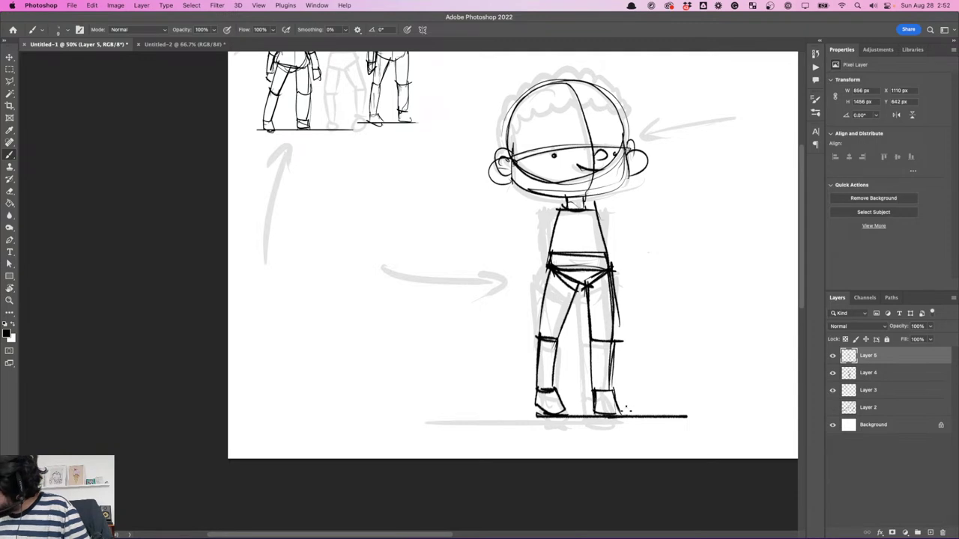
- Draw both arms hanging beside the torso, with elbow lines, wrist lines and simple hands
left_click_drag(640, 295, 688, 317)
left_click_drag(607, 231, 605, 242)
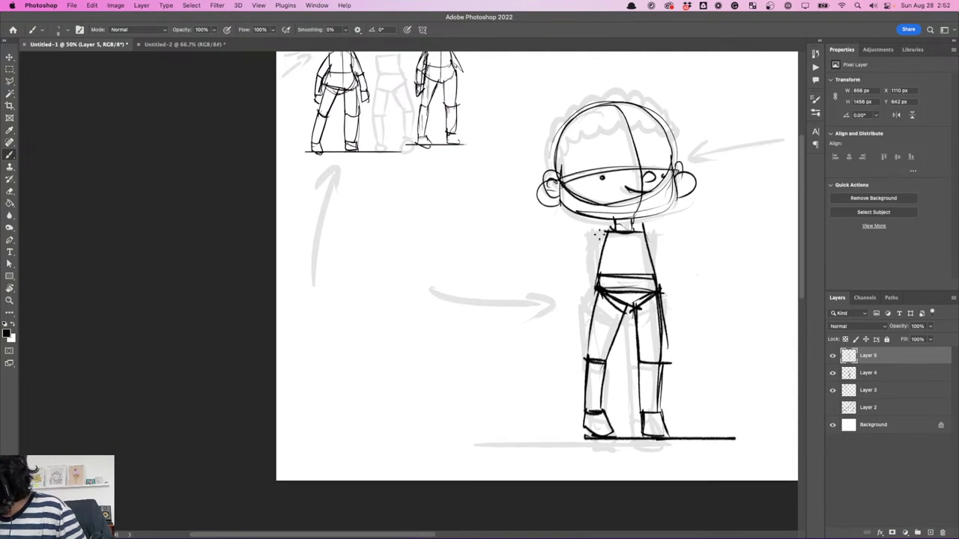
mouse_move(600, 232)
left_mouse_down()
mouse_move(583, 274)
mouse_move(597, 277)
mouse_move(579, 320)
mouse_move(583, 333)
left_mouse_up()
left_click_drag(701, 248, 656, 238)
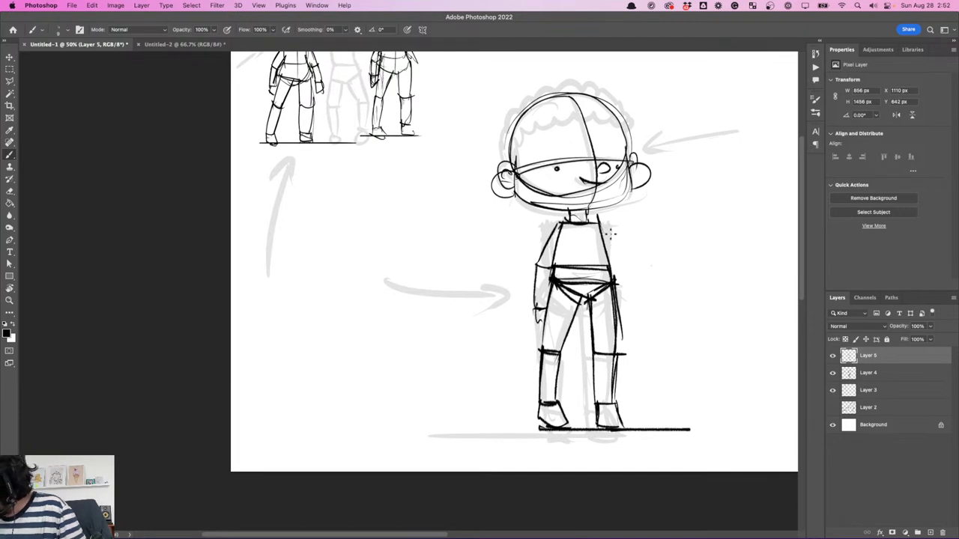
scroll(626, 278, "right", 3)
scroll(626, 277, "up", 2)
scroll(616, 288, "up", 1)
left_click_drag(572, 308, 579, 344)
mouse_move(590, 234)
left_mouse_down()
mouse_move(623, 295)
mouse_move(606, 271)
left_mouse_up()
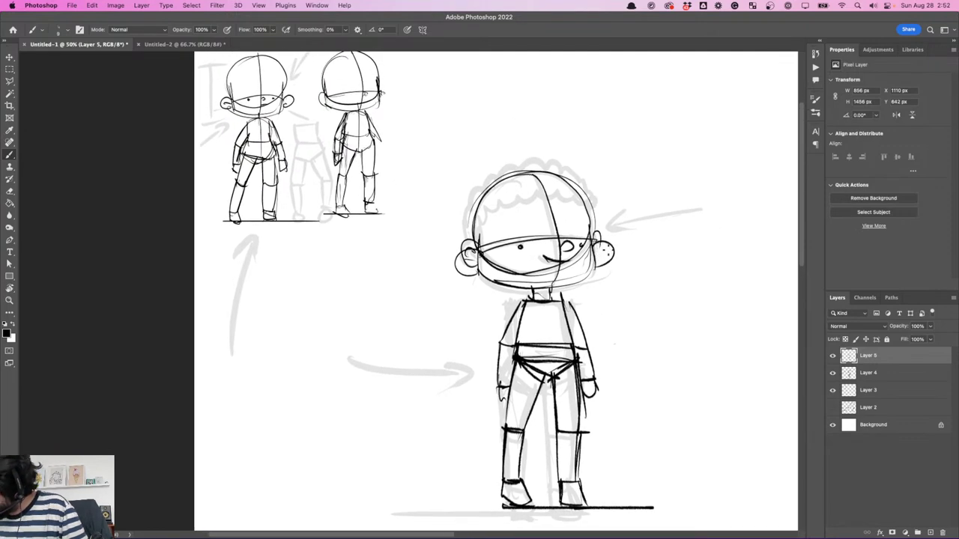
- Select the large character's head with a rectangular marquee and move it slightly to the right
left_click(9, 69)
left_click_drag(438, 161, 672, 289)
left_click(11, 58)
left_click_drag(671, 330, 681, 329)
key("super+z")
left_click_drag(553, 277, 586, 272)
- Hide the rough sketch on Layer 4 and clear the selection around the head
left_click(832, 373)
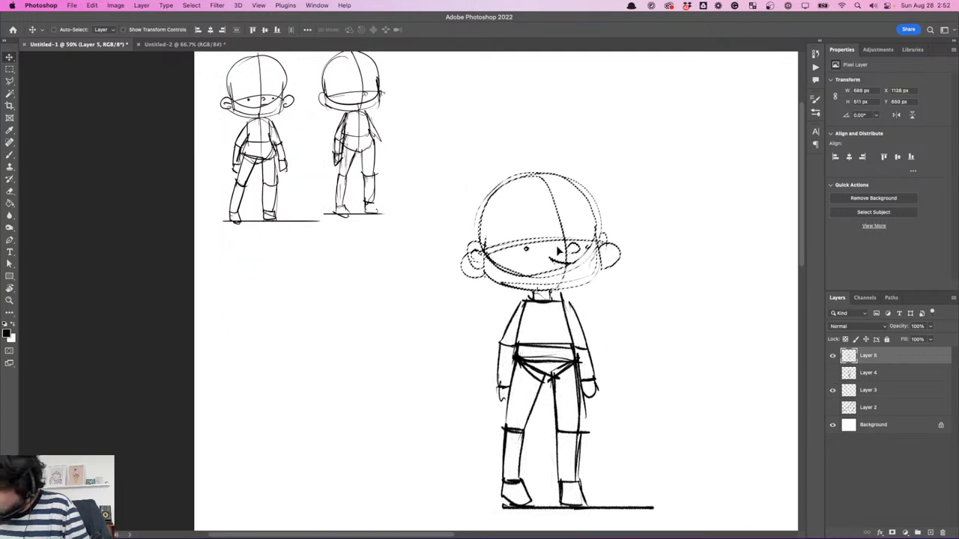
left_click(10, 70)
left_click(635, 284)
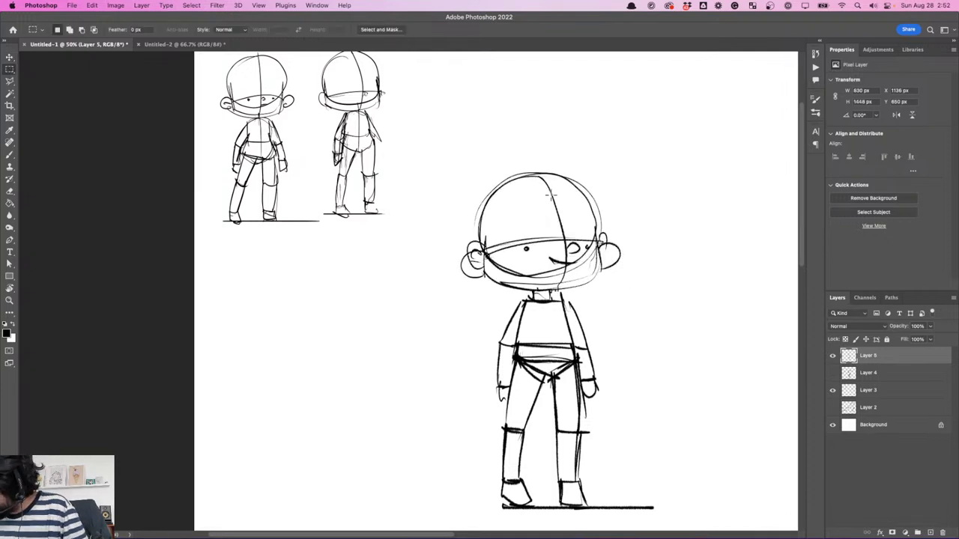
- Erase the overlapping lines inside both ears and redraw simple inner-ear curves
key("b")
key("e")
left_click_drag(610, 233, 603, 239)
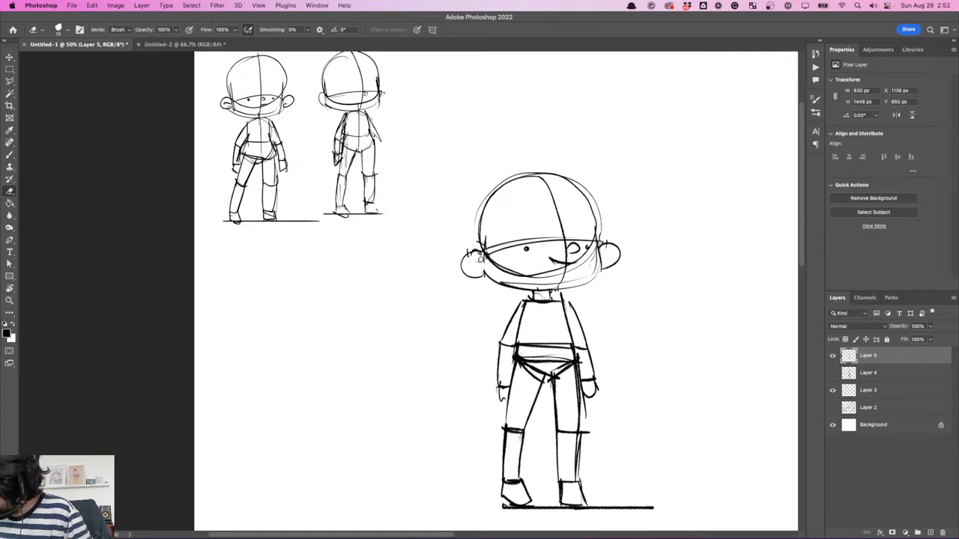
key("b")
left_click_drag(472, 256, 487, 268)
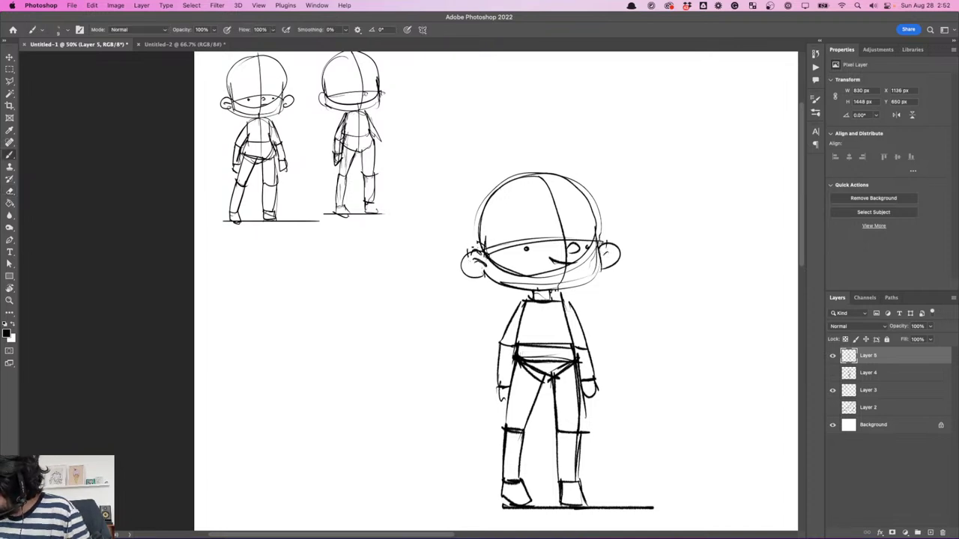
mouse_move(474, 248)
left_mouse_down()
mouse_move(481, 203)
mouse_move(553, 176)
mouse_move(472, 220)
mouse_move(527, 172)
left_mouse_up()
key("super+z")
key("super+z")
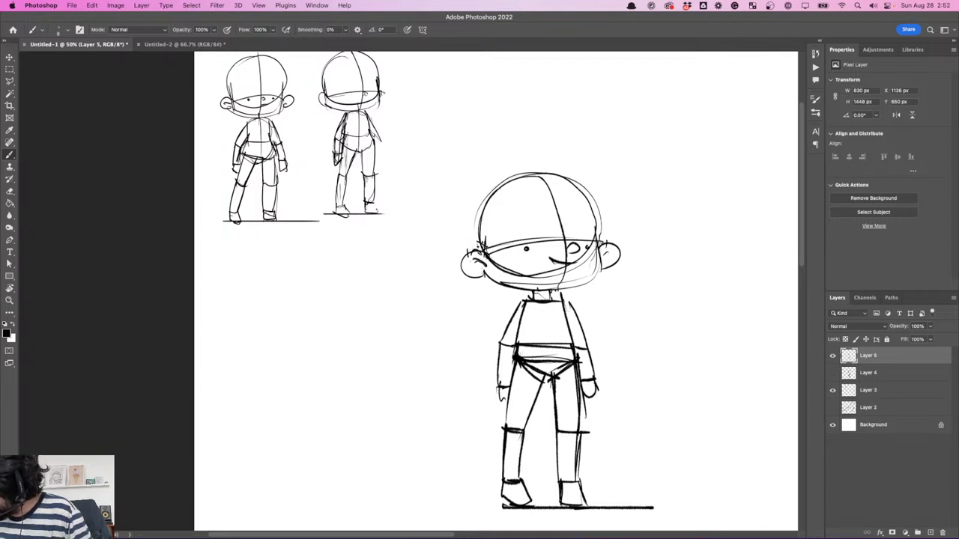
- Draw a curved hairline and a bumpy hair outline around the head, and turn the smile into an open mouth
mouse_move(486, 256)
left_mouse_down()
mouse_move(481, 208)
mouse_move(558, 197)
left_mouse_up()
left_click_drag(492, 214, 584, 201)
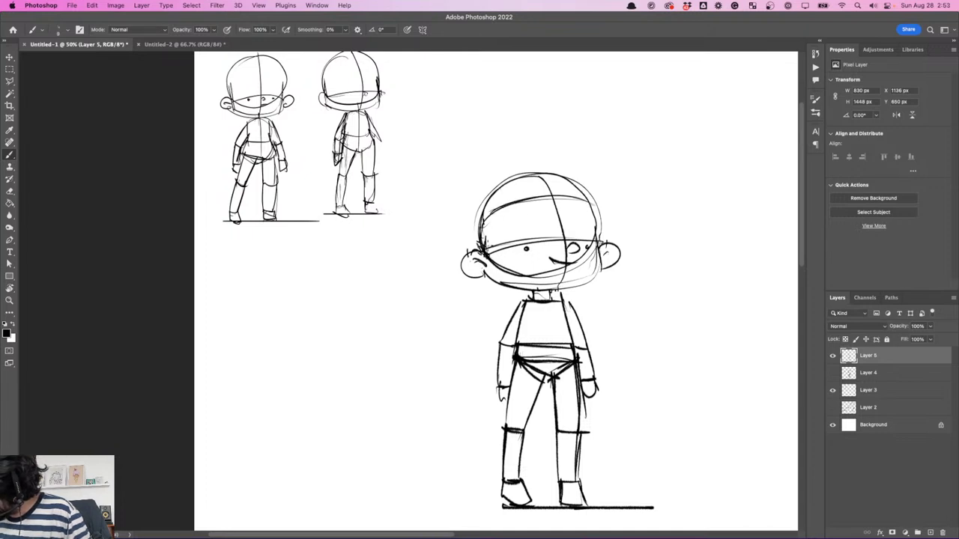
mouse_move(472, 253)
left_mouse_down()
mouse_move(466, 222)
mouse_move(486, 189)
mouse_move(516, 173)
mouse_move(585, 184)
mouse_move(610, 232)
mouse_move(575, 253)
mouse_move(575, 242)
mouse_move(568, 266)
mouse_move(544, 262)
mouse_move(538, 300)
mouse_move(553, 300)
left_mouse_up()
key("e")
key("b")
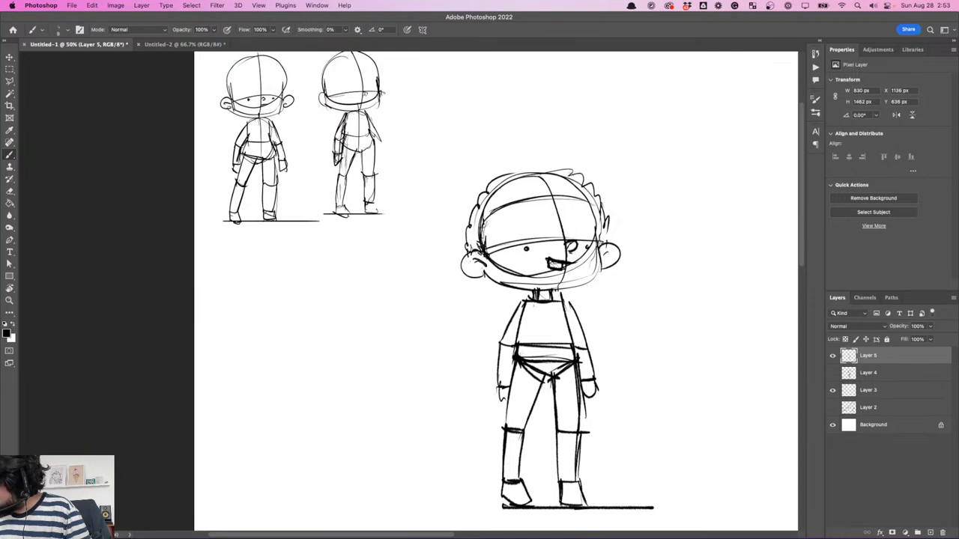
- Reinforce the outer line of the viewer's-right arm and define the cuff and hand of the other arm
left_click_drag(646, 317, 627, 289)
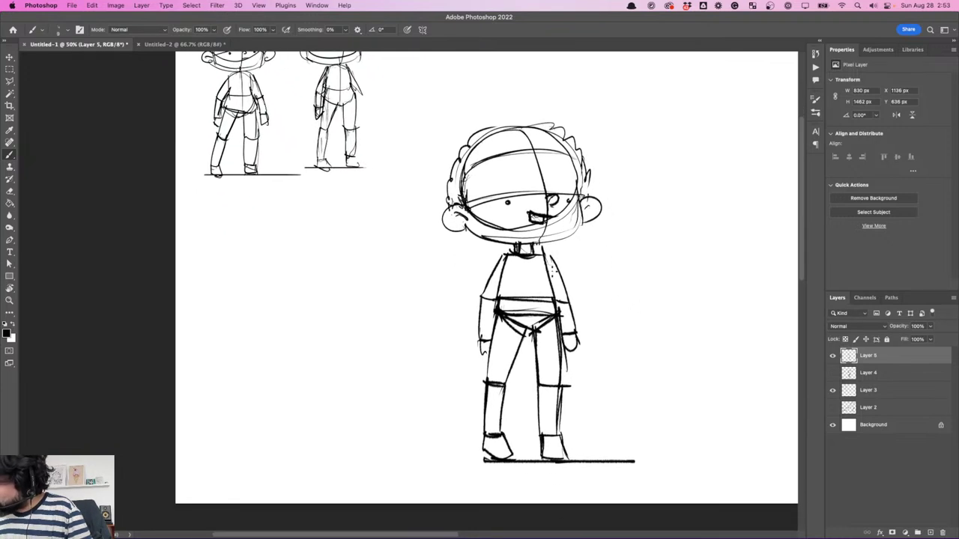
left_click_drag(557, 267, 575, 328)
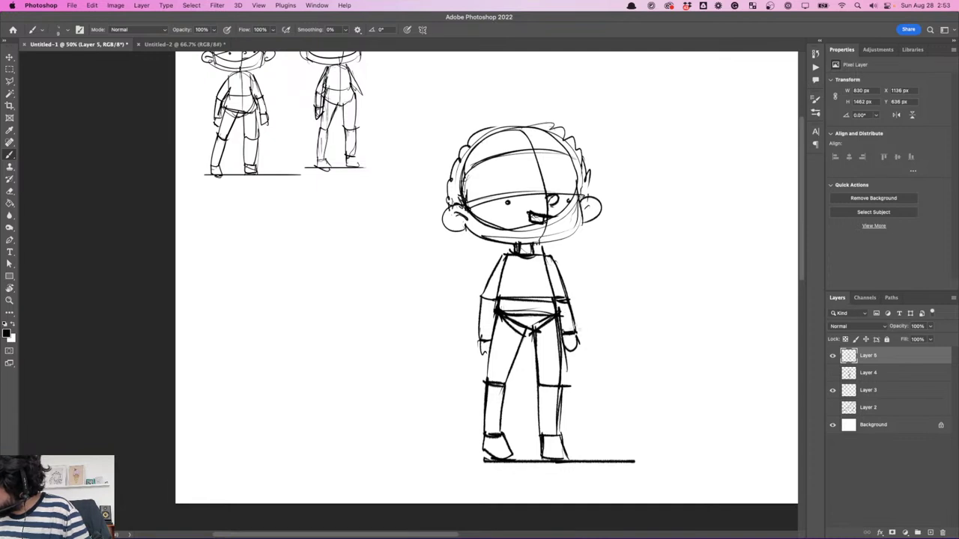
left_click_drag(481, 340, 491, 340)
left_click_drag(481, 341, 484, 355)
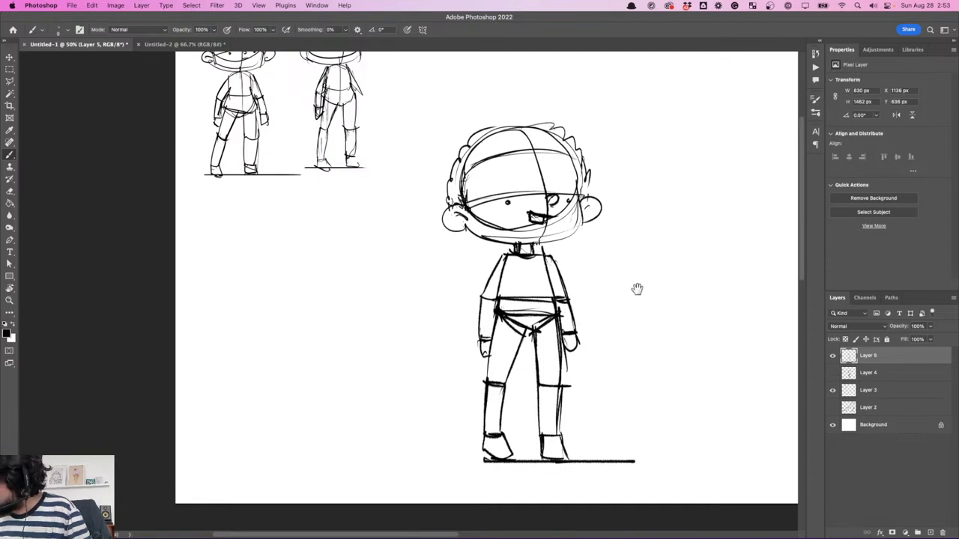
- Select the head including its hair, nudge it a little further right and deselect it
left_click_drag(620, 260, 634, 279)
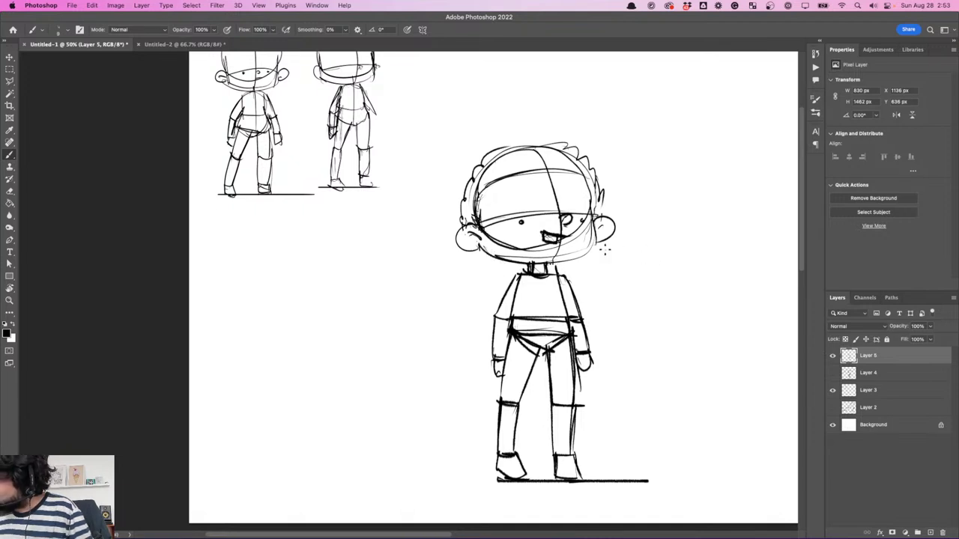
key("m")
mouse_move(661, 124)
left_mouse_down()
mouse_move(460, 263)
mouse_move(445, 263)
left_mouse_up()
key("v")
key("shift+Right")
key("shift+Right")
left_click(10, 69)
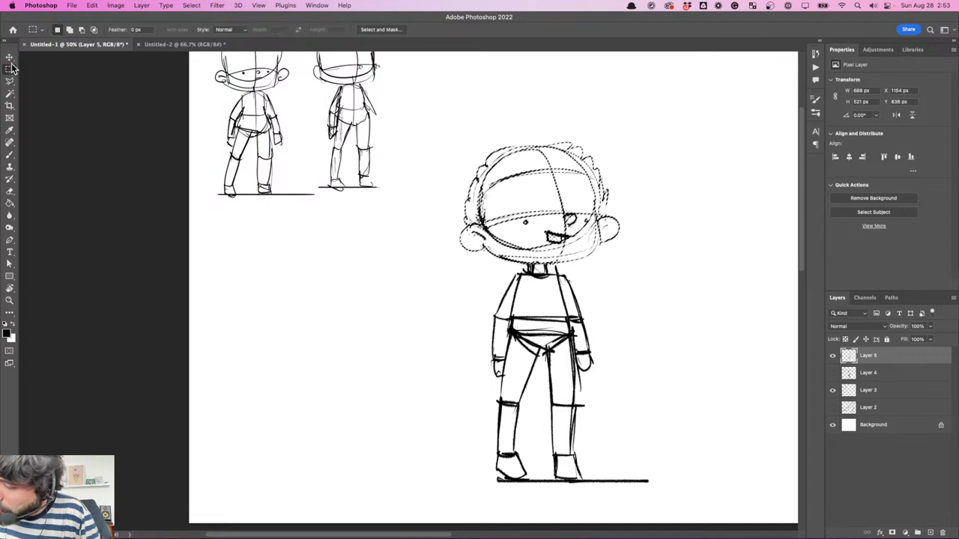
left_click(451, 304)
- Add small curls on top of the head, a scalloped hairline and hair in front of the viewer's-left ear
key("b")
left_click_drag(519, 143, 555, 145)
left_click_drag(506, 150, 547, 143)
left_click_drag(654, 246, 656, 257)
mouse_move(484, 193)
left_mouse_down()
mouse_move(597, 181)
mouse_move(494, 206)
mouse_move(486, 220)
mouse_move(491, 243)
mouse_move(481, 233)
left_mouse_up()
- Fill the hair outline with looping curls around the head and darken the jaw on the viewer's right
mouse_move(684, 257)
left_mouse_down()
mouse_move(666, 278)
mouse_move(658, 272)
left_mouse_up()
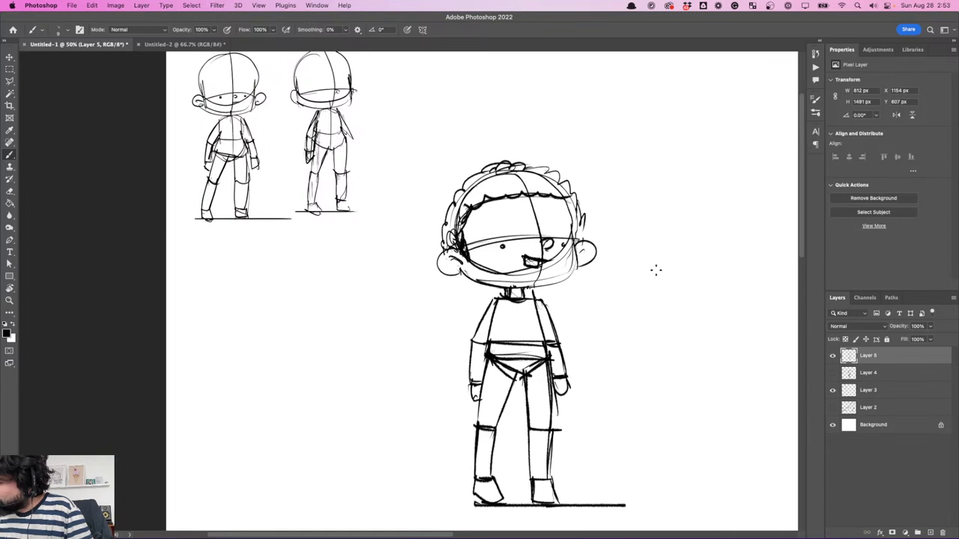
mouse_move(476, 173)
left_mouse_down()
mouse_move(441, 237)
mouse_move(455, 195)
left_mouse_up()
mouse_move(470, 186)
left_mouse_down()
mouse_move(448, 196)
mouse_move(554, 165)
mouse_move(576, 177)
left_mouse_up()
mouse_move(573, 178)
left_mouse_down()
mouse_move(581, 198)
mouse_move(567, 223)
mouse_move(577, 266)
mouse_move(535, 289)
left_mouse_up()
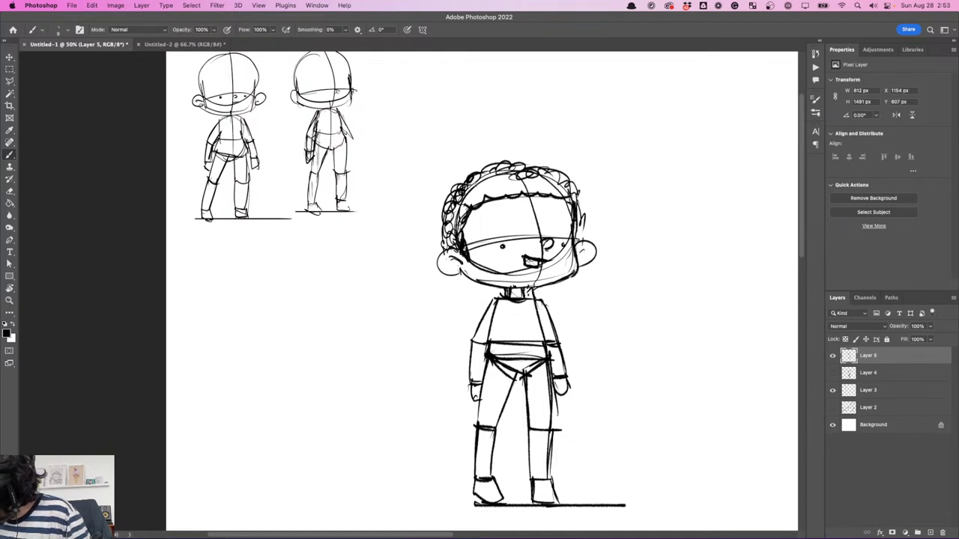
- Reinforce the V-shaped pelvis with extra strokes, ending with the whole canvas in view
left_click_drag(726, 395, 638, 350)
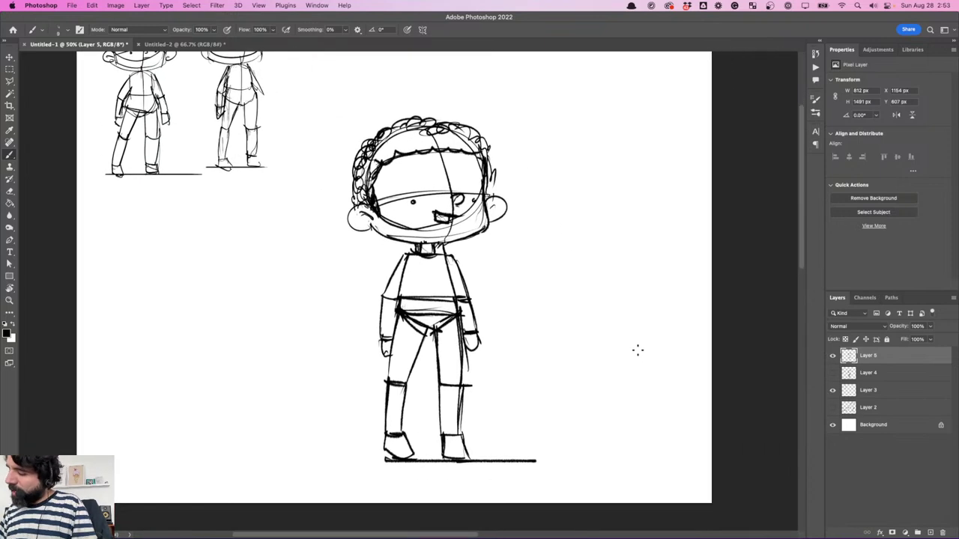
mouse_move(539, 301)
left_mouse_down()
mouse_move(602, 396)
mouse_move(589, 343)
mouse_move(619, 325)
left_mouse_up()
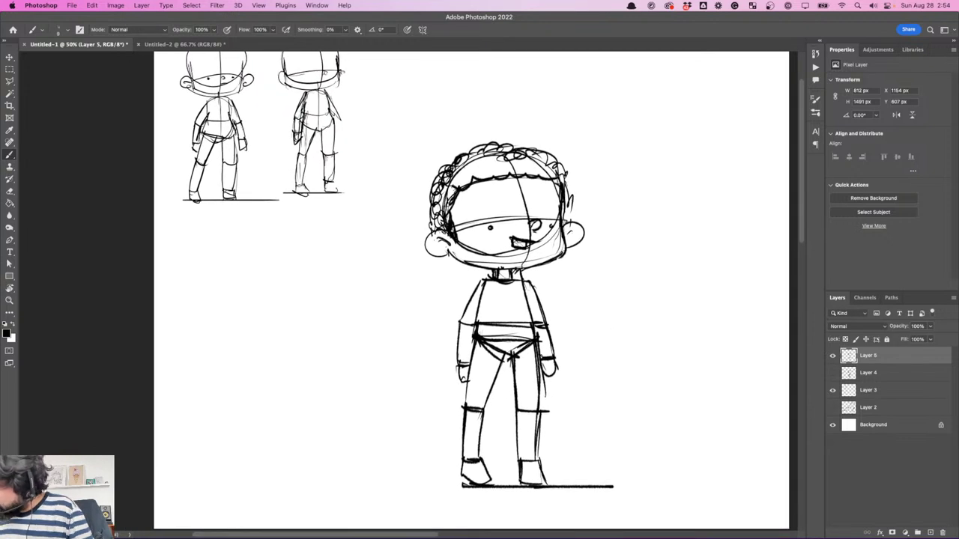
mouse_move(475, 326)
left_mouse_down()
mouse_move(464, 352)
mouse_move(514, 364)
left_mouse_up()
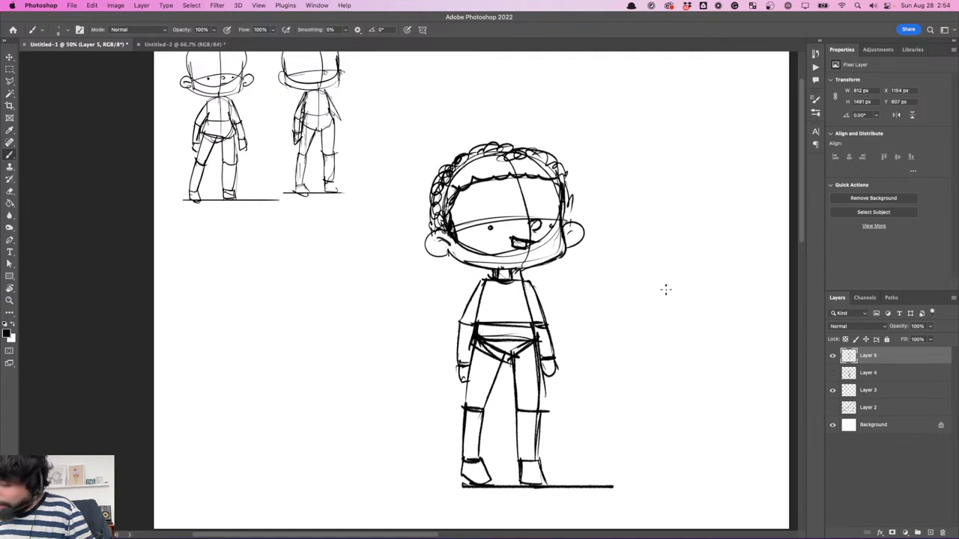
key("super+minus")
key("super+minus")
key("super+equal")
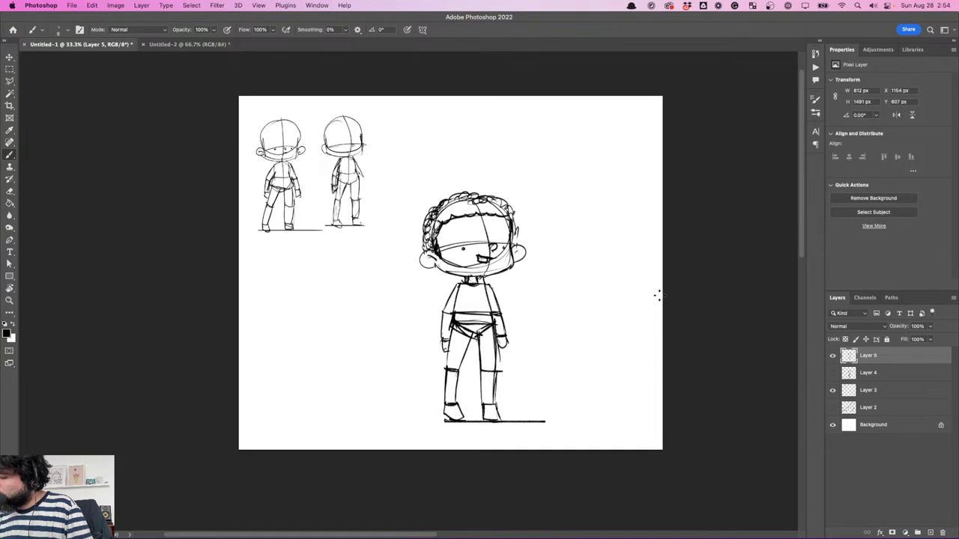
- Draw an arrow pointing up at the front-view reference figure and darken the lower leg and foot on the viewer's left
mouse_move(257, 285)
left_mouse_down()
mouse_move(263, 239)
mouse_move(270, 245)
left_mouse_up()
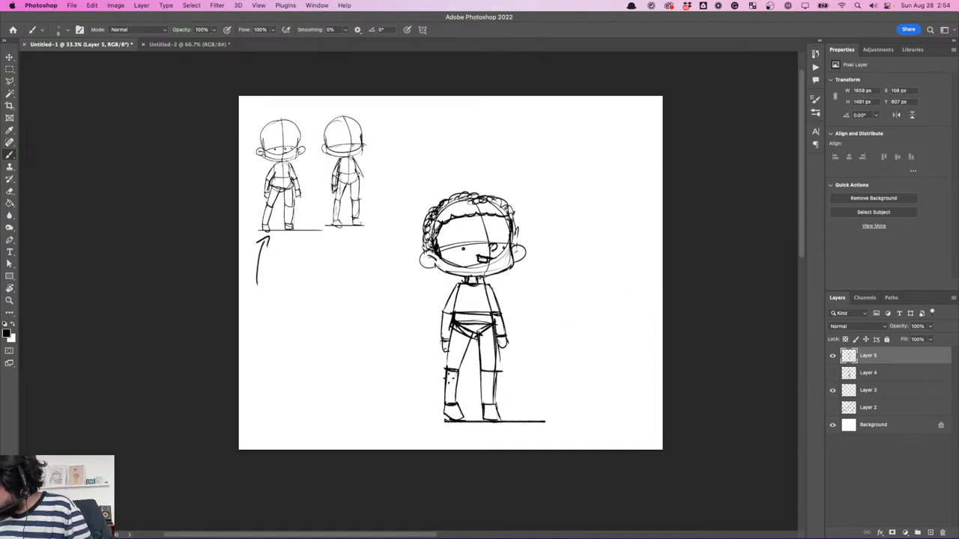
left_click_drag(447, 368, 439, 406)
left_click_drag(444, 369, 458, 372)
key("super+plus")
key("super+plus")
left_click_drag(659, 443, 575, 289)
mouse_move(382, 351)
left_mouse_down()
mouse_move(385, 382)
mouse_move(408, 405)
left_mouse_up()
mouse_move(422, 385)
left_mouse_down()
mouse_move(404, 400)
mouse_move(437, 386)
left_mouse_up()
- Erase the bottoms of both feet, draw a straight ground line slightly higher and erase most of the old one
key("r")
key("e")
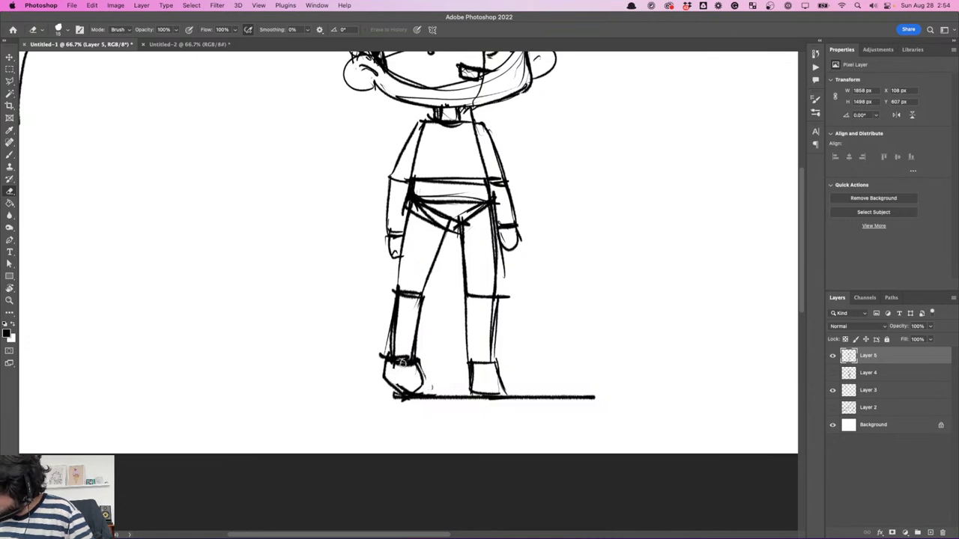
left_click_drag(379, 390, 550, 400)
key("b")
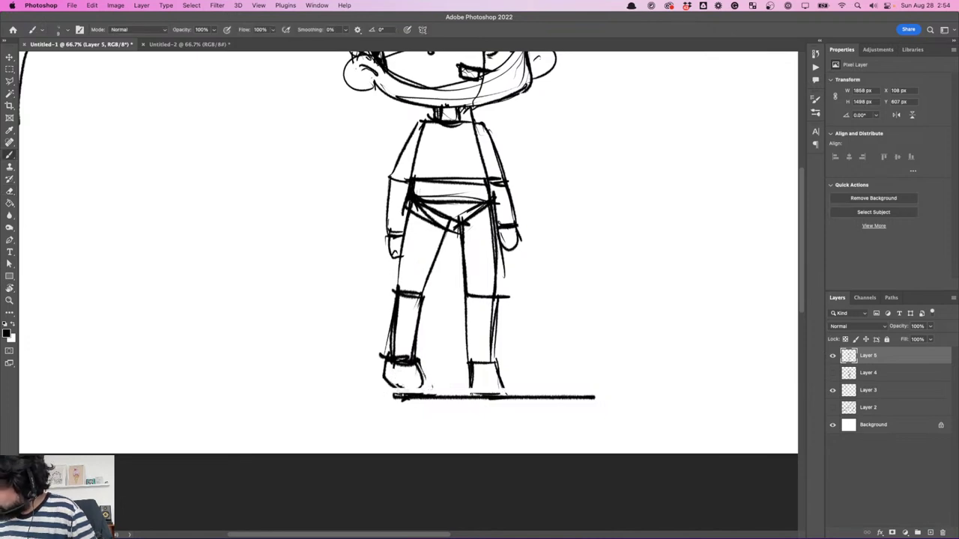
left_click_drag(381, 389, 601, 389)
key("e")
left_click_drag(394, 399, 596, 398)
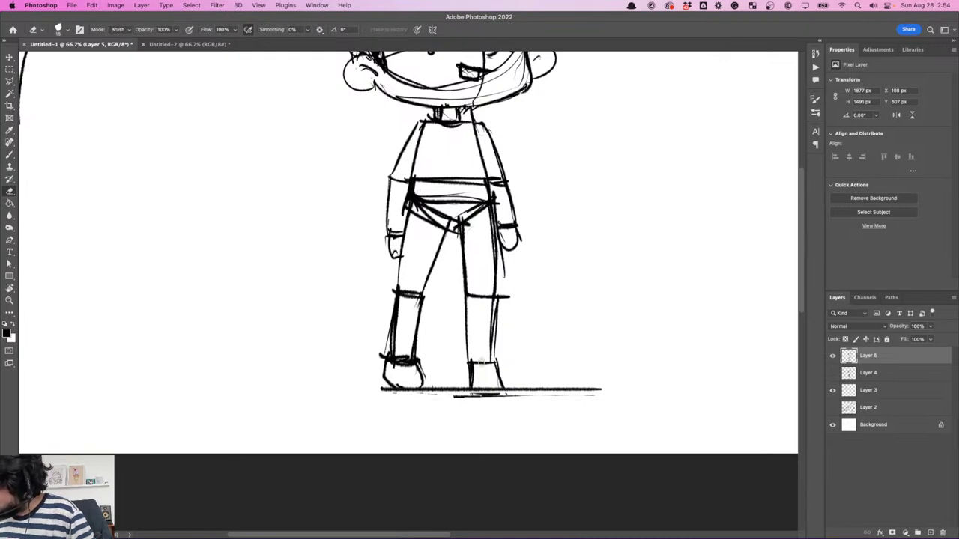
- Darken the ankle line on the viewer's-right foot and erase stray lines between the neck and chin
key("b")
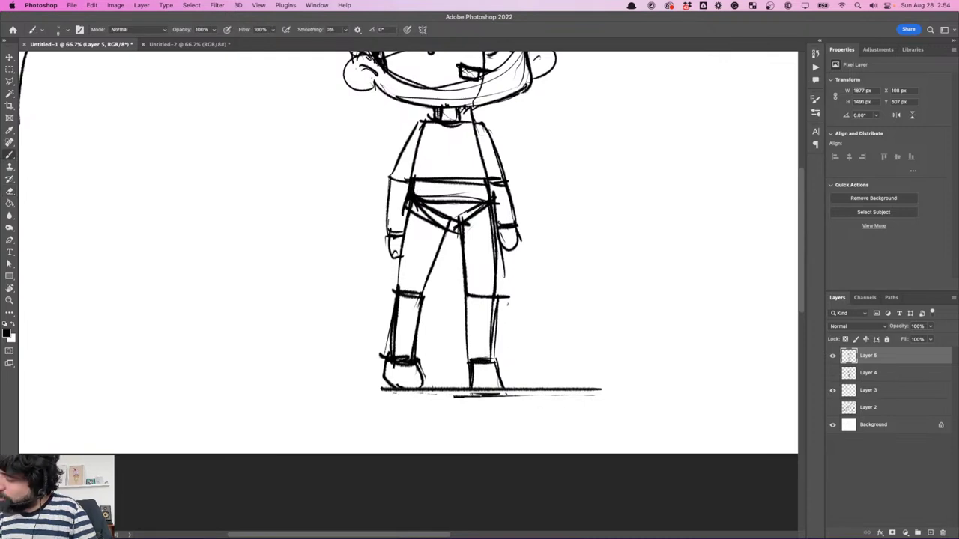
scroll(519, 243, "up", 5)
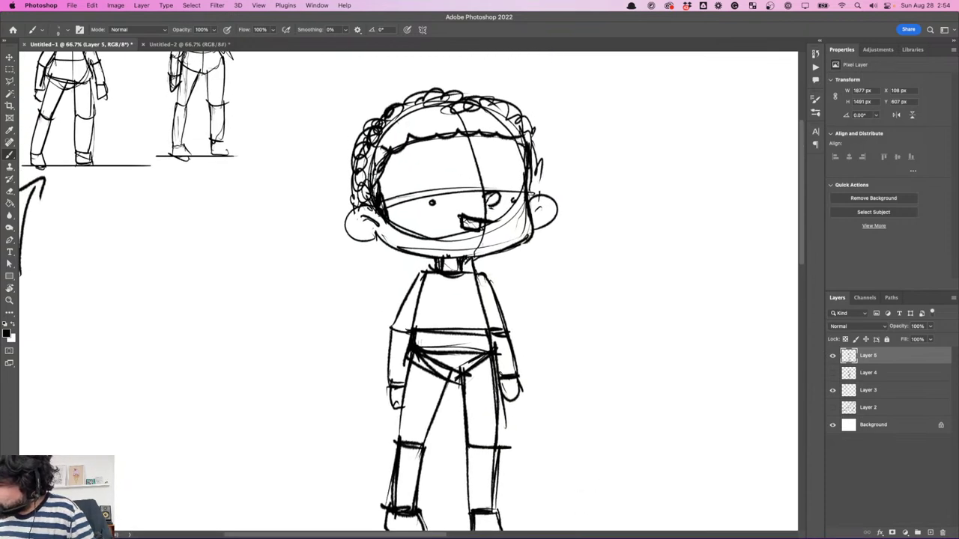
key("e")
mouse_move(450, 257)
left_mouse_down()
mouse_move(466, 253)
mouse_move(439, 253)
left_mouse_up()
left_click_drag(494, 243, 492, 230)
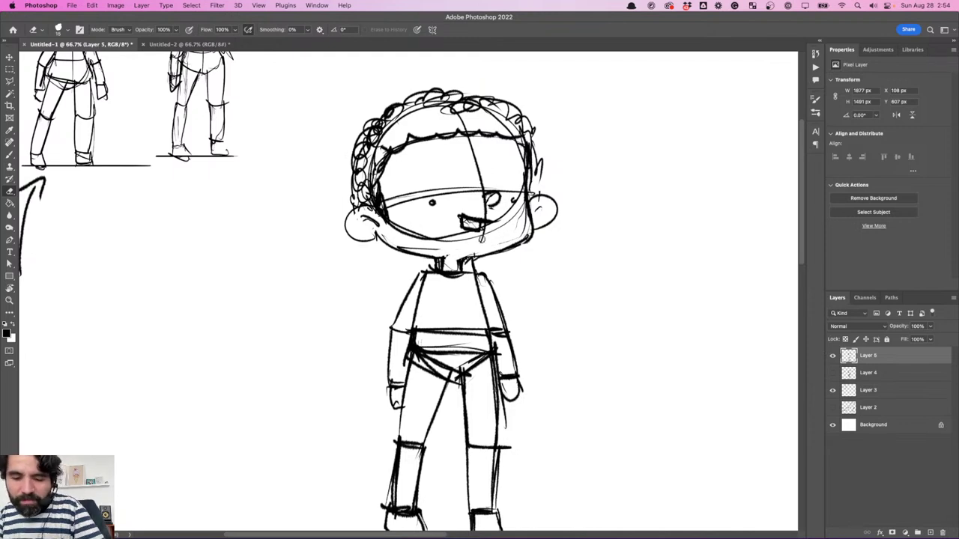
- Lasso the eyes, nose and mouth, move them slightly down the face and deselect them
key("l")
mouse_move(433, 218)
left_mouse_down()
mouse_move(449, 251)
mouse_move(458, 233)
mouse_move(509, 238)
mouse_move(531, 214)
mouse_move(526, 188)
mouse_move(487, 174)
mouse_move(448, 184)
left_mouse_up()
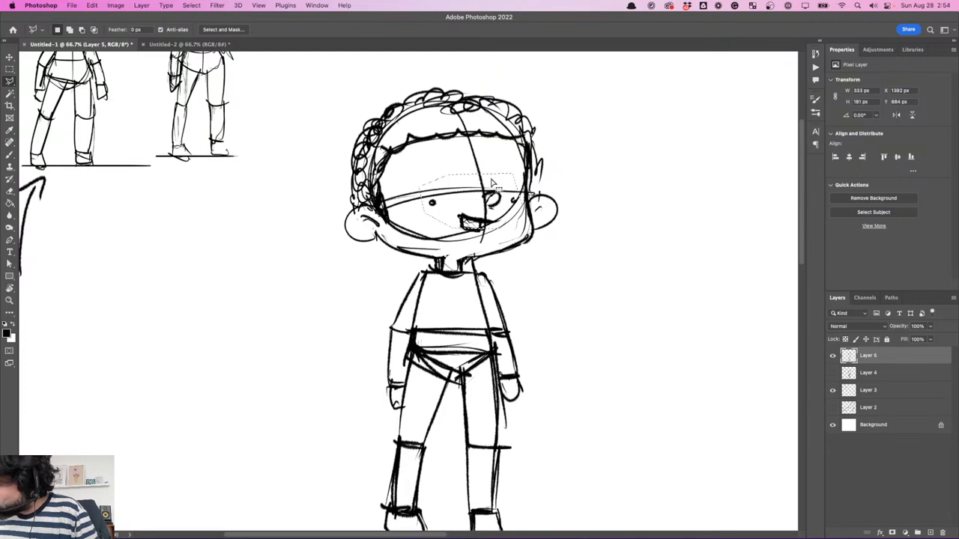
key("v")
left_click_drag(502, 196, 495, 224)
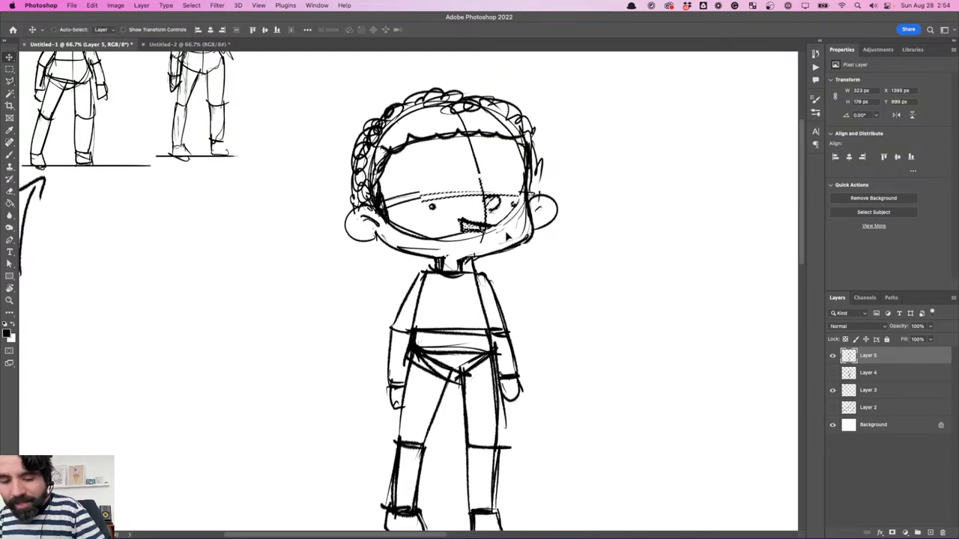
key("m")
left_click(600, 262)
- Redraw the eye line across the face and replace the open mouth with a small curved smile
key("b")
left_click_drag(385, 207, 483, 196)
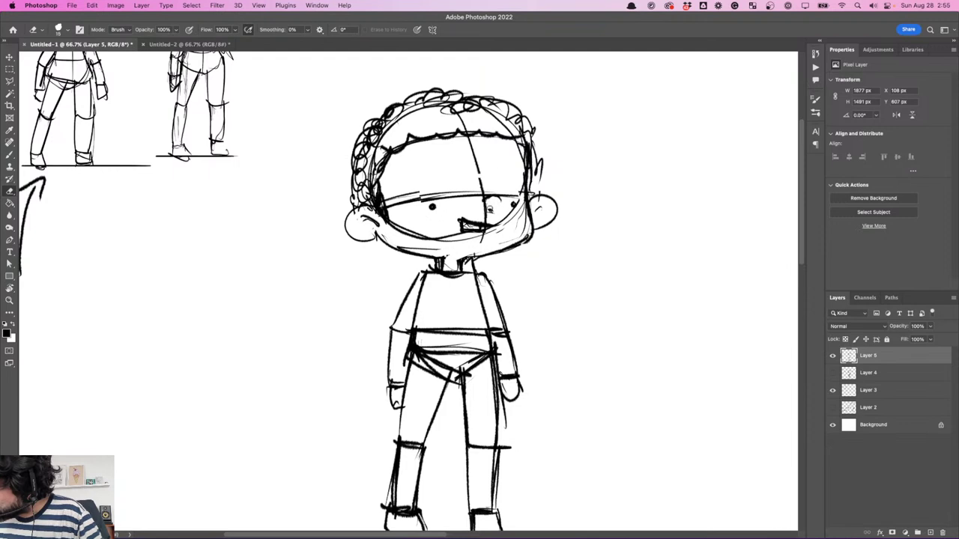
key("e")
mouse_move(487, 201)
left_mouse_down()
mouse_move(488, 230)
mouse_move(471, 225)
mouse_move(479, 221)
left_mouse_up()
key("b")
key("e")
key("b")
key("super+z")
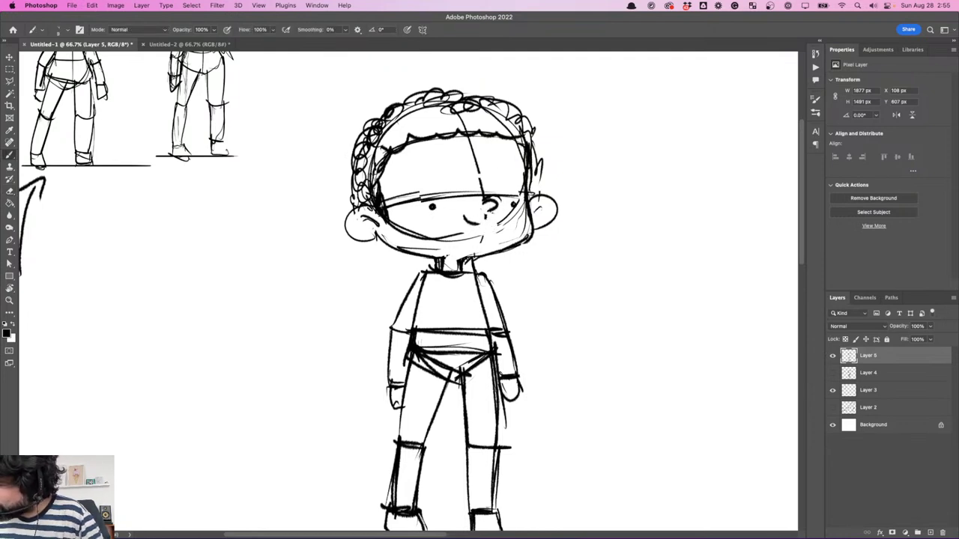
- Erase the large ear on the viewer's right and redraw it smaller and narrower
key("e")
mouse_move(556, 211)
left_mouse_down()
mouse_move(547, 218)
mouse_move(541, 196)
mouse_move(556, 215)
mouse_move(534, 228)
left_mouse_up()
key("v")
key("super+z")
key("b")
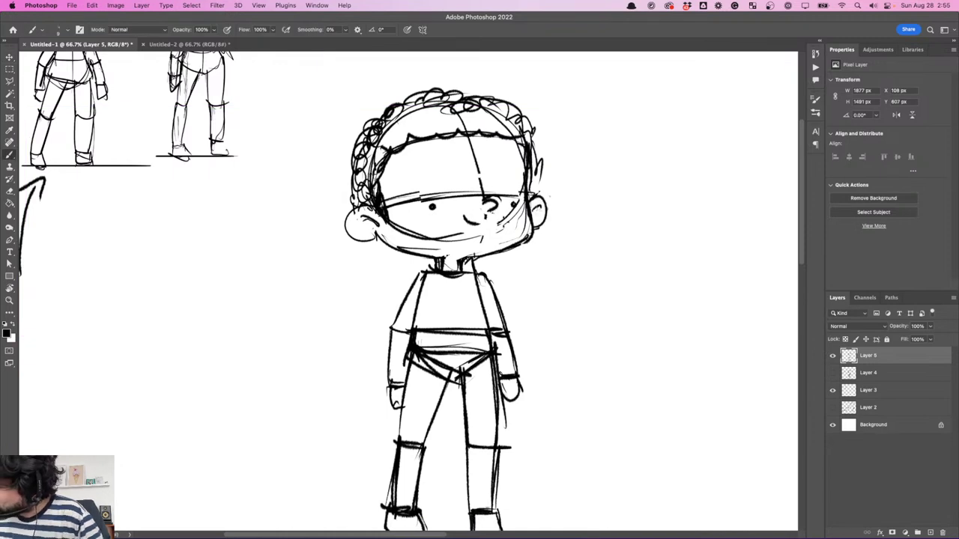
- Redraw the ear on the viewer's left with a bolder outline and dark inner-ear marks
left_click_drag(352, 213, 382, 236)
key("w")
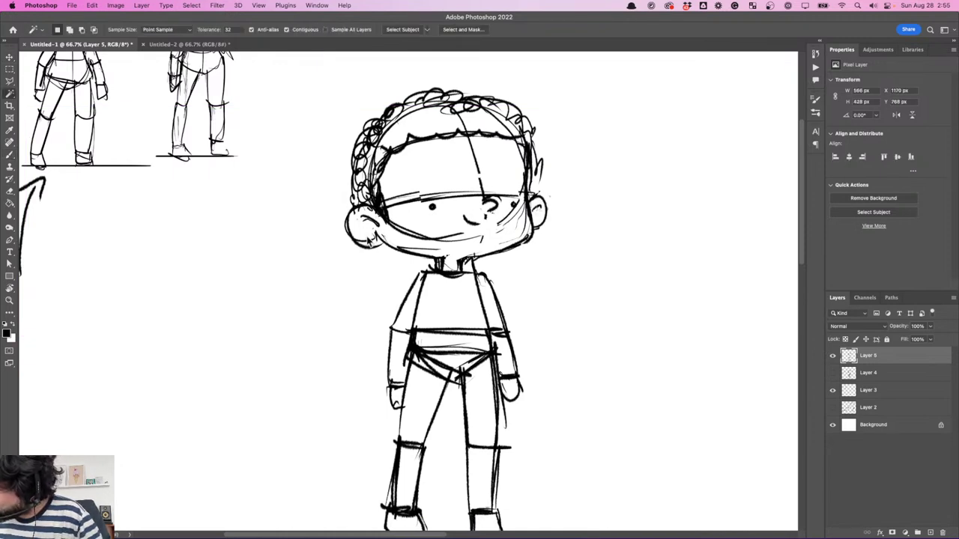
key("e")
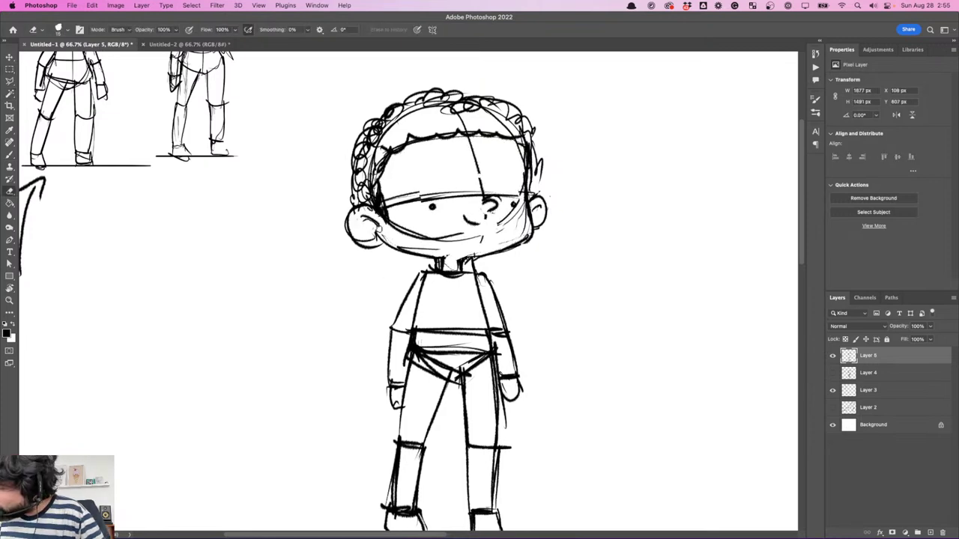
key("b")
mouse_move(377, 235)
left_mouse_down()
mouse_move(367, 222)
mouse_move(378, 243)
mouse_move(368, 250)
mouse_move(376, 248)
left_mouse_up()
key("e")
- Round the shoulders and reinforce the outer lines of both upper arms
mouse_move(592, 291)
left_mouse_down()
mouse_move(617, 323)
mouse_move(603, 319)
left_mouse_up()
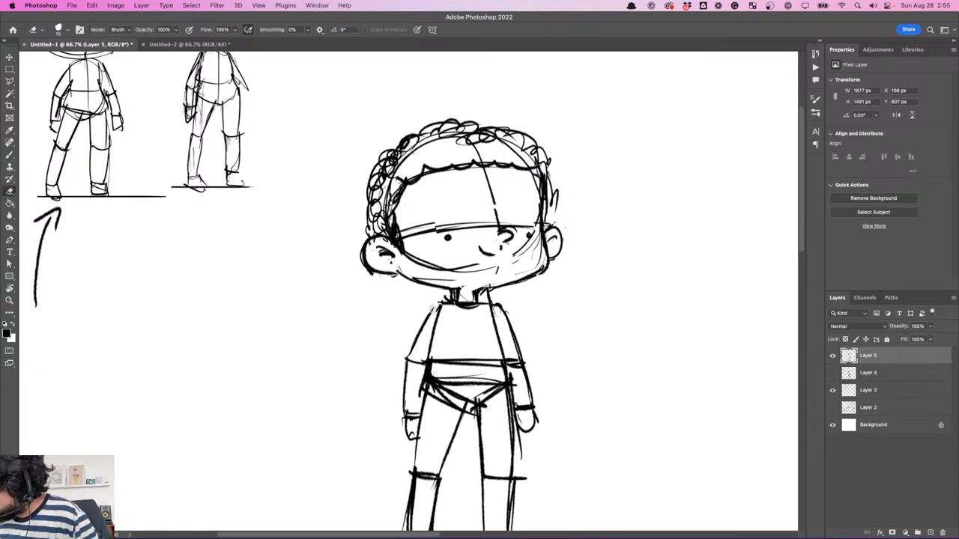
key("b")
left_click_drag(440, 303, 424, 327)
left_click_drag(498, 303, 514, 349)
left_click_drag(436, 304, 406, 356)
- Reinforce the forearm and hand on the viewer's left and square off the hand on the viewer's right
left_click_drag(565, 382, 537, 316)
mouse_move(376, 287)
left_mouse_down()
mouse_move(367, 364)
mouse_move(390, 371)
left_mouse_up()
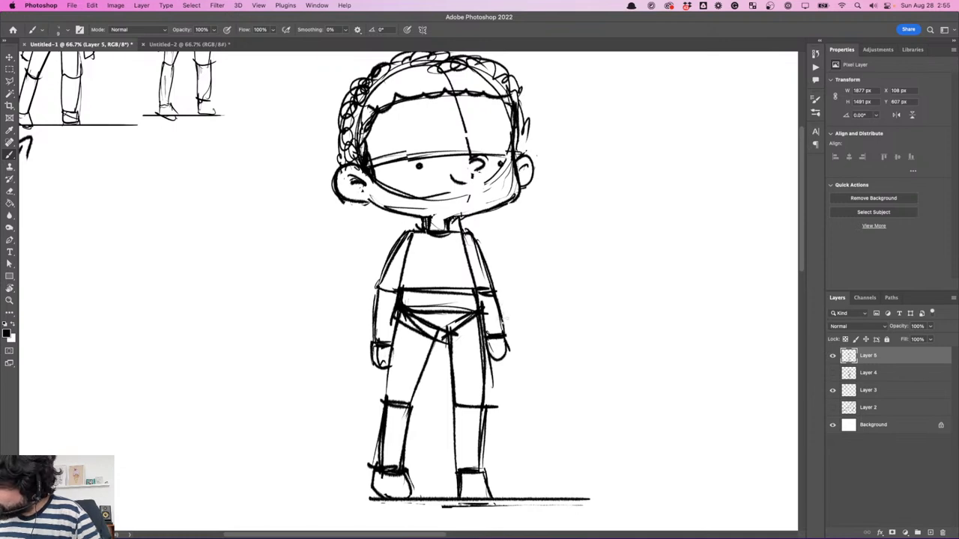
left_click_drag(489, 353, 503, 359)
key("e")
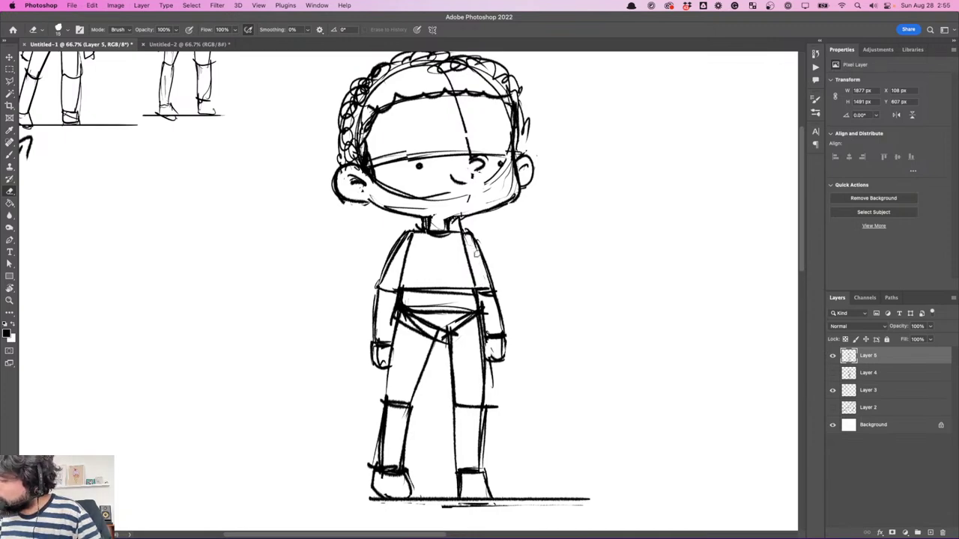
- Handwrite "TALENT = CRUX" in the empty area below the reference figures
scroll(501, 237, "left", 5)
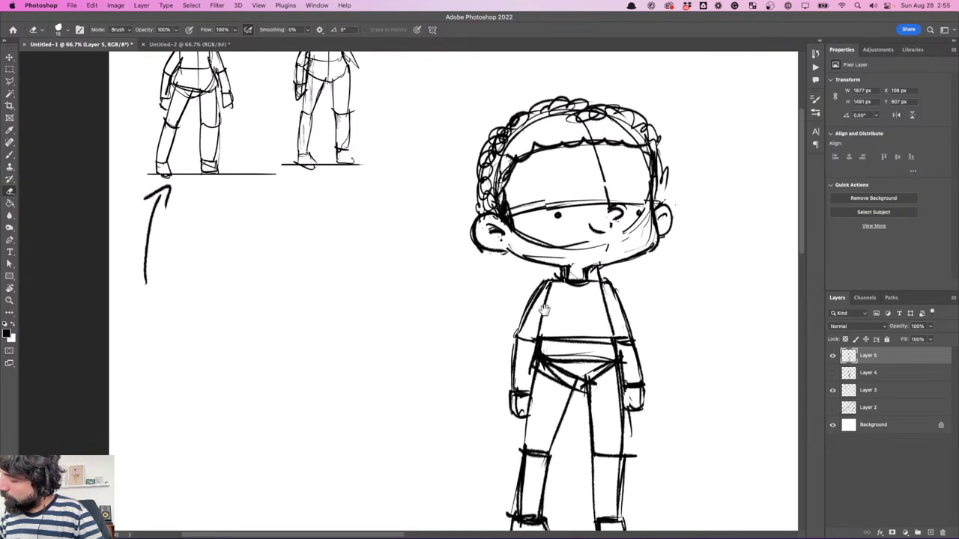
key("b")
mouse_move(286, 213)
left_mouse_down()
mouse_move(319, 210)
mouse_move(309, 233)
left_mouse_up()
mouse_move(317, 234)
left_mouse_down()
mouse_move(322, 223)
mouse_move(335, 233)
left_mouse_up()
left_click_drag(324, 225, 352, 234)
mouse_move(357, 211)
left_mouse_down()
mouse_move(366, 233)
mouse_move(369, 220)
left_mouse_up()
mouse_move(356, 206)
left_mouse_down()
mouse_move(386, 227)
mouse_move(418, 203)
left_mouse_up()
left_click_drag(407, 204, 408, 228)
mouse_move(344, 245)
left_mouse_down()
mouse_move(366, 243)
mouse_move(364, 254)
left_mouse_up()
left_click_drag(321, 283, 322, 301)
mouse_move(334, 274)
left_mouse_down()
mouse_move(334, 299)
mouse_move(350, 298)
mouse_move(378, 270)
mouse_move(409, 293)
left_mouse_up()
mouse_move(406, 262)
left_mouse_down()
mouse_move(383, 304)
mouse_move(410, 299)
left_mouse_up()
- Erase the curved construction lines across the lower face and cheeks
left_click_drag(760, 348, 552, 343)
scroll(553, 344, "up", 5)
scroll(552, 344, "left", 4)
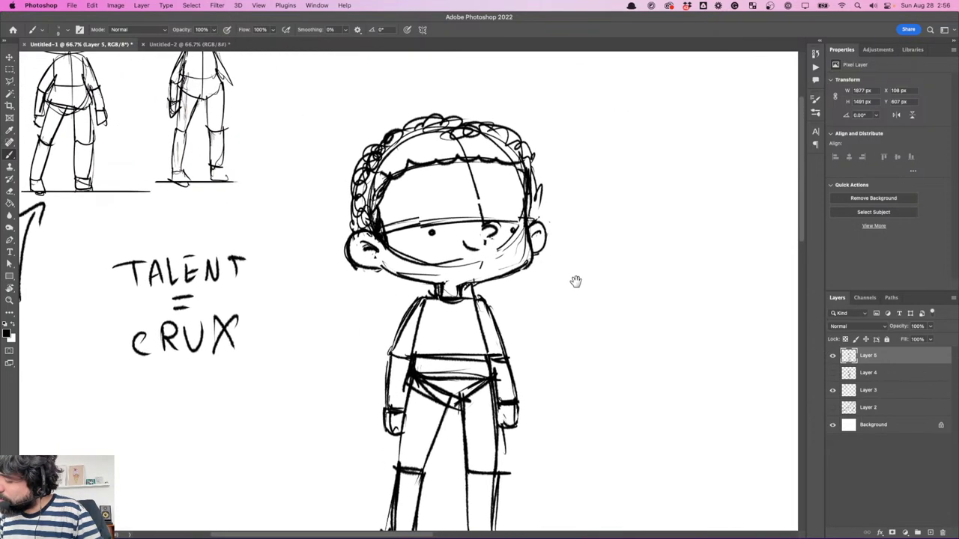
key("e")
mouse_move(429, 264)
left_mouse_down()
mouse_move(487, 269)
mouse_move(465, 265)
left_mouse_up()
left_click_drag(410, 252, 432, 258)
mouse_move(520, 256)
left_mouse_down()
mouse_move(525, 243)
mouse_move(521, 251)
left_mouse_up()
- Draw a curved arrow beside the handwritten note, pointing up at the word TALENT
left_click_drag(516, 290, 600, 261)
key("b")
mouse_move(367, 373)
left_mouse_down()
mouse_move(388, 307)
mouse_move(360, 261)
left_mouse_up()
mouse_move(350, 272)
left_mouse_down()
mouse_move(354, 259)
mouse_move(371, 259)
left_mouse_up()
key("super+z")
left_click_drag(529, 297, 498, 285)
- Erase the part of the eye line beside the ear on the viewer's left
key("e")
left_click_drag(353, 213, 420, 197)
left_click_drag(541, 257, 558, 269)
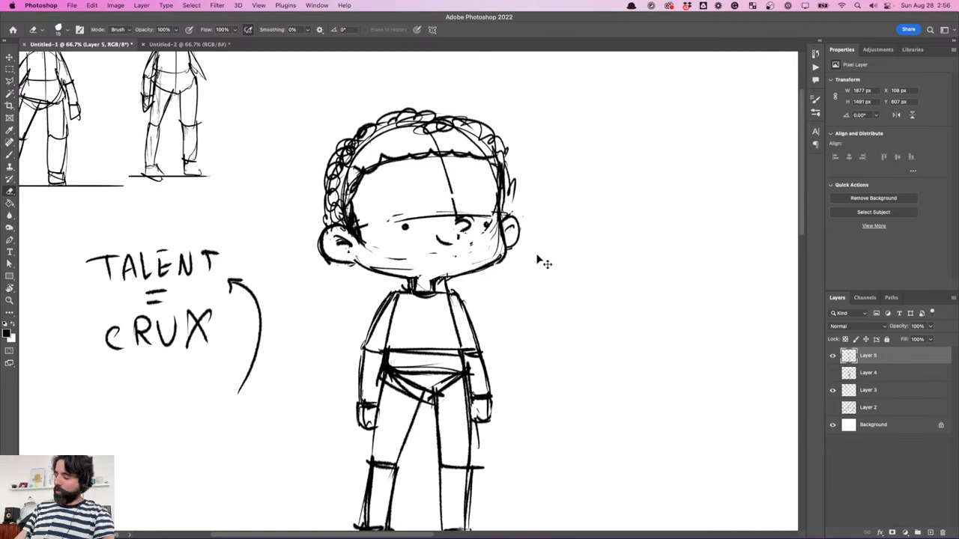
- Sketch two large round shapes above the head, one on each side of the curly hair
key("super+minus")
key("super+minus")
key("super+equal")
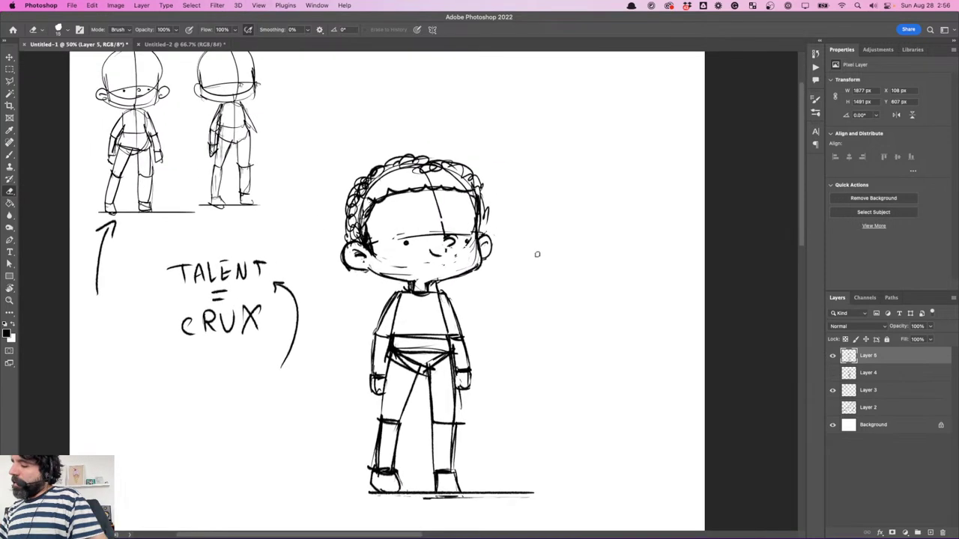
key("b")
mouse_move(499, 132)
left_mouse_down()
mouse_move(460, 135)
mouse_move(483, 116)
mouse_move(436, 147)
mouse_move(517, 190)
mouse_move(441, 159)
left_mouse_up()
key("super+z")
mouse_move(366, 131)
left_mouse_down()
mouse_move(296, 138)
mouse_move(281, 179)
left_mouse_up()
scroll(621, 350, "left", 3)
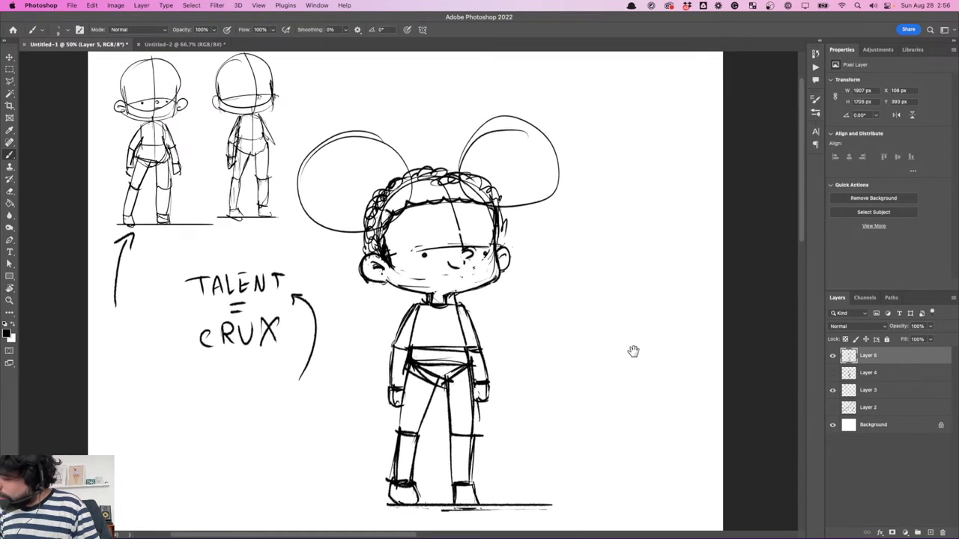
- Lasso the large character, put it on its own new layer, and hide Layer 5 and Layer 3
key("super+minus")
key("super+minus")
key("super+equal")
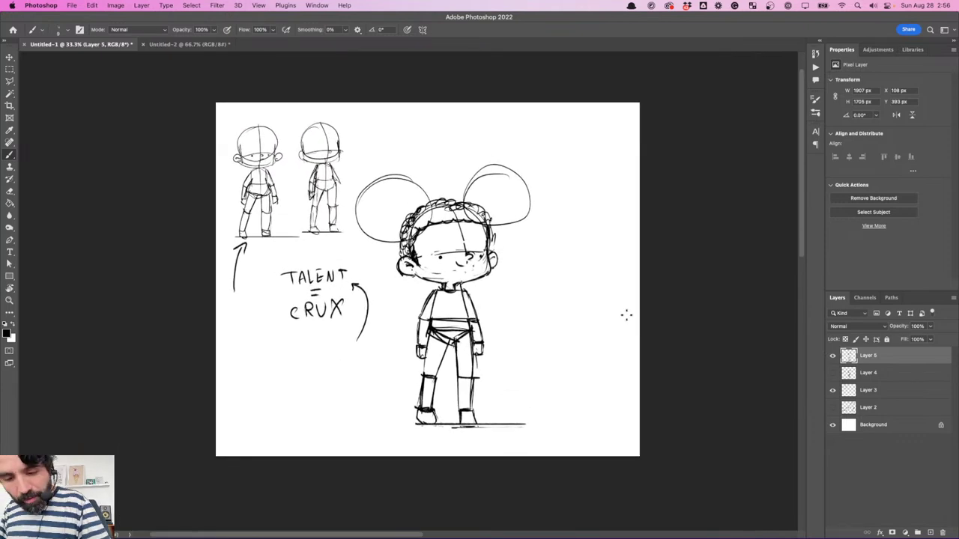
key("l")
mouse_move(562, 136)
left_mouse_down()
mouse_move(373, 161)
mouse_move(356, 181)
mouse_move(349, 211)
mouse_move(362, 259)
mouse_move(399, 327)
mouse_move(386, 396)
mouse_move(478, 454)
mouse_move(599, 351)
mouse_move(591, 277)
mouse_move(554, 240)
left_mouse_up()
key("super+j")
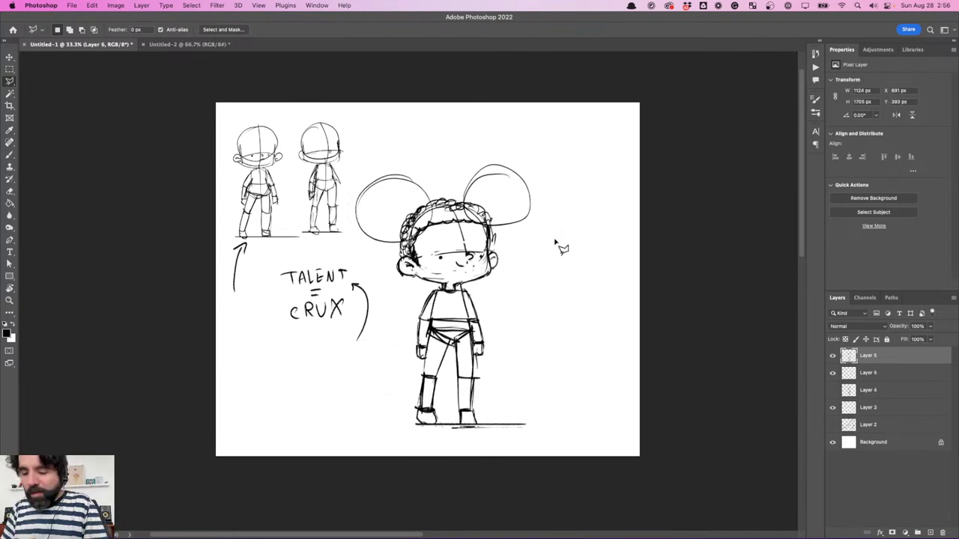
left_click(833, 372)
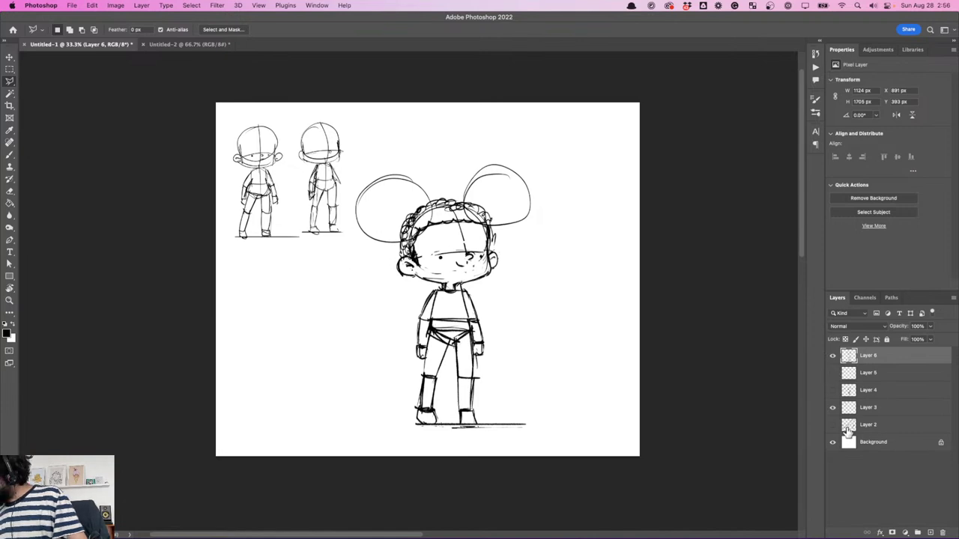
left_click(833, 407)
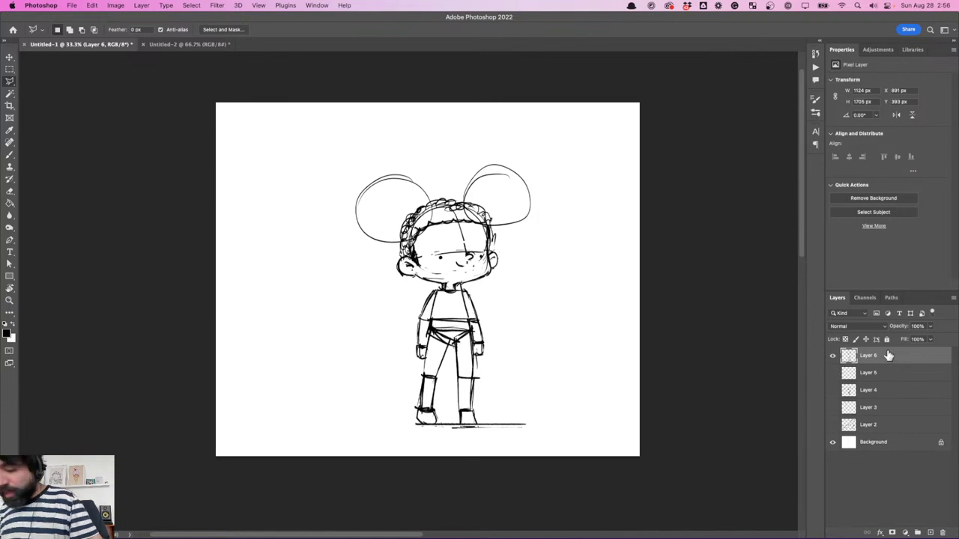
- Free-transform the character to about 108% size, move it up and toward the canvas's left side, and widen its base slightly in perspective
key("super+t")
left_click_drag(501, 219, 473, 214)
left_click_drag(506, 158, 514, 151)
mouse_move(491, 183)
left_mouse_down()
mouse_move(497, 172)
mouse_move(471, 193)
left_mouse_up()
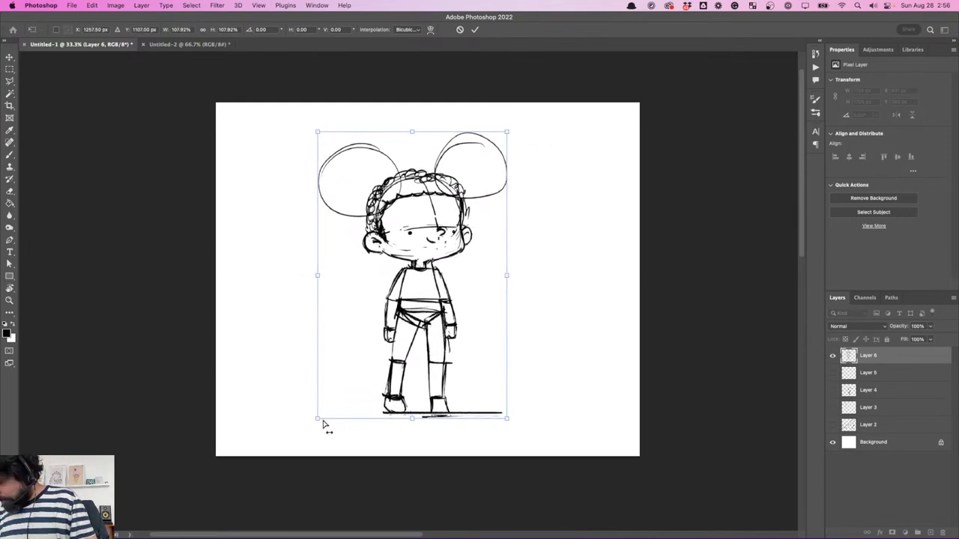
left_click_drag(318, 423, 313, 420)
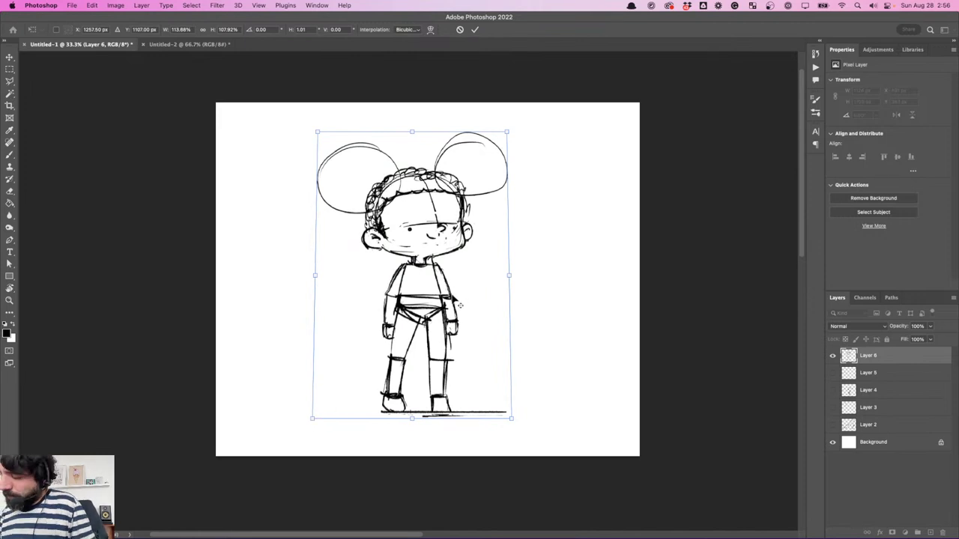
key("Return")
- Move the character layer straight down to a Y position of 242 px
key("l")
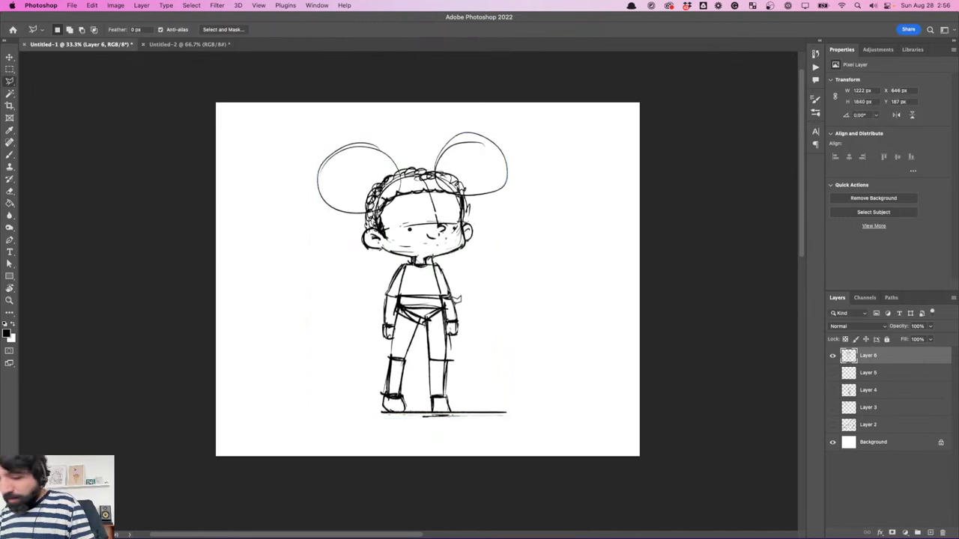
left_click(12, 59)
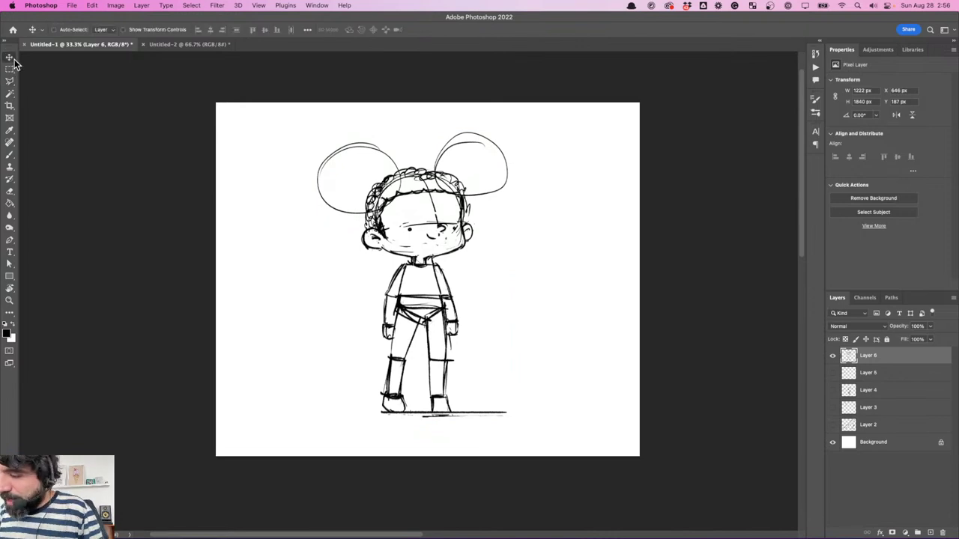
key("super")
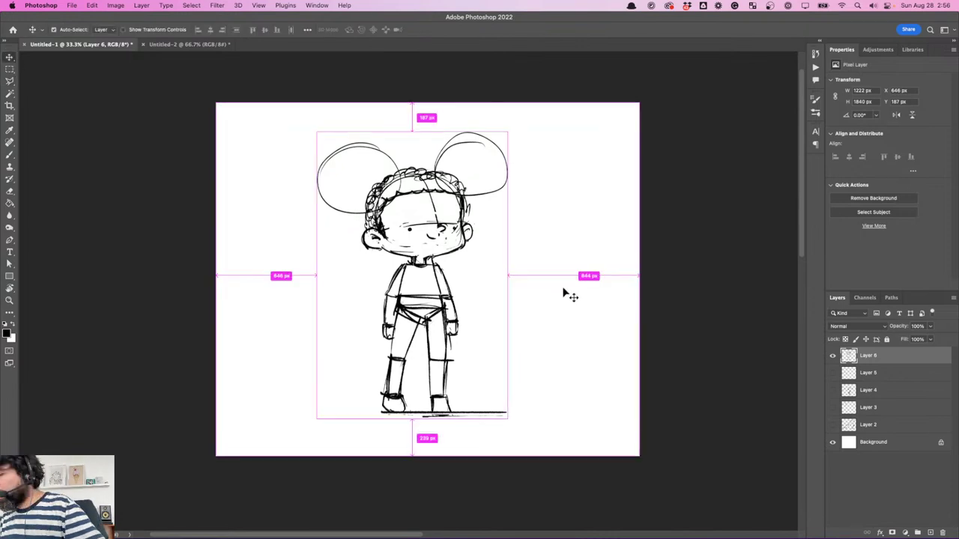
key("super+minus")
key("super+equal")
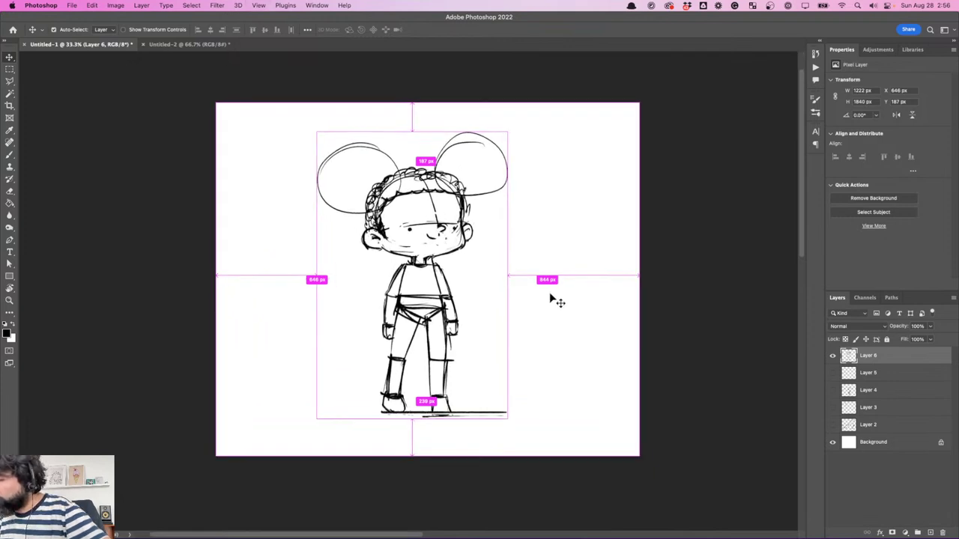
left_click_drag(442, 316, 442, 326)
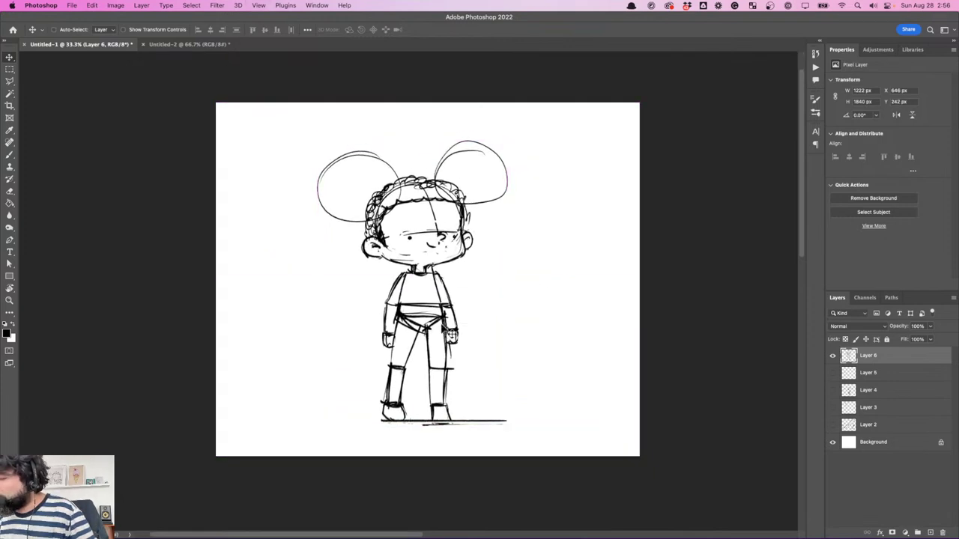
- Reinforce the two large round shapes above the head with extra loose circular strokes
left_click_drag(538, 345, 536, 346)
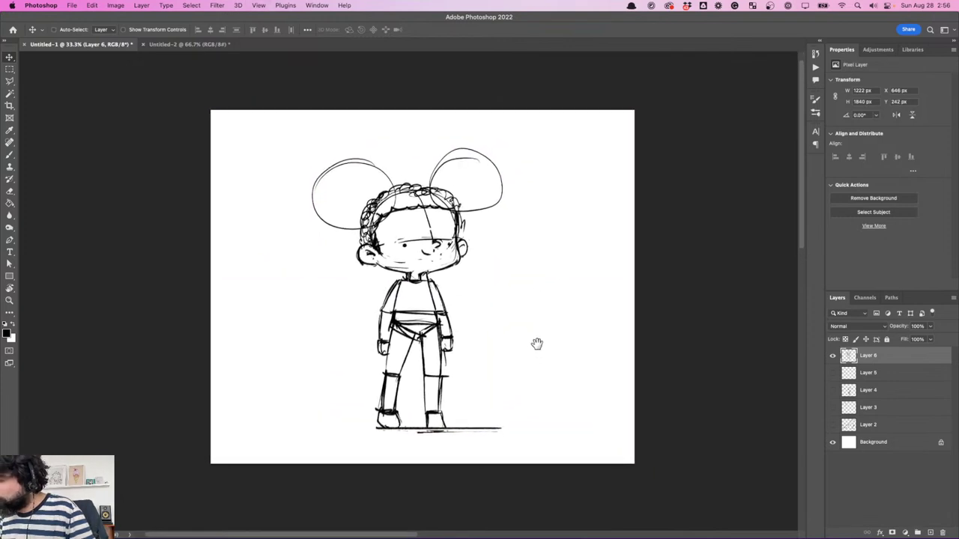
key("b")
mouse_move(457, 213)
left_mouse_down()
mouse_move(493, 209)
mouse_move(503, 187)
left_mouse_up()
left_click_drag(448, 153, 498, 215)
left_click_drag(319, 191, 357, 158)
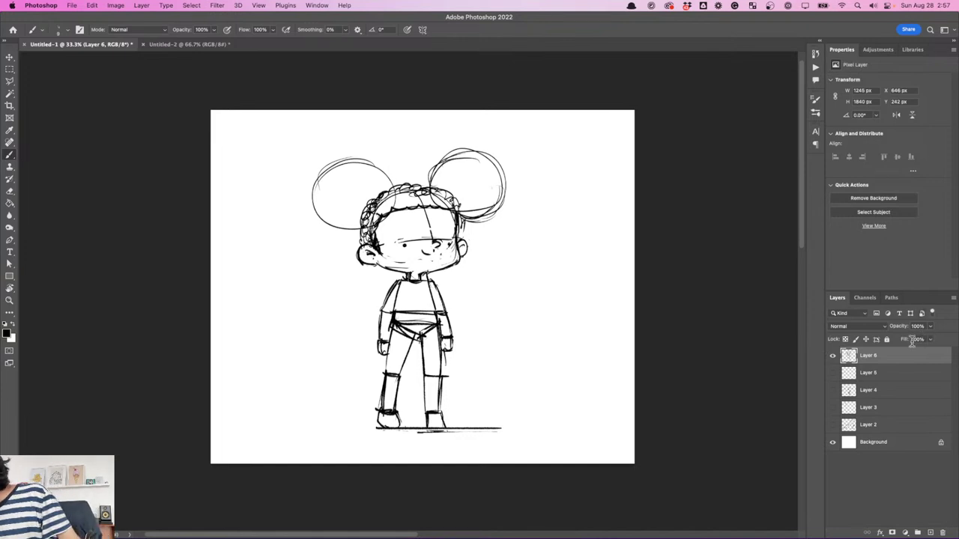
- Lower the opacity of Layer 6 to 68%
left_click(930, 327)
left_click_drag(897, 338, 899, 342)
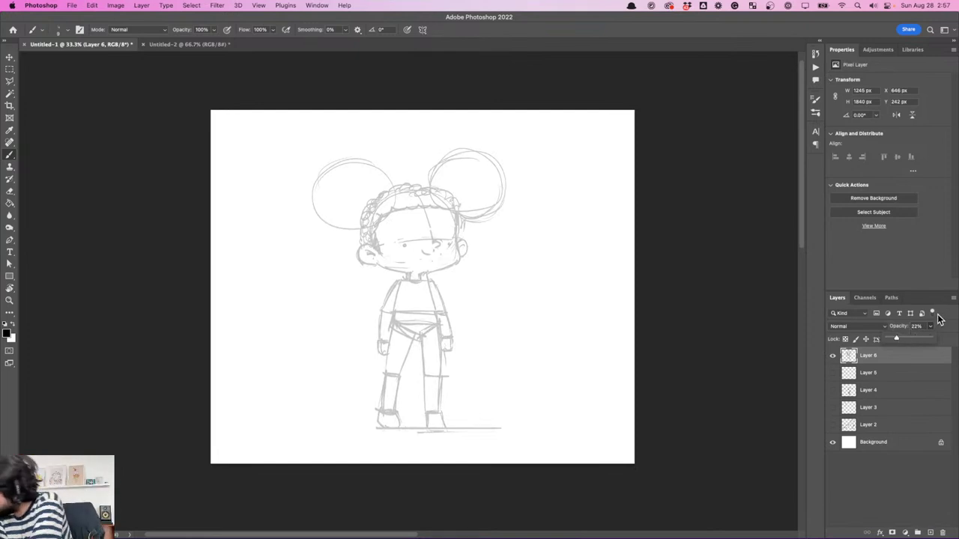
left_click(929, 327)
left_click(930, 328)
left_click_drag(919, 339, 938, 338)
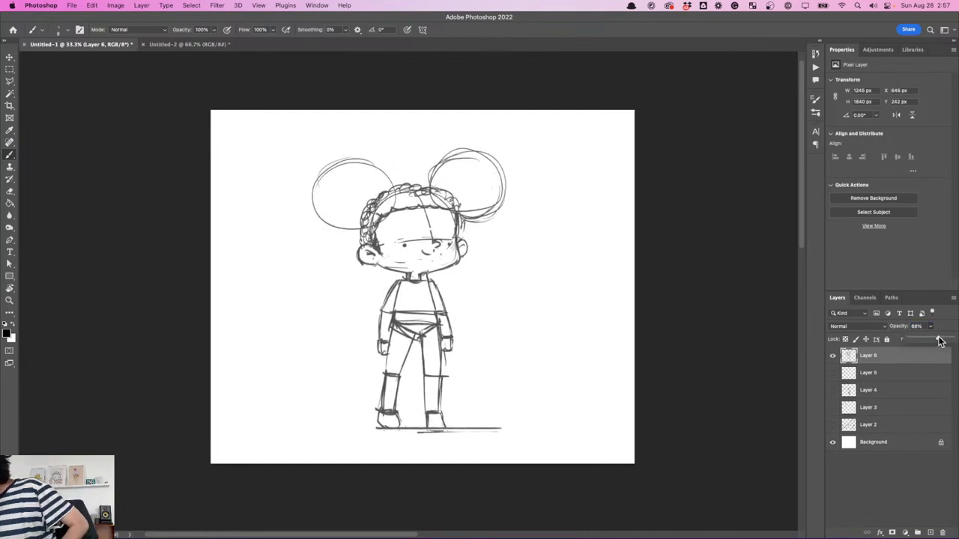
- Sketch a small dome-shaped creature with a flat base on the ground beside the character's foot
key("super+equal")
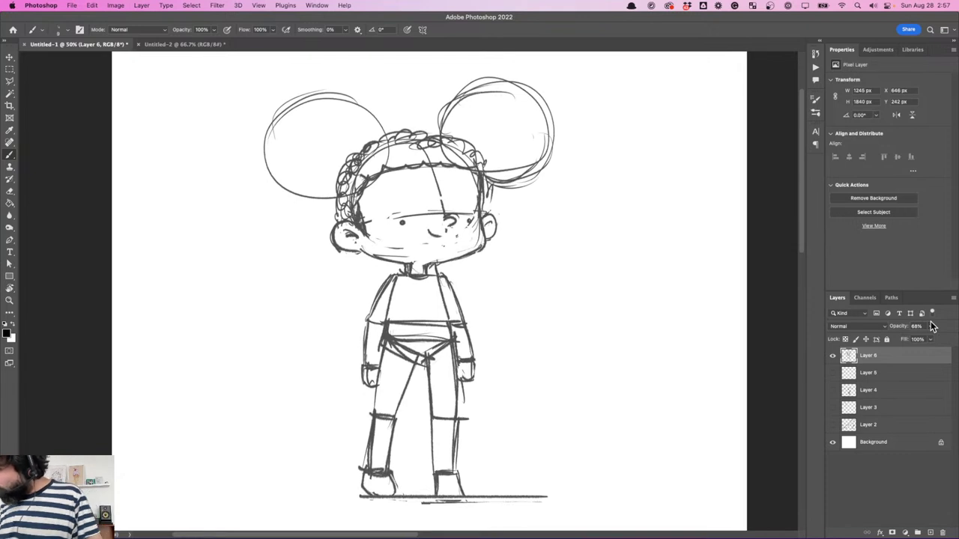
scroll(572, 262, "down", 4)
scroll(573, 266, "up", 2)
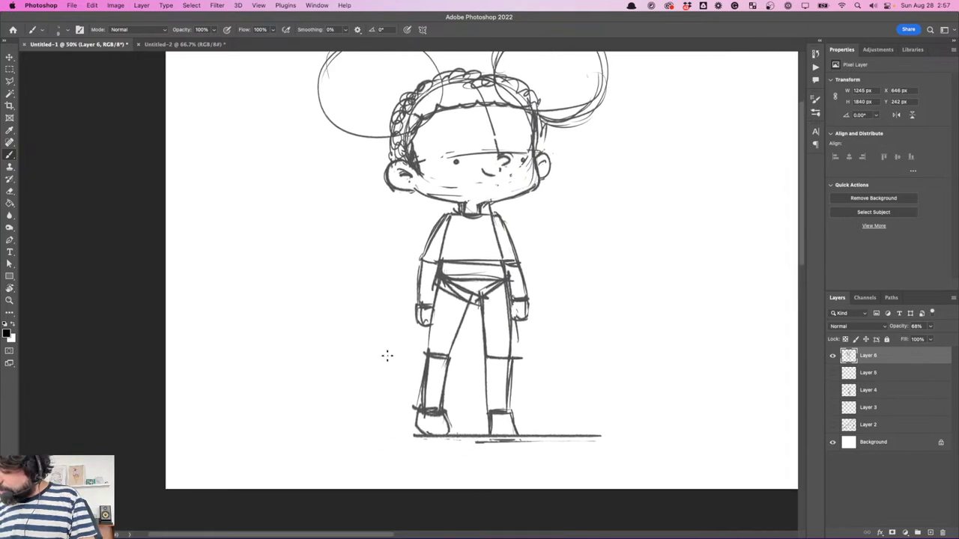
scroll(387, 384, "down", 3)
scroll(387, 384, "left", 2)
mouse_move(387, 373)
left_mouse_down()
mouse_move(402, 331)
mouse_move(448, 374)
left_mouse_up()
key("super+z")
mouse_move(382, 367)
left_mouse_down()
mouse_move(428, 328)
mouse_move(448, 371)
left_mouse_up()
left_click_drag(384, 369, 449, 372)
left_click_drag(450, 356, 452, 365)
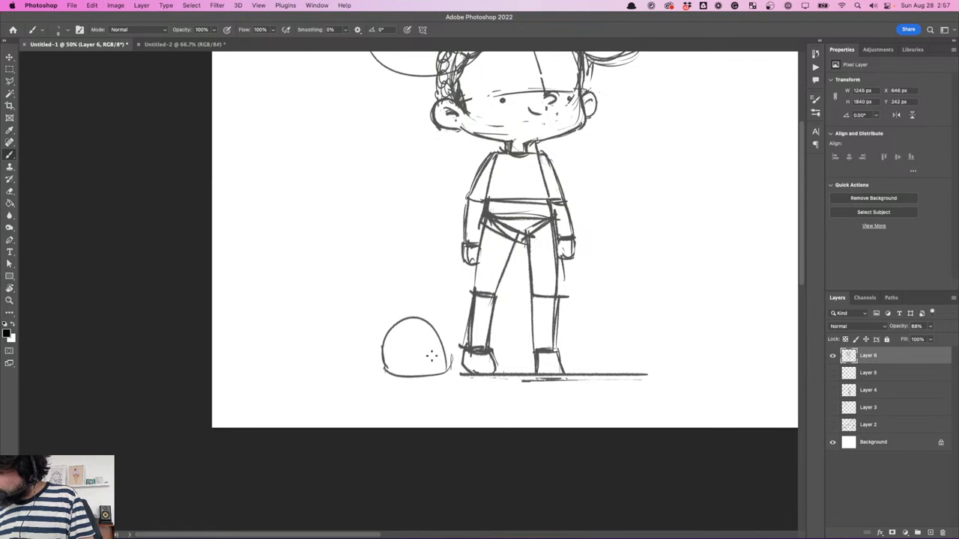
- Extend the ground line under the dome-shaped creature and finish it with a smiling face, two arms and a spiky crown
mouse_move(374, 369)
left_mouse_down()
mouse_move(438, 374)
mouse_move(329, 375)
left_mouse_up()
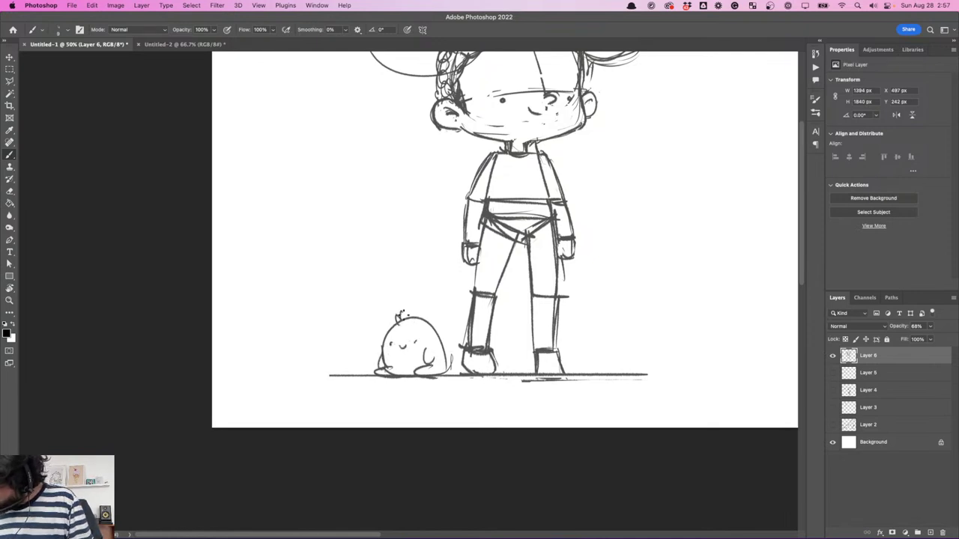
left_click_drag(530, 294, 527, 299)
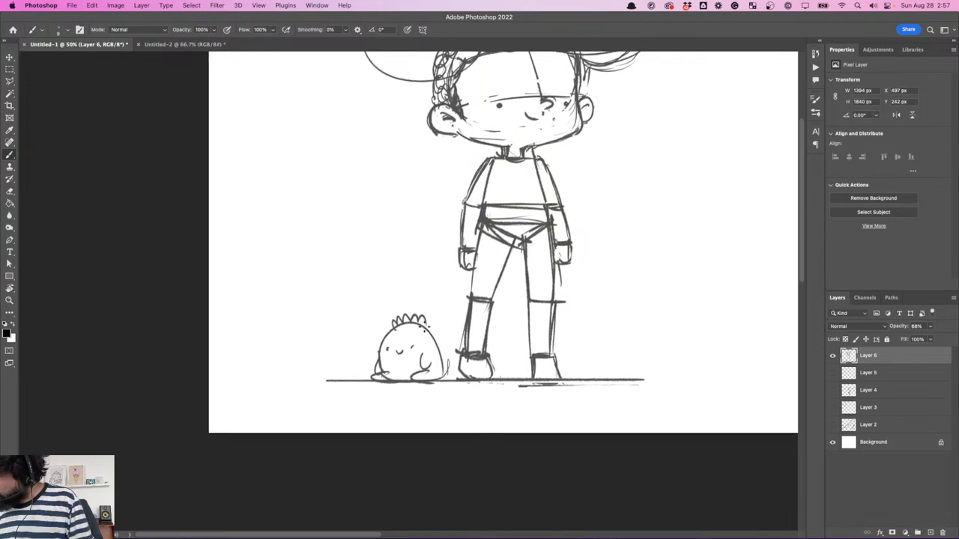
left_click_drag(397, 329, 442, 328)
- Draw a second round creature with a small smiling face, hugging the character's other leg from behind
scroll(609, 341, "right", 2)
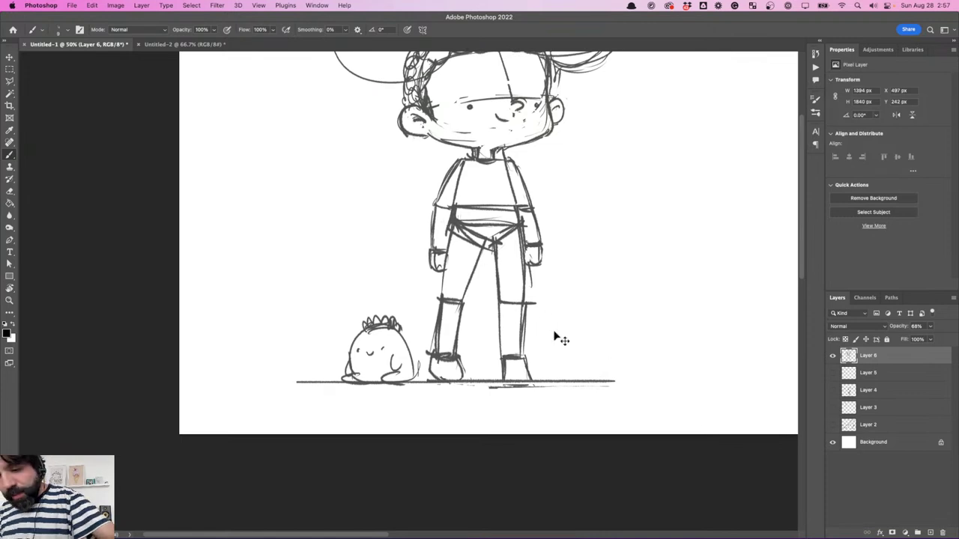
key("super+plus")
left_click_drag(639, 319, 535, 279)
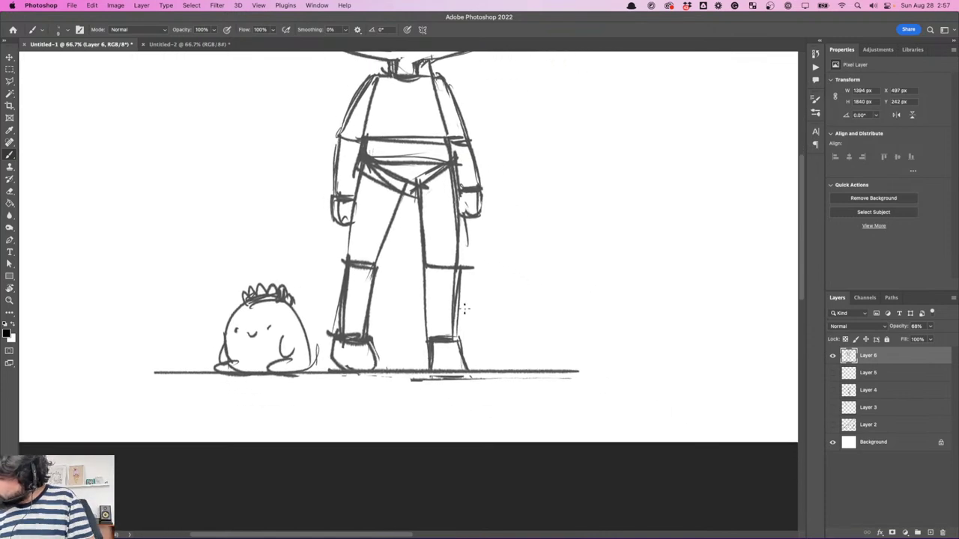
mouse_move(427, 299)
left_mouse_down()
mouse_move(424, 307)
mouse_move(492, 339)
mouse_move(467, 365)
left_mouse_up()
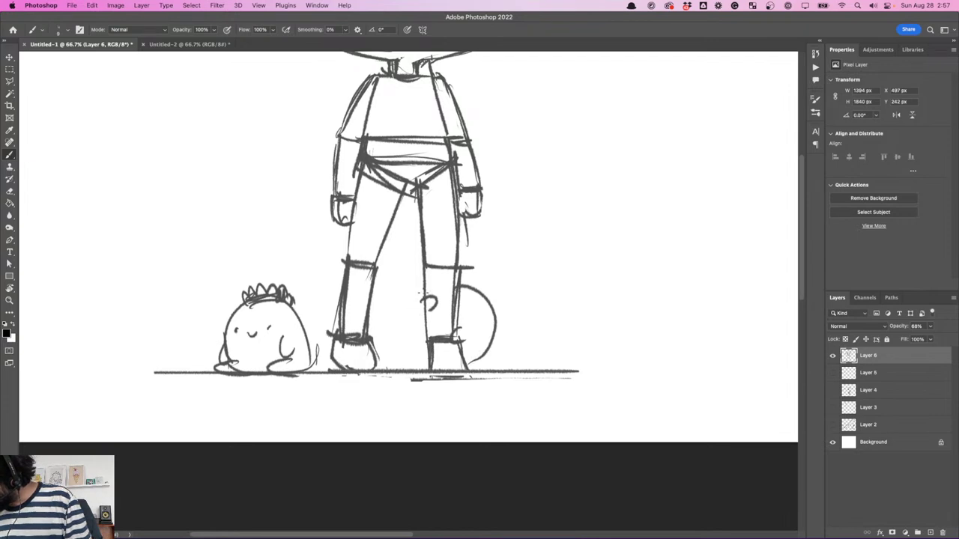
left_click_drag(427, 297, 405, 368)
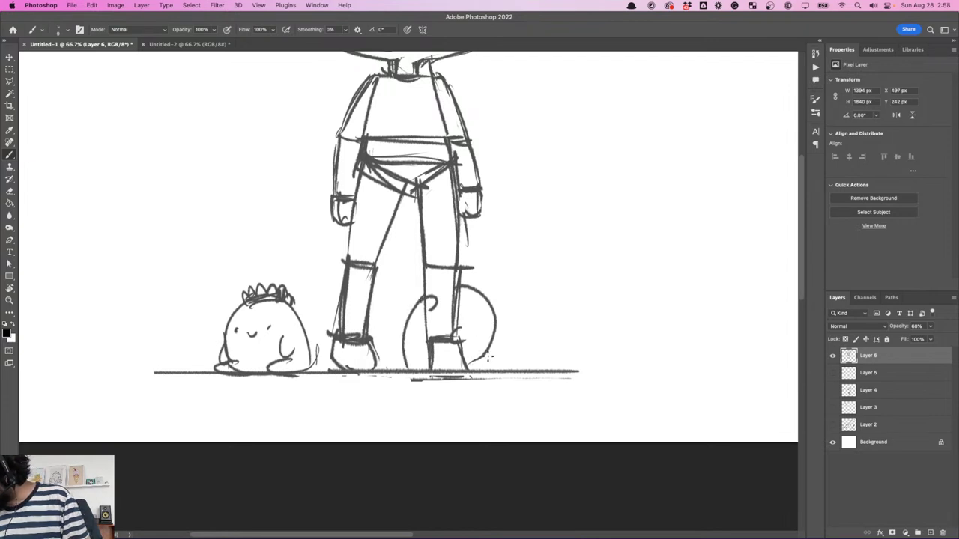
left_click_drag(475, 354, 486, 370)
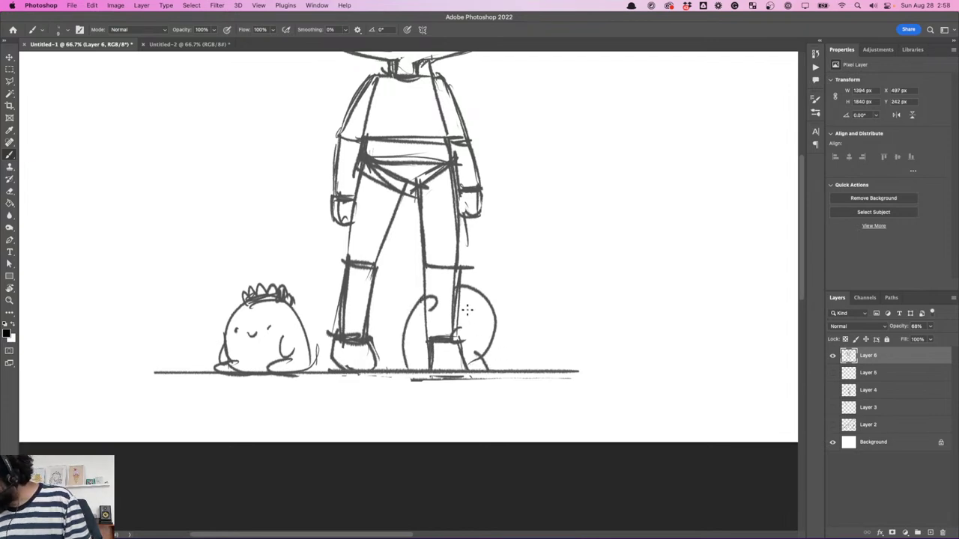
left_click_drag(468, 315, 505, 308)
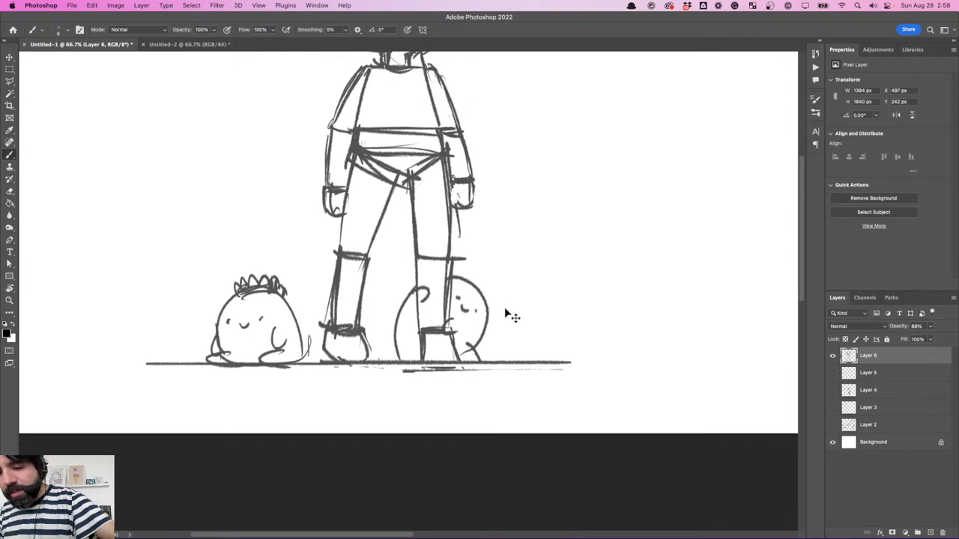
- Erase the leg lines overlapping the hugging creature's arms and draw its lower hand around the ankle
key("super+plus")
key("super+plus")
left_click_drag(585, 413, 575, 371)
key("e")
mouse_move(536, 333)
left_mouse_down()
mouse_move(527, 342)
mouse_move(542, 367)
mouse_move(515, 361)
mouse_move(516, 339)
mouse_move(535, 381)
mouse_move(511, 368)
mouse_move(556, 396)
mouse_move(531, 367)
mouse_move(527, 385)
mouse_move(542, 368)
left_mouse_up()
key("b")
key("e")
left_click_drag(595, 348, 592, 358)
mouse_move(427, 274)
left_mouse_down()
mouse_move(434, 267)
mouse_move(433, 278)
left_mouse_up()
key("b")
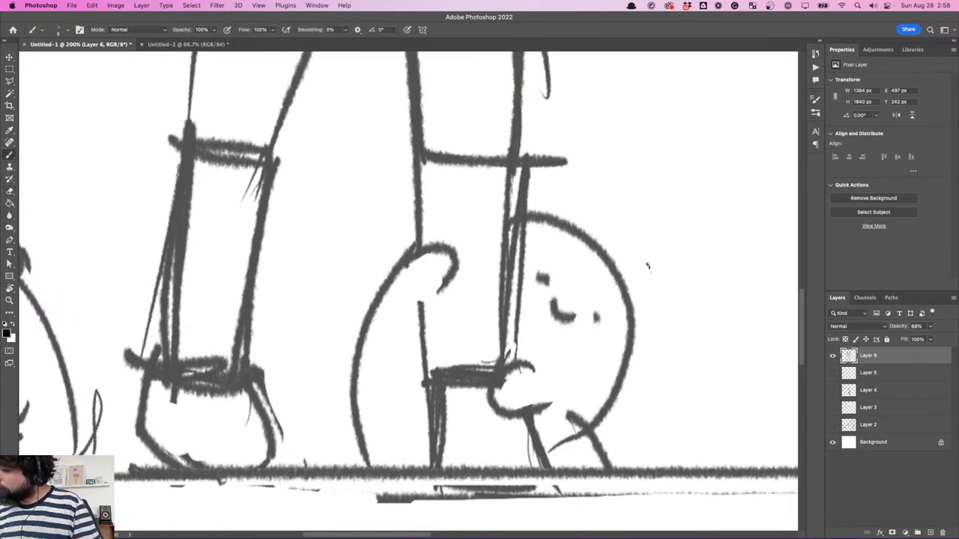
- Review the full character together with the two small creatures at its feet
key("super+minus")
key("super+minus")
key("super+minus")
key("super+minus")
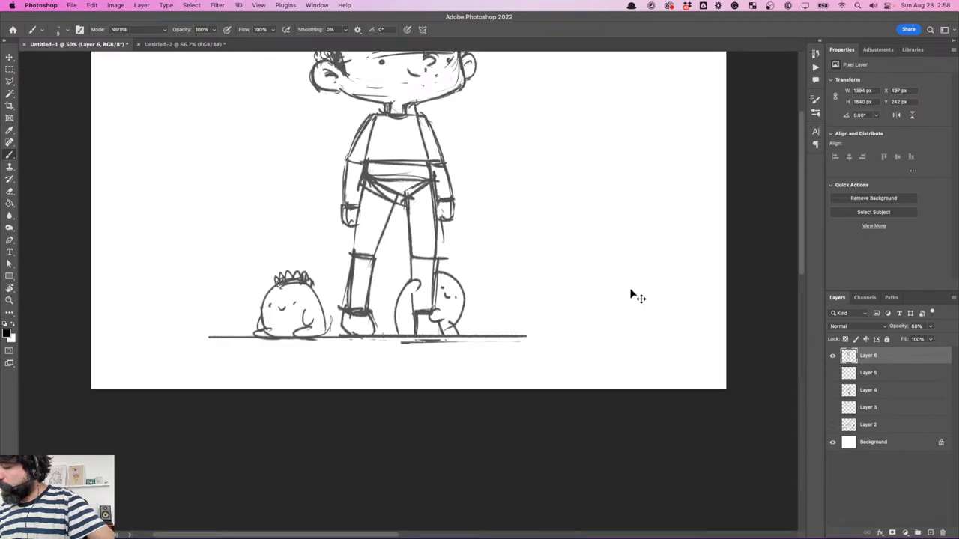
key("super+plus")
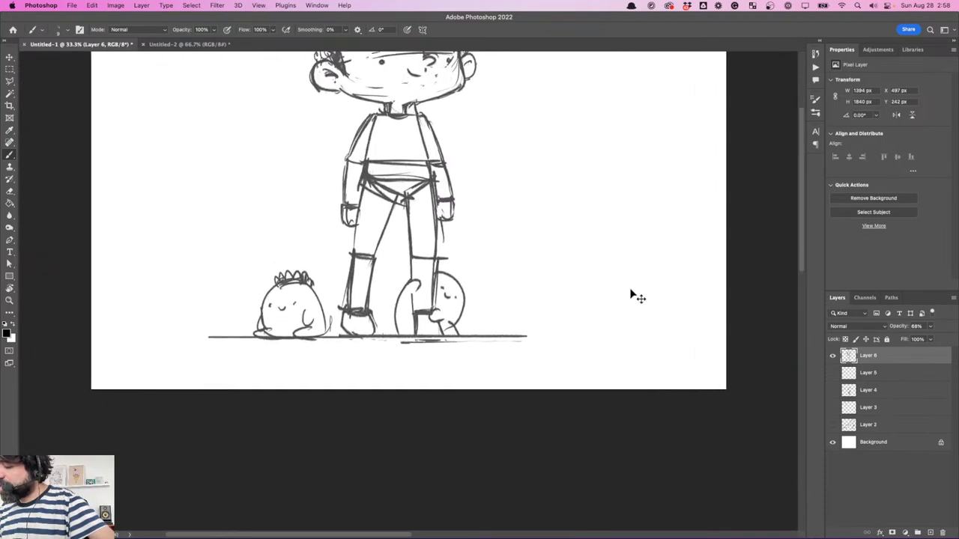
scroll(604, 285, "up", 5)
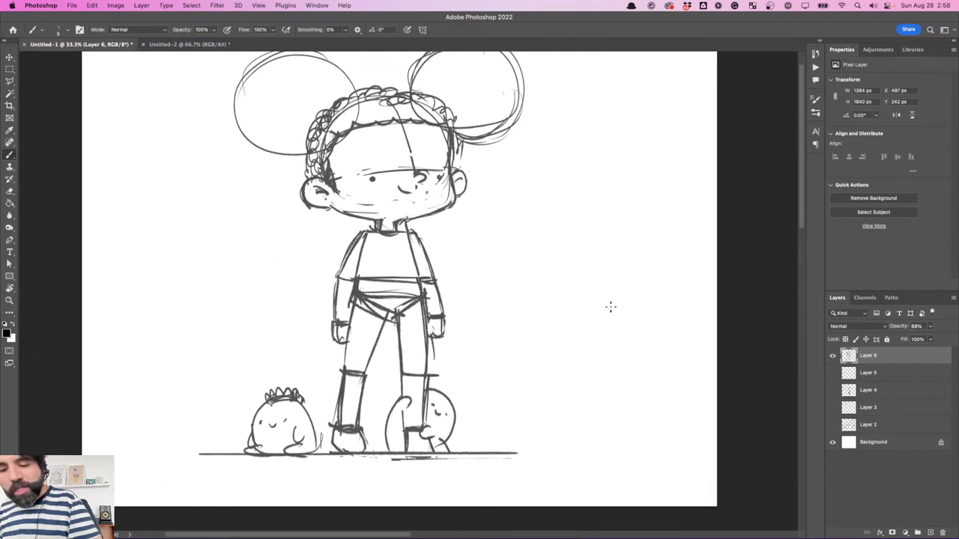
key("super+plus")
left_click_drag(640, 358, 615, 318)
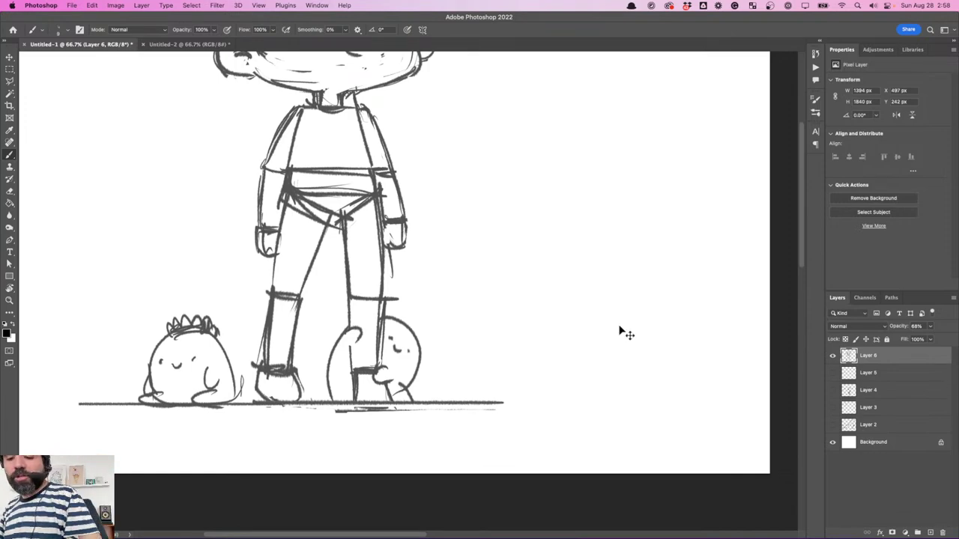
key("super+minus")
key("super+minus")
key("super+plus")
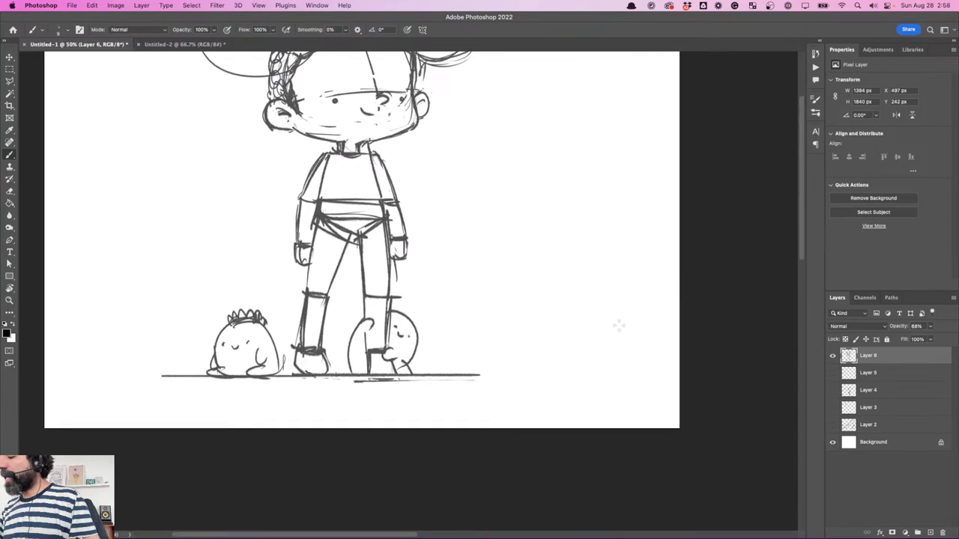
scroll(554, 278, "up", 5)
left_click_drag(538, 298, 538, 302)
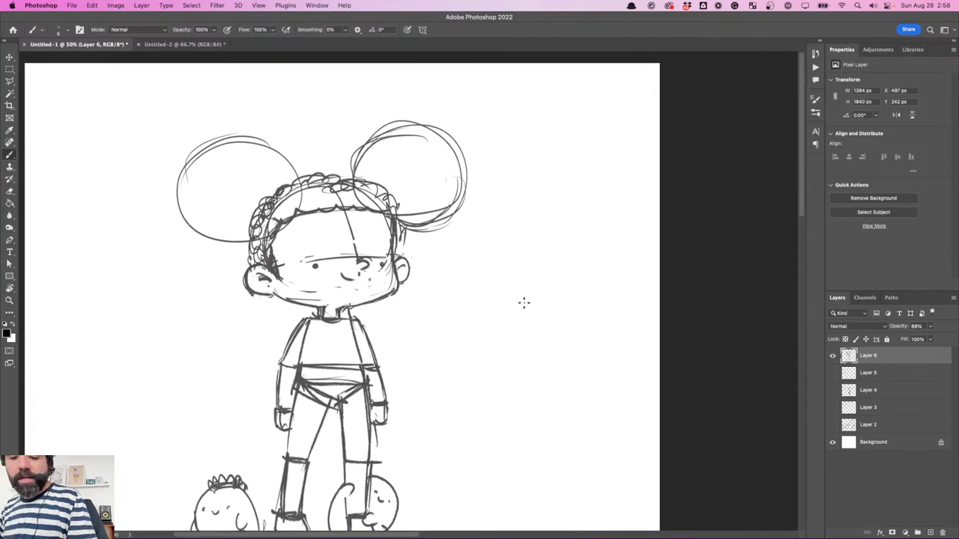
key("super+minus")
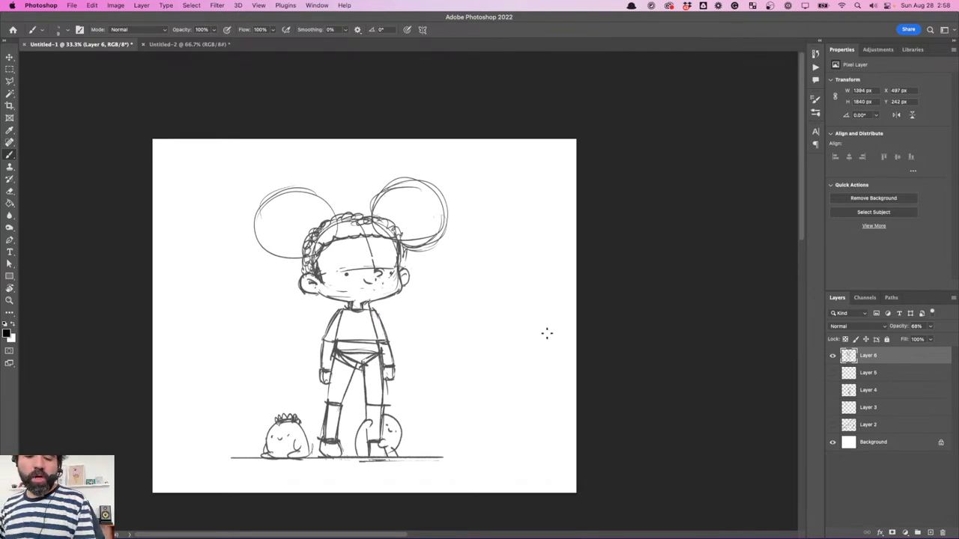
- Select the head with its two round shapes, scale it to 104.25%, rotate it -1.49° and nudge it slightly left
key("m")
left_click_drag(261, 176, 545, 302)
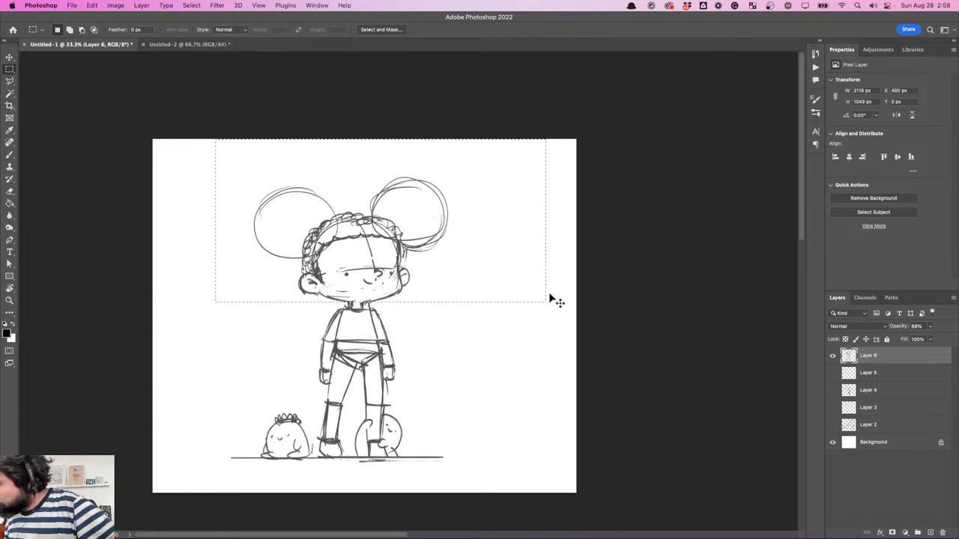
key("super+plus")
left_click_drag(531, 336, 590, 359)
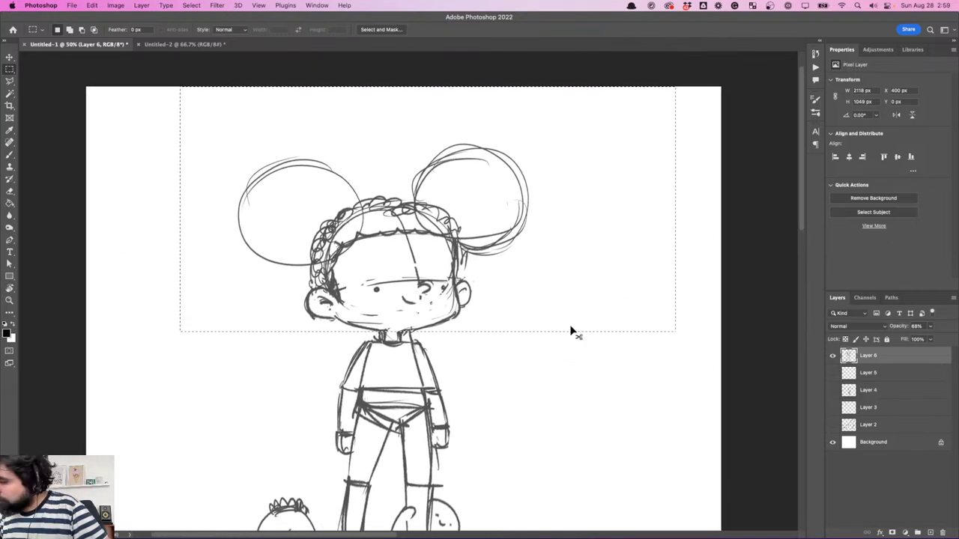
key("super+t")
left_click_drag(689, 81, 688, 71)
left_click_drag(572, 224, 567, 223)
left_click_drag(670, 80, 681, 73)
left_click_drag(575, 213, 577, 207)
key("Left")
key("Left")
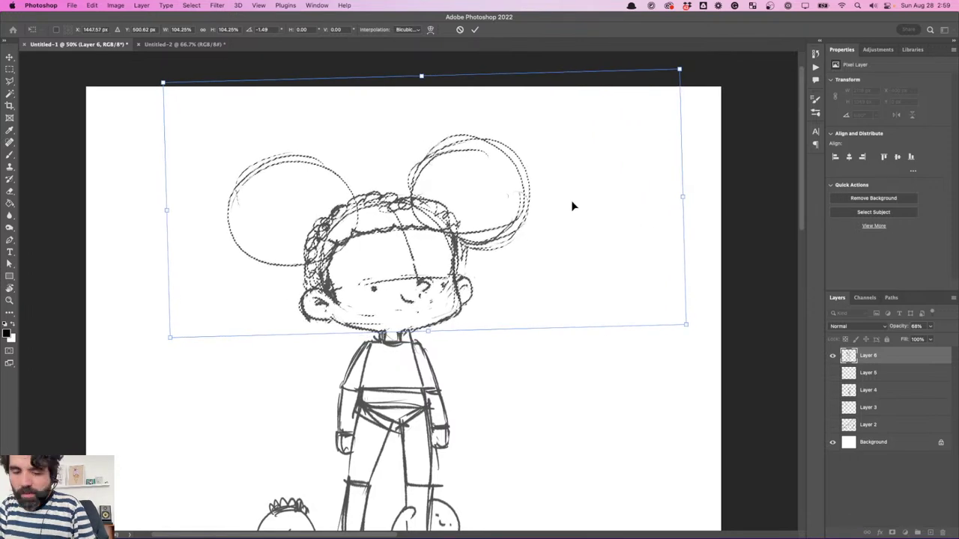
key("Return")
left_click(523, 394)
- Clear the small stray selection and sketch a third creature with a pointed tail and tiny face behind the hugging one
scroll(622, 387, "down", 3)
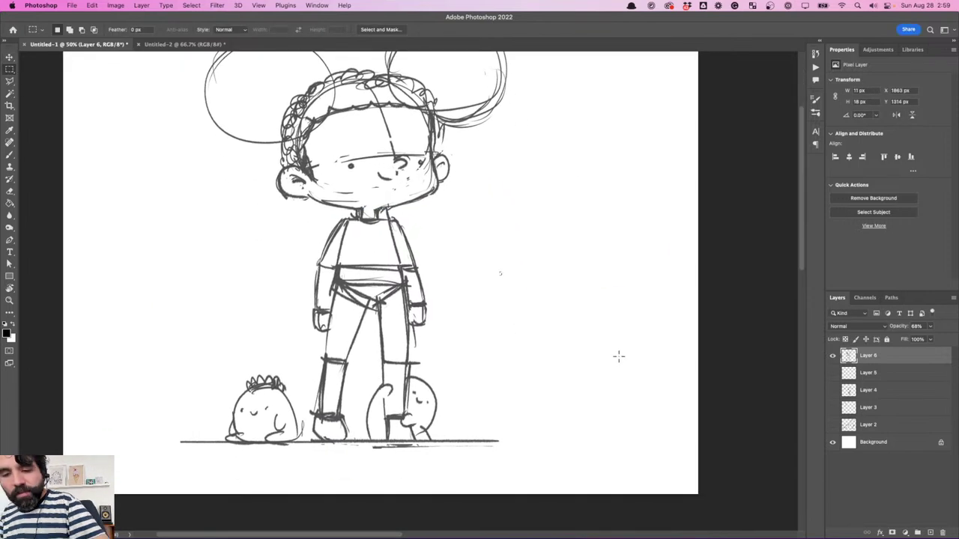
key("super+minus")
key("super+plus")
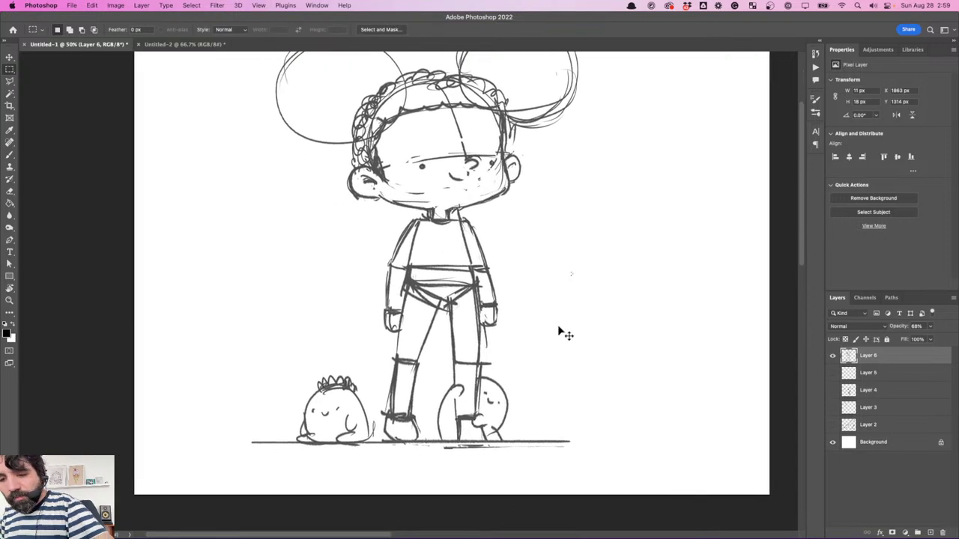
key("super+plus")
left_click_drag(545, 309, 537, 300)
key("b")
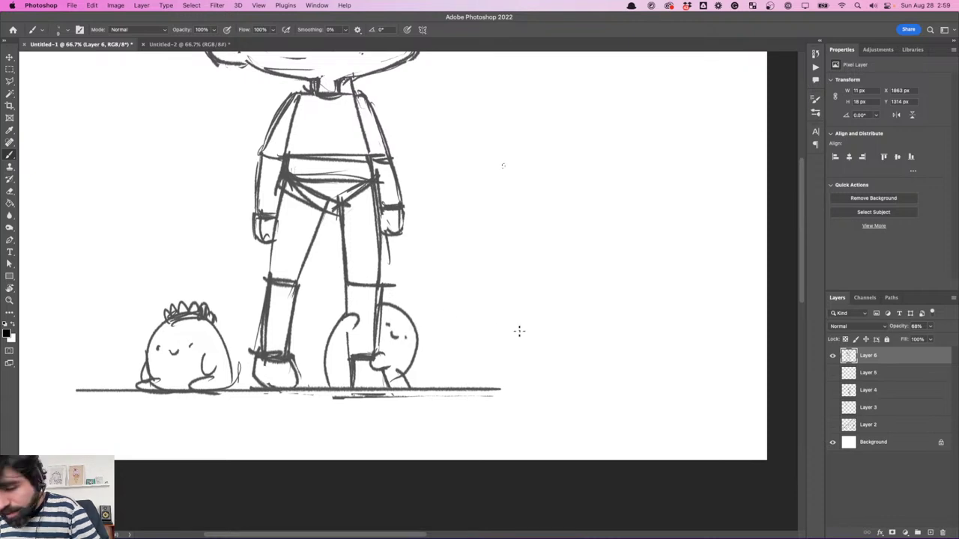
key("m")
key("b")
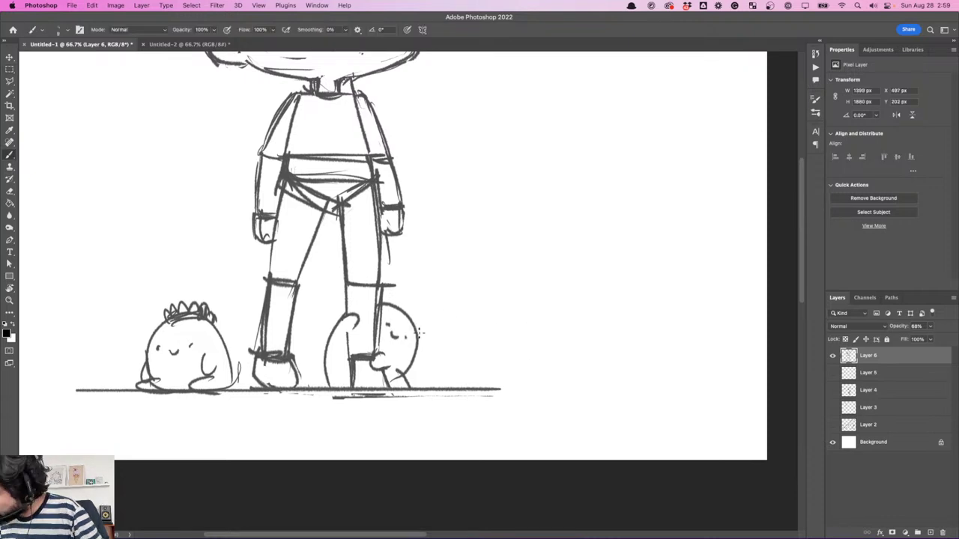
left_click_drag(431, 323, 471, 362)
scroll(514, 360, "down", 3)
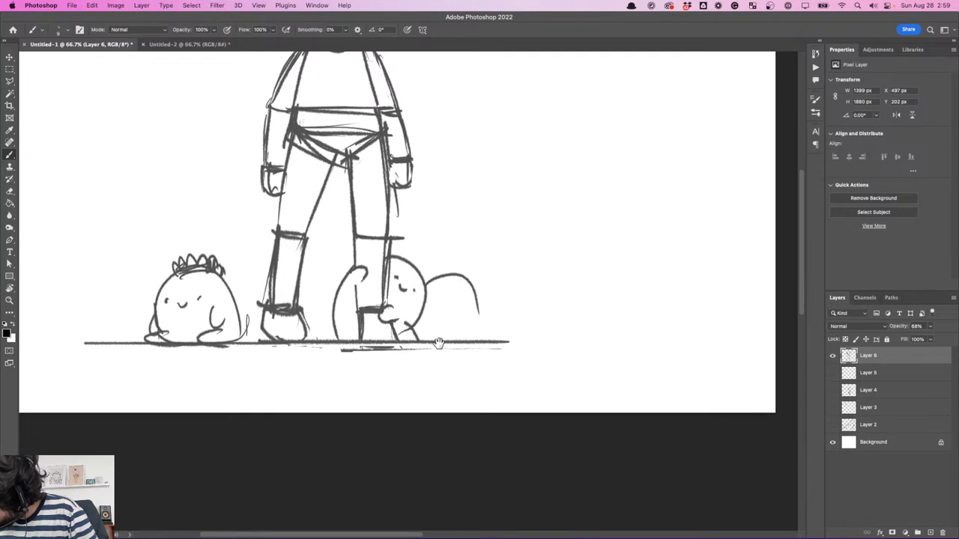
mouse_move(424, 328)
left_mouse_down()
mouse_move(439, 320)
mouse_move(503, 336)
mouse_move(529, 320)
left_mouse_up()
left_click_drag(465, 318, 492, 325)
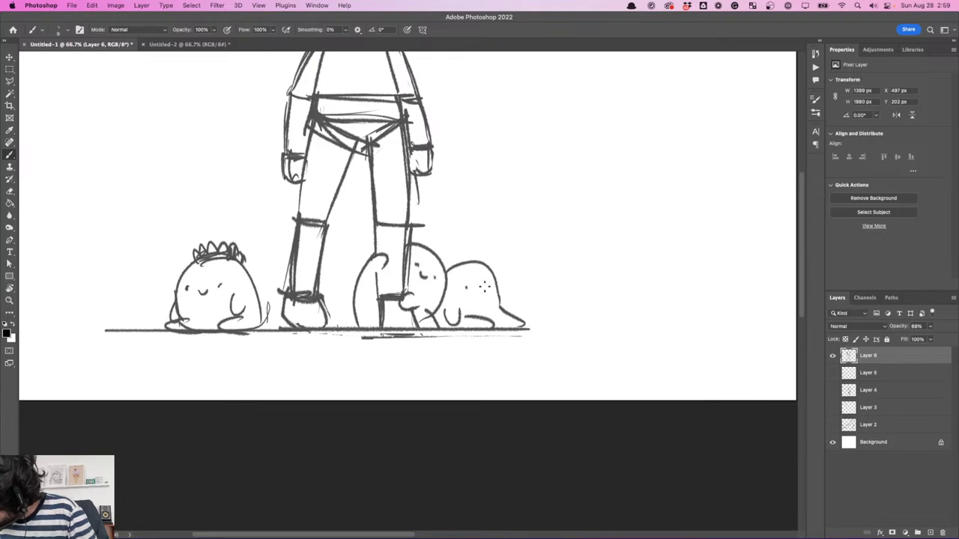
- Draw a round head with closed eyes, a small smile, a fringe and a ponytail in the empty area beside the character
key("super+plus")
left_click_drag(702, 181, 347, 343)
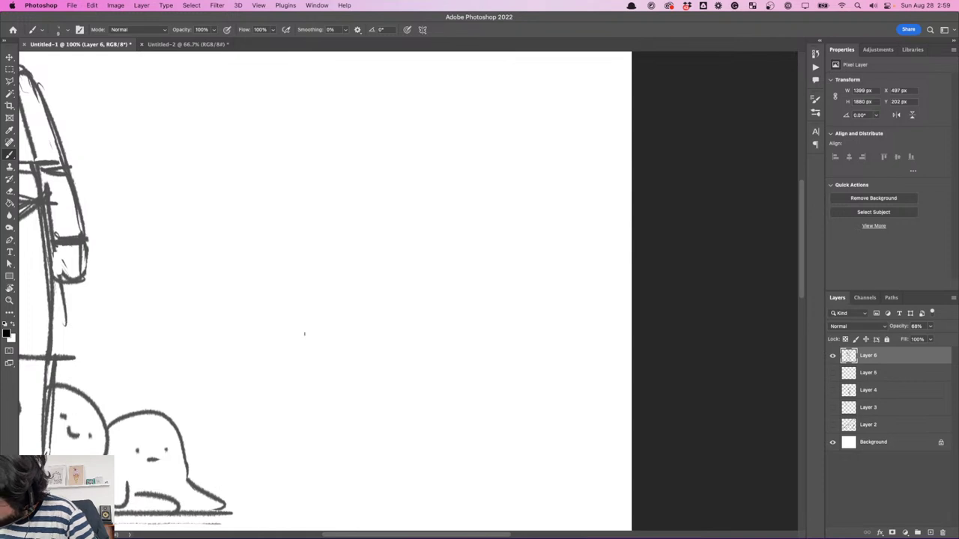
left_click_drag(278, 266, 289, 256)
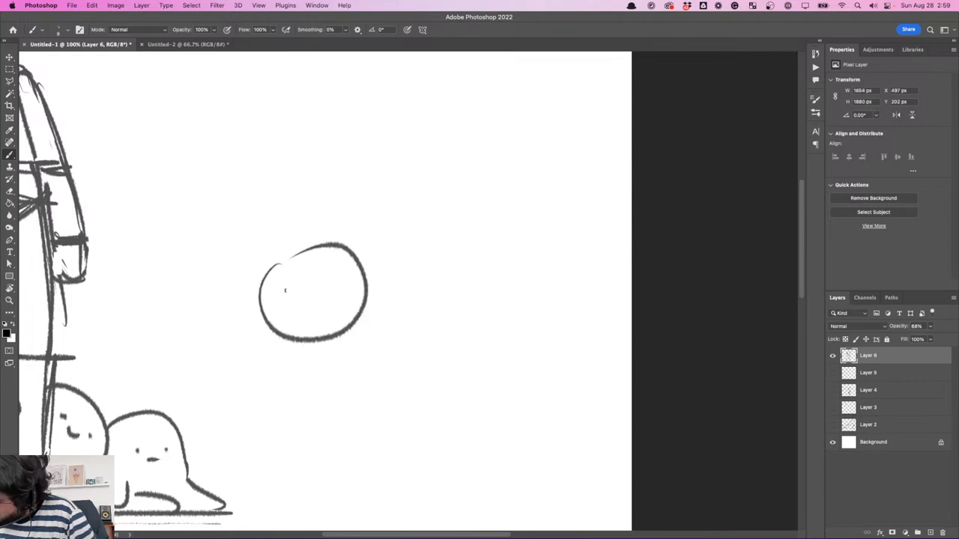
mouse_move(277, 296)
left_mouse_down()
mouse_move(301, 300)
mouse_move(342, 282)
mouse_move(331, 297)
left_mouse_up()
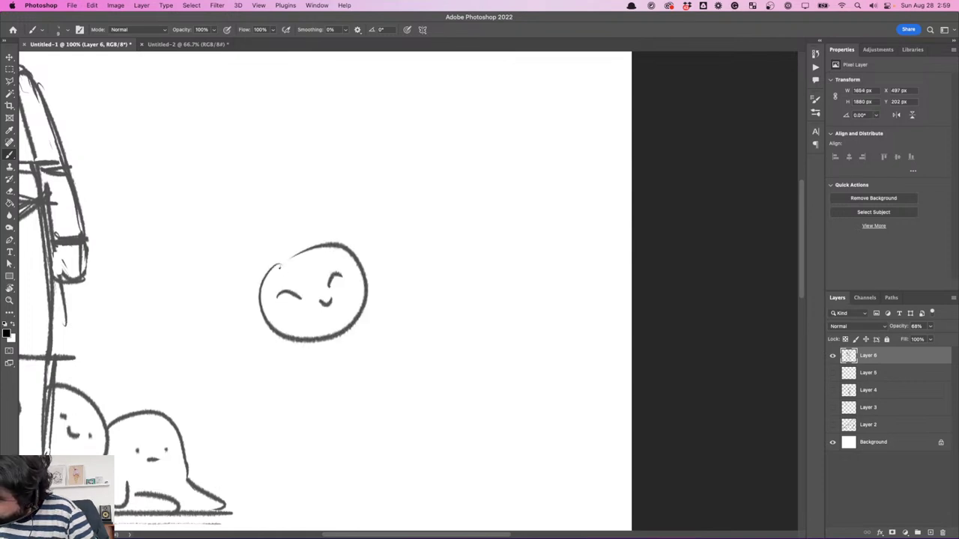
left_click_drag(308, 249, 248, 300)
left_click_drag(328, 247, 314, 259)
- Give the ponytailed figure an outstretched arm holding up a phone and a second hand raised to its chin
left_click_drag(364, 310, 481, 246)
mouse_move(397, 316)
left_mouse_down()
mouse_move(470, 270)
mouse_move(501, 213)
mouse_move(475, 159)
mouse_move(553, 232)
mouse_move(513, 241)
left_mouse_up()
left_click_drag(299, 317, 306, 351)
mouse_move(302, 331)
left_mouse_down()
mouse_move(325, 314)
mouse_move(328, 362)
left_mouse_up()
mouse_move(268, 267)
left_mouse_down()
mouse_move(187, 260)
mouse_move(207, 273)
mouse_move(204, 294)
mouse_move(226, 305)
mouse_move(267, 272)
left_mouse_up()
left_click_drag(277, 335, 306, 378)
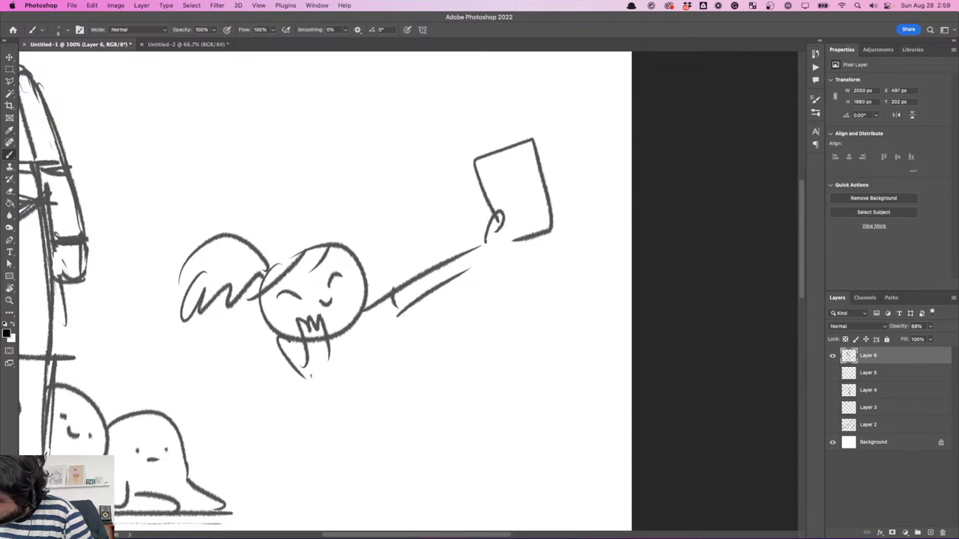
left_click_drag(493, 161, 509, 156)
scroll(345, 302, "left", 5)
scroll(345, 302, "down", 2)
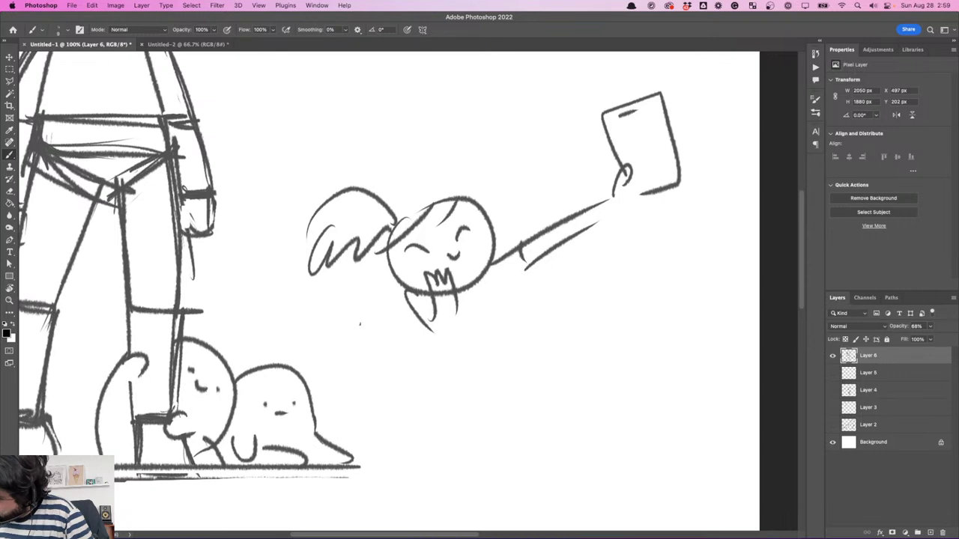
- Sketch a zigzag squiggle below the ponytail and a cocktail glass with a round garnish under the raised hand
mouse_move(321, 318)
left_mouse_down()
mouse_move(349, 331)
mouse_move(327, 366)
left_mouse_up()
left_click_drag(332, 324, 331, 293)
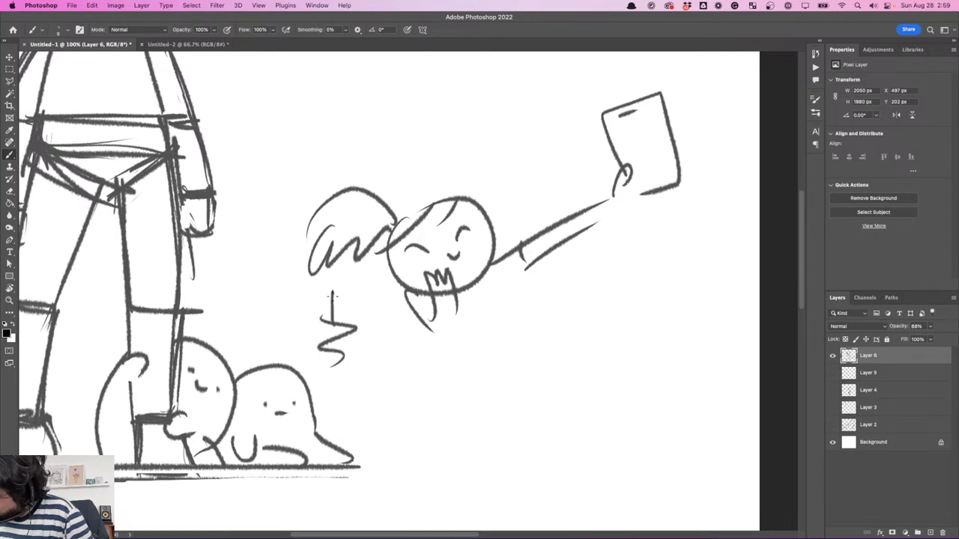
mouse_move(437, 321)
left_mouse_down()
mouse_move(453, 332)
mouse_move(417, 344)
mouse_move(409, 381)
left_mouse_up()
mouse_move(453, 346)
left_mouse_down()
mouse_move(410, 384)
mouse_move(405, 413)
mouse_move(416, 413)
left_mouse_up()
left_click_drag(400, 413, 424, 413)
left_click_drag(396, 337, 382, 359)
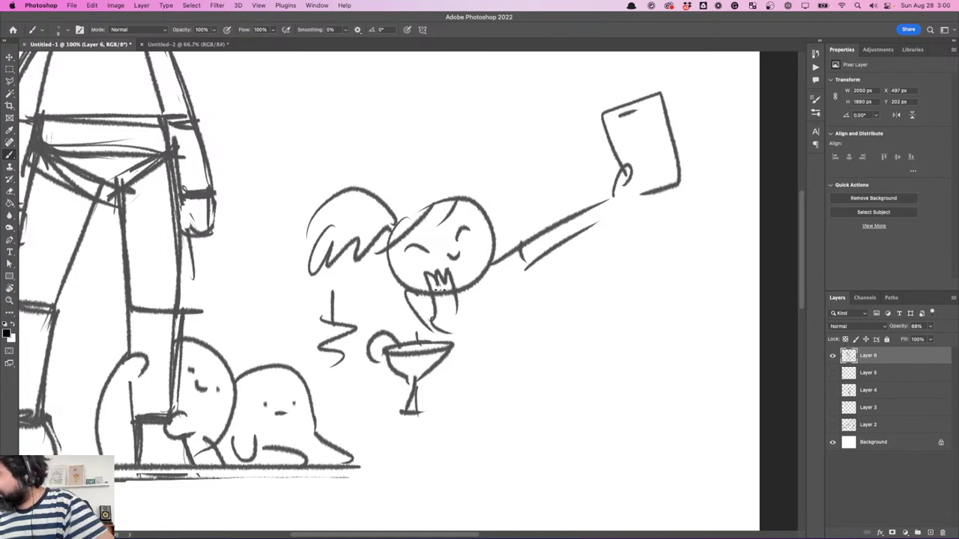
left_click_drag(417, 383, 424, 410)
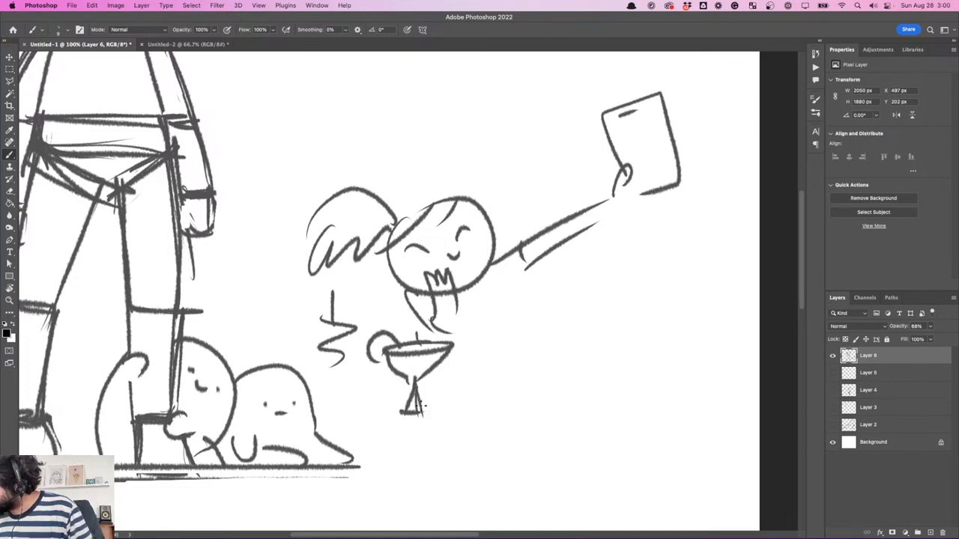
- Complete the selfie figure with a phone screen, the underside of the outstretched arm, a torso and a pleated skirt
mouse_move(627, 152)
left_mouse_down()
mouse_move(640, 114)
mouse_move(663, 153)
mouse_move(649, 179)
left_mouse_up()
left_click_drag(636, 225, 527, 258)
mouse_move(419, 299)
left_mouse_down()
mouse_move(387, 318)
mouse_move(365, 473)
left_mouse_up()
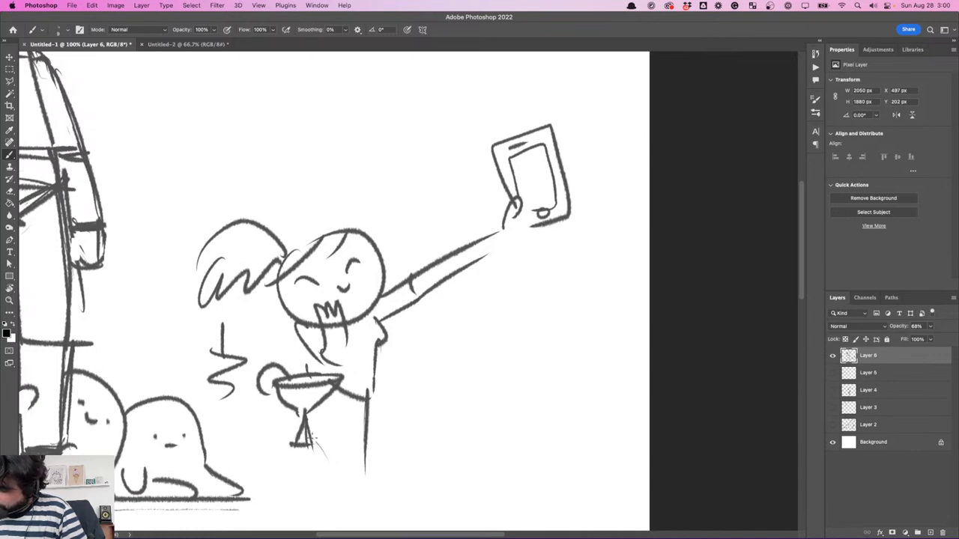
left_click_drag(373, 421, 301, 444)
mouse_move(340, 391)
left_mouse_down()
mouse_move(321, 455)
mouse_move(330, 448)
left_mouse_up()
mouse_move(348, 398)
left_mouse_down()
mouse_move(351, 450)
mouse_move(311, 436)
left_mouse_up()
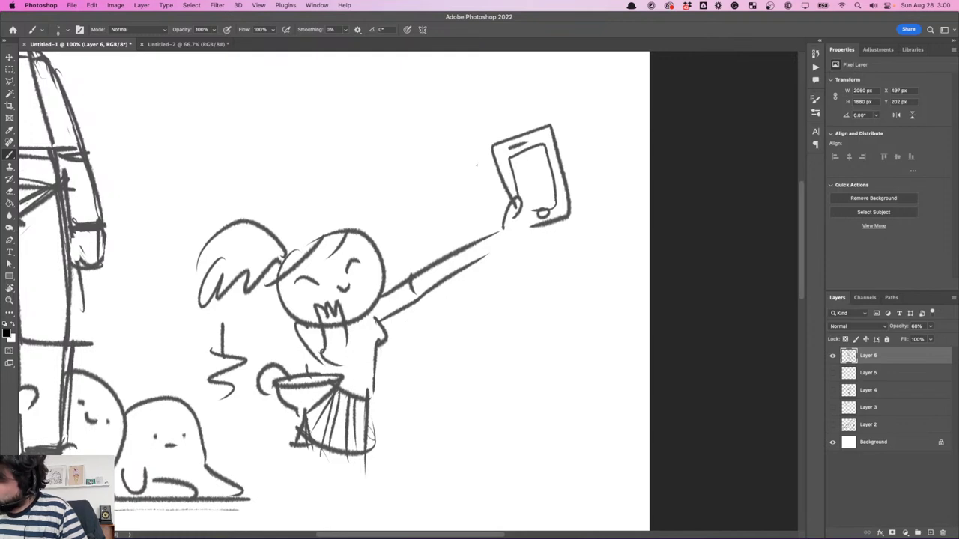
- Draw three flash lines radiating from the phone toward the selfie figure
scroll(463, 176, "up", 5)
scroll(463, 177, "left", 3)
left_click_drag(493, 262, 566, 282)
left_click_drag(509, 301, 561, 289)
left_click_drag(525, 336, 559, 305)
- Sketch a fir tree below the phone with a triangular top and jagged branch tiers, undoing the last stray stroke
scroll(534, 383, "down", 5)
scroll(533, 383, "right", 2)
mouse_move(532, 194)
left_mouse_down()
mouse_move(455, 270)
mouse_move(515, 301)
left_mouse_up()
mouse_move(531, 196)
left_mouse_down()
mouse_move(531, 289)
mouse_move(503, 299)
left_mouse_up()
mouse_move(453, 273)
left_mouse_down()
mouse_move(446, 330)
mouse_move(486, 330)
left_mouse_up()
mouse_move(521, 296)
left_mouse_down()
mouse_move(536, 318)
mouse_move(523, 321)
left_mouse_up()
left_click_drag(442, 325, 487, 374)
left_click_drag(537, 321, 555, 366)
key("super+z")
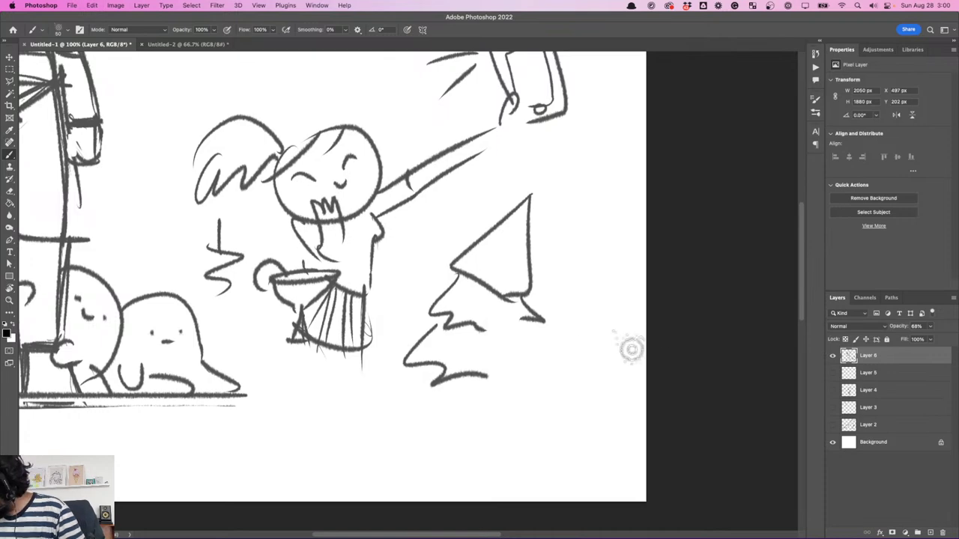
- Finish the fir tree's open side and jagged bottom tier with broad strokes, switching to a different brush partway
mouse_move(520, 325)
left_mouse_down()
mouse_move(537, 385)
mouse_move(507, 383)
left_mouse_up()
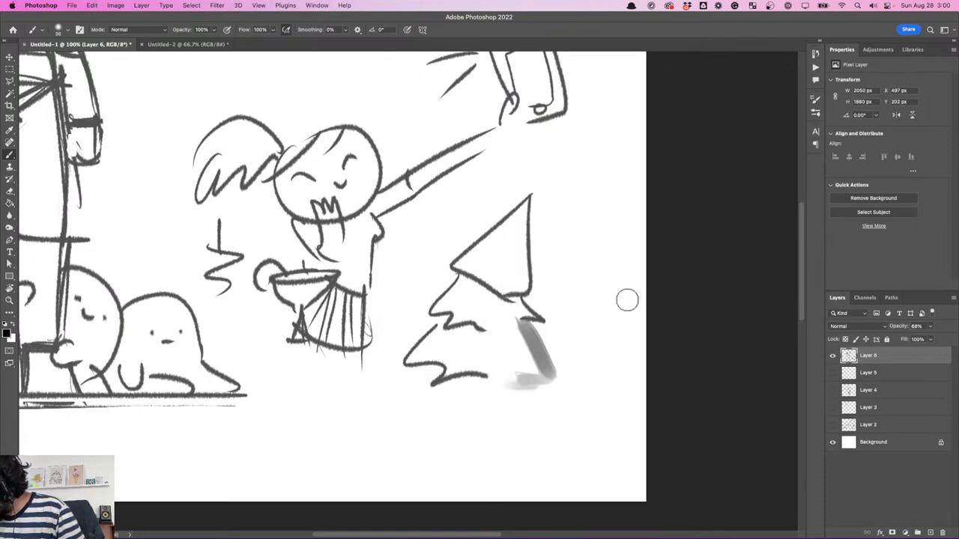
right_click(628, 300)
left_click(453, 384)
mouse_move(520, 314)
left_mouse_down()
mouse_move(528, 331)
mouse_move(517, 386)
left_mouse_up()
mouse_move(442, 366)
left_mouse_down()
mouse_move(401, 402)
mouse_move(544, 427)
mouse_move(553, 413)
left_mouse_up()
- Add a dark tuft of hair to the pointed-tail creature behind the hugging one
scroll(569, 375, "up", 5)
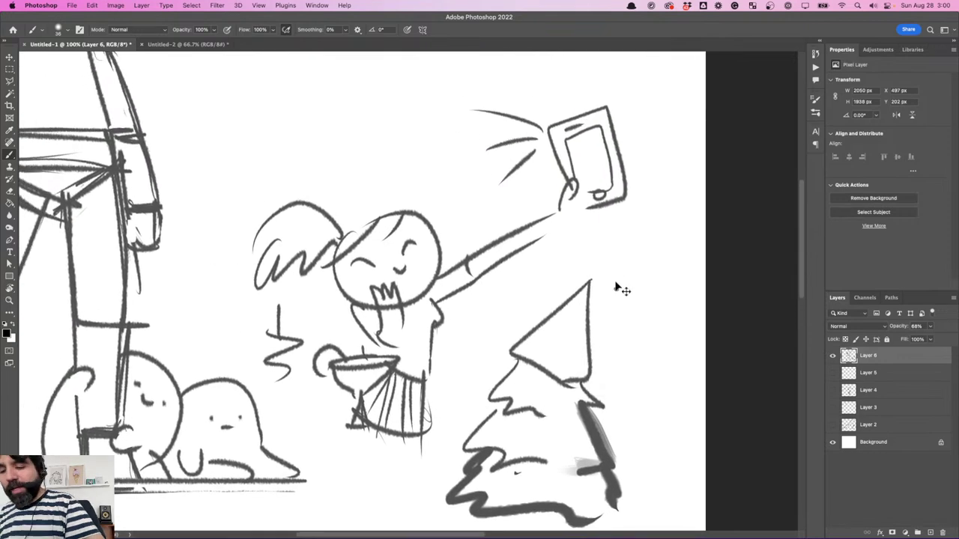
key("super+minus")
key("super+minus")
key("super+equal")
left_click_drag(339, 323, 526, 294)
key("super+equal")
left_click_drag(542, 339, 605, 320)
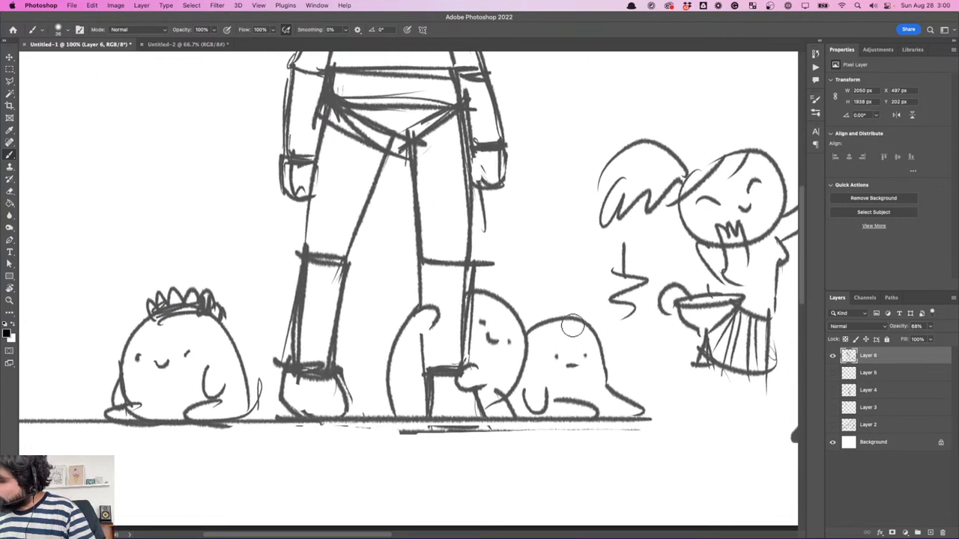
mouse_move(539, 323)
left_mouse_down()
mouse_move(578, 306)
mouse_move(576, 319)
left_mouse_up()
- Draw a creature peeking out behind the main figure's leg, with a face and gripping hands, and add leaves to the small sprout
left_click_drag(451, 343, 571, 321)
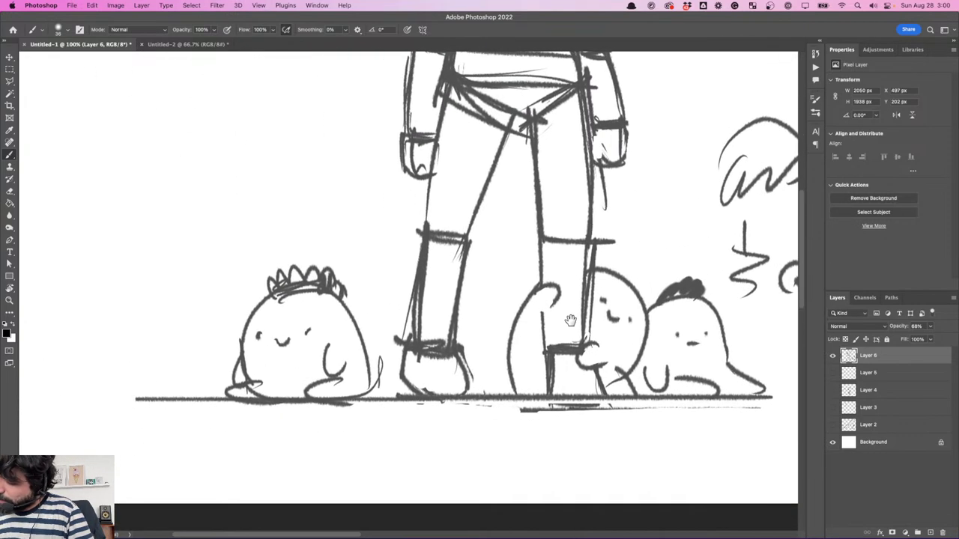
left_click_drag(347, 309, 414, 288)
left_click(367, 315)
left_click_drag(376, 328, 392, 330)
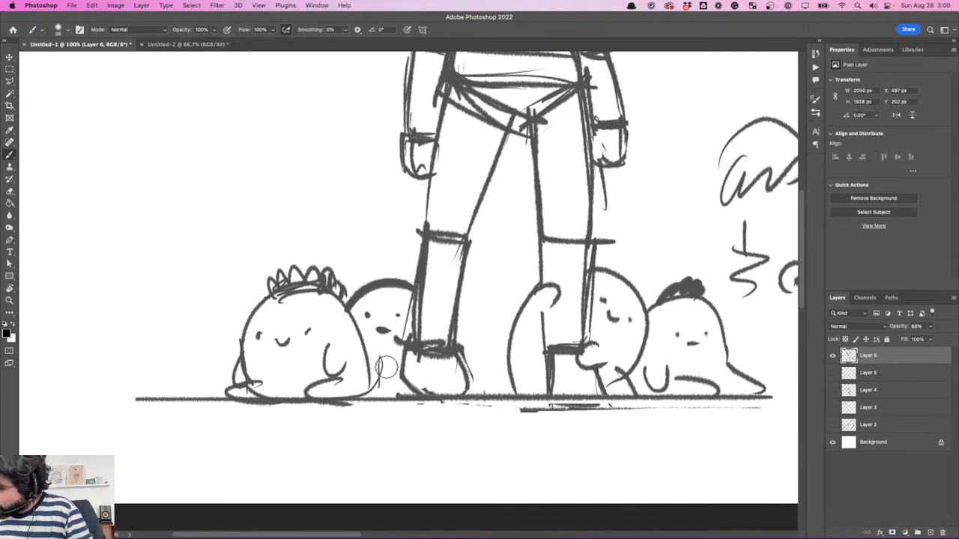
left_click_drag(361, 344, 372, 343)
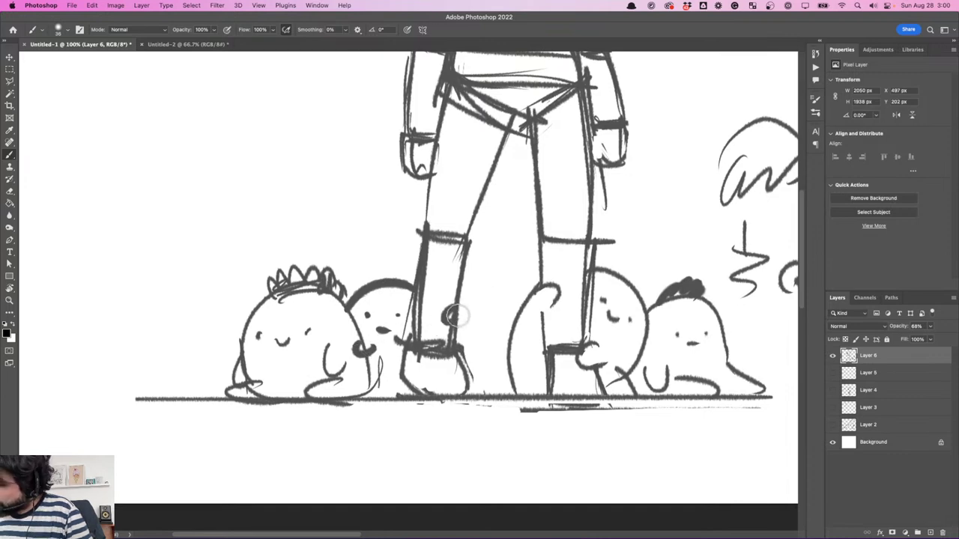
left_click_drag(453, 303, 445, 329)
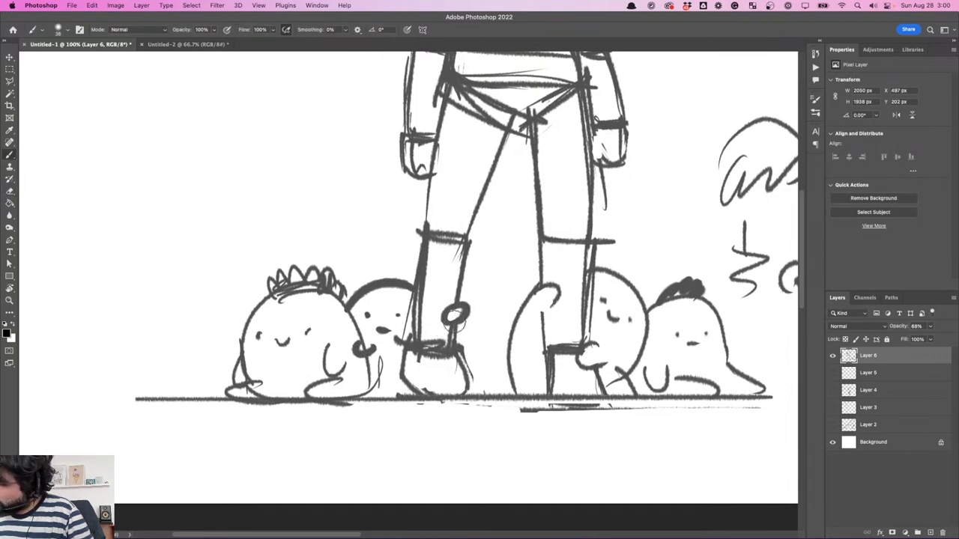
left_click_drag(528, 361, 565, 329)
left_click_drag(417, 351, 419, 364)
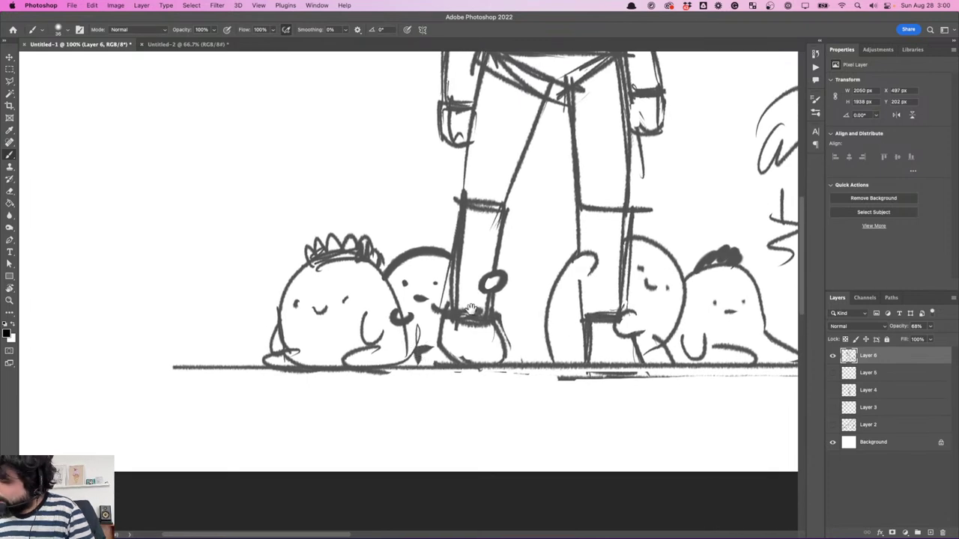
- Check the whole composition of the main figure, the small creatures, the selfie figure and the tree
left_click_drag(542, 202, 544, 314)
left_click_drag(603, 309, 542, 357)
key("super+minus")
scroll(547, 341, "down", 3)
key("super+equal")
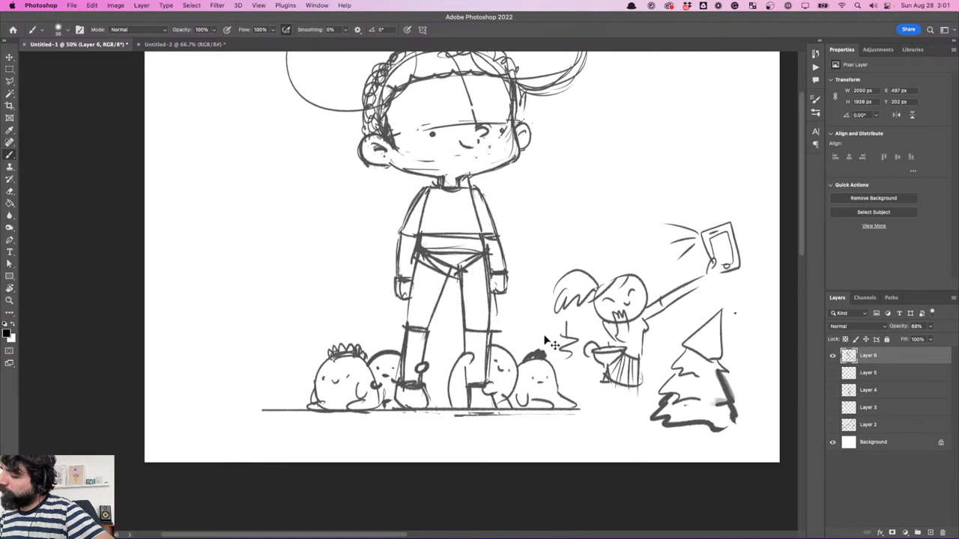
left_click_drag(544, 336, 441, 312)
mouse_move(679, 260)
left_mouse_down()
mouse_move(615, 340)
mouse_move(634, 332)
mouse_move(616, 320)
mouse_move(613, 382)
mouse_move(702, 390)
left_mouse_up()
scroll(561, 314, "left", 3)
key("super+z")
left_click_drag(552, 316, 553, 320)
scroll(553, 320, "left", 4)
scroll(585, 326, "down", 3)
scroll(585, 325, "up", 2)
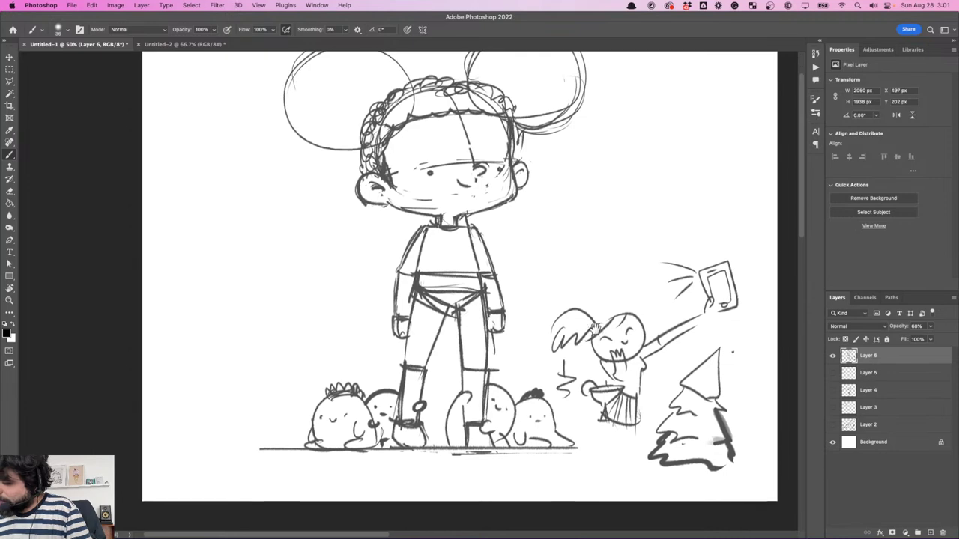
- Choose the Pencil Chalk brush for drawing near the crowned creature
scroll(591, 328, "up", 5)
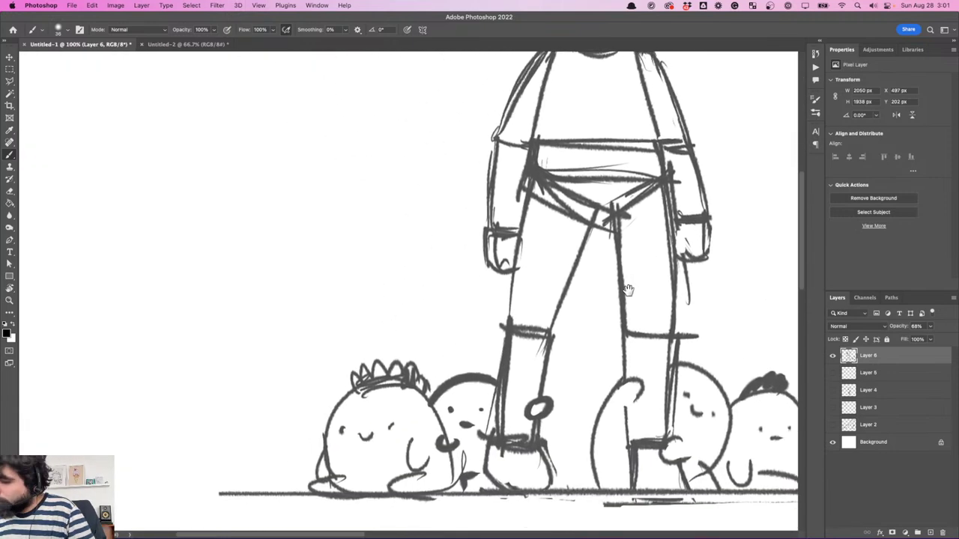
right_click(525, 292)
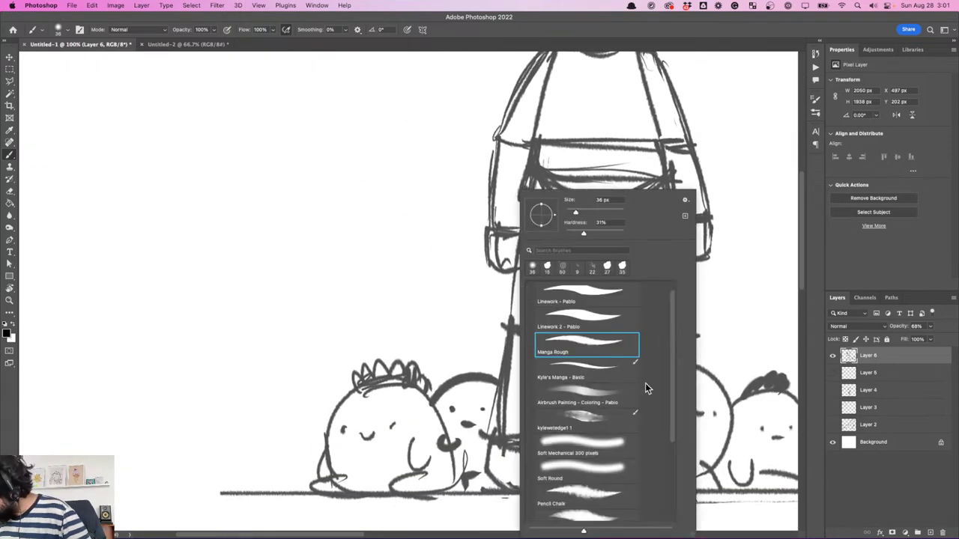
scroll(671, 352, "up", 1)
left_click(613, 386)
left_click(606, 503)
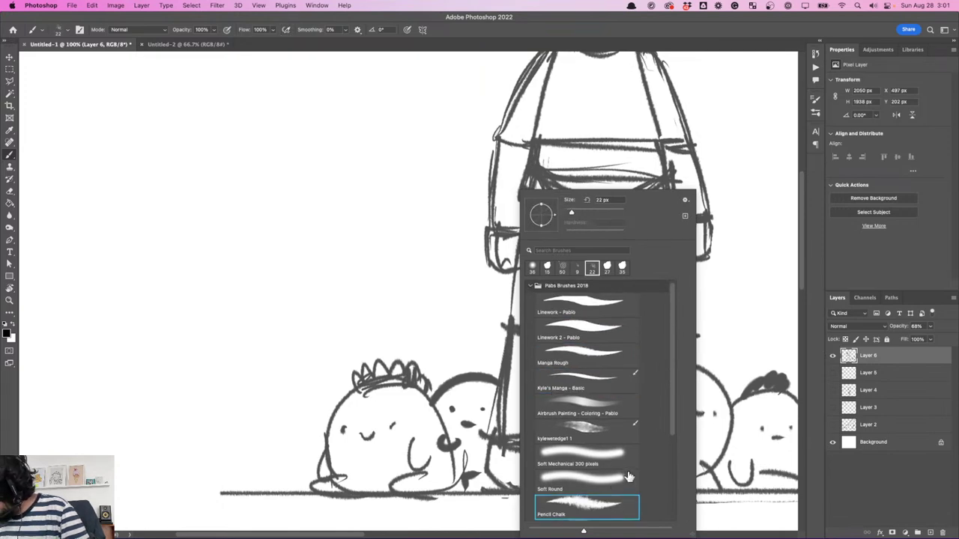
left_click(416, 353)
mouse_move(410, 359)
left_mouse_down()
mouse_move(411, 293)
mouse_move(484, 354)
left_mouse_up()
key("super+z")
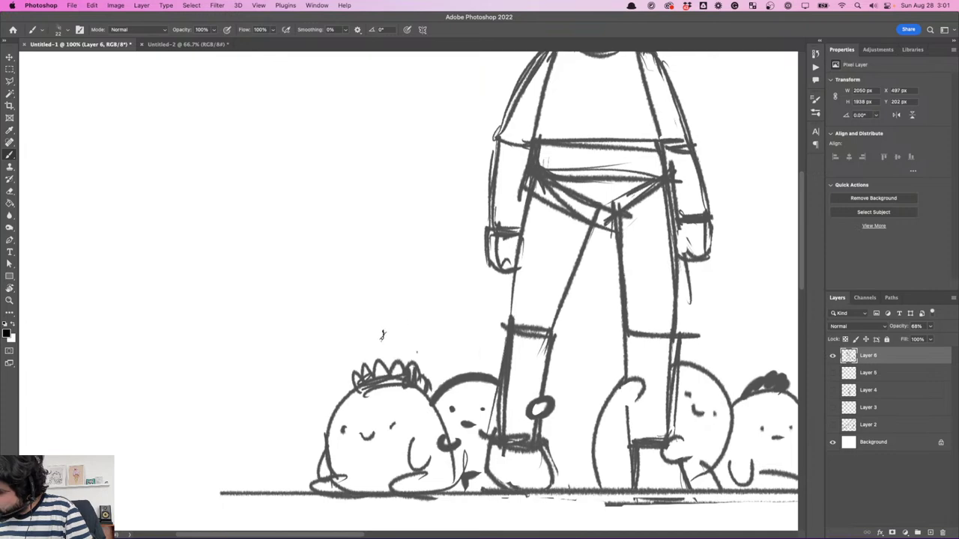
mouse_move(381, 355)
left_mouse_down()
mouse_move(499, 352)
mouse_move(501, 370)
left_mouse_up()
key("super+z")
- Reduce the brush size to 14 px and outline a rounded creature head rising behind the crowned one
right_click(350, 265)
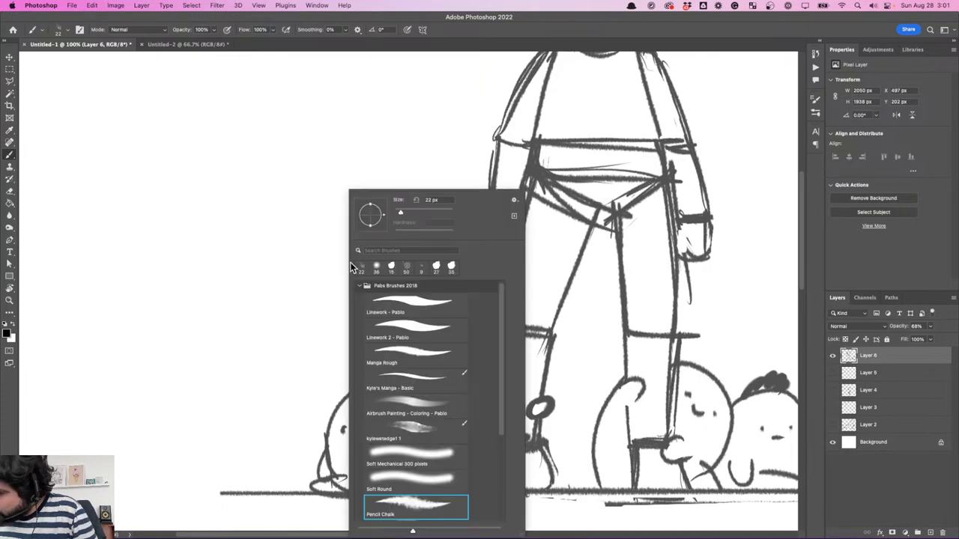
left_click_drag(402, 214, 399, 214)
left_click(307, 346)
mouse_move(387, 364)
left_mouse_down()
mouse_move(406, 314)
mouse_move(472, 367)
left_mouse_up()
key("super+z")
mouse_move(379, 361)
left_mouse_down()
mouse_move(443, 306)
mouse_move(497, 369)
left_mouse_up()
- Draw an arrow pointing at the creatures and hand-letter "GUMMYKIND" above it
mouse_move(205, 328)
left_mouse_down()
mouse_move(276, 359)
mouse_move(256, 367)
left_mouse_up()
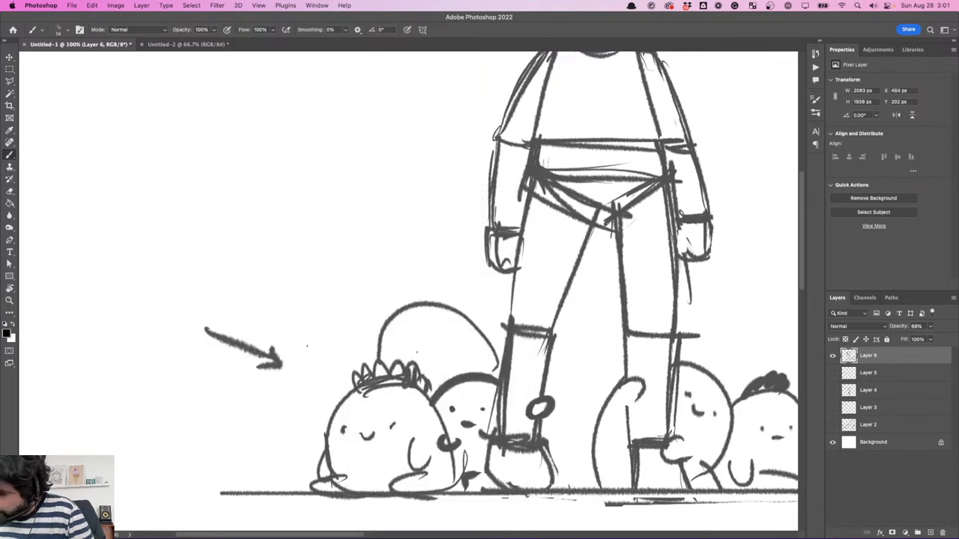
mouse_move(140, 307)
left_mouse_down()
mouse_move(132, 324)
mouse_move(156, 292)
mouse_move(187, 305)
mouse_move(207, 291)
mouse_move(221, 298)
left_mouse_up()
mouse_move(225, 259)
left_mouse_down()
mouse_move(231, 295)
mouse_move(255, 289)
left_mouse_up()
left_click_drag(259, 255, 262, 283)
mouse_move(270, 289)
left_mouse_down()
mouse_move(289, 278)
mouse_move(284, 241)
left_mouse_up()
left_click_drag(301, 247, 305, 274)
mouse_move(296, 247)
left_mouse_down()
mouse_move(311, 239)
mouse_move(304, 277)
left_mouse_up()
- Hand-letter "LAND OF KIND" on three lines below the arrow
left_click_drag(392, 294, 590, 202)
left_click_drag(314, 289, 325, 320)
mouse_move(336, 328)
left_mouse_down()
mouse_move(345, 298)
mouse_move(364, 322)
left_mouse_up()
left_click_drag(345, 305, 391, 278)
left_click_drag(404, 277, 404, 314)
left_click_drag(321, 349, 335, 339)
left_click_drag(353, 337, 346, 364)
left_click_drag(349, 329, 369, 328)
left_click_drag(352, 347, 360, 346)
mouse_move(297, 381)
left_mouse_down()
mouse_move(292, 412)
mouse_move(325, 412)
left_mouse_up()
mouse_move(343, 379)
left_mouse_down()
mouse_move(341, 409)
mouse_move(363, 373)
left_mouse_up()
left_click_drag(372, 378, 371, 404)
- Give the creature behind the crowned one a smiling face and a small hand
left_click_drag(691, 377, 533, 363)
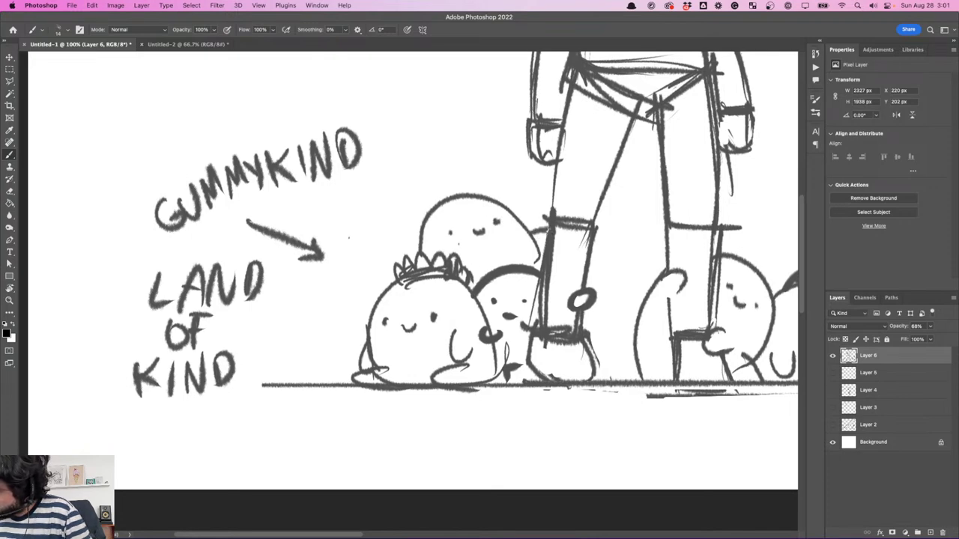
left_click_drag(466, 257, 473, 266)
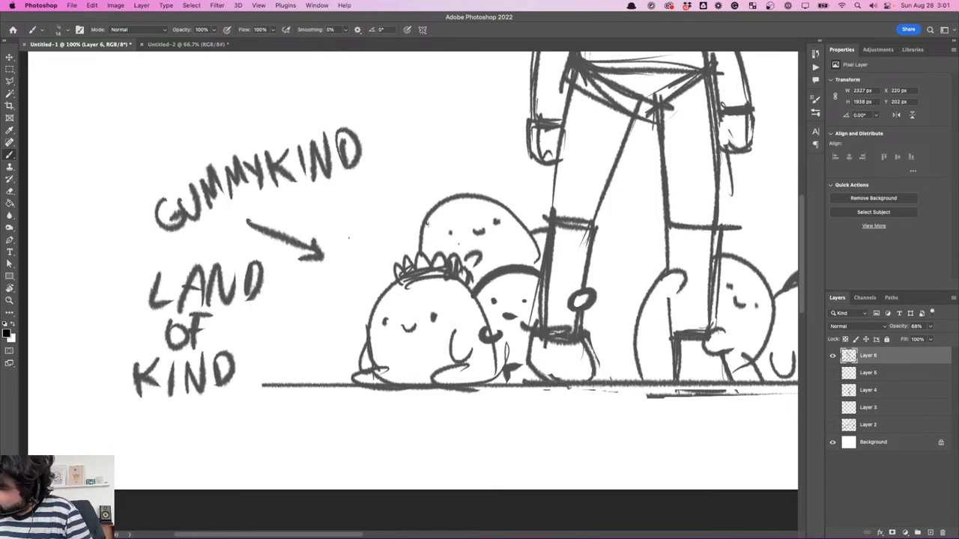
- Hand-letter "GREMLINS" beneath the ground line under the creatures
left_click_drag(358, 340, 525, 267)
mouse_move(446, 346)
left_mouse_down()
mouse_move(430, 364)
mouse_move(448, 374)
left_mouse_up()
mouse_move(454, 350)
left_mouse_down()
mouse_move(466, 349)
mouse_move(469, 372)
left_mouse_up()
mouse_move(480, 346)
left_mouse_down()
mouse_move(496, 378)
mouse_move(541, 375)
left_mouse_up()
mouse_move(552, 343)
left_mouse_down()
mouse_move(551, 370)
mouse_move(587, 343)
left_mouse_up()
left_click_drag(611, 344, 597, 374)
left_click_drag(648, 338, 446, 489)
left_click_drag(636, 336, 587, 336)
- Add spiky tufts of hair to the rearmost creature and to the one hugging the main figure's leg
mouse_move(334, 286)
left_mouse_down()
mouse_move(355, 266)
mouse_move(374, 271)
mouse_move(357, 285)
mouse_move(376, 266)
left_mouse_up()
left_click_drag(339, 291, 353, 267)
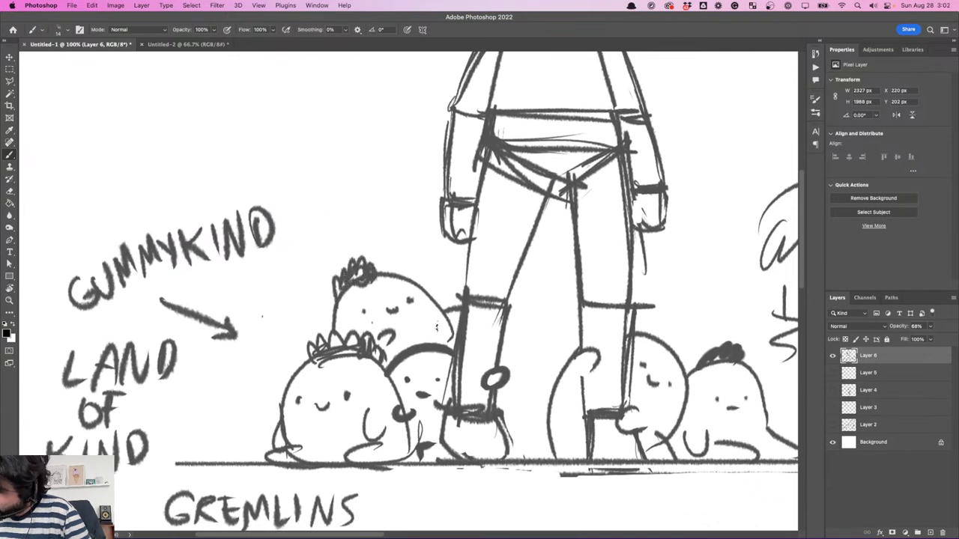
left_click_drag(653, 347, 562, 319)
mouse_move(709, 346)
left_mouse_down()
mouse_move(604, 310)
mouse_move(630, 337)
mouse_move(625, 325)
left_mouse_up()
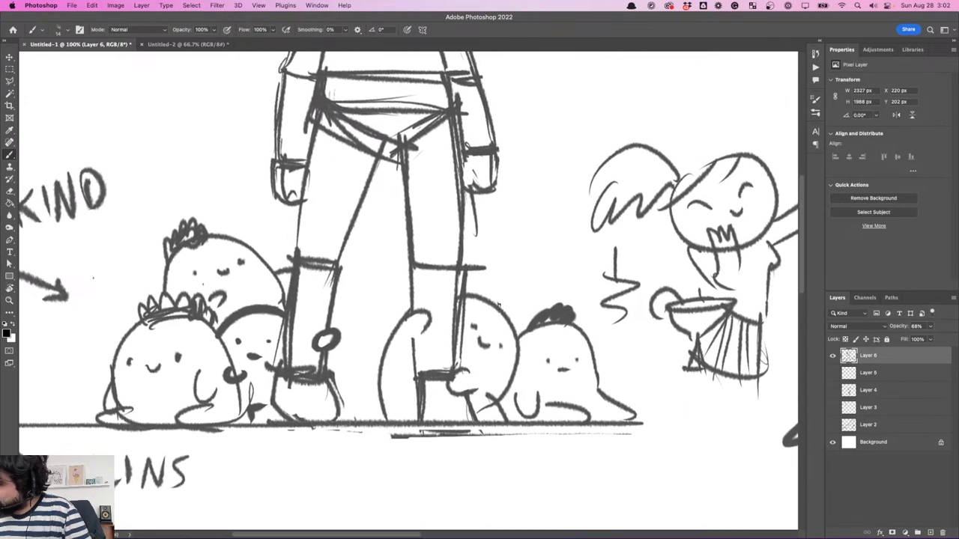
left_click_drag(484, 290, 524, 315)
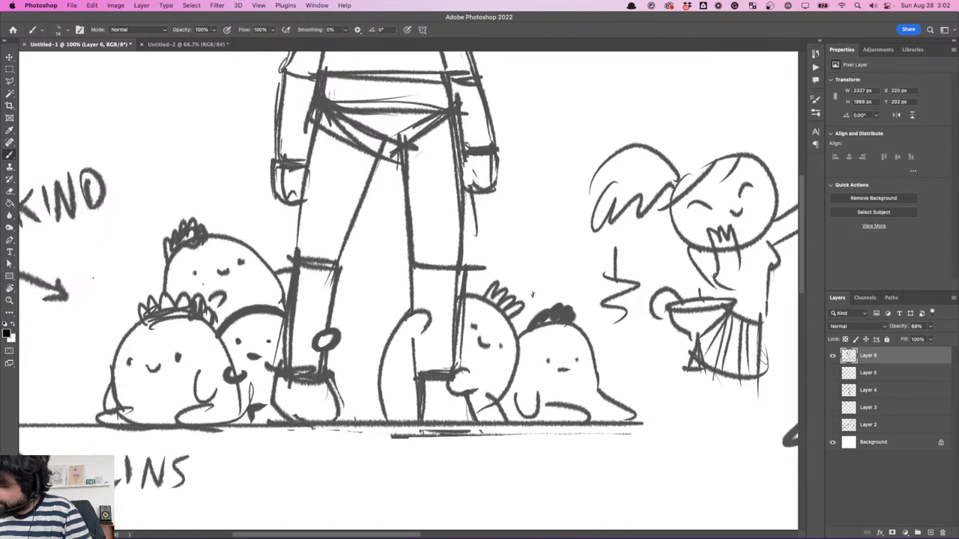
- Look over the added lettering, the creatures' hair and the rest of the sketch
scroll(600, 328, "left", 5)
scroll(599, 328, "down", 2)
scroll(606, 311, "up", 2)
scroll(592, 307, "right", 5)
scroll(552, 298, "right", 5)
scroll(660, 352, "up", 3)
left_click_drag(663, 371, 691, 393)
key("super+minus")
key("super+minus")
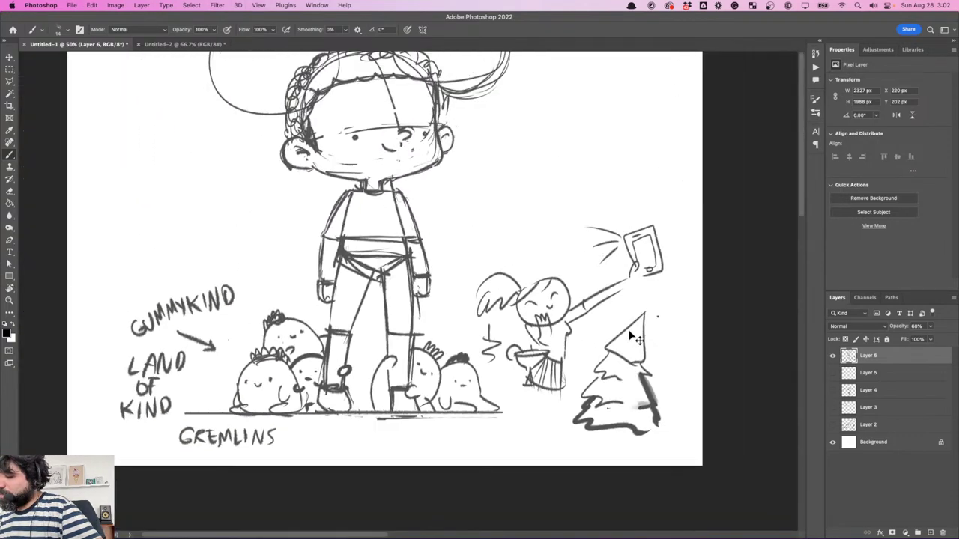
- Draw another smiling creature between the main figure's legs, with a rounded head, small hands and a foot line
key("super+plus")
key("super+plus")
left_click_drag(421, 394, 619, 275)
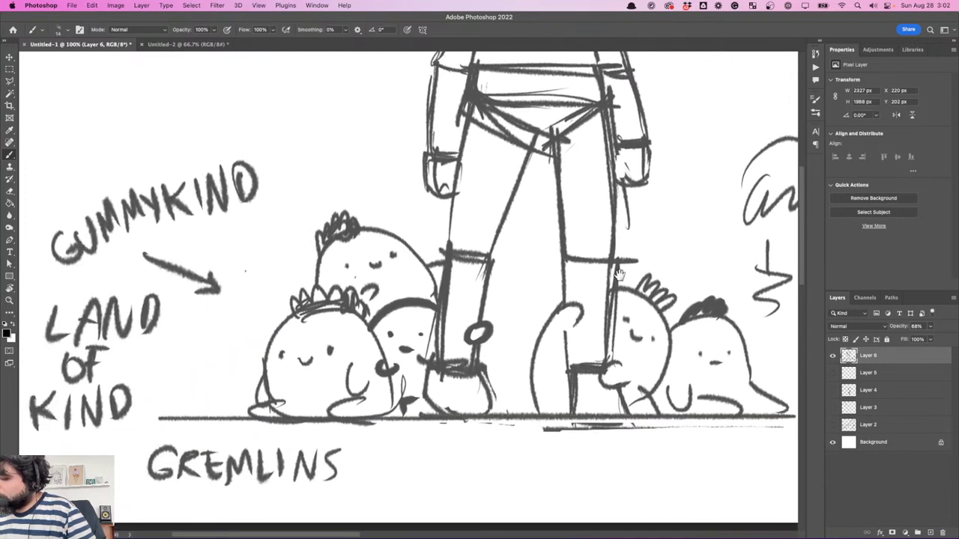
left_click_drag(480, 300, 557, 293)
key("super+z")
left_click_drag(485, 299, 562, 312)
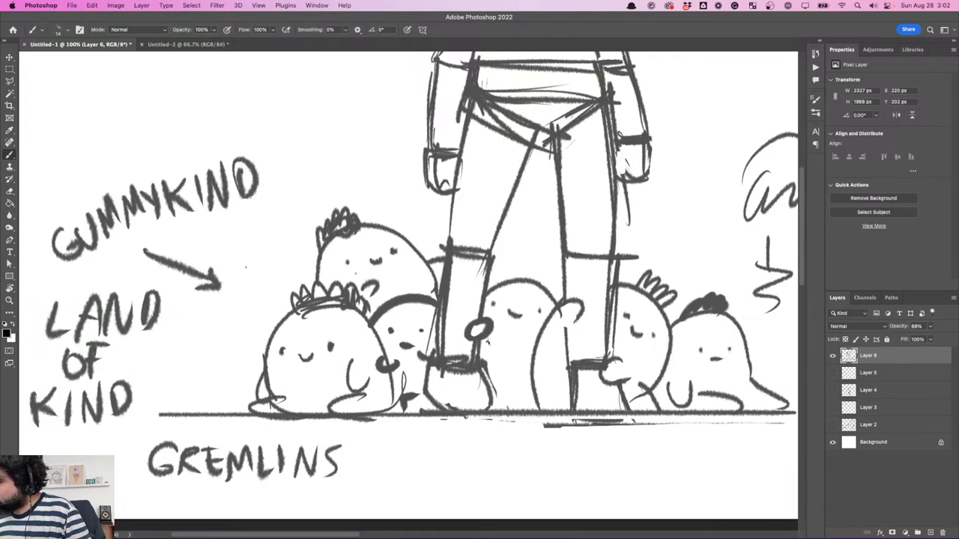
mouse_move(485, 354)
left_mouse_down()
mouse_move(529, 361)
mouse_move(528, 381)
left_mouse_up()
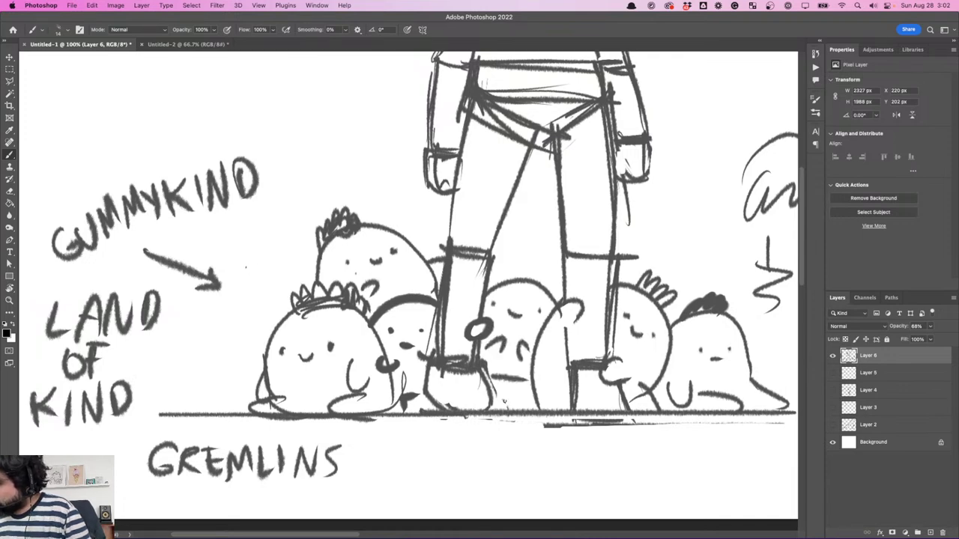
- Review the complete canvas with all the creatures, the lettering, the selfie figure and the tree
left_click_drag(597, 335, 468, 361)
left_click_drag(614, 267, 584, 348)
key("super+minus")
key("super+minus")
key("super+minus")
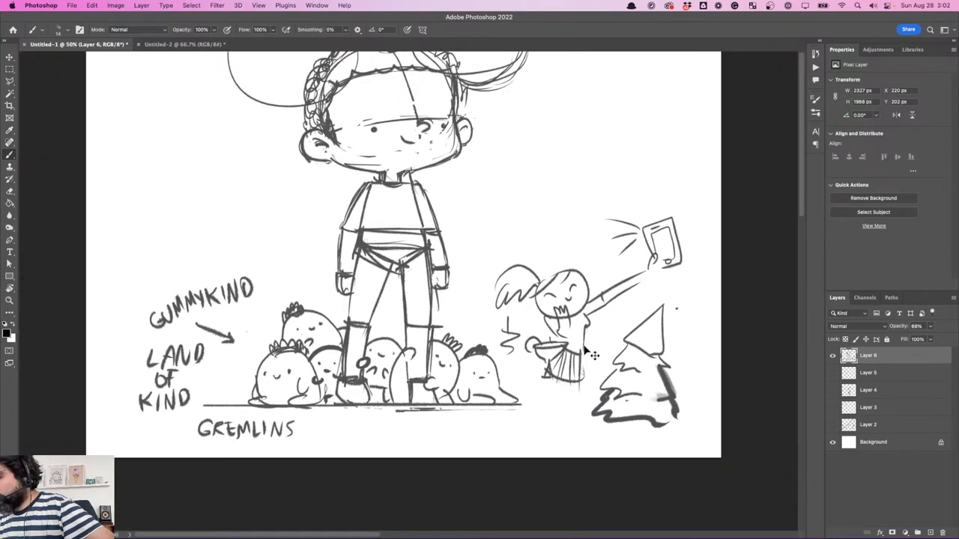
key("super+plus")
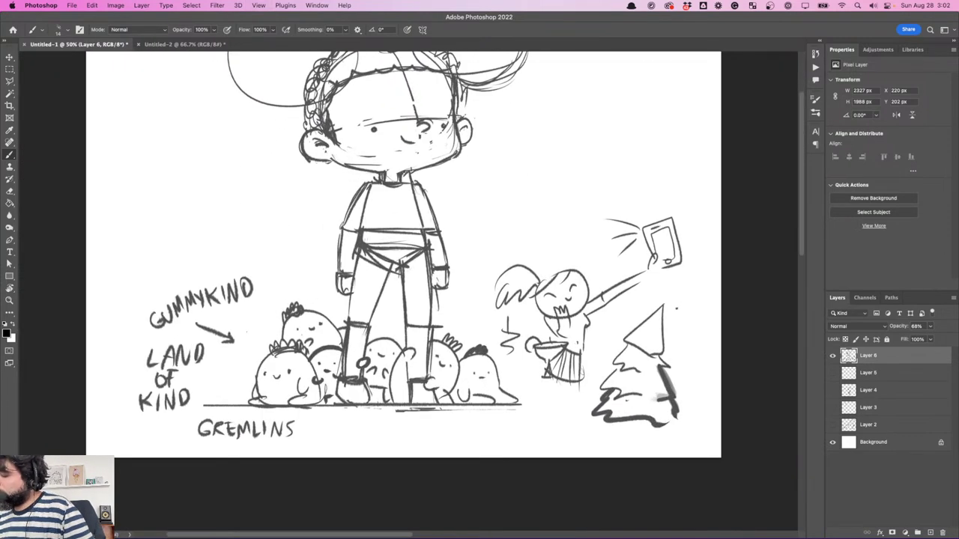
left_click_drag(627, 295, 606, 288)
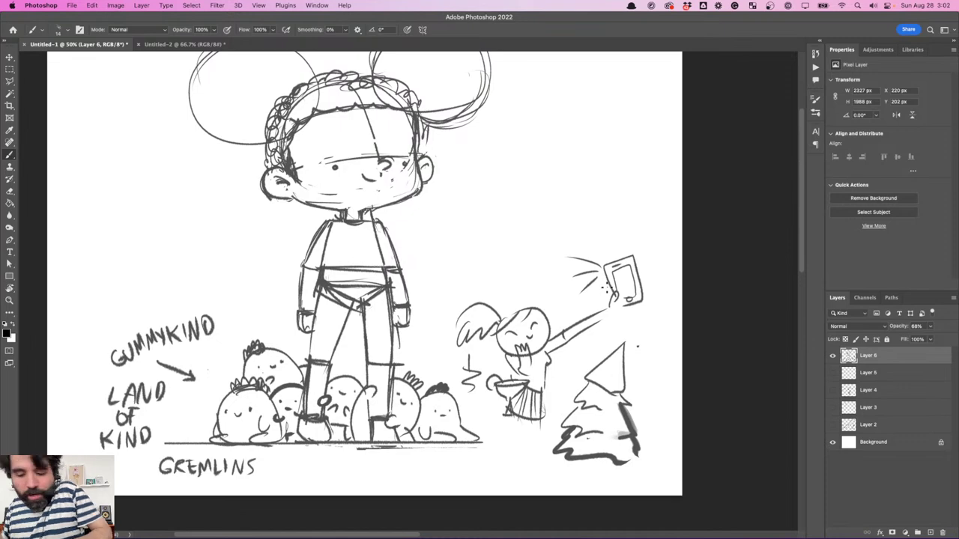
key("super+minus")
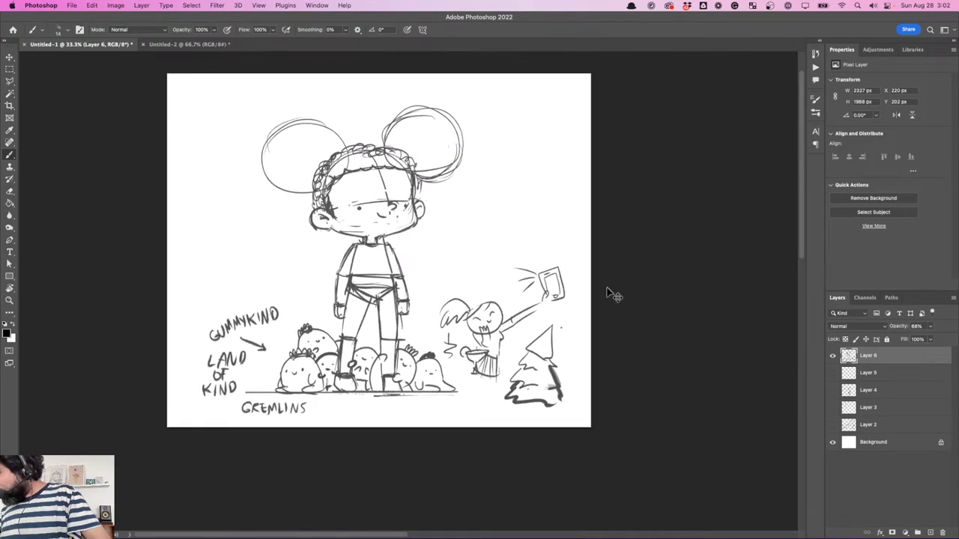
- Add a spiky tuft of hair to the creature between the main figure's legs
key("super+equal")
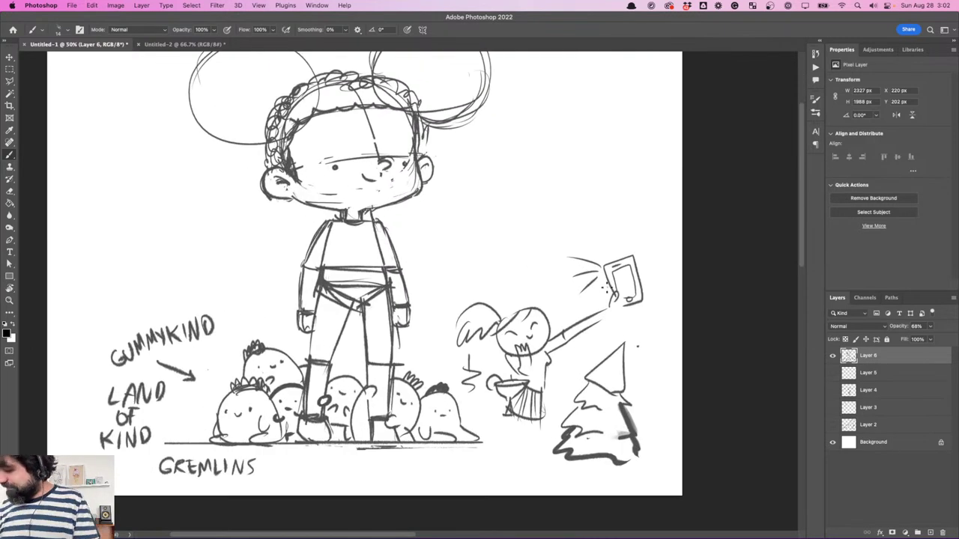
scroll(597, 293, "up", 5)
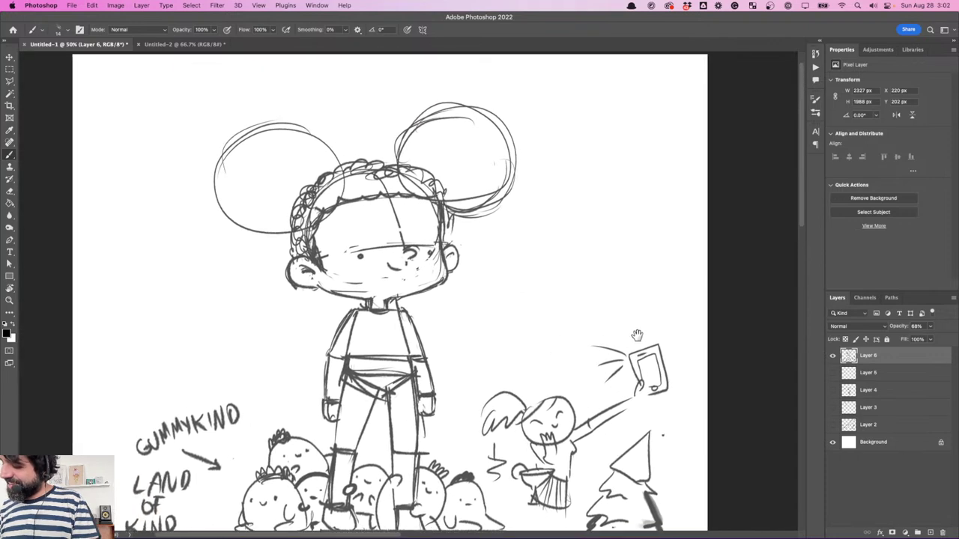
left_click_drag(636, 341, 601, 226)
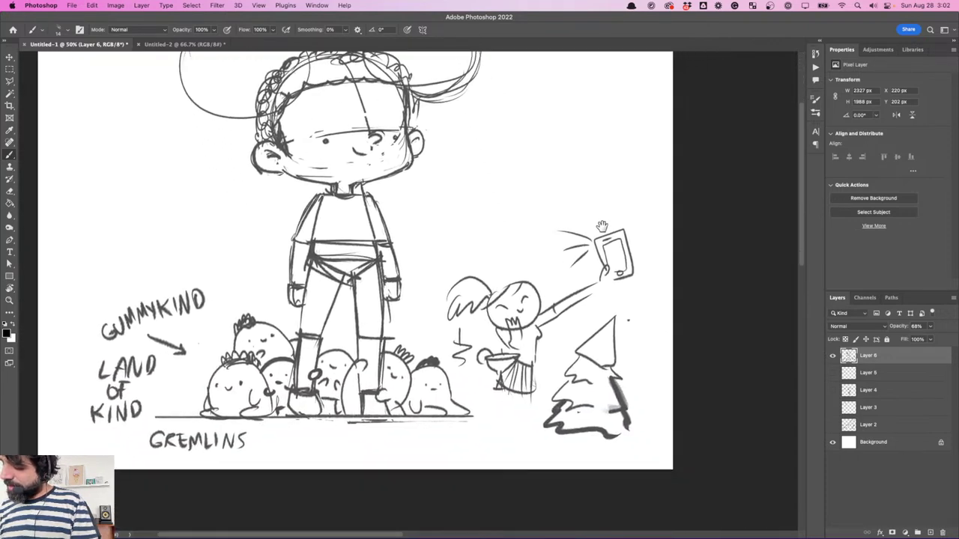
mouse_move(625, 334)
left_mouse_down()
mouse_move(661, 372)
mouse_move(712, 331)
left_mouse_up()
key("super+equal")
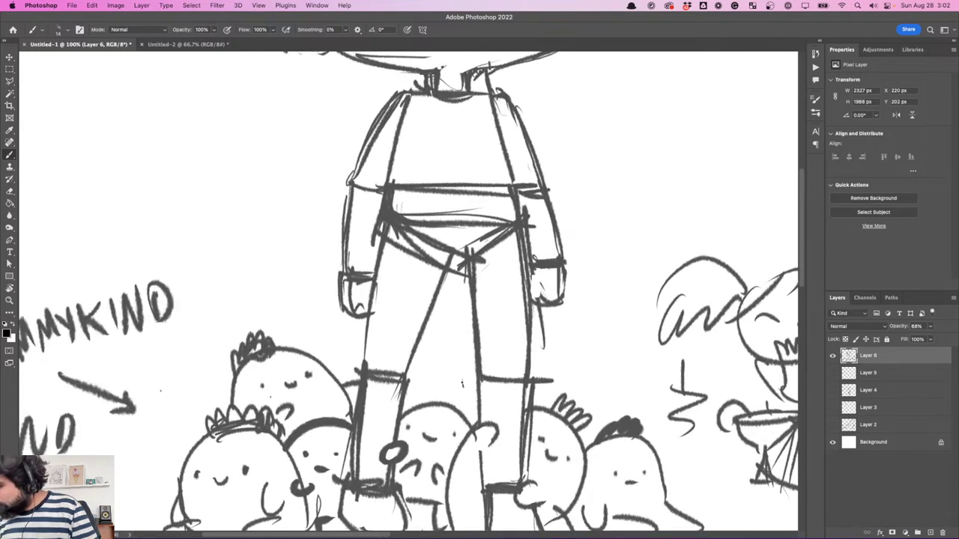
left_click_drag(427, 392, 426, 403)
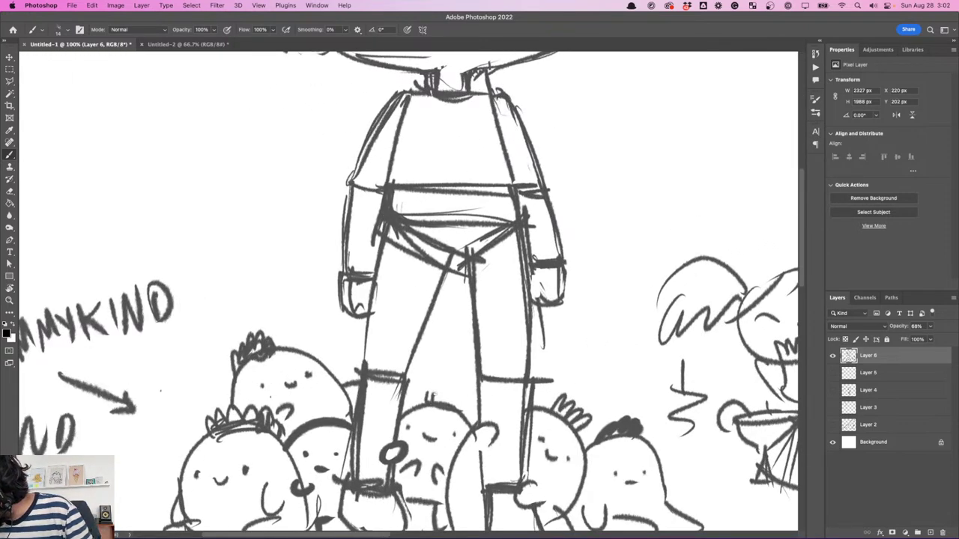
- Replace the rearmost creature's spiky hair with two rounded loops and draw a curved arm line on the large front creature
left_click_drag(681, 510, 612, 340)
left_click_drag(479, 325, 635, 340)
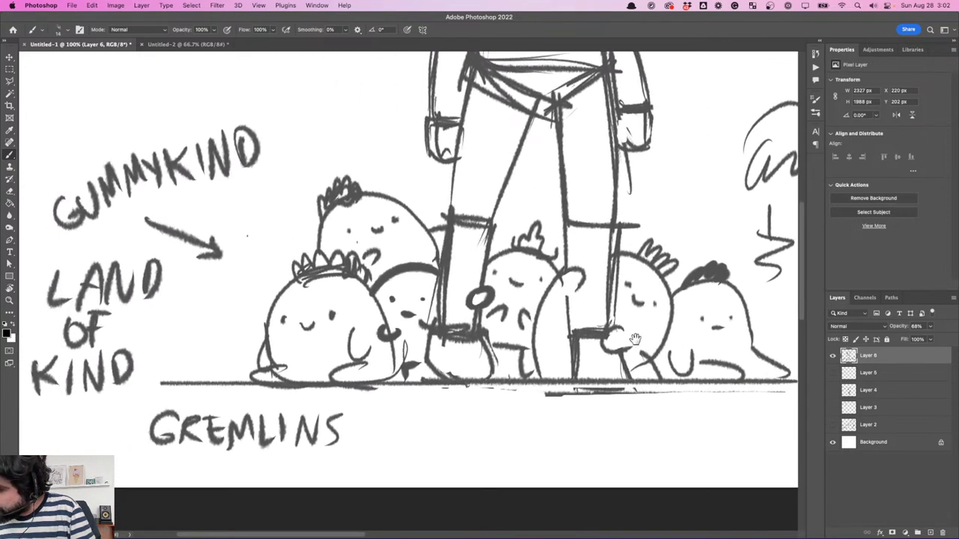
key("e")
mouse_move(335, 189)
left_mouse_down()
mouse_move(367, 197)
mouse_move(315, 218)
mouse_move(365, 182)
left_mouse_up()
key("b")
mouse_move(317, 219)
left_mouse_down()
mouse_move(365, 175)
mouse_move(373, 186)
left_mouse_up()
left_click_drag(329, 212, 370, 172)
left_click_drag(502, 300, 500, 235)
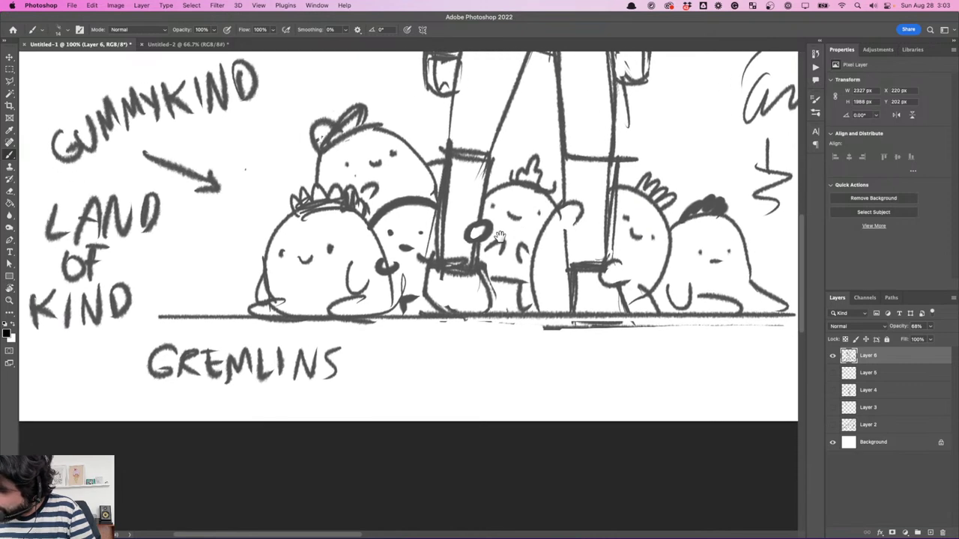
left_click_drag(378, 249, 350, 291)
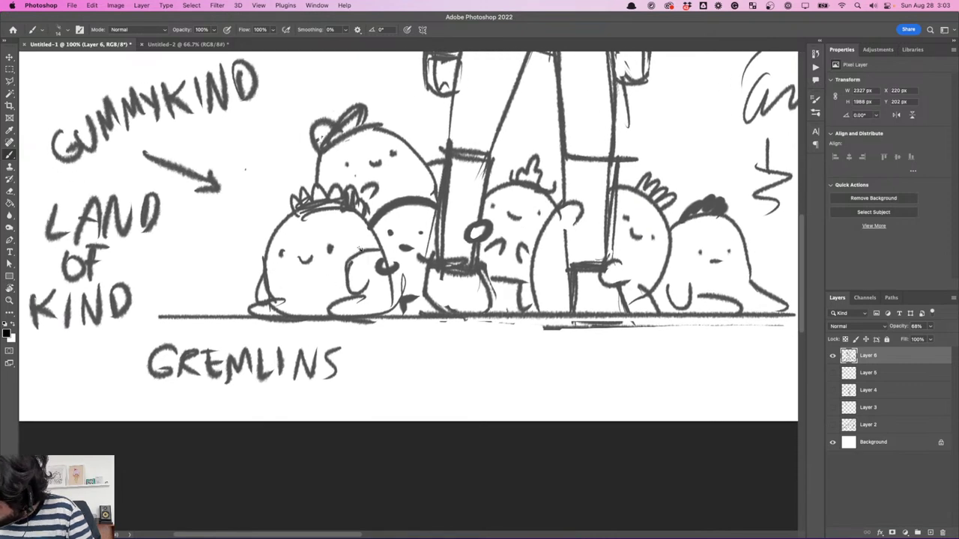
- Draw two thin legs with small feet below the selfie-taking figure's skirt
left_click_drag(766, 337, 610, 342)
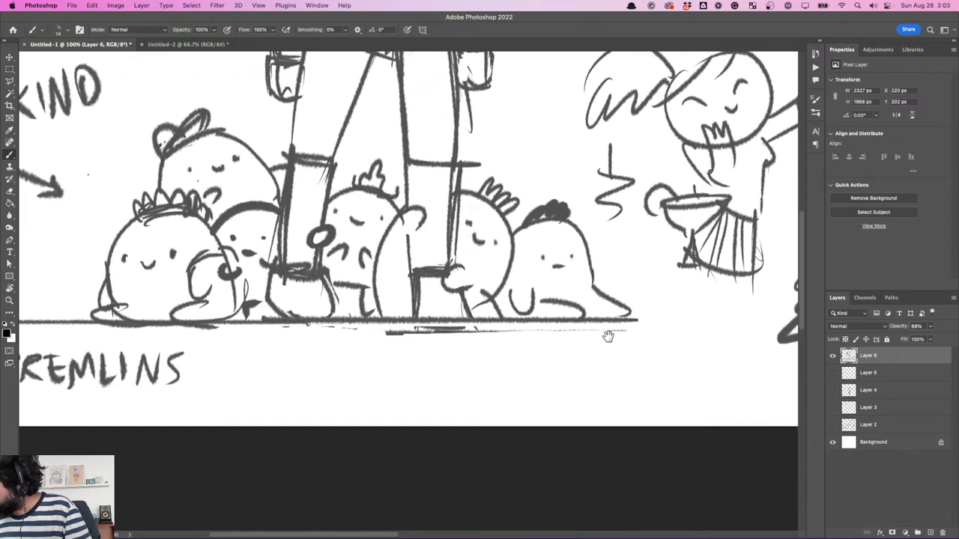
left_click_drag(702, 203, 613, 340)
scroll(613, 341, "right", 5)
scroll(589, 321, "down", 2)
left_click_drag(436, 368, 476, 474)
left_click_drag(486, 387, 477, 489)
mouse_move(466, 417)
left_mouse_down()
mouse_move(474, 492)
mouse_move(487, 482)
left_mouse_up()
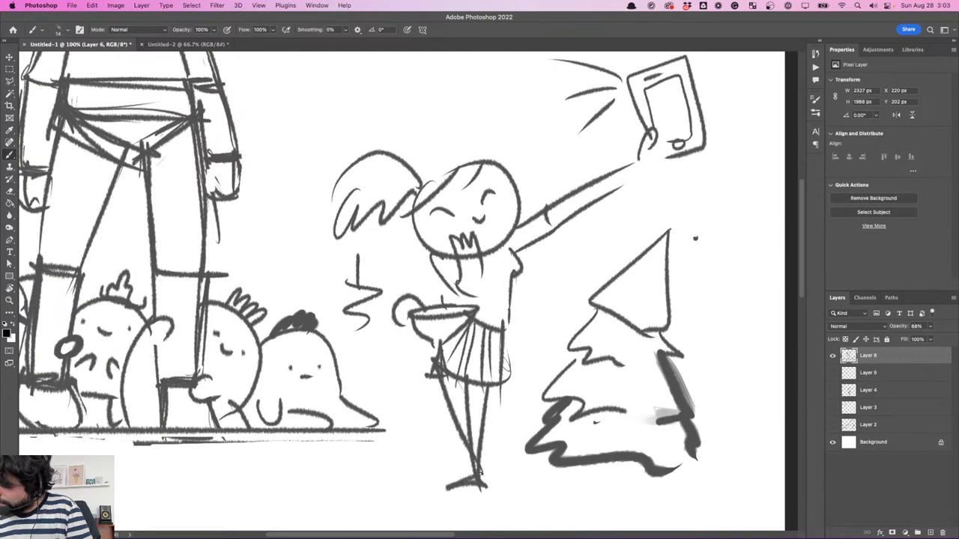
- Draw a small heart on the chest of the main figure's shirt
scroll(480, 480, "up", 2)
scroll(479, 479, "left", 1)
key("super+minus")
key("super+minus")
key("super+minus")
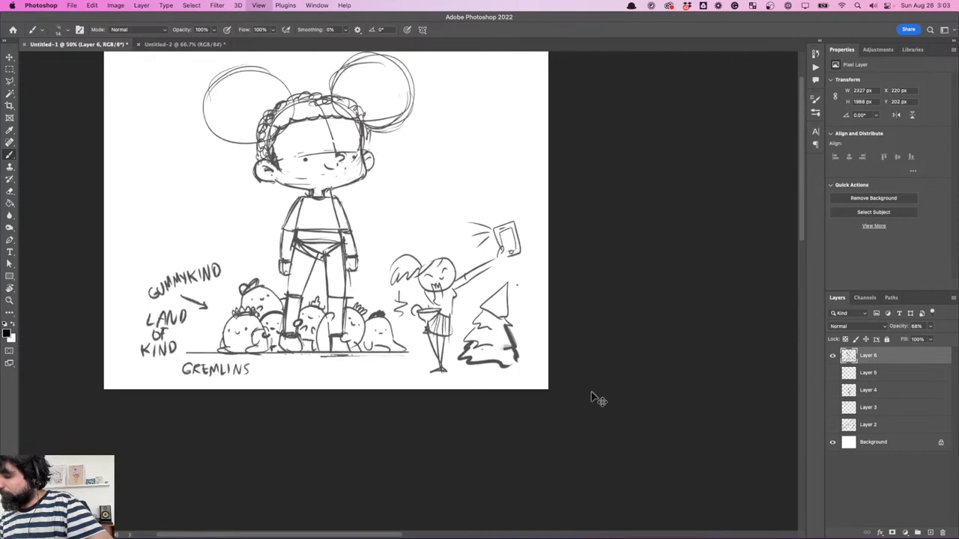
key("super+minus")
key("super+plus")
key("super+plus")
left_click_drag(344, 245, 420, 375)
scroll(395, 317, "up", 1)
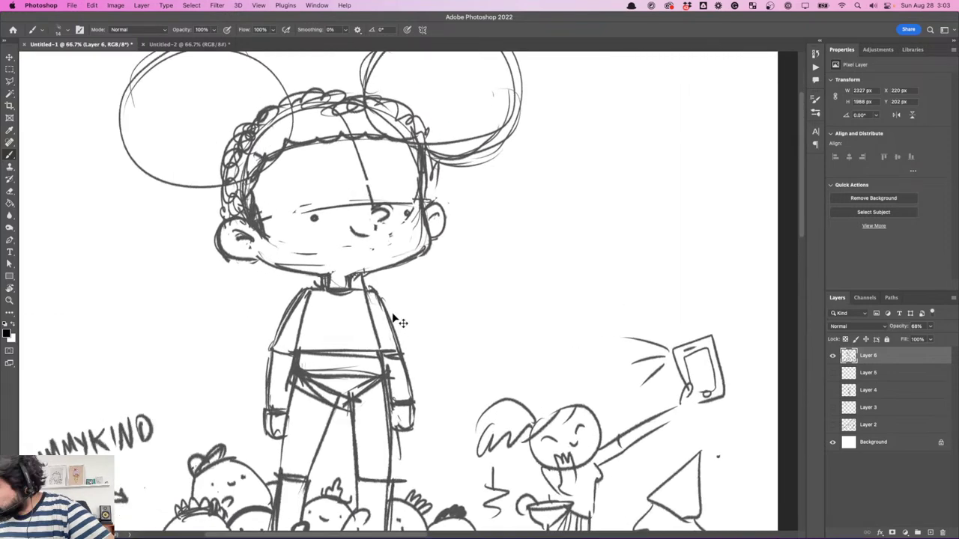
left_click_drag(339, 309, 344, 335)
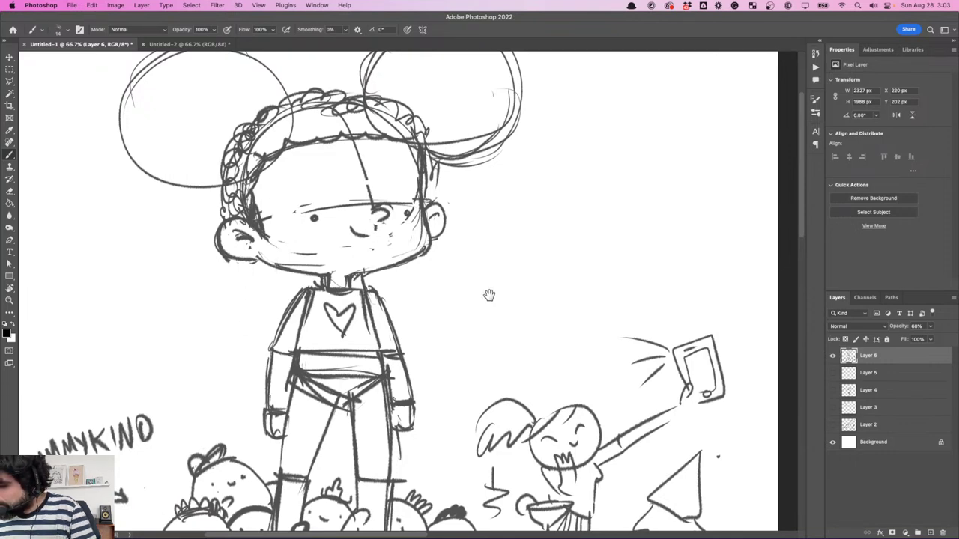
left_click_drag(487, 287, 552, 272)
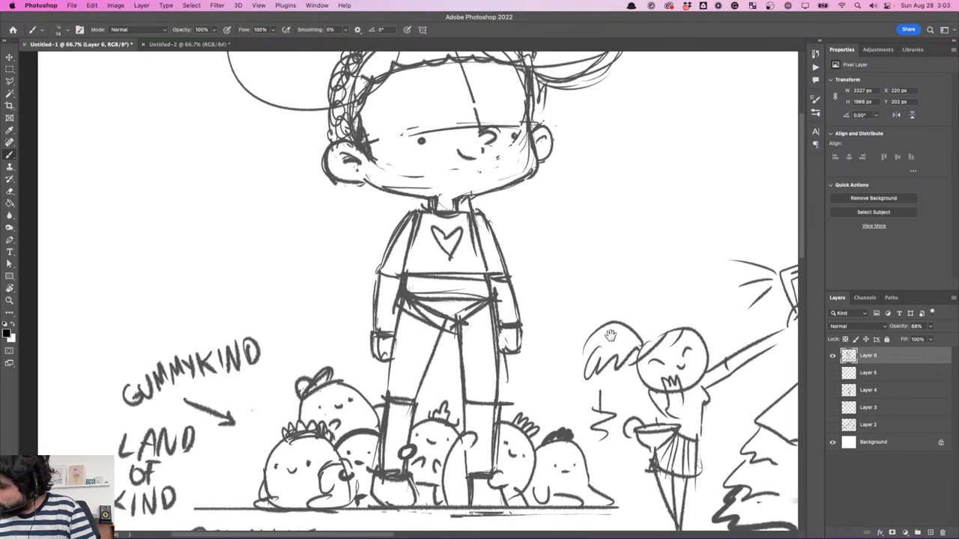
mouse_move(533, 350)
left_mouse_down()
mouse_move(300, 305)
mouse_move(311, 282)
mouse_move(518, 281)
left_mouse_up()
key("super+z")
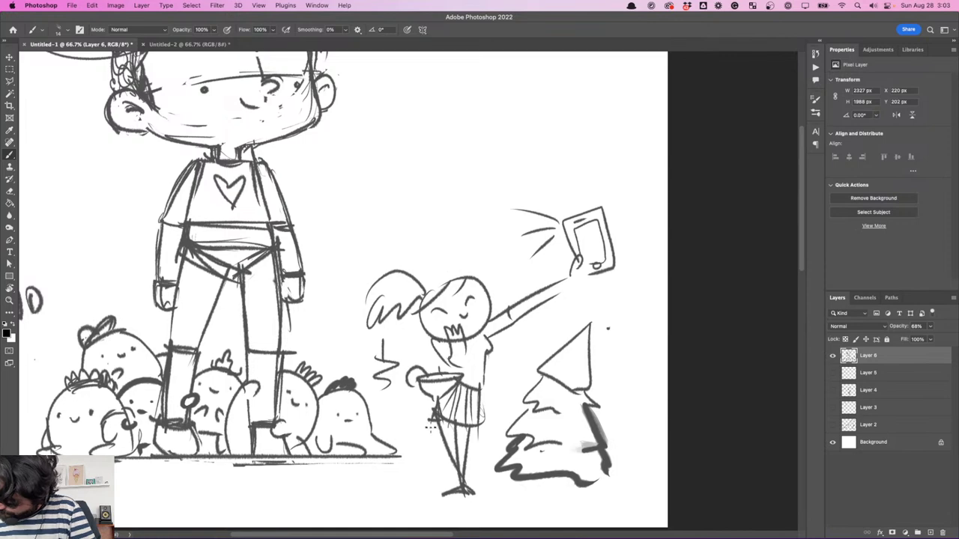
- Sketch the sword's centre line running diagonally down from the tall girl's hand, with a narrow crossguard where it meets the hand
mouse_move(282, 284)
left_mouse_down()
mouse_move(433, 431)
mouse_move(507, 428)
left_mouse_up()
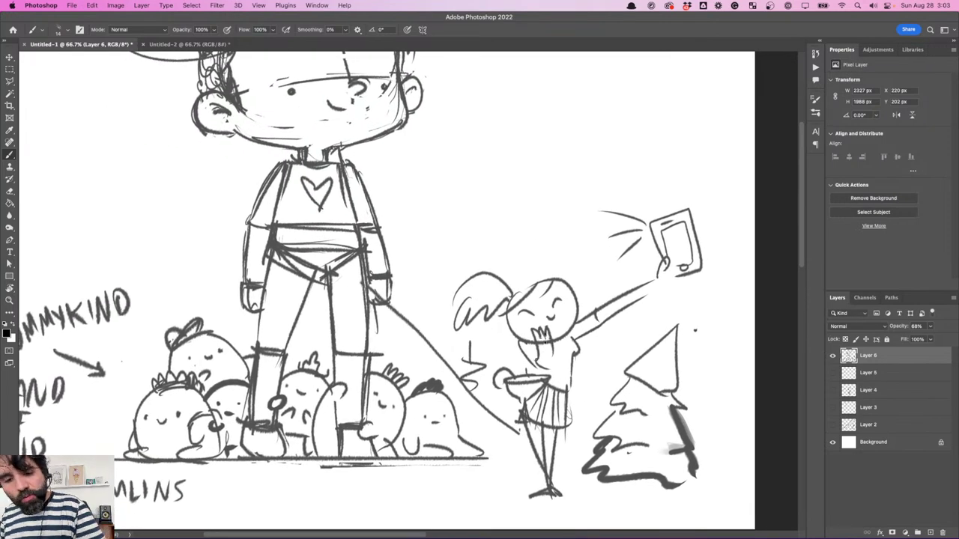
key("r")
left_click_drag(574, 349, 250, 199)
left_click_drag(550, 276, 540, 278)
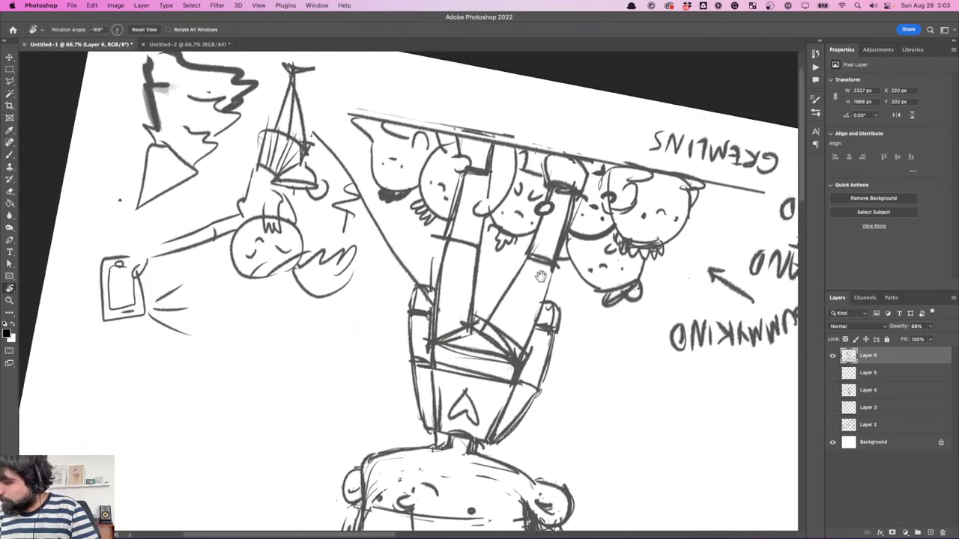
key("super+1")
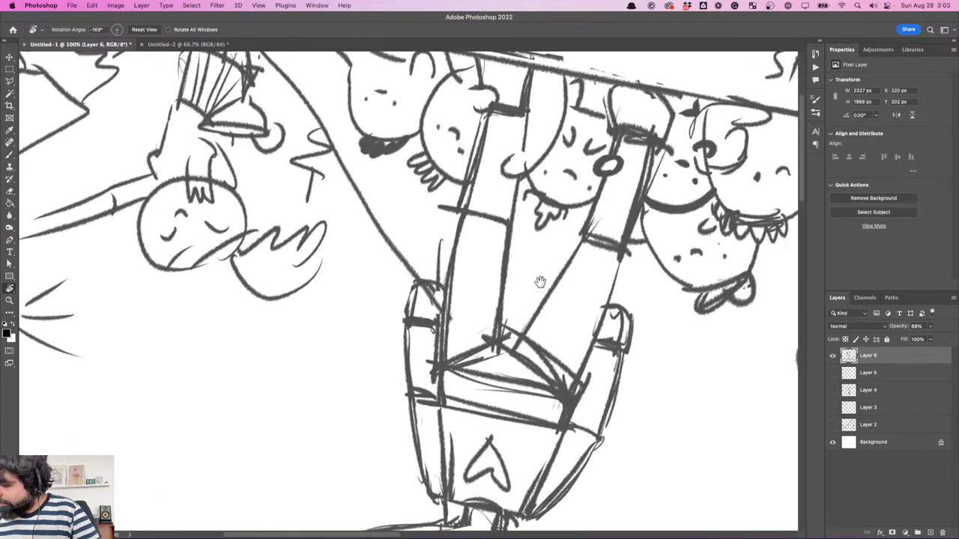
key("super+minus")
mouse_move(527, 196)
left_mouse_down()
mouse_move(668, 349)
mouse_move(623, 253)
mouse_move(536, 217)
mouse_move(552, 238)
left_mouse_up()
key("b")
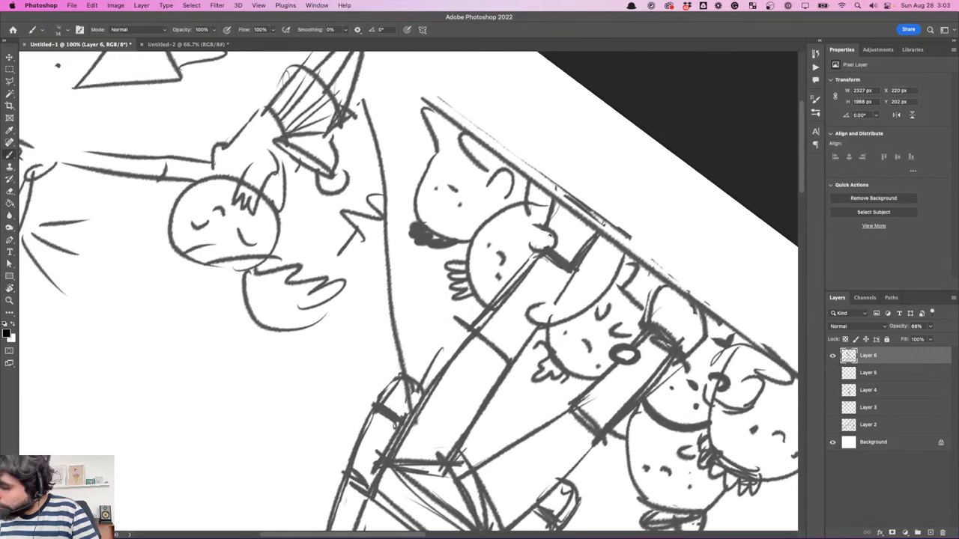
mouse_move(366, 102)
left_mouse_down()
mouse_move(407, 394)
mouse_move(438, 353)
mouse_move(367, 379)
left_mouse_up()
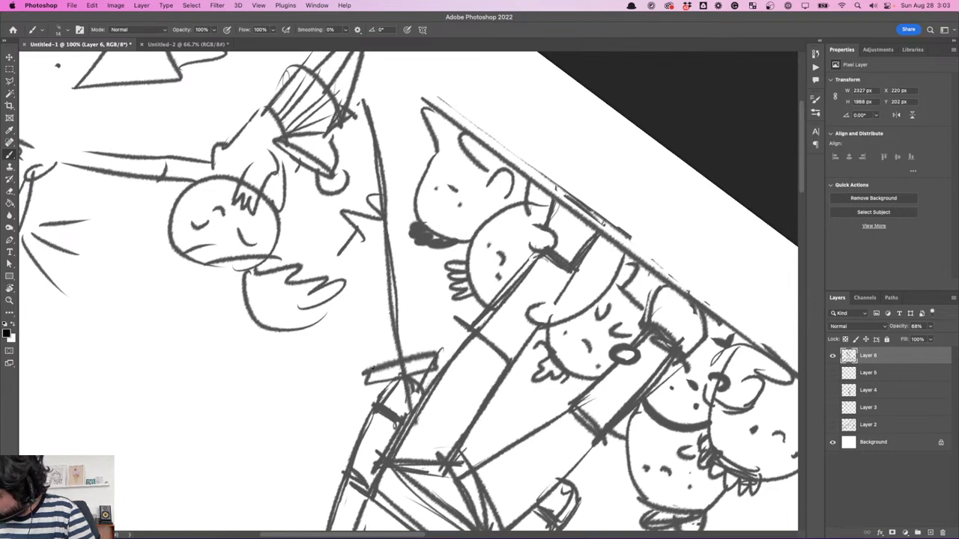
- Sketch both edges of the sword blade around its centre line, closing them in a short tip and undoing the surplus stroke
mouse_move(364, 101)
left_mouse_down()
mouse_move(383, 117)
mouse_move(342, 139)
mouse_move(391, 114)
mouse_move(352, 160)
mouse_move(379, 354)
left_mouse_up()
left_click_drag(391, 112, 419, 341)
left_click_drag(392, 116, 427, 353)
key("super+z")
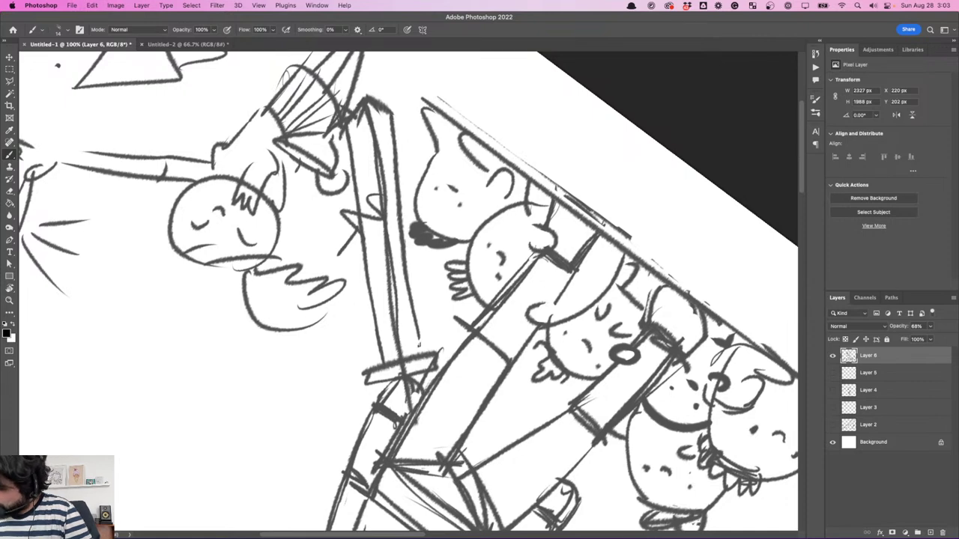
- Choose the Linework - Pablo brush and go over the sword's blade edges and crossguard with darker lines
right_click(417, 186)
left_click(487, 305)
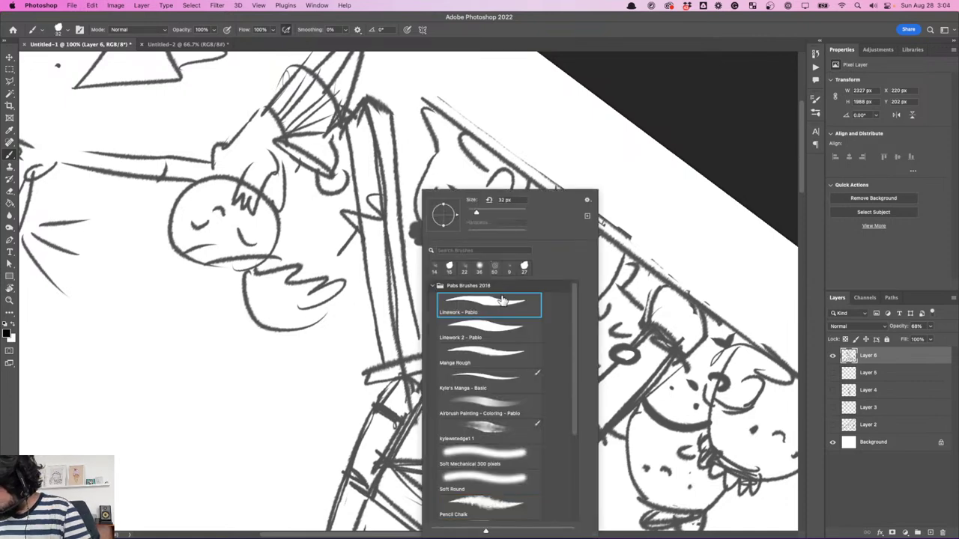
left_click(359, 322)
left_click_drag(391, 115, 415, 344)
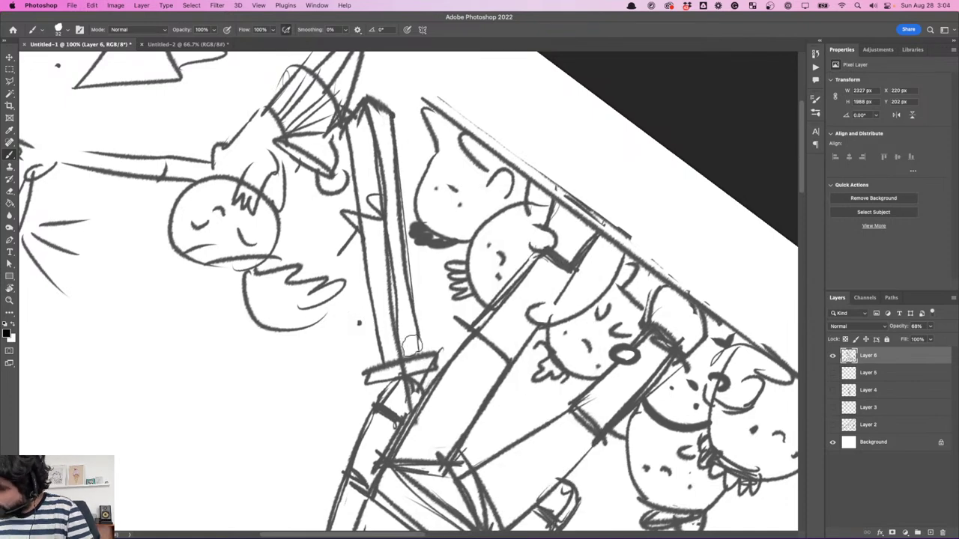
mouse_move(344, 131)
left_mouse_down()
mouse_move(382, 365)
mouse_move(439, 357)
left_mouse_up()
mouse_move(365, 371)
left_mouse_down()
mouse_move(385, 380)
mouse_move(438, 364)
left_mouse_up()
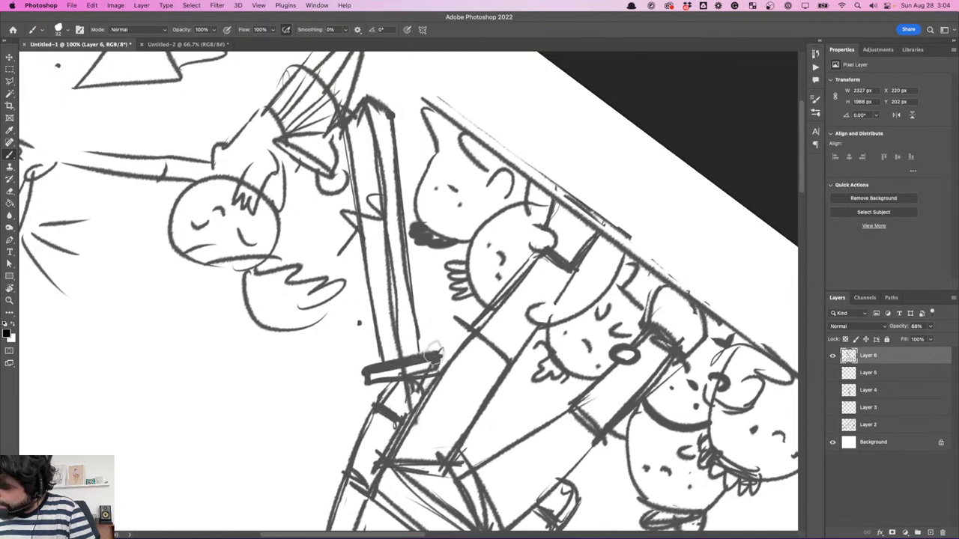
- Lower the sketch layer's opacity to 17% and add a new empty layer above it
key("super+minus")
key("super+minus")
key("super+minus")
key("r")
left_click_drag(524, 150, 385, 431)
key("space")
left_click_drag(470, 172, 496, 231)
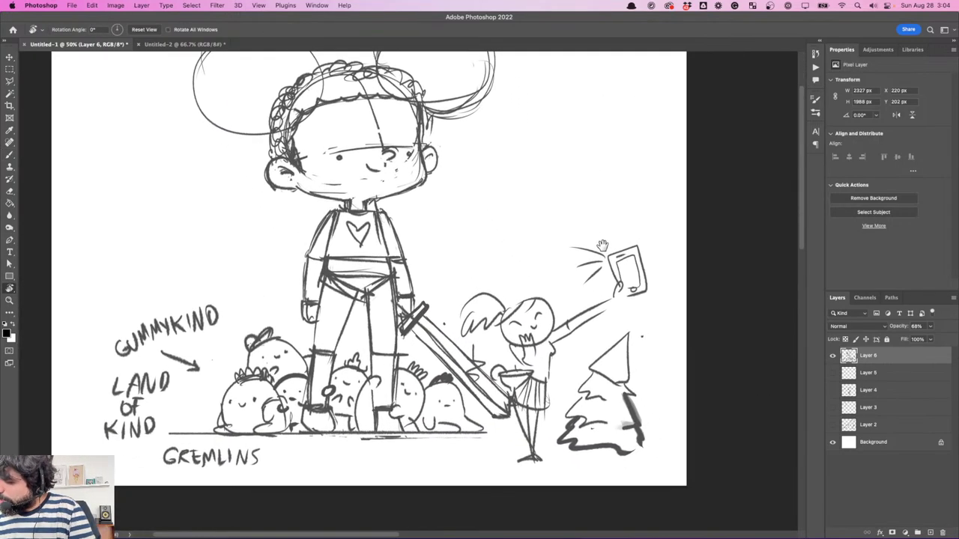
mouse_move(563, 212)
left_mouse_down()
mouse_move(616, 296)
mouse_move(636, 227)
mouse_move(668, 206)
left_mouse_up()
key("b")
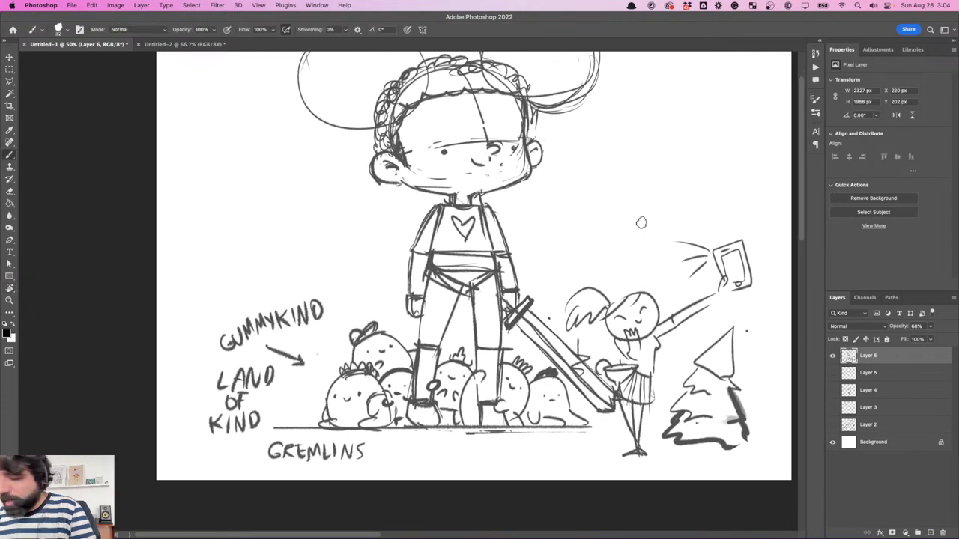
left_click(929, 327)
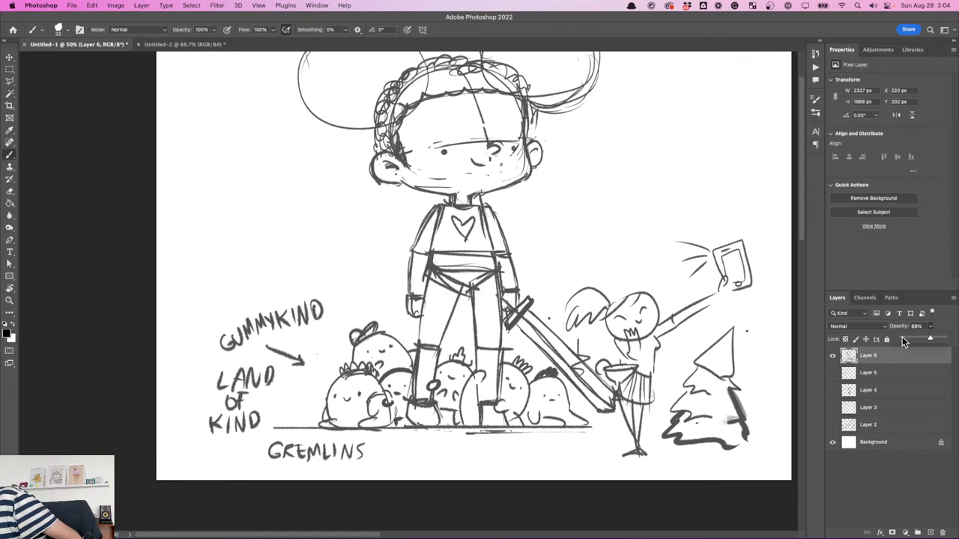
left_click_drag(907, 339, 912, 339)
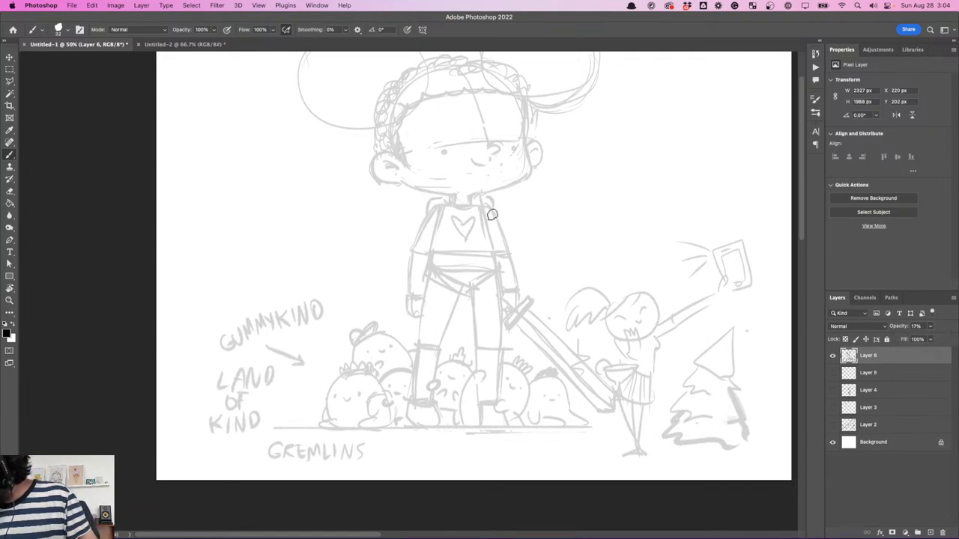
mouse_move(613, 257)
left_mouse_down()
mouse_move(593, 275)
mouse_move(646, 240)
mouse_move(599, 291)
mouse_move(609, 275)
left_mouse_up()
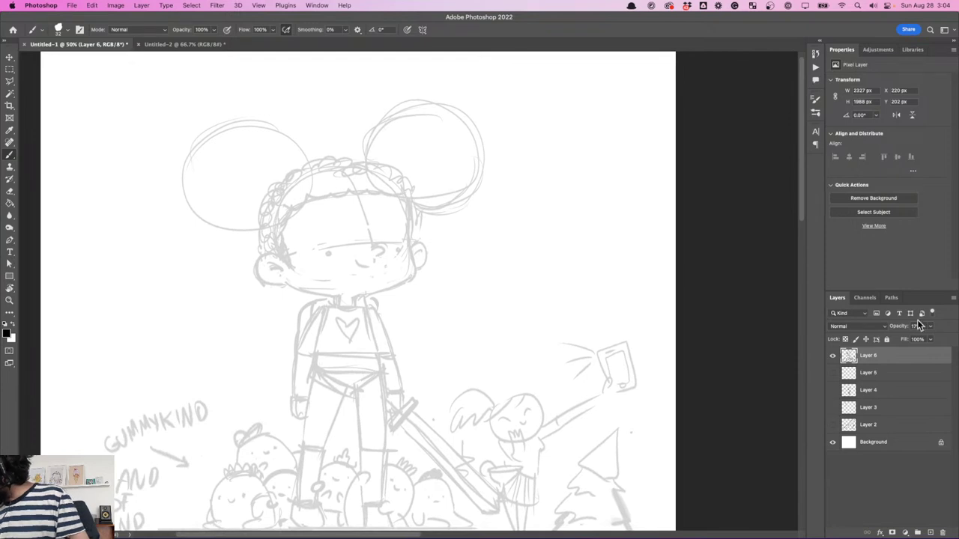
left_click(930, 532)
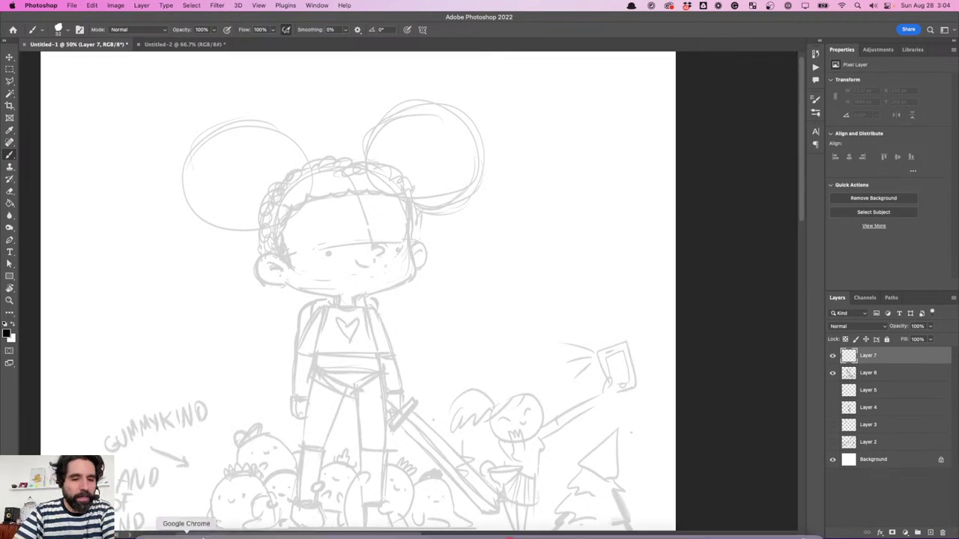
key("super+Tab")
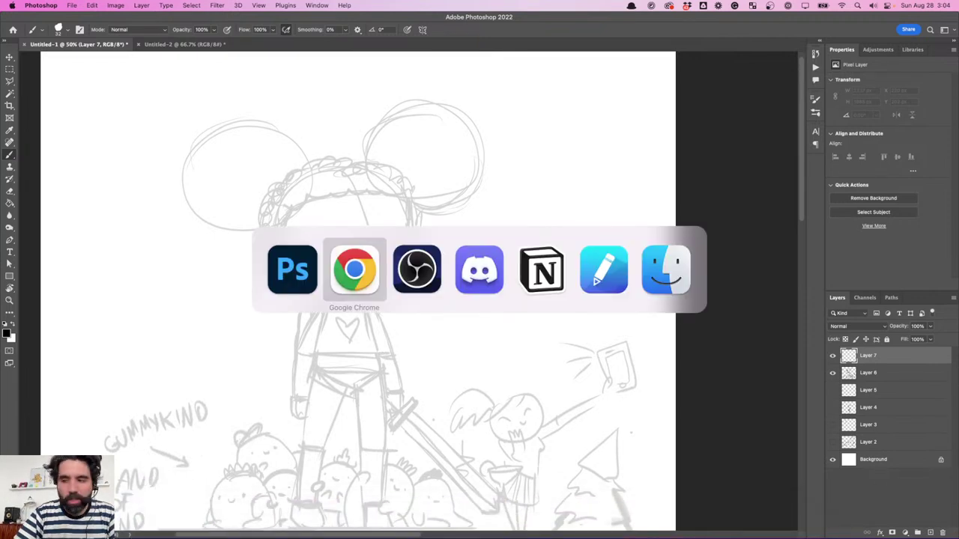
key("super+Tab")
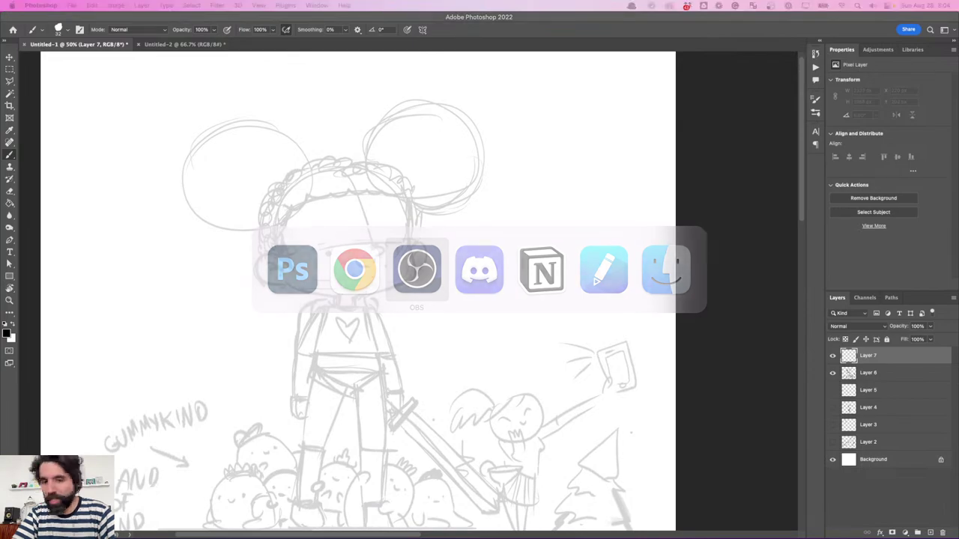
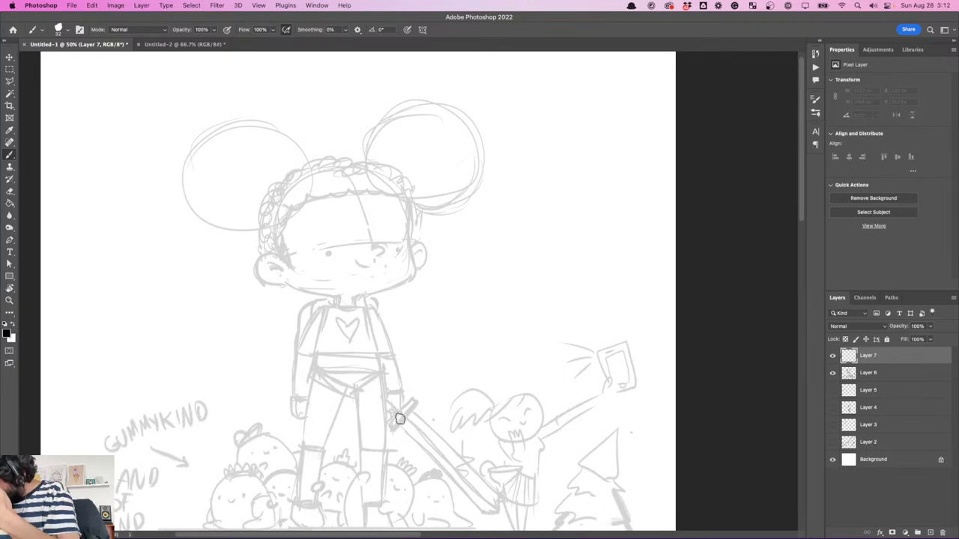
- Try the Clean - MED / 45° / 10% brush from the Clean Dots set with a test stroke, and undo the stroke
right_click(432, 233)
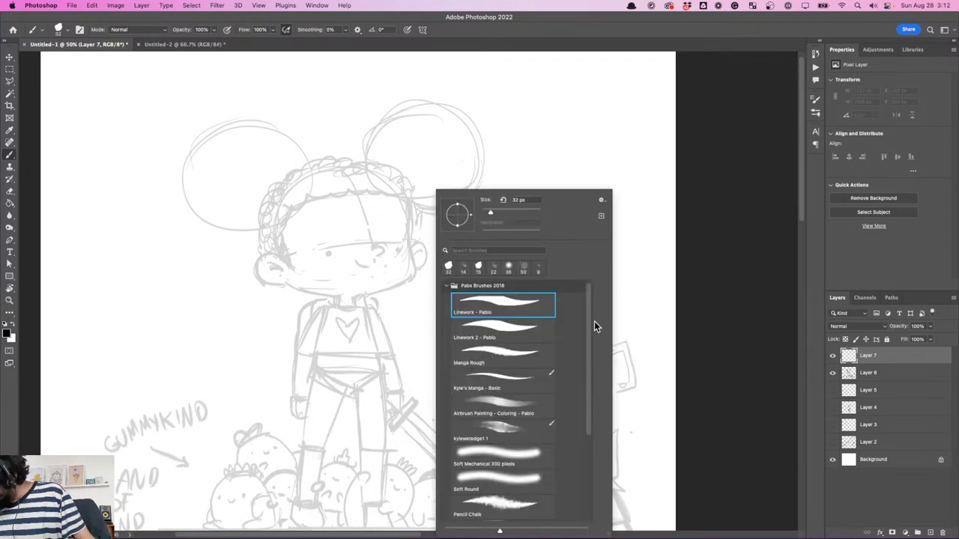
left_click(452, 288)
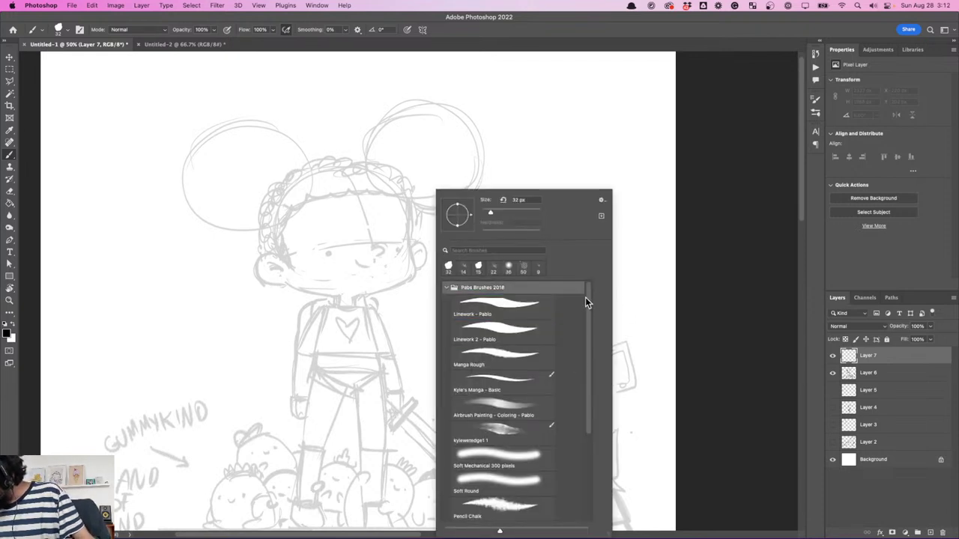
left_click(447, 287)
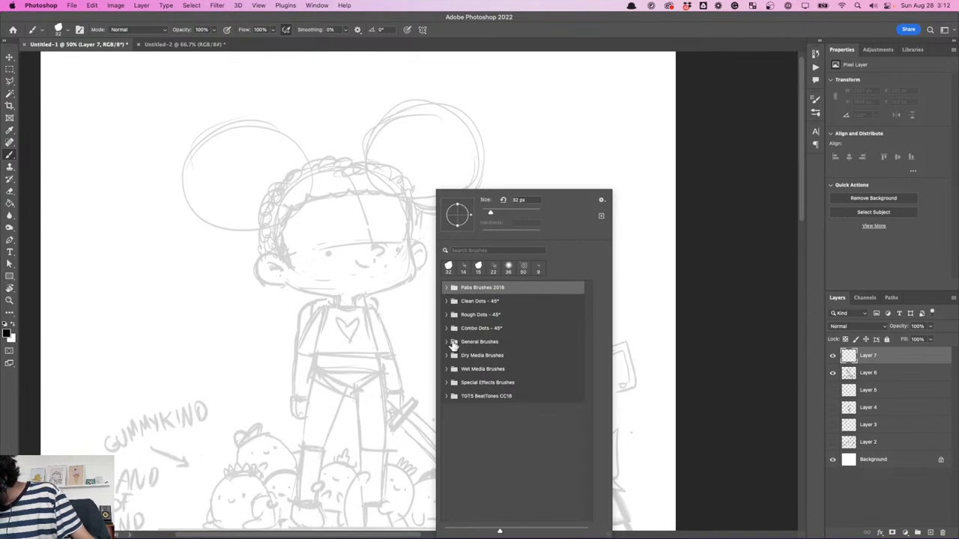
left_click(447, 301)
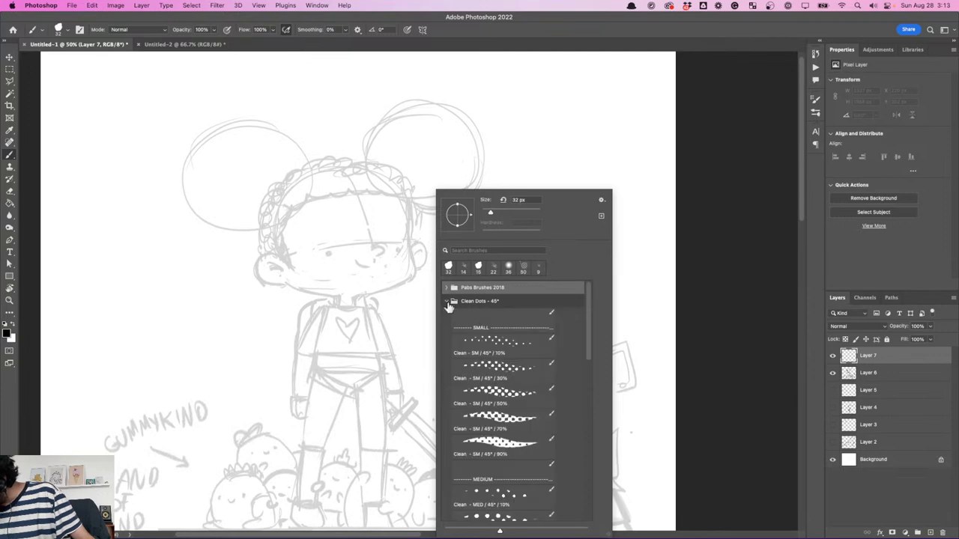
left_click_drag(587, 338, 587, 379)
left_click(498, 345)
mouse_move(266, 307)
left_mouse_down()
mouse_move(326, 335)
mouse_move(337, 374)
mouse_move(395, 395)
mouse_move(476, 367)
left_mouse_up()
key("super+z")
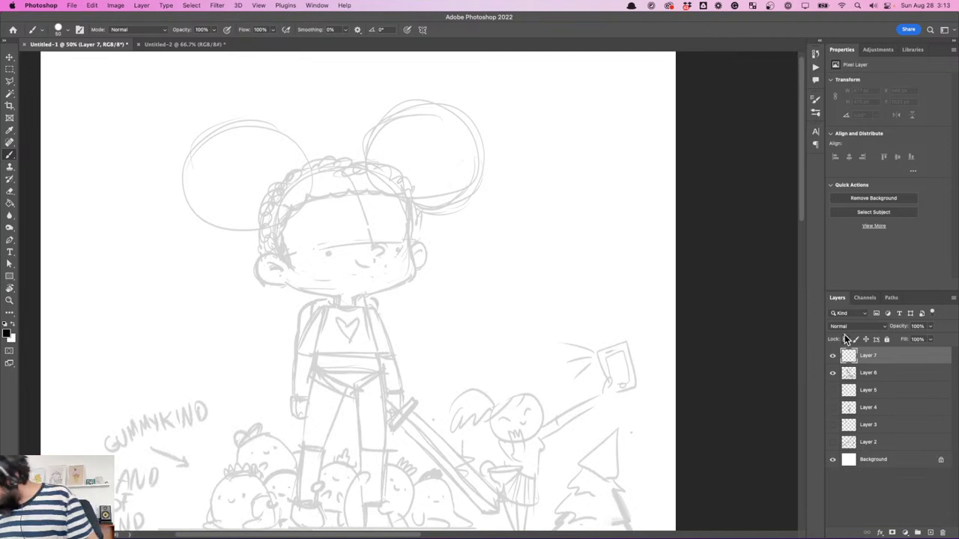
- Switch back to the Linework - Pablo brush, test it with one stroke across the figure, and undo the stroke
right_click(459, 266)
left_click_drag(609, 352, 589, 278)
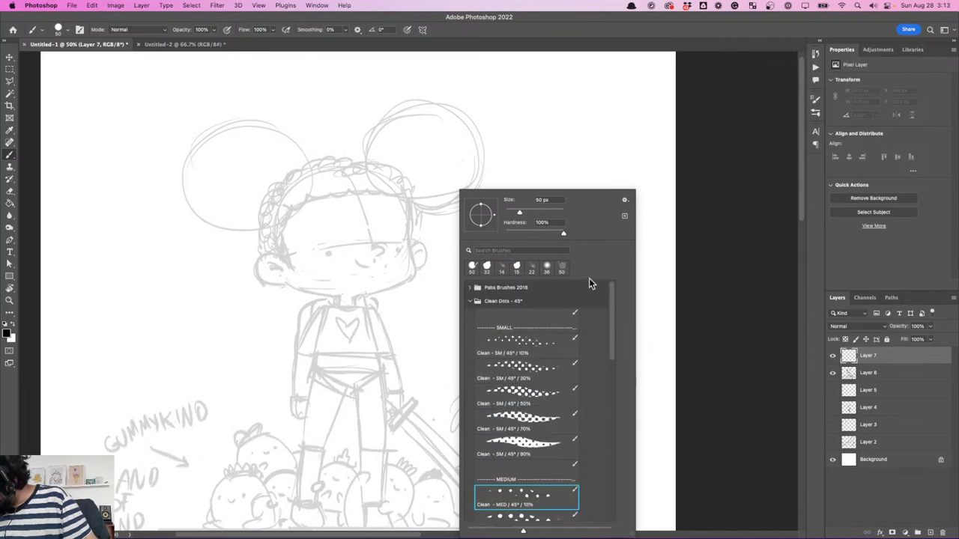
left_click(470, 288)
left_click(537, 313)
mouse_move(302, 276)
left_mouse_down()
mouse_move(336, 270)
mouse_move(440, 308)
left_mouse_up()
key("super+z")
- Try a brush size of 20 px with a test stroke on the girl's left-hand ear, and undo the stroke
key("super+plus")
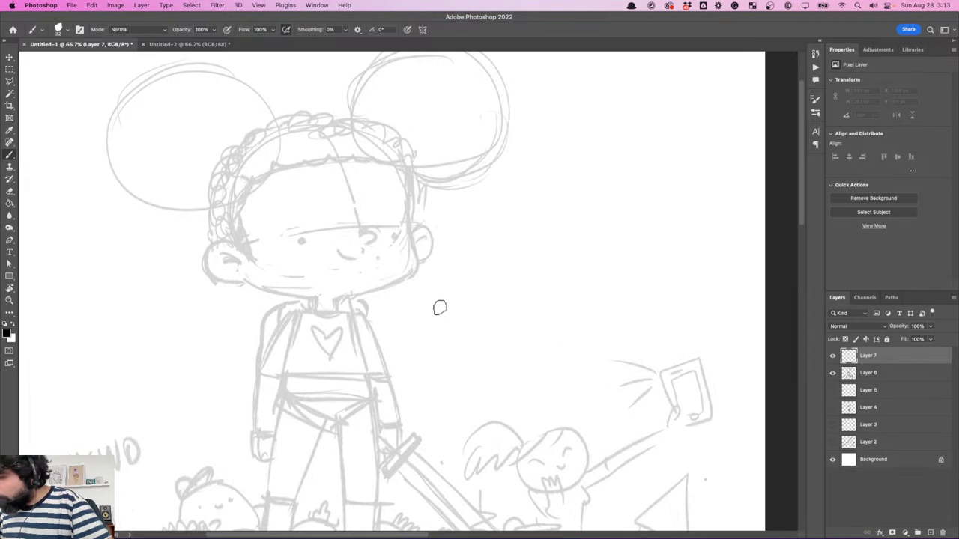
left_click_drag(420, 278, 484, 304)
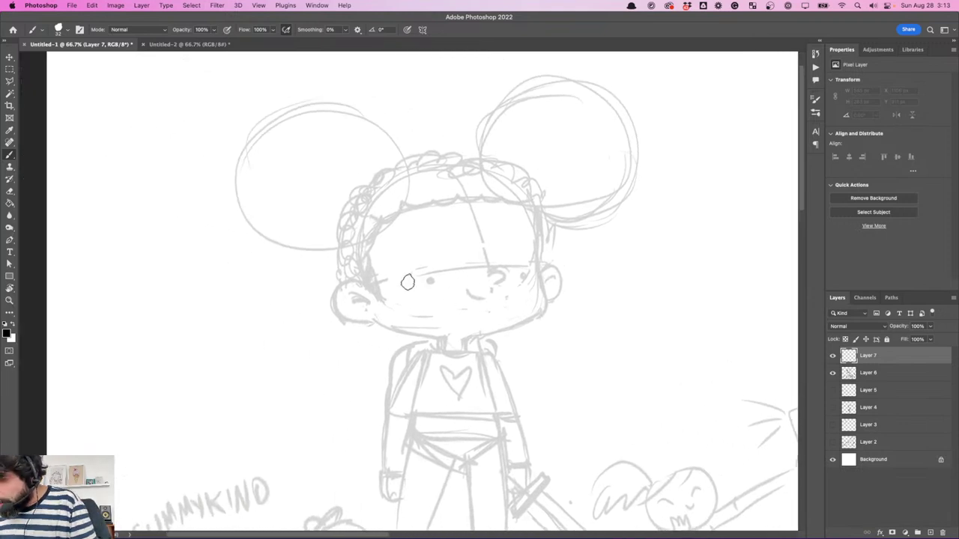
right_click(407, 283)
left_click(507, 200)
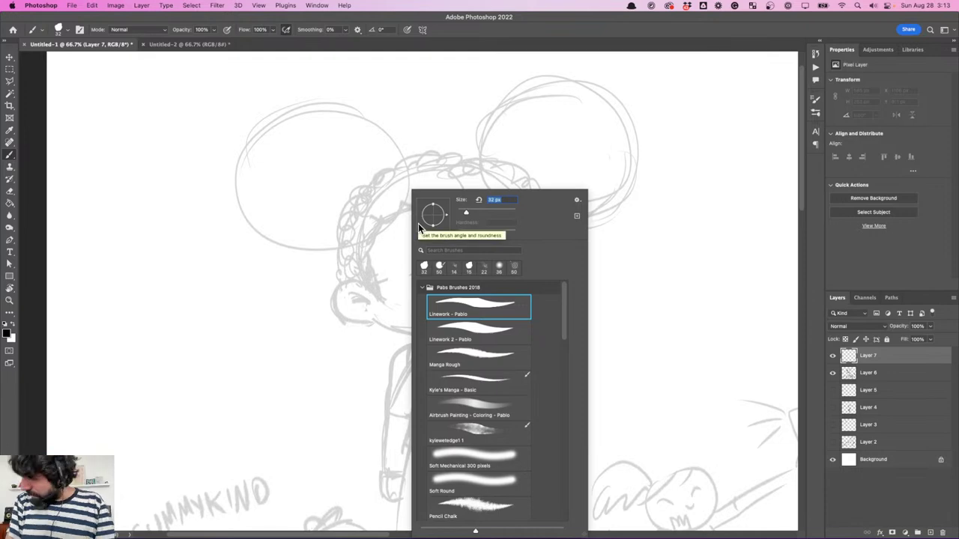
type("20")
key("Return")
mouse_move(373, 292)
left_mouse_down()
mouse_move(334, 290)
mouse_move(365, 323)
left_mouse_up()
key("super+z")
- Set the brush size to 18 px and ink the left-hand ear's round outline and inner curl over the sketch
right_click(432, 273)
left_click(508, 201)
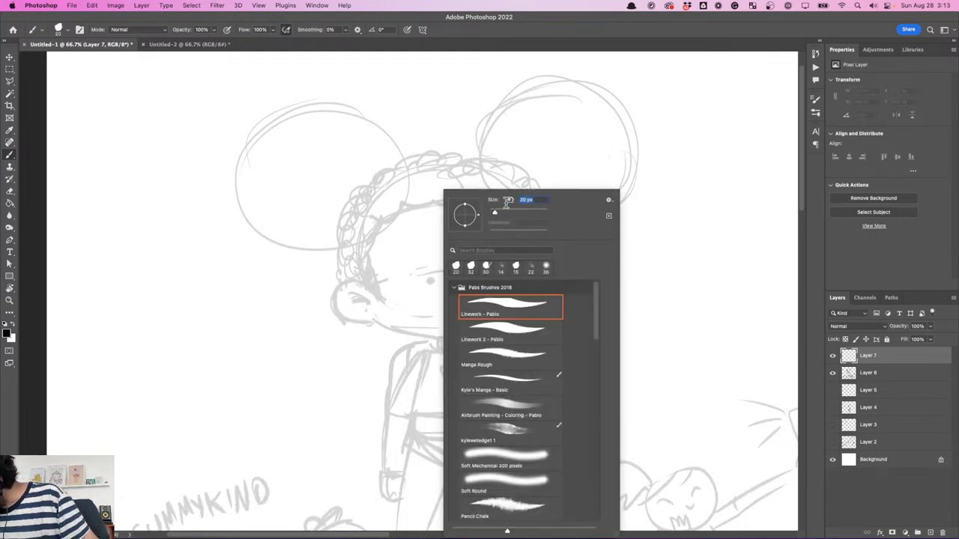
type("18")
key("Return")
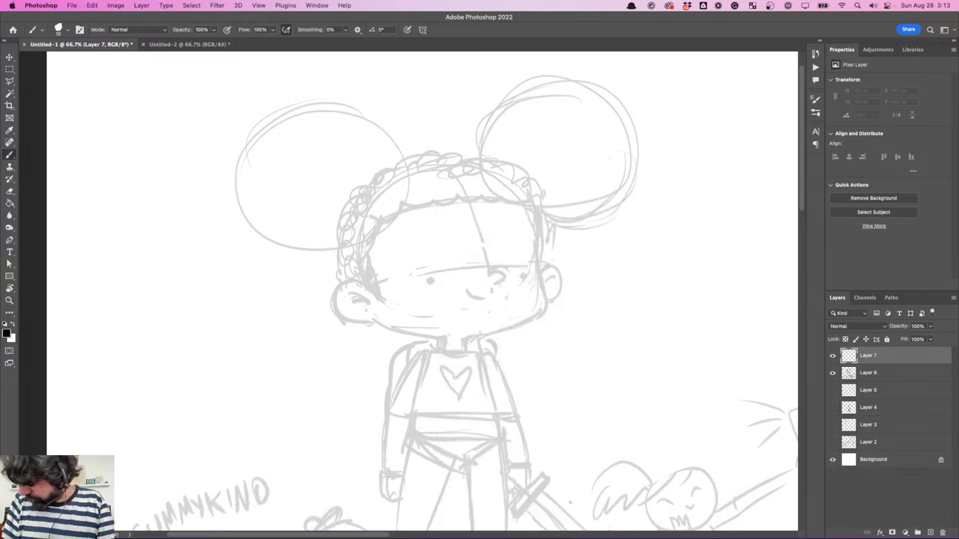
mouse_move(371, 291)
left_mouse_down()
mouse_move(343, 316)
mouse_move(367, 301)
left_mouse_up()
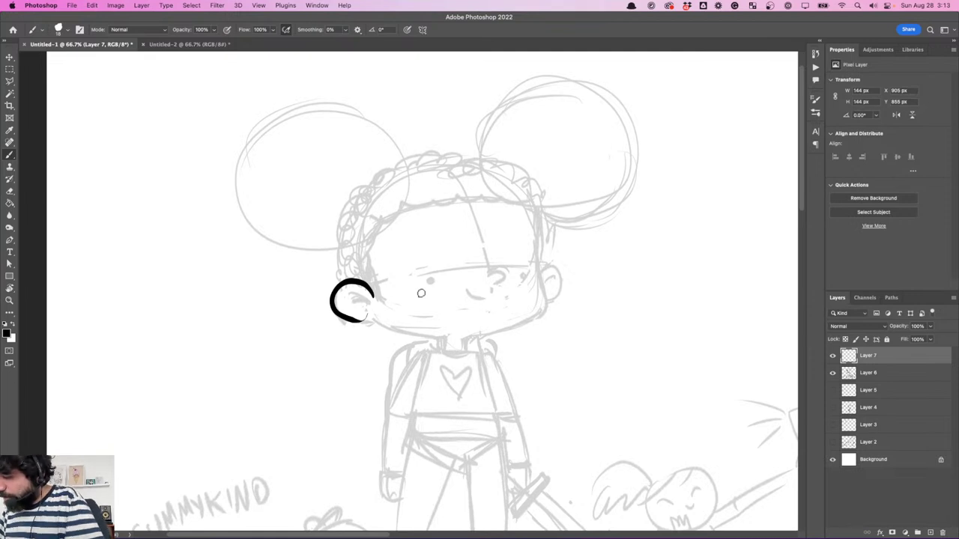
mouse_move(356, 299)
left_mouse_down()
mouse_move(367, 307)
mouse_move(361, 295)
left_mouse_up()
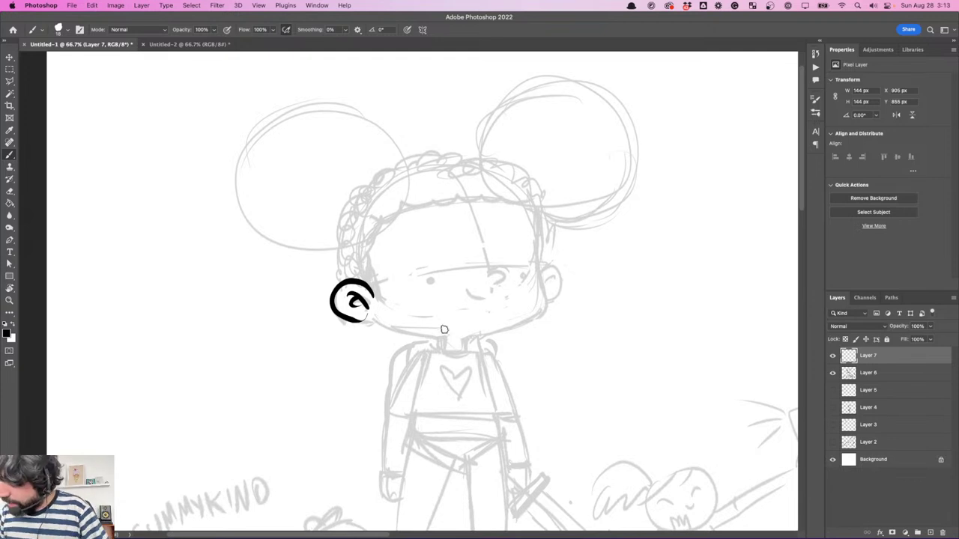
- Ink the face's right edge from the hairline around the jaw to the neck, plus the neck's other side and the collar
left_click_drag(607, 269, 597, 237)
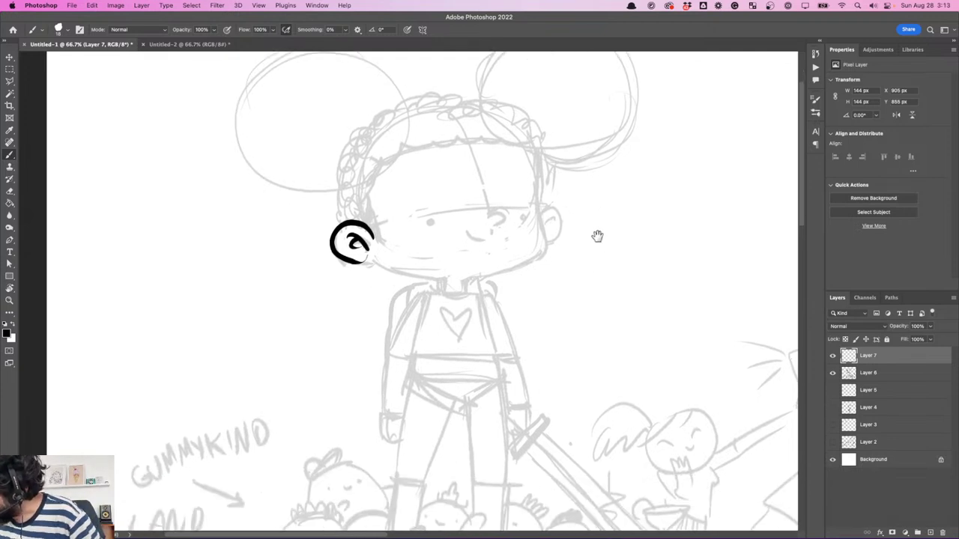
mouse_move(533, 154)
left_mouse_down()
mouse_move(532, 222)
mouse_move(534, 200)
mouse_move(550, 255)
left_mouse_up()
key("ctrl+z")
mouse_move(537, 199)
left_mouse_down()
mouse_move(547, 250)
mouse_move(461, 292)
mouse_move(520, 265)
left_mouse_up()
key("ctrl+z")
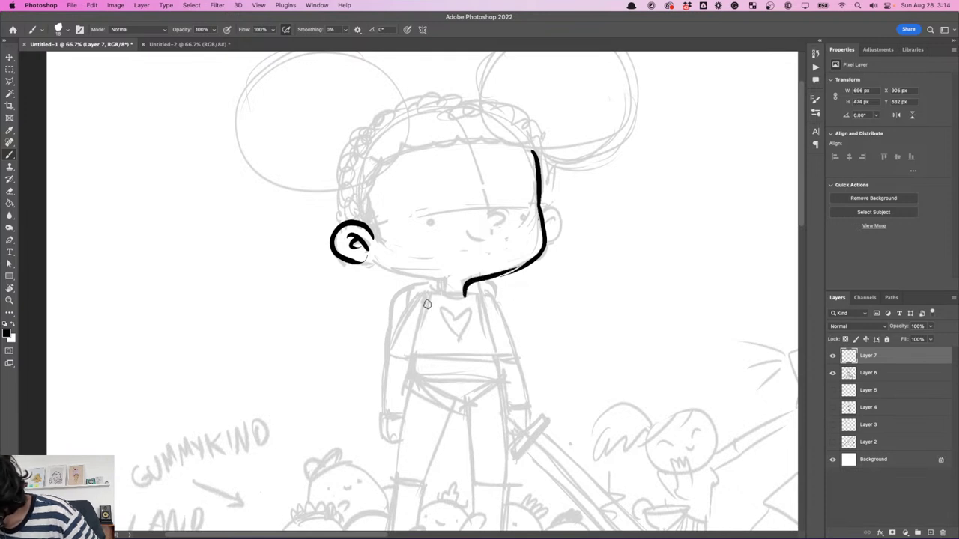
mouse_move(443, 282)
left_mouse_down()
mouse_move(447, 299)
mouse_move(472, 296)
left_mouse_up()
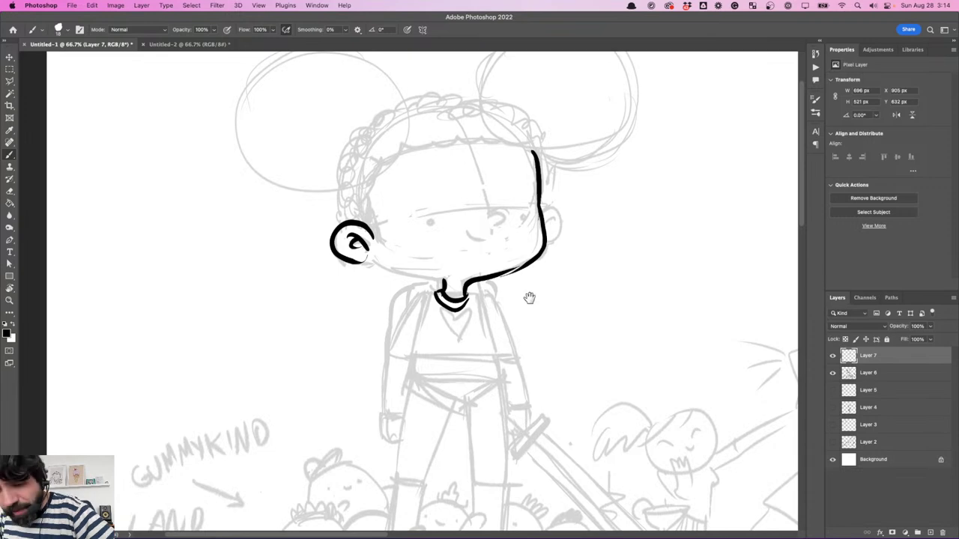
- Ink the narrow backpack strap running down from the girl's left-hand shoulder beside the collar
key("super+plus")
mouse_move(453, 302)
left_mouse_down()
mouse_move(464, 301)
mouse_move(457, 292)
mouse_move(459, 312)
mouse_move(505, 293)
mouse_move(431, 295)
mouse_move(422, 339)
mouse_move(439, 296)
mouse_move(423, 344)
left_mouse_up()
key("super+z")
key("super+z")
key("super+z")
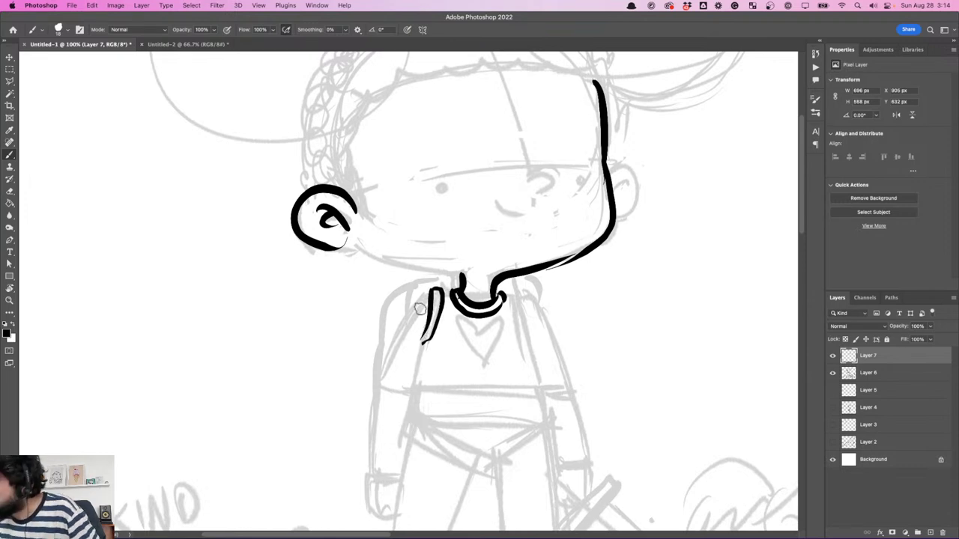
- Ink the left-hand arm over the sketch, with its sleeve outlines, elbow crease, cuff and small fingered hand
scroll(591, 336, "down", 3)
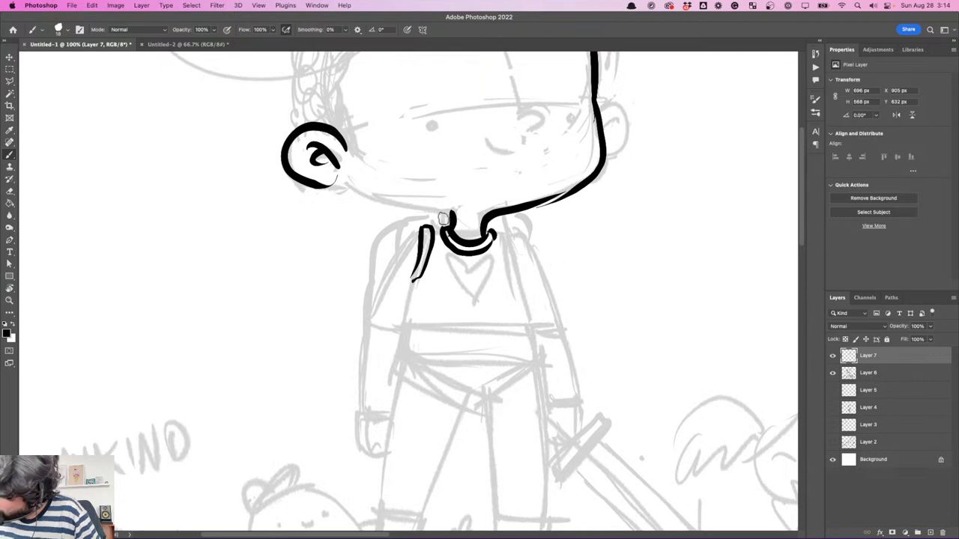
scroll(408, 292, "down", 3)
scroll(409, 293, "left", 2)
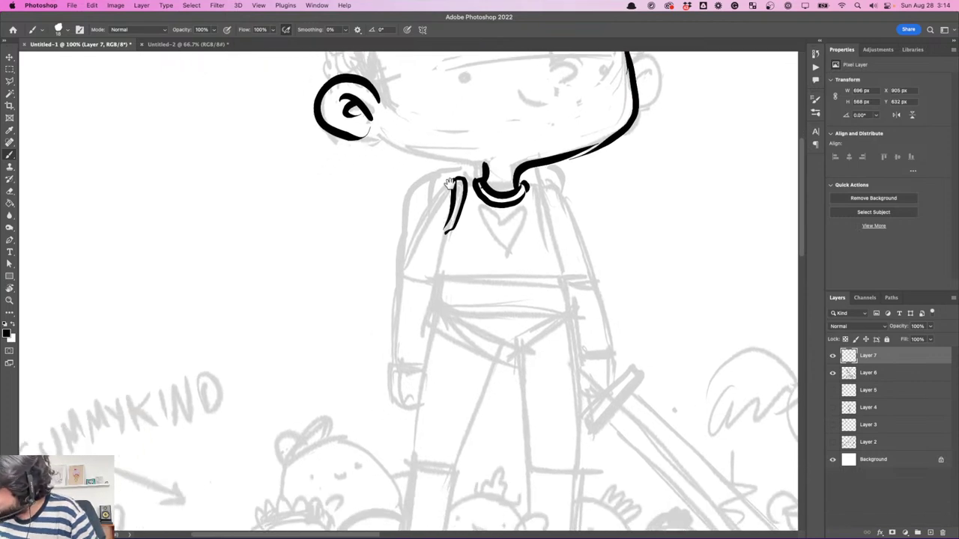
left_click_drag(454, 180, 392, 276)
mouse_move(450, 225)
left_mouse_down()
mouse_move(424, 289)
mouse_move(434, 277)
mouse_move(381, 356)
mouse_move(410, 363)
left_mouse_up()
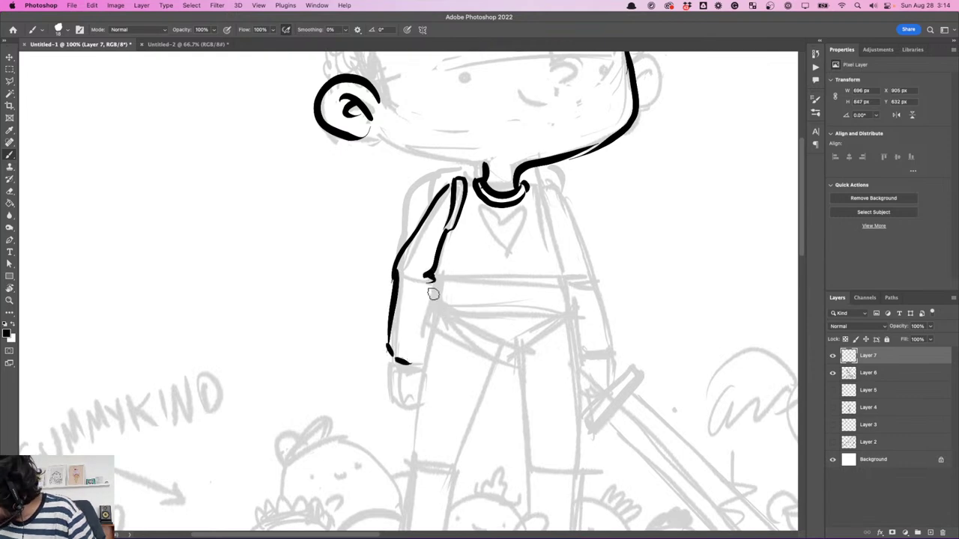
mouse_move(431, 280)
left_mouse_down()
mouse_move(419, 356)
mouse_move(395, 364)
mouse_move(425, 360)
left_mouse_up()
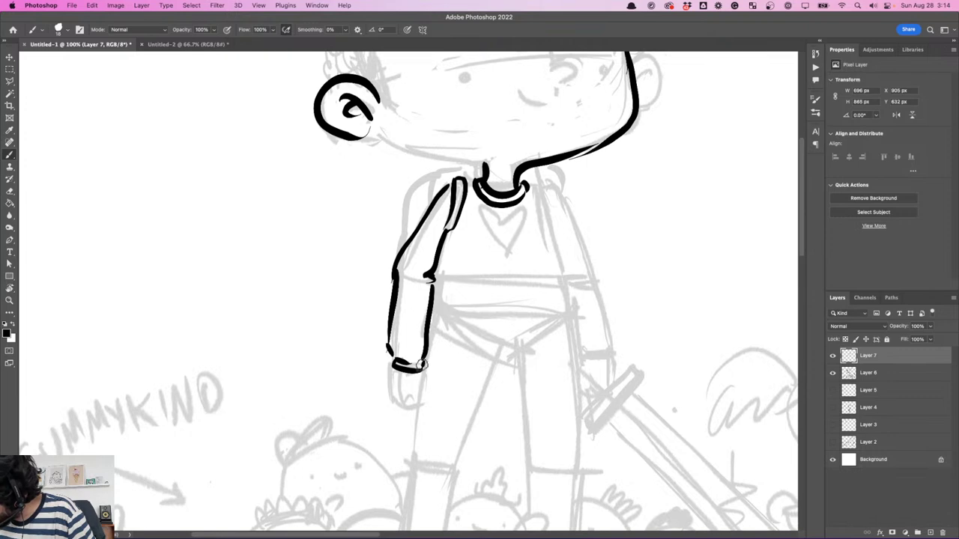
scroll(419, 359, "down", 5)
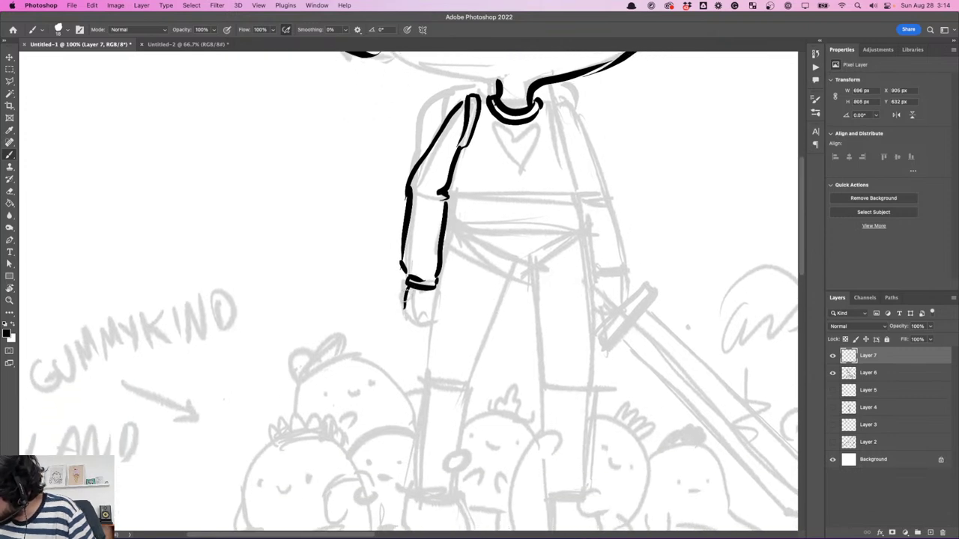
mouse_move(405, 292)
left_mouse_down()
mouse_move(409, 315)
mouse_move(425, 323)
mouse_move(437, 310)
mouse_move(430, 324)
mouse_move(411, 313)
left_mouse_up()
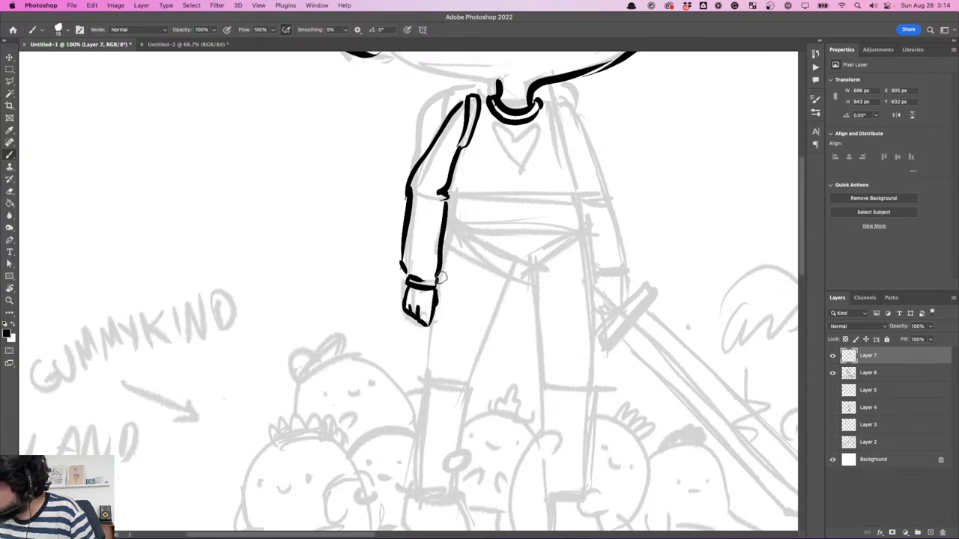
- Try two hem strokes for the shirt from the left-hand cuff across the hips, undoing each one
left_click_drag(639, 259, 567, 283)
scroll(592, 273, "down", 3)
scroll(591, 273, "right", 1)
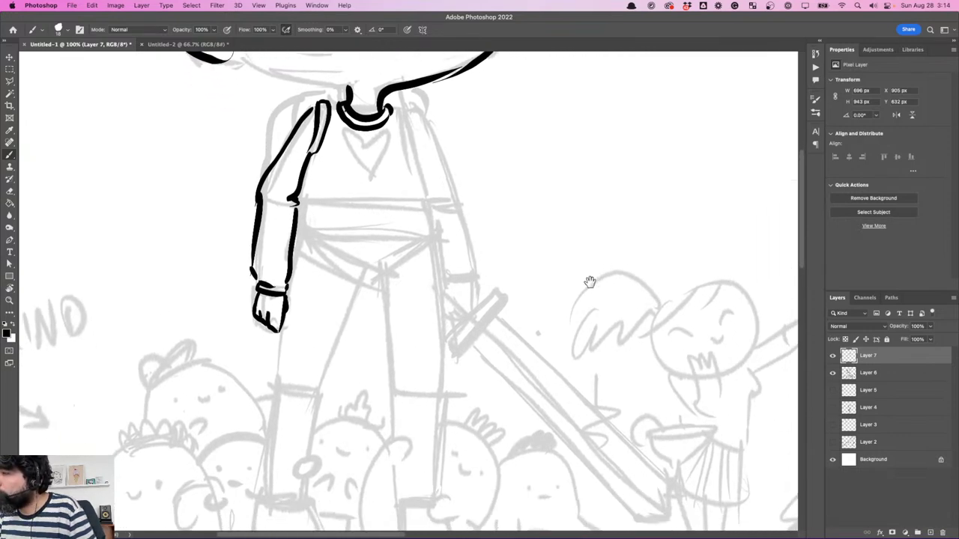
left_click_drag(582, 285, 626, 252)
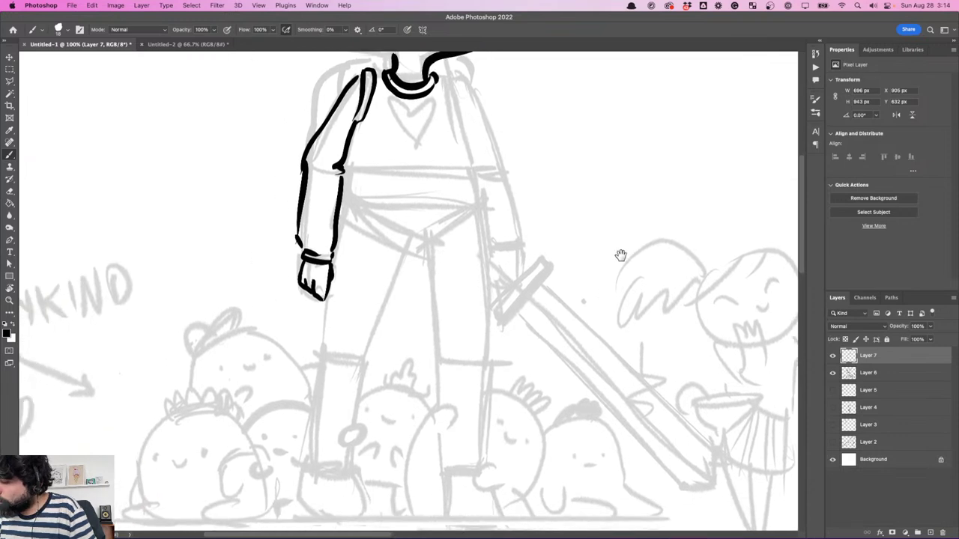
left_click_drag(591, 221, 602, 271)
scroll(602, 270, "left", 4)
scroll(602, 271, "down", 1)
scroll(599, 272, "up", 2)
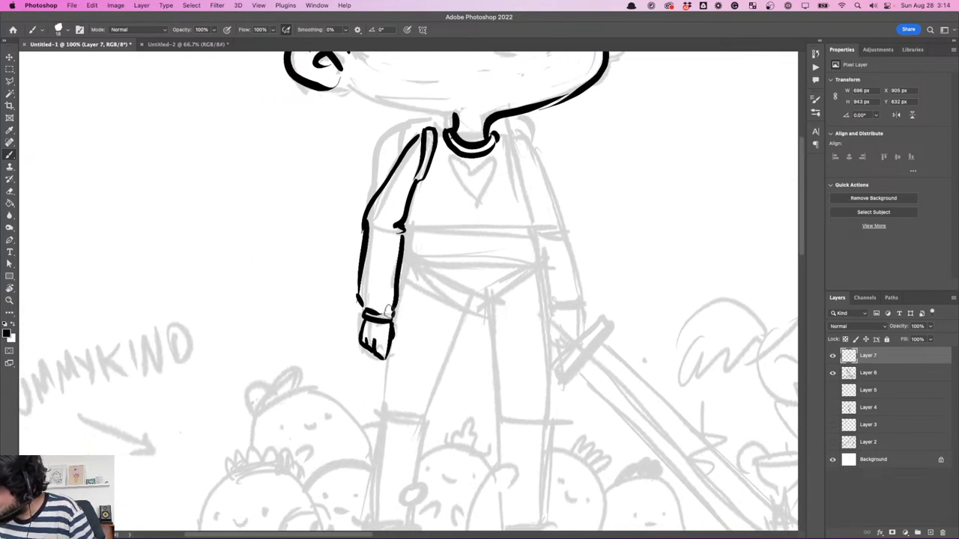
left_click_drag(418, 314, 535, 316)
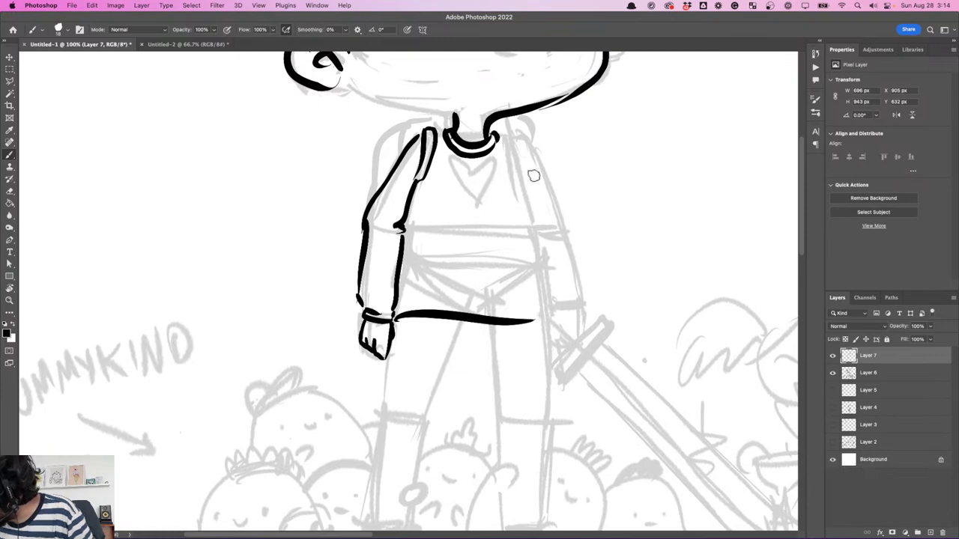
key("super+z")
left_click_drag(395, 321, 537, 300)
key("super+z")
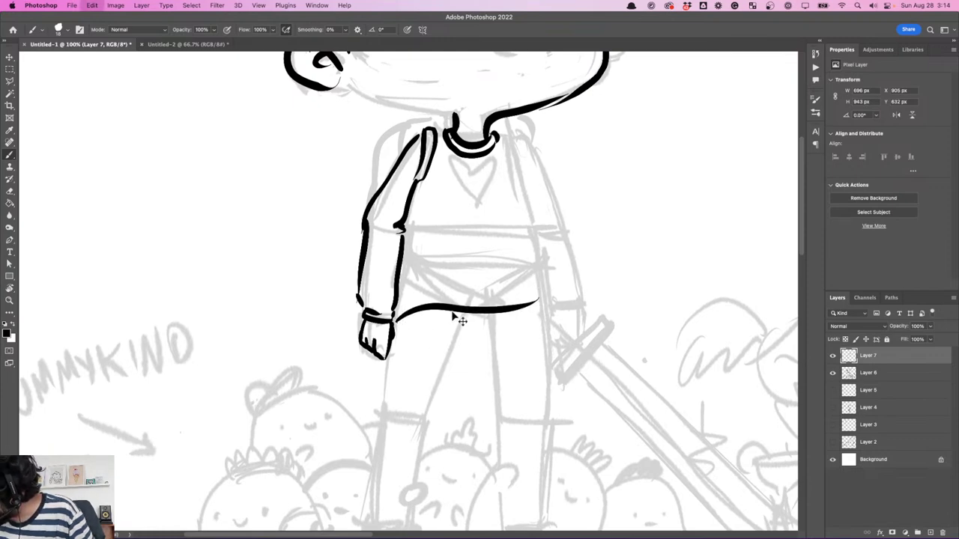
- Ink the shirt's hem from the left-hand cuff across the hips, plus the backpack strap on the right-hand shoulder
left_click_drag(400, 320, 529, 306)
mouse_move(522, 171)
left_mouse_down()
mouse_move(519, 158)
mouse_move(519, 182)
left_mouse_up()
mouse_move(517, 137)
left_mouse_down()
mouse_move(523, 179)
mouse_move(518, 135)
left_mouse_up()
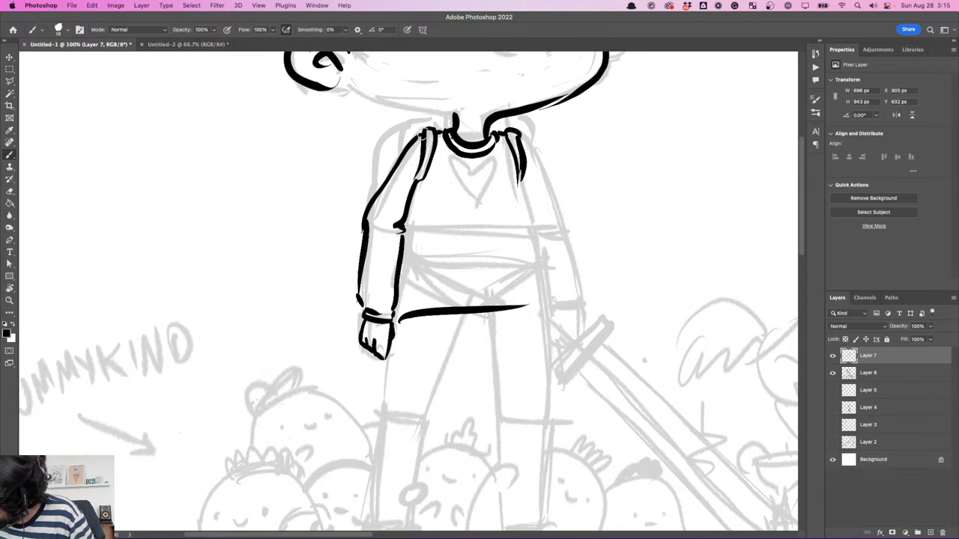
- Ink the backpack's rounded outline showing behind both of the girl's shoulders
left_click_drag(442, 163, 531, 196)
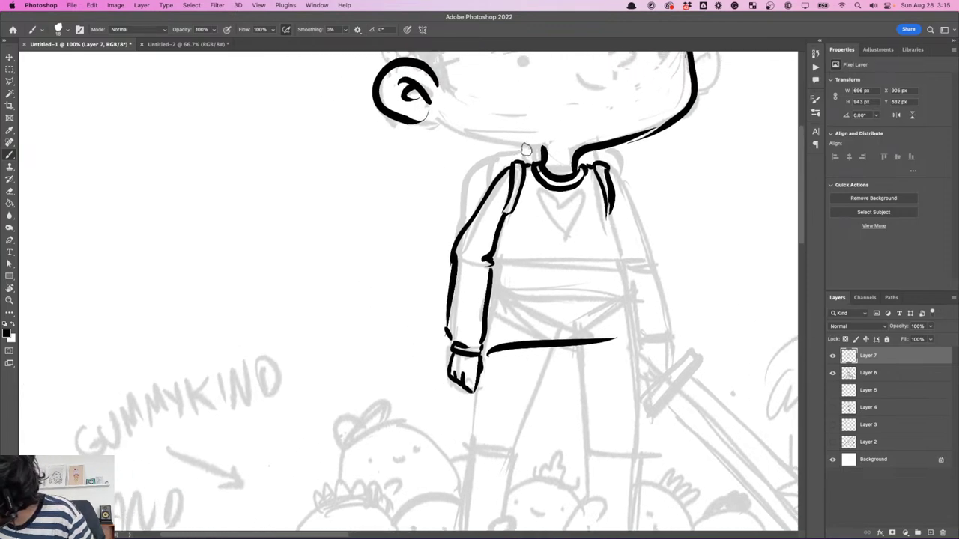
mouse_move(526, 151)
left_mouse_down()
mouse_move(469, 177)
mouse_move(467, 225)
left_mouse_up()
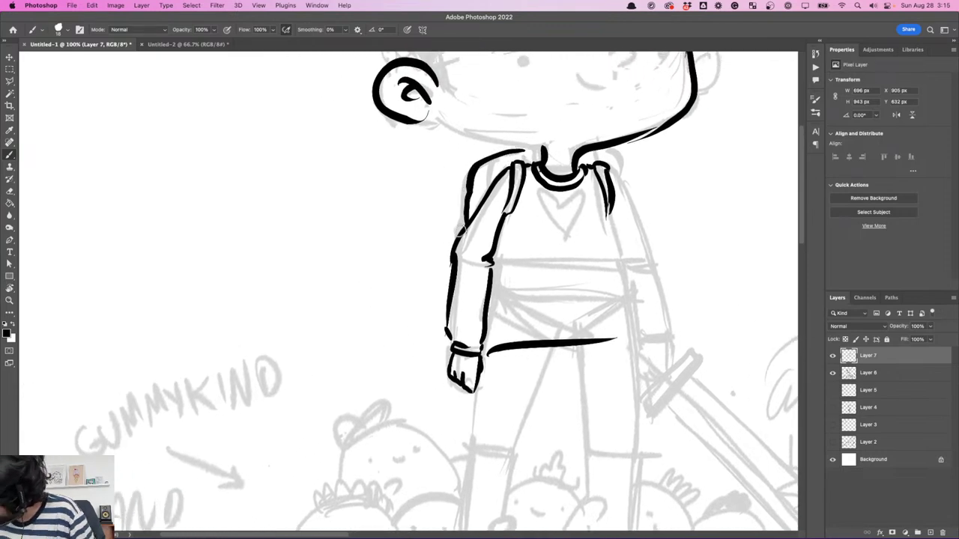
mouse_move(516, 151)
left_mouse_down()
mouse_move(631, 162)
mouse_move(623, 173)
left_mouse_up()
key("super+z")
left_click_drag(659, 199, 615, 172)
- Ink the right-hand upper sleeve's outer edge and the shirt's right side, joining the hem at both ends
left_click_drag(574, 140, 606, 239)
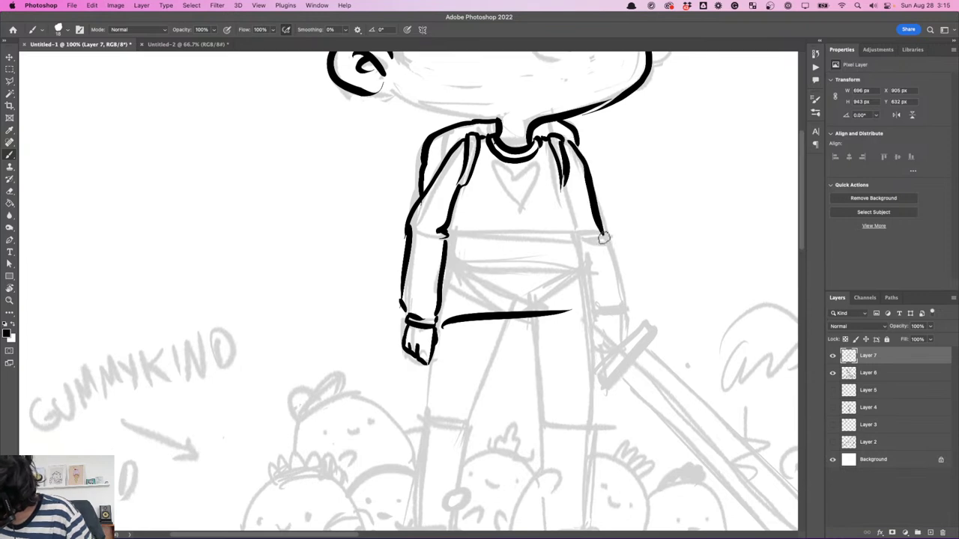
mouse_move(569, 196)
left_mouse_down()
mouse_move(583, 267)
mouse_move(572, 319)
mouse_move(564, 309)
mouse_move(591, 318)
left_mouse_up()
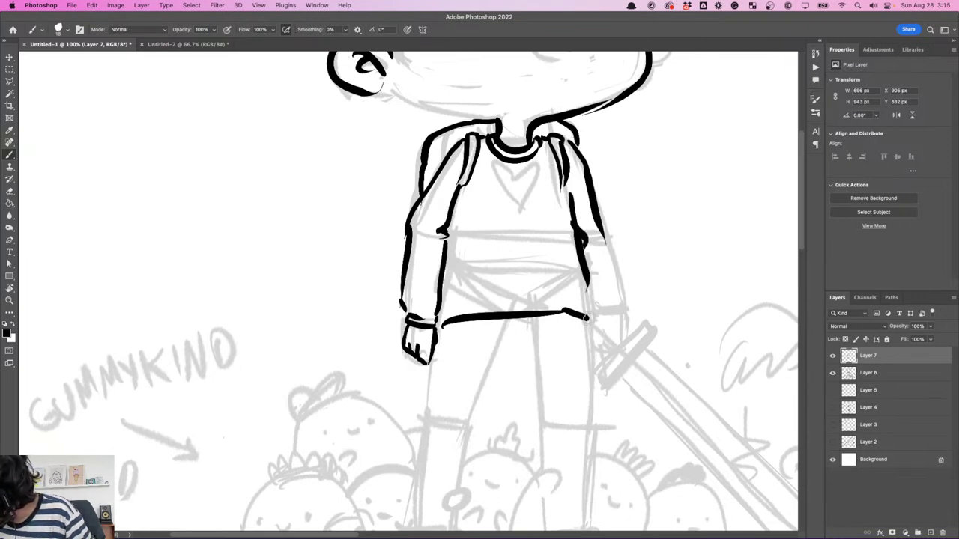
left_click_drag(587, 282, 592, 316)
left_click_drag(449, 322, 436, 325)
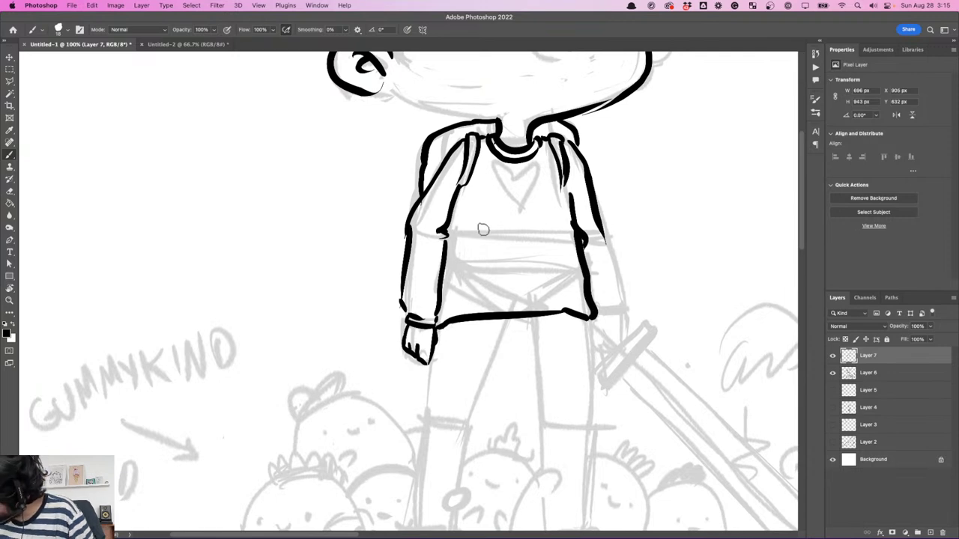
- Ink two short fold lines at the waist beside the left-hand arm and a solid black heart on the chest
left_click_drag(444, 280, 488, 251)
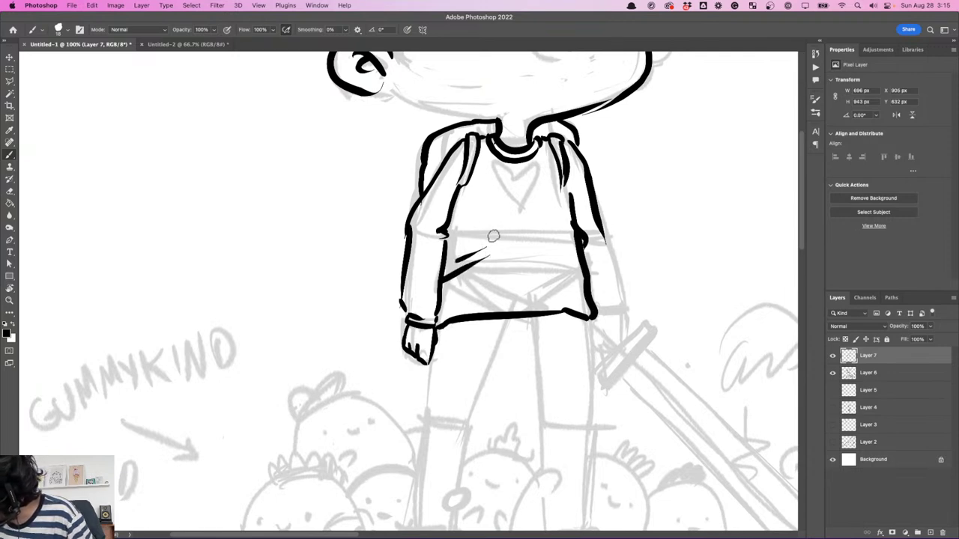
mouse_move(525, 197)
left_mouse_down()
mouse_move(502, 189)
mouse_move(524, 220)
left_mouse_up()
key("super+z")
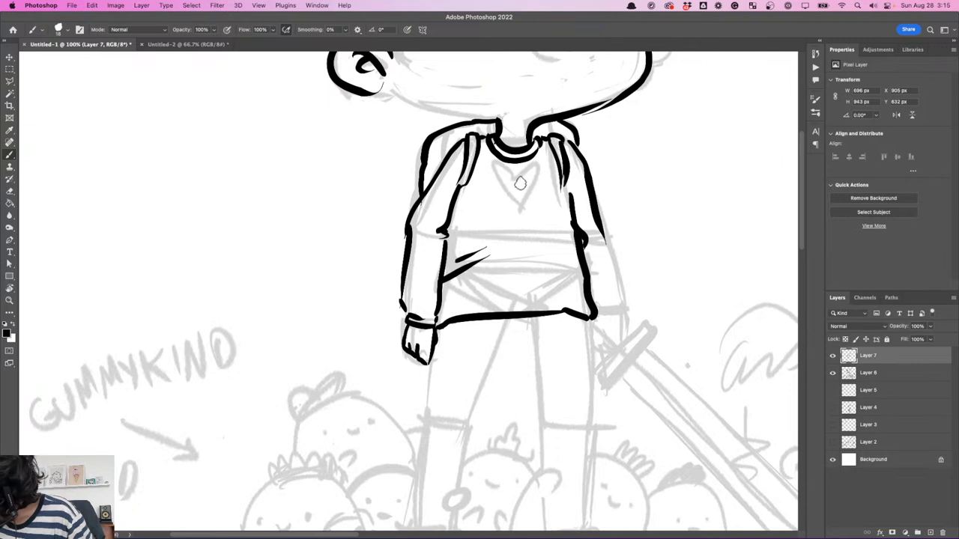
mouse_move(522, 184)
left_mouse_down()
mouse_move(522, 206)
mouse_move(523, 180)
mouse_move(504, 188)
mouse_move(526, 201)
mouse_move(544, 177)
left_mouse_up()
- Finish the right-hand strap's lower end and ink the right-hand forearm, cuff and hand
left_click_drag(660, 272, 584, 264)
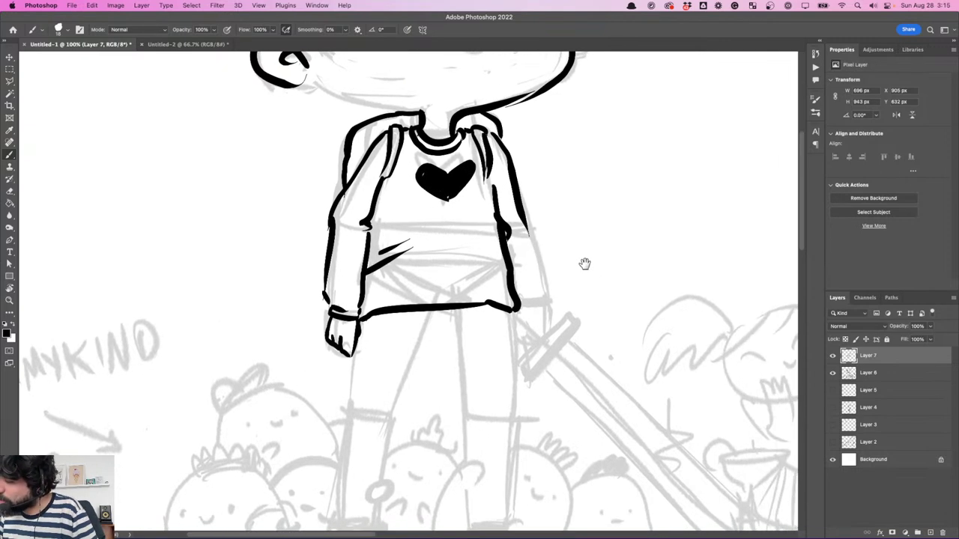
mouse_move(489, 176)
left_mouse_down()
mouse_move(493, 190)
mouse_move(501, 179)
left_mouse_up()
left_click_drag(599, 282, 589, 245)
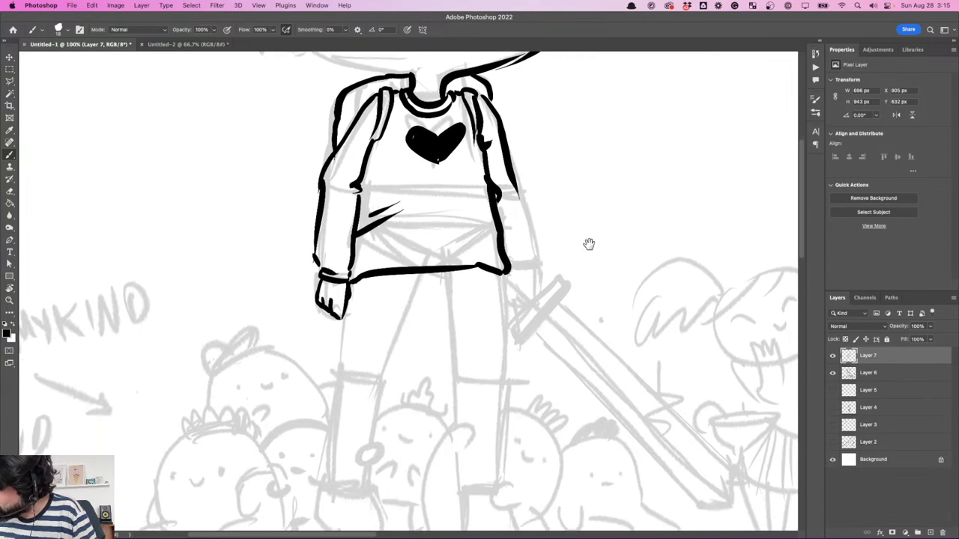
left_click_drag(509, 266, 536, 265)
mouse_move(516, 188)
left_mouse_down()
mouse_move(533, 262)
mouse_move(529, 255)
mouse_move(520, 310)
left_mouse_up()
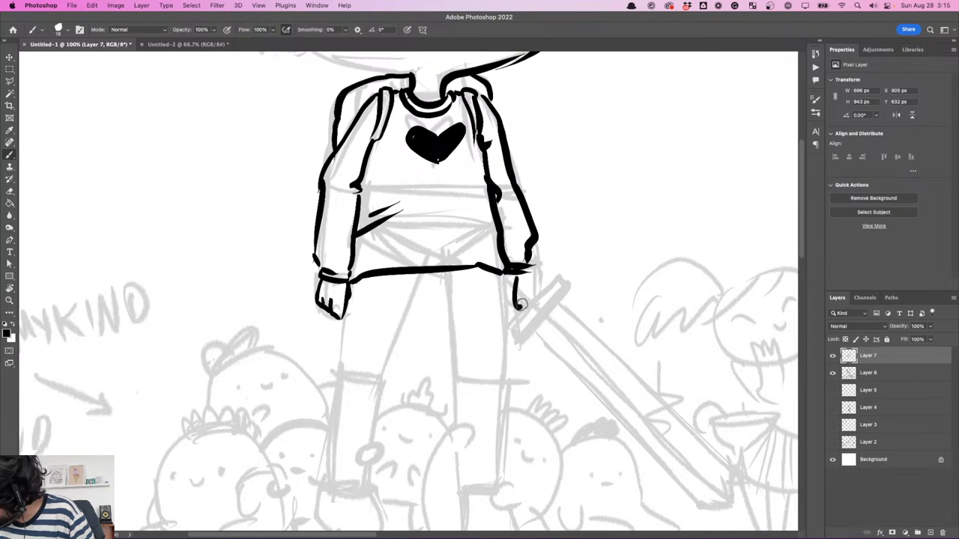
mouse_move(528, 268)
left_mouse_down()
mouse_move(531, 294)
mouse_move(588, 284)
mouse_move(536, 239)
left_mouse_up()
- Ink the sword's slanted crossguard as a narrow bar against the right-hand fist
scroll(584, 281, "down", 2)
scroll(584, 282, "right", 1)
left_click_drag(485, 292, 539, 242)
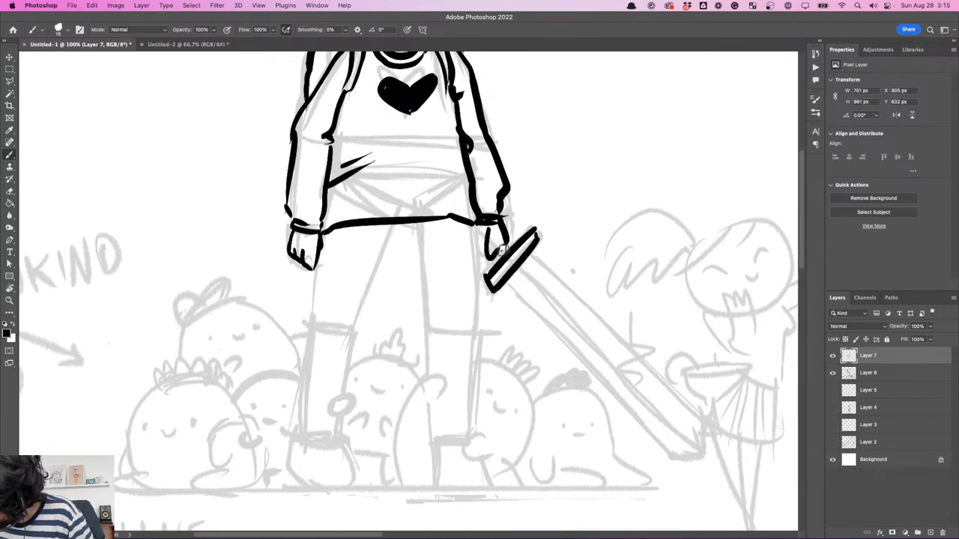
- Ink both sides of the left-hand leg and the small creature's hand gripping it near the ankle
scroll(482, 264, "down", 3)
scroll(483, 265, "left", 2)
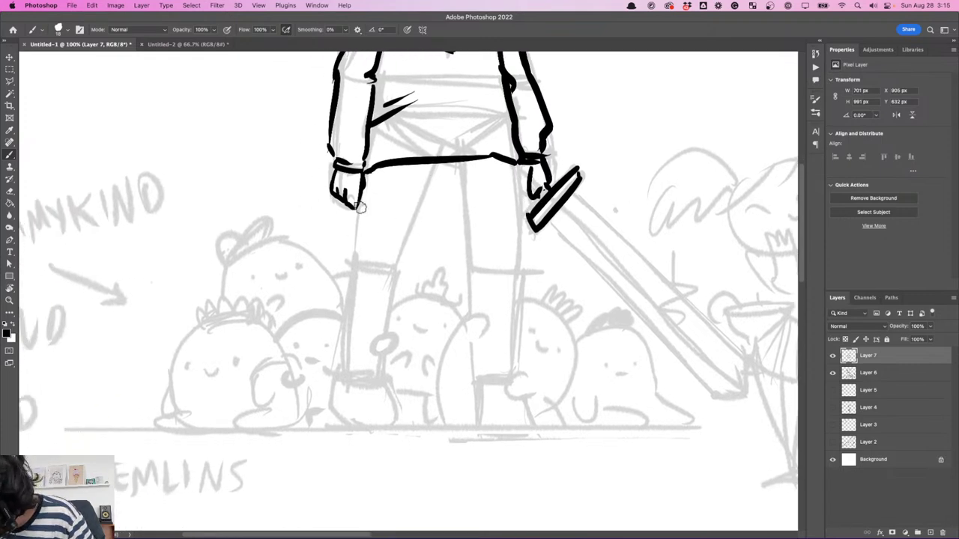
left_click_drag(361, 207, 350, 376)
mouse_move(431, 172)
left_mouse_down()
mouse_move(400, 250)
mouse_move(380, 358)
left_mouse_up()
key("super+z")
left_click_drag(431, 174, 379, 355)
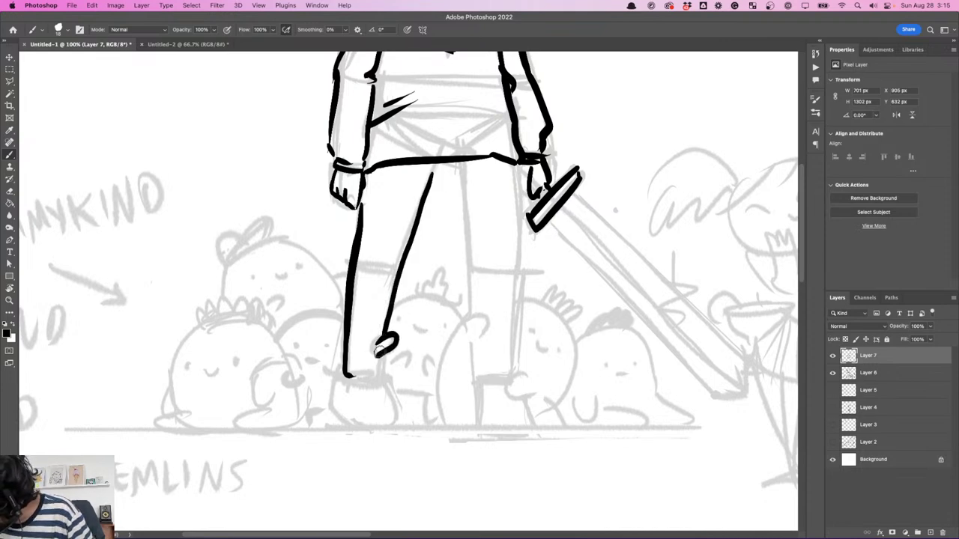
- Ink the right-hand leg's inner edge and the hugging creature's arm and curved back beside it
left_click_drag(520, 352, 488, 304)
mouse_move(402, 124)
left_mouse_down()
mouse_move(434, 216)
mouse_move(439, 271)
left_mouse_up()
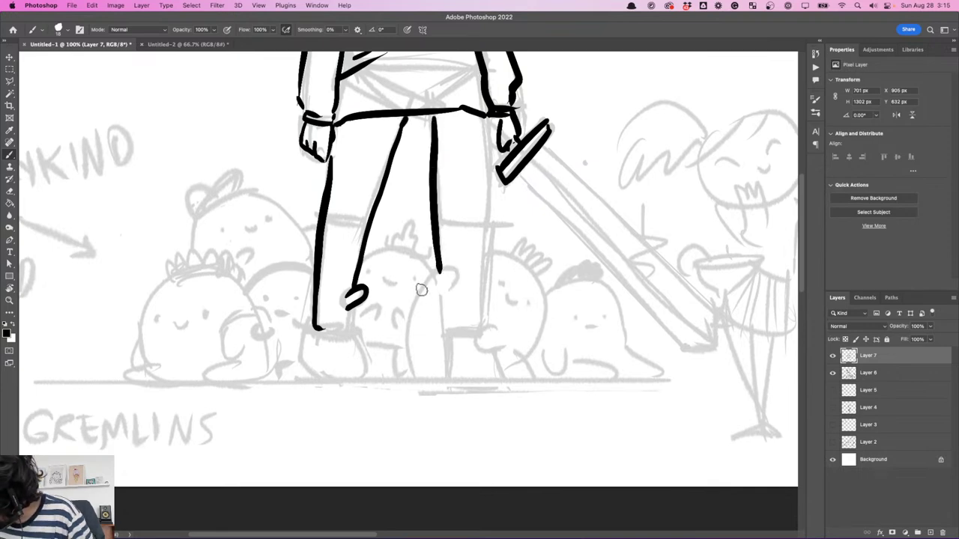
mouse_move(412, 376)
left_mouse_down()
mouse_move(411, 330)
mouse_move(450, 268)
mouse_move(440, 294)
left_mouse_up()
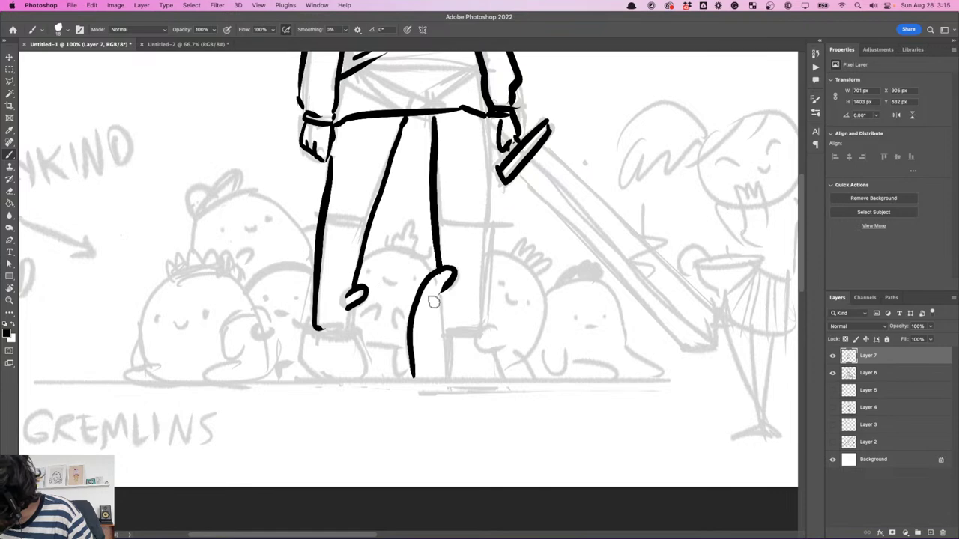
- Ink the right-hand leg's outer edge, trouser cuff and shoe, with the creature's hand clutching the ankle
left_click_drag(496, 119, 481, 325)
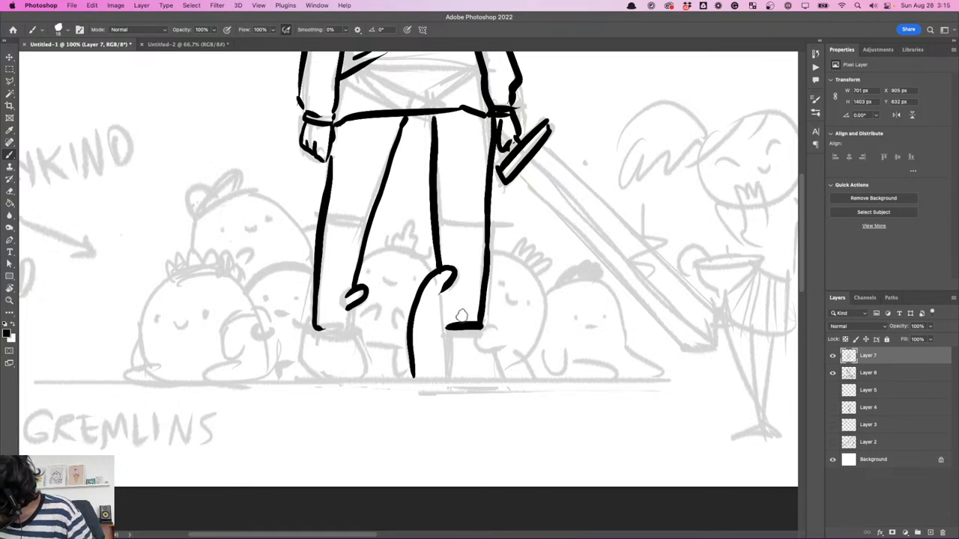
mouse_move(444, 293)
left_mouse_down()
mouse_move(446, 340)
mouse_move(476, 331)
left_mouse_up()
mouse_move(447, 335)
left_mouse_down()
mouse_move(449, 372)
mouse_move(506, 378)
left_mouse_up()
mouse_move(481, 334)
left_mouse_down()
mouse_move(480, 348)
mouse_move(501, 354)
left_mouse_up()
- Ink the hugging creature's head, spiky hair tuft, round body and feet around the right-hand leg
scroll(595, 248, "down", 2)
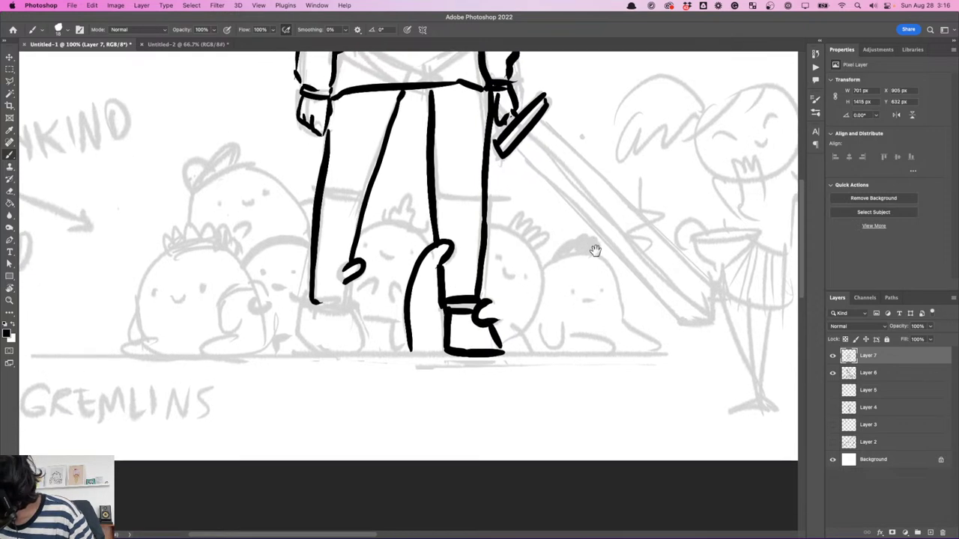
mouse_move(489, 216)
left_mouse_down()
mouse_move(521, 202)
mouse_move(538, 239)
left_mouse_up()
key("super+z")
mouse_move(541, 257)
left_mouse_down()
mouse_move(510, 330)
mouse_move(528, 336)
left_mouse_up()
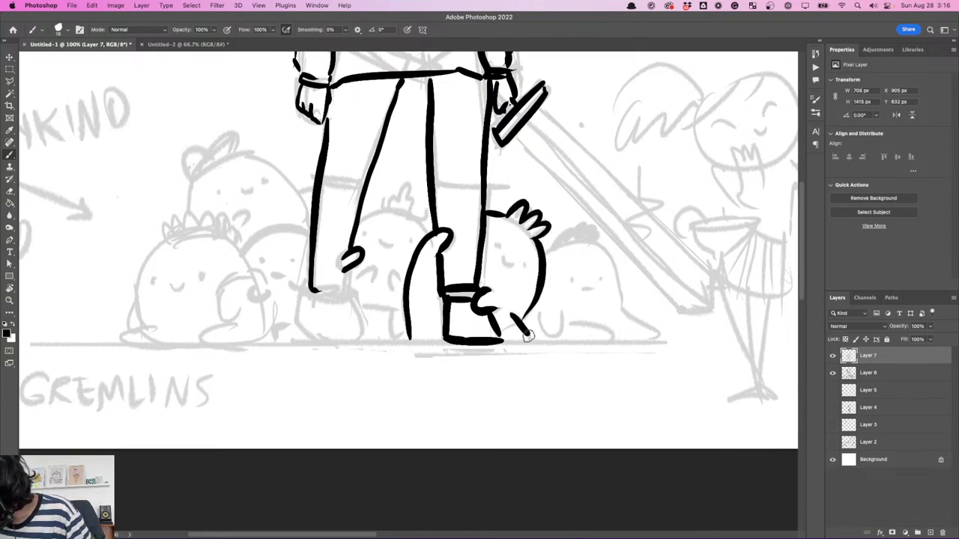
left_click_drag(409, 334, 427, 339)
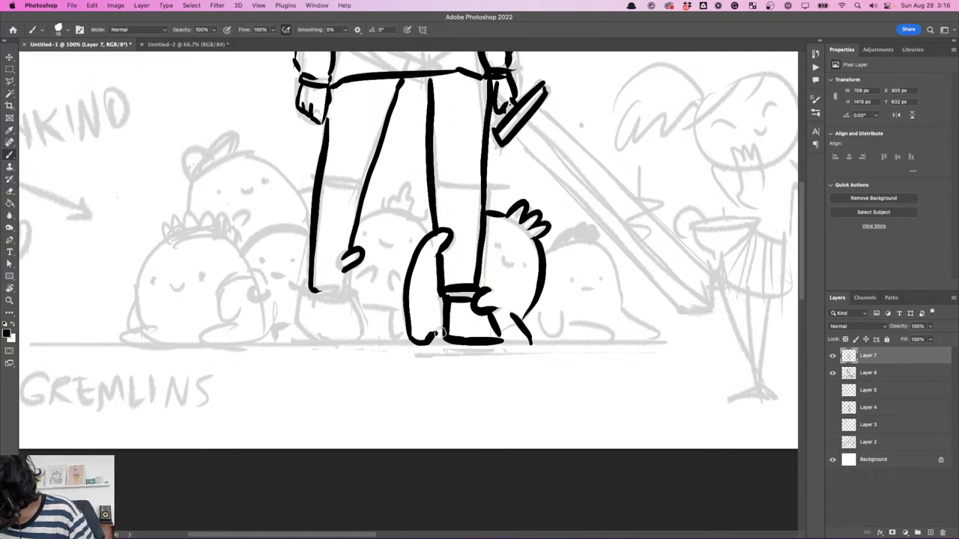
- Ink the hugging creature's face with two dot eyes and a small curved smile
left_click(491, 244)
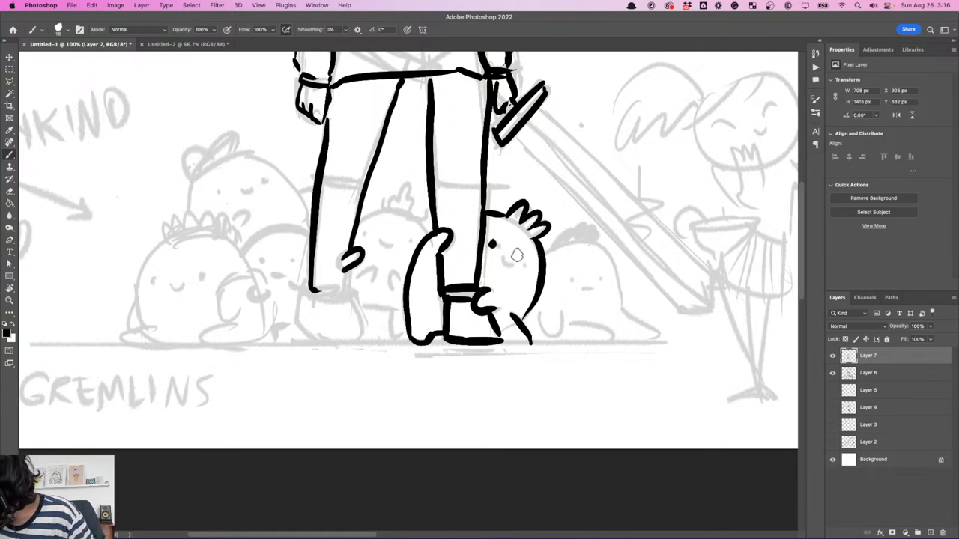
left_click(532, 266)
left_click_drag(502, 259, 523, 260)
- Ink the outermost right creature's hair tuft, sloping back, arm and feet down to the ground line
scroll(523, 259, "right", 3)
scroll(522, 259, "down", 1)
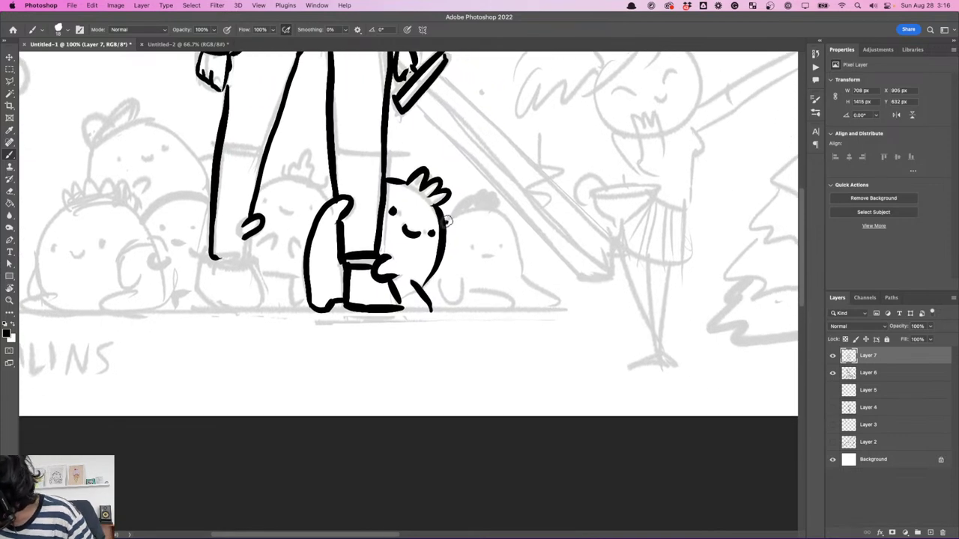
mouse_move(448, 220)
left_mouse_down()
mouse_move(490, 196)
mouse_move(492, 210)
left_mouse_up()
left_click_drag(546, 251, 513, 221)
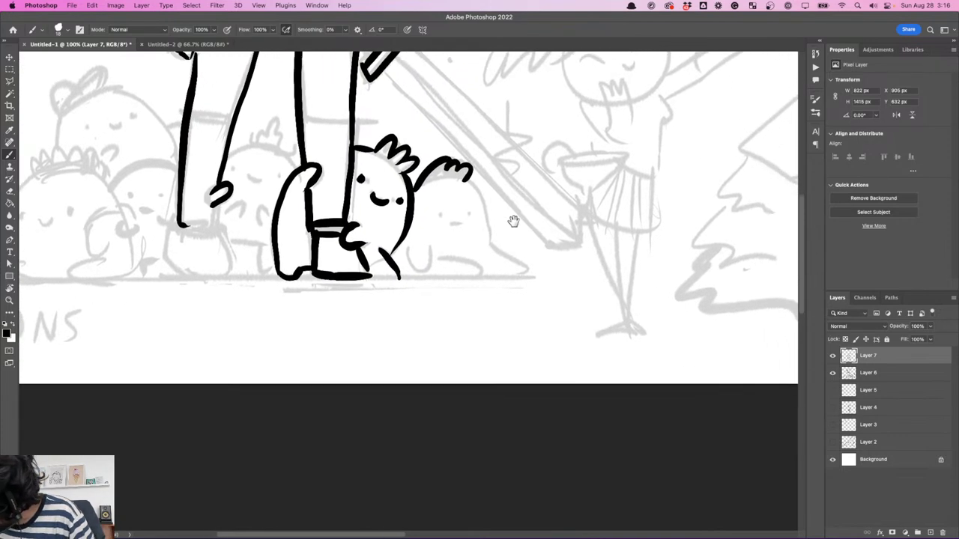
mouse_move(470, 176)
left_mouse_down()
mouse_move(497, 253)
mouse_move(489, 243)
mouse_move(527, 275)
left_mouse_up()
left_click_drag(445, 259, 485, 275)
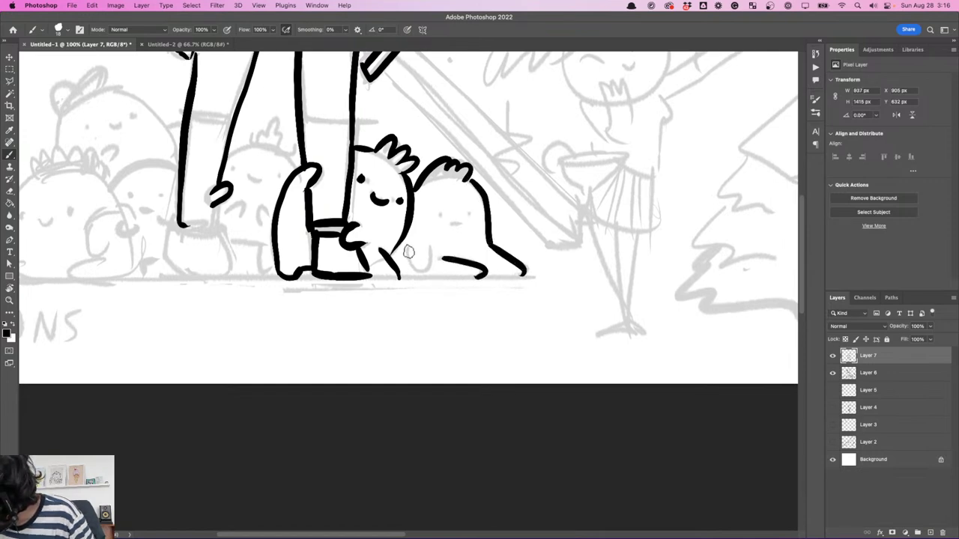
mouse_move(409, 247)
left_mouse_down()
mouse_move(421, 268)
mouse_move(434, 249)
left_mouse_up()
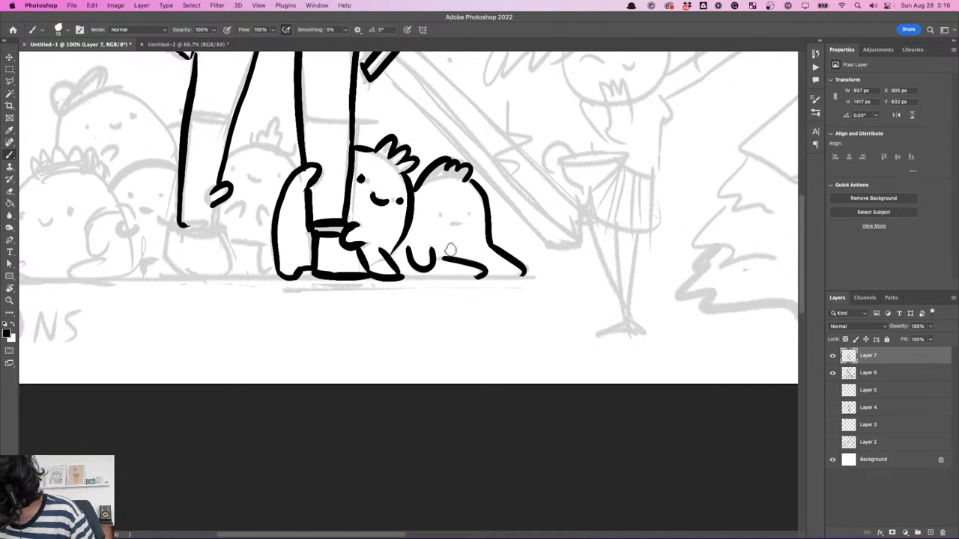
left_click_drag(391, 277, 526, 271)
left_click_drag(526, 259, 725, 297)
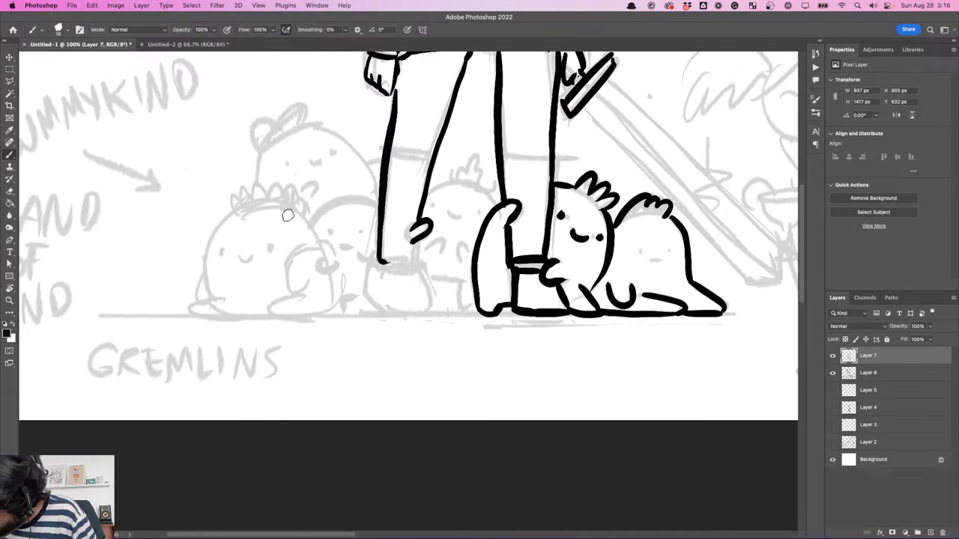
mouse_move(211, 294)
left_mouse_down()
mouse_move(202, 271)
mouse_move(236, 212)
left_mouse_up()
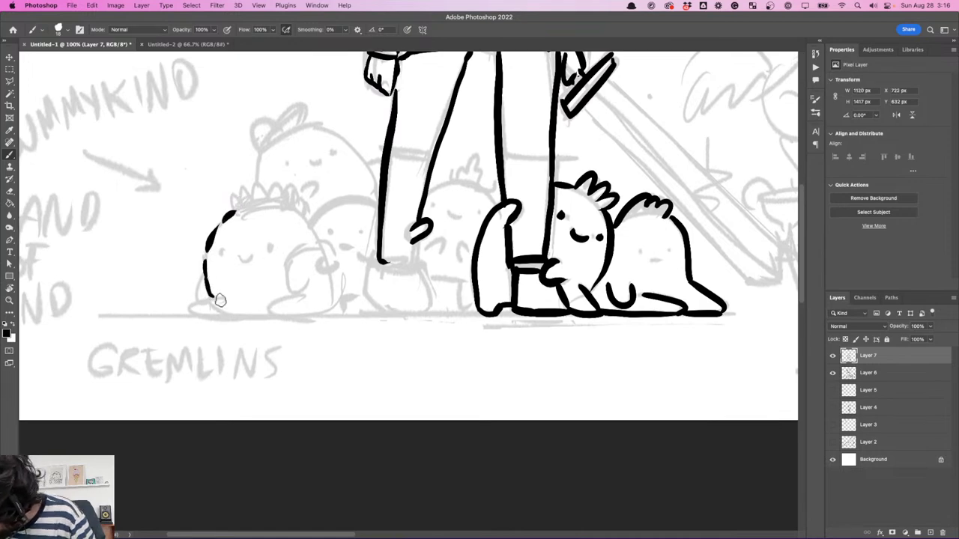
mouse_move(219, 299)
left_mouse_down()
mouse_move(193, 311)
mouse_move(235, 315)
left_mouse_up()
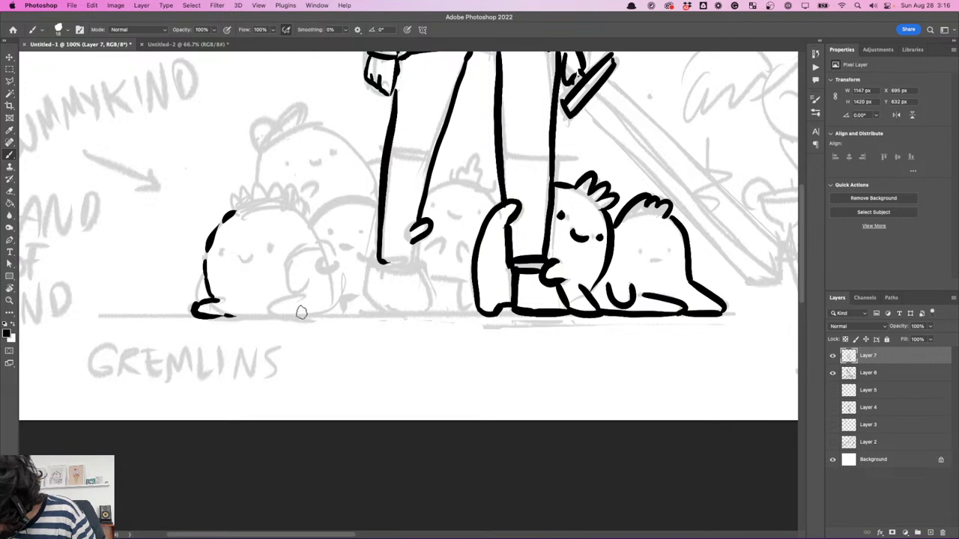
mouse_move(295, 298)
left_mouse_down()
mouse_move(274, 305)
mouse_move(302, 317)
mouse_move(333, 304)
mouse_move(332, 277)
mouse_move(289, 284)
mouse_move(297, 297)
left_mouse_up()
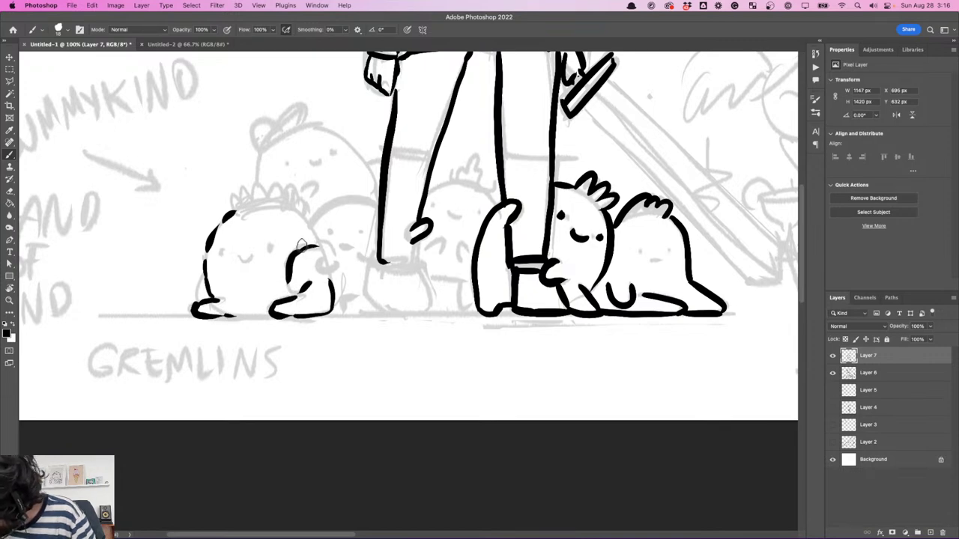
mouse_move(301, 243)
left_mouse_down()
mouse_move(309, 222)
mouse_move(350, 197)
left_mouse_up()
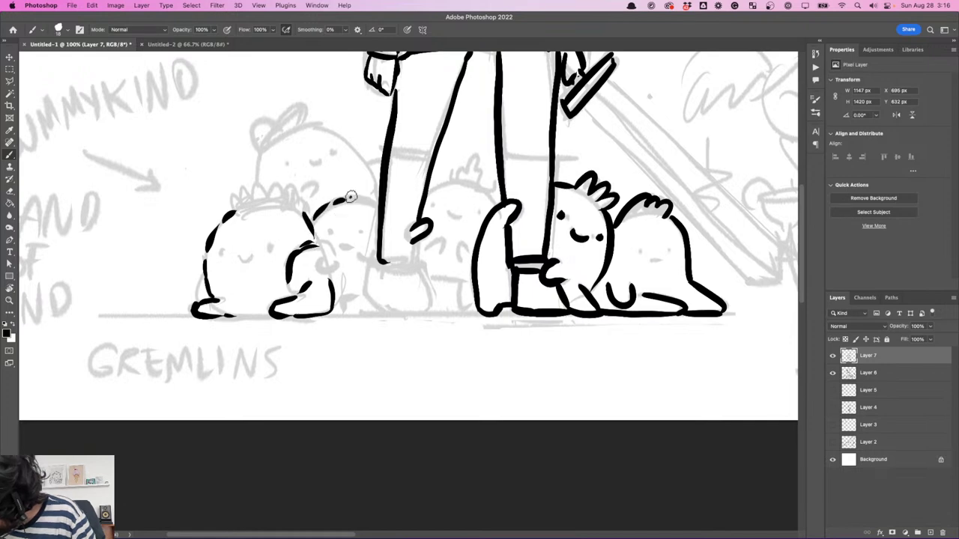
key("super+z")
key("super+z")
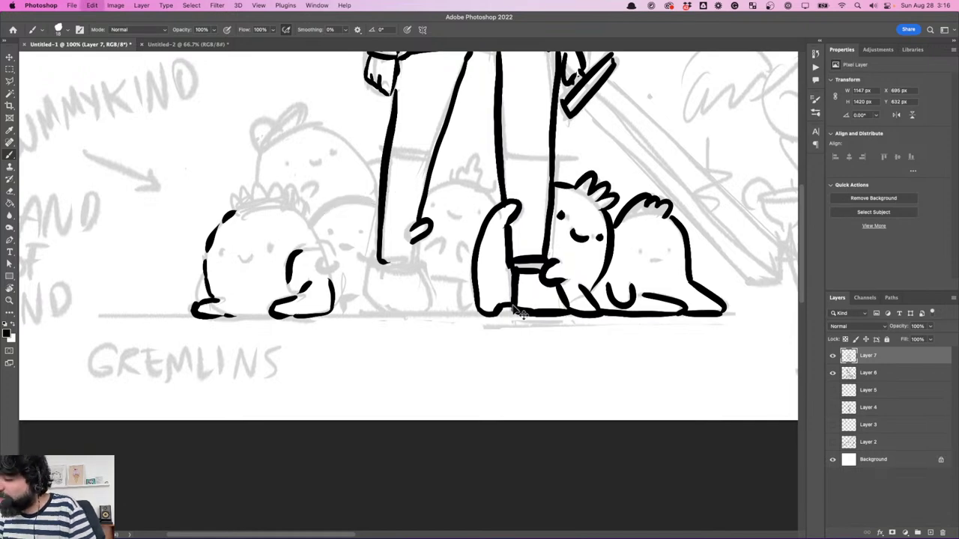
key("super+z")
key("super+z")
key("super+z")
key("super+z")
key("super+z")
key("super+z")
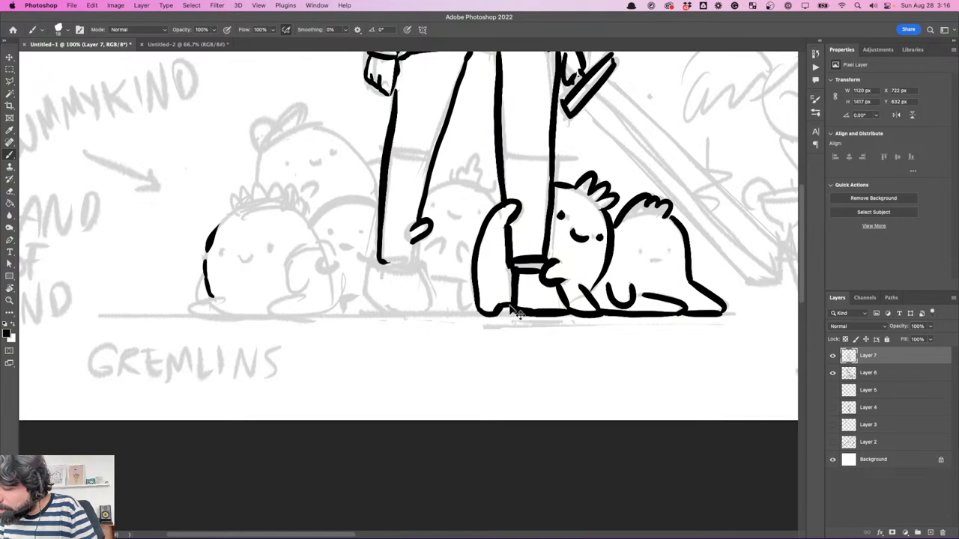
key("super+z")
key("super+z")
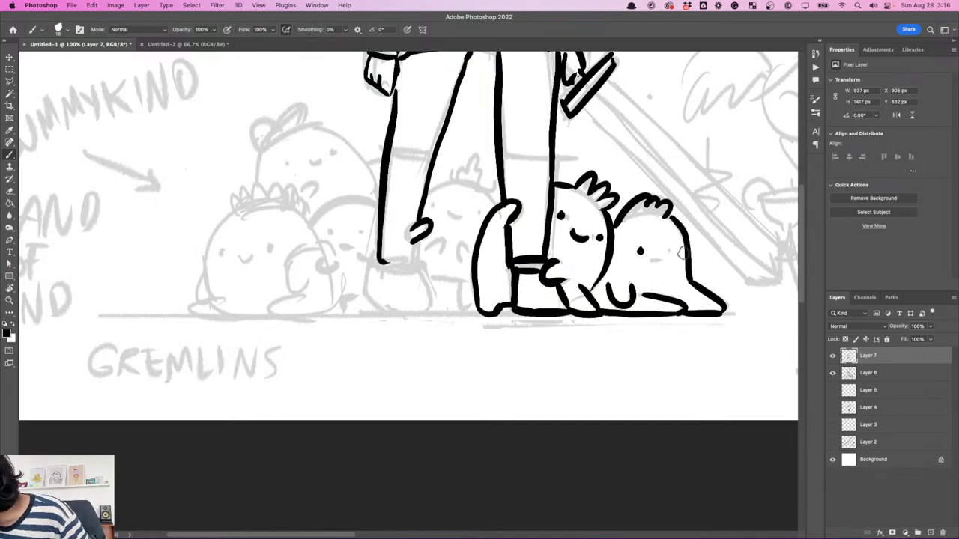
- Ink the front left creature's raised arm, both feet and the outer curve of its round body
scroll(666, 247, "left", 5)
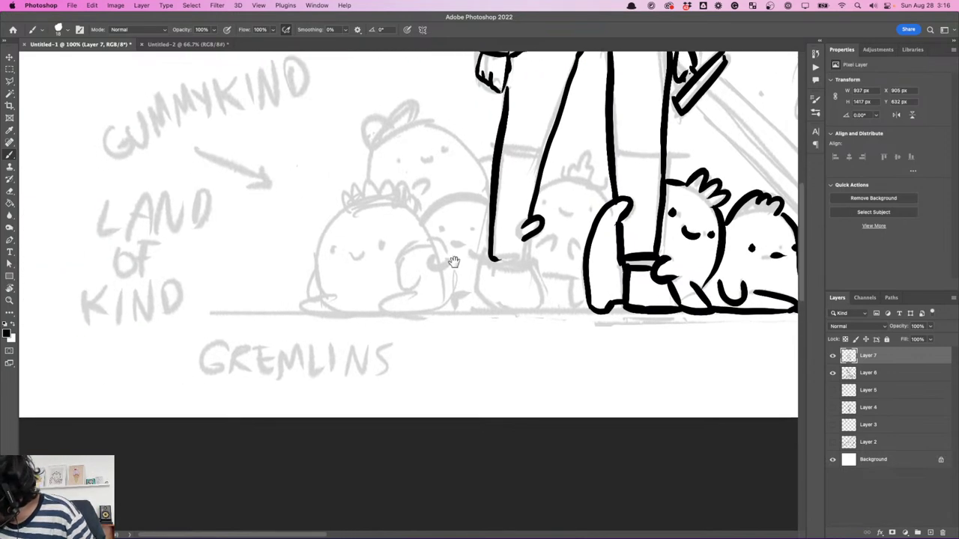
mouse_move(432, 244)
left_mouse_down()
mouse_move(401, 260)
mouse_move(404, 284)
mouse_move(410, 257)
mouse_move(397, 289)
mouse_move(416, 279)
mouse_move(413, 305)
mouse_move(403, 294)
mouse_move(384, 301)
mouse_move(434, 314)
left_mouse_up()
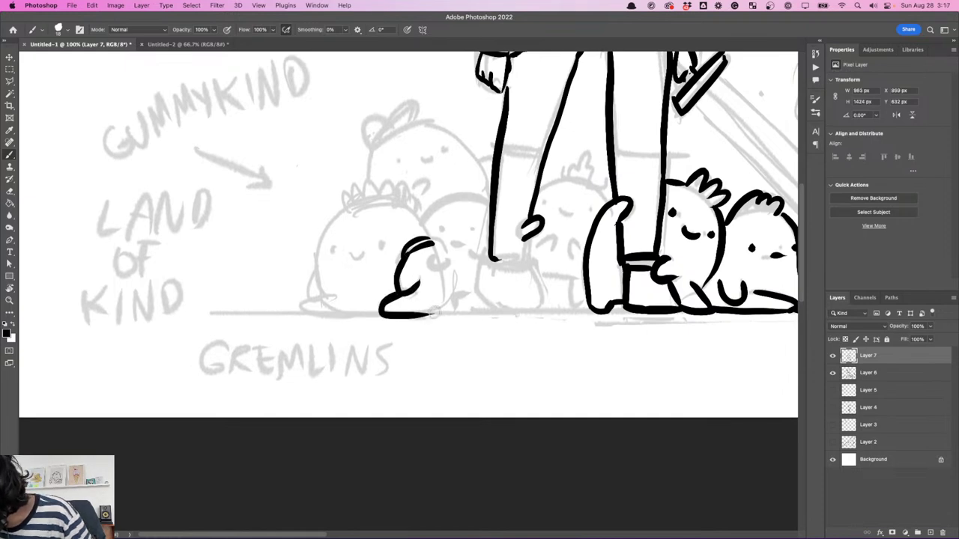
mouse_move(440, 269)
left_mouse_down()
mouse_move(446, 307)
mouse_move(414, 321)
mouse_move(443, 313)
left_mouse_up()
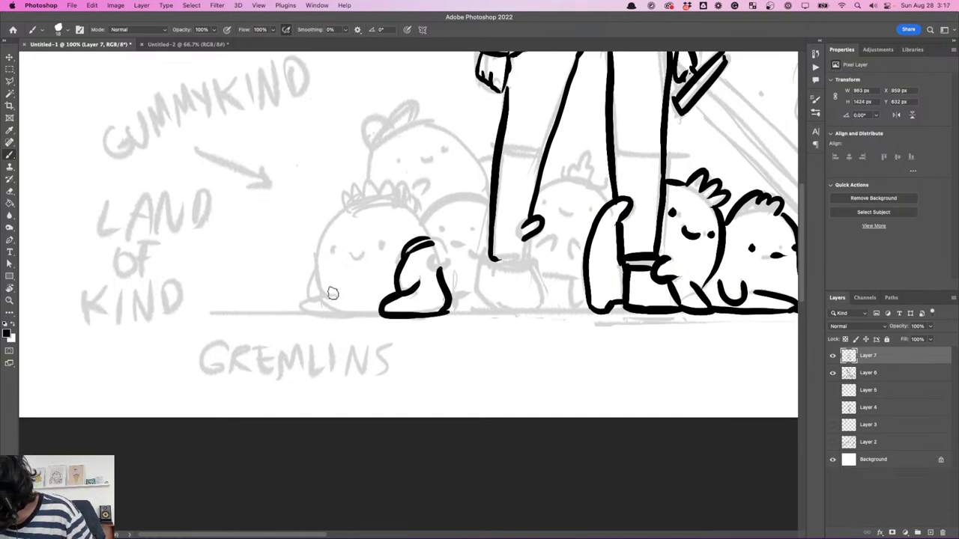
mouse_move(330, 297)
left_mouse_down()
mouse_move(303, 305)
mouse_move(323, 303)
left_mouse_up()
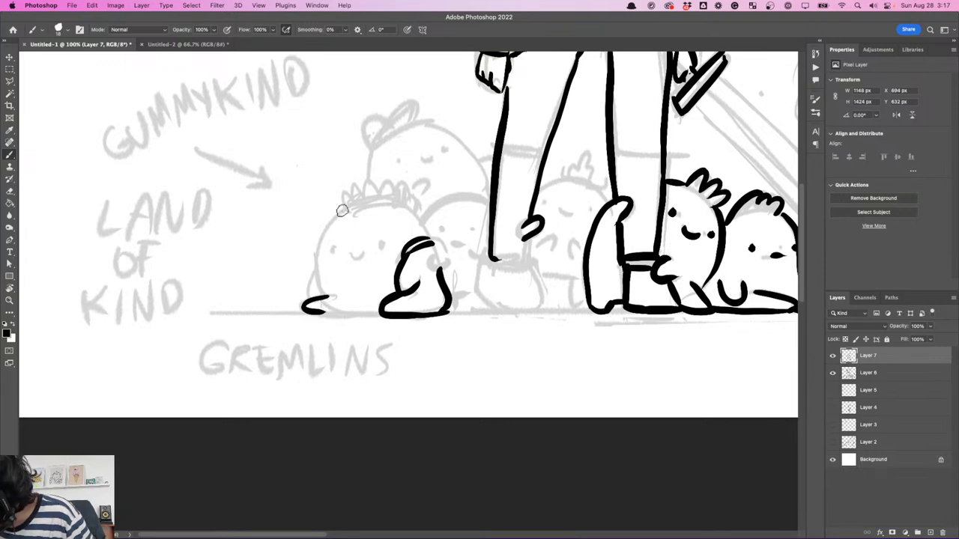
mouse_move(341, 212)
left_mouse_down()
mouse_move(319, 244)
mouse_move(321, 288)
mouse_move(309, 300)
mouse_move(339, 302)
left_mouse_up()
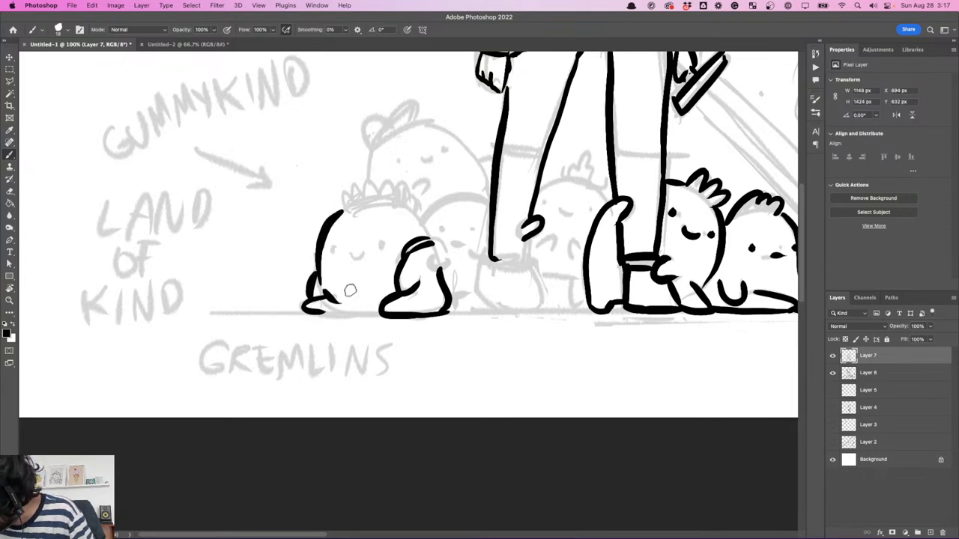
- Ink the front left creature's face with two dot eyes and a small curved smile
left_click(332, 249)
left_click(382, 245)
left_click_drag(347, 252, 367, 251)
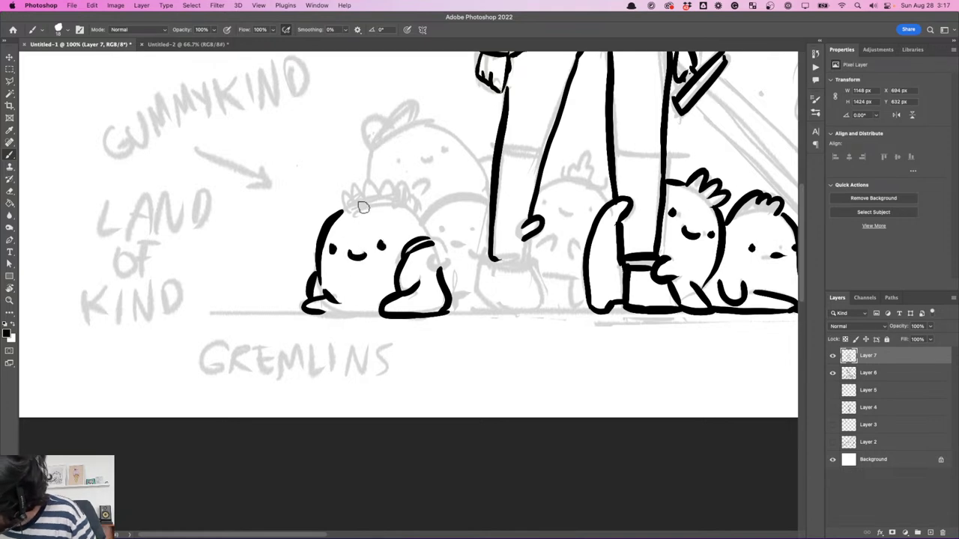
- Ink the front left creature's spiky hair and inner head edge, plus the curved head of the creature peeking behind it
mouse_move(348, 214)
left_mouse_down()
mouse_move(355, 191)
mouse_move(368, 191)
mouse_move(415, 204)
mouse_move(478, 201)
left_mouse_up()
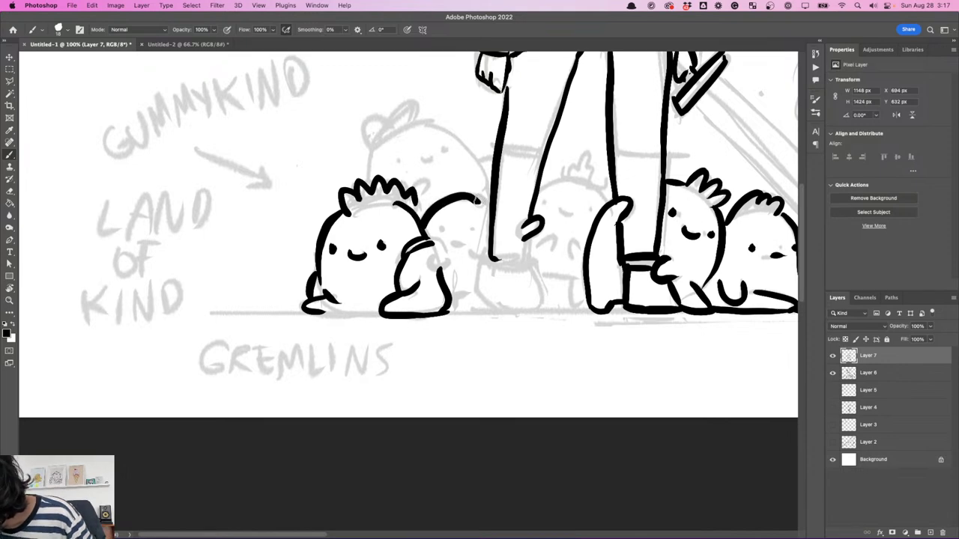
key("super+z")
mouse_move(423, 223)
left_mouse_down()
mouse_move(431, 211)
mouse_move(488, 198)
left_mouse_up()
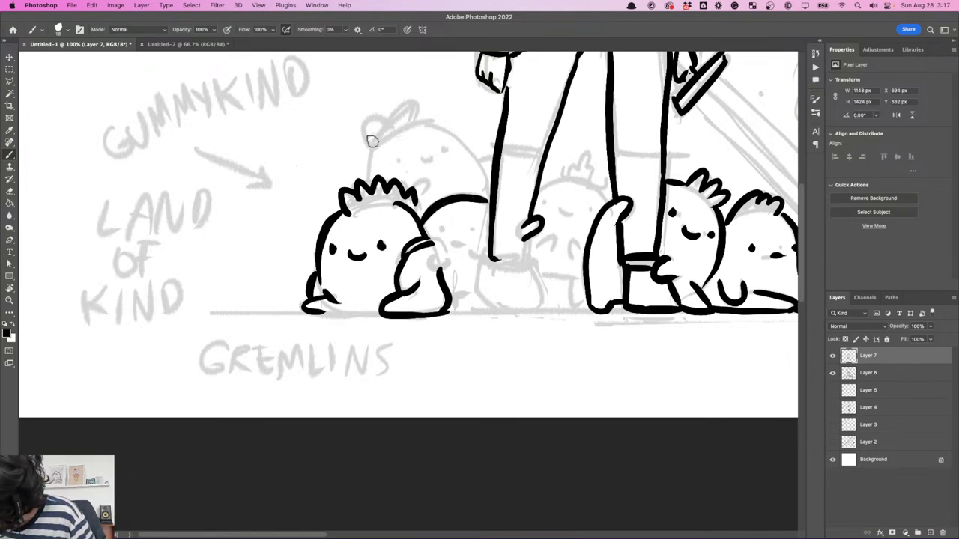
- Ink the rear left creature's hair tuft, domed head and small hand, with two dot eyes and a smile
mouse_move(364, 147)
left_mouse_down()
mouse_move(387, 120)
mouse_move(376, 137)
mouse_move(421, 119)
left_mouse_up()
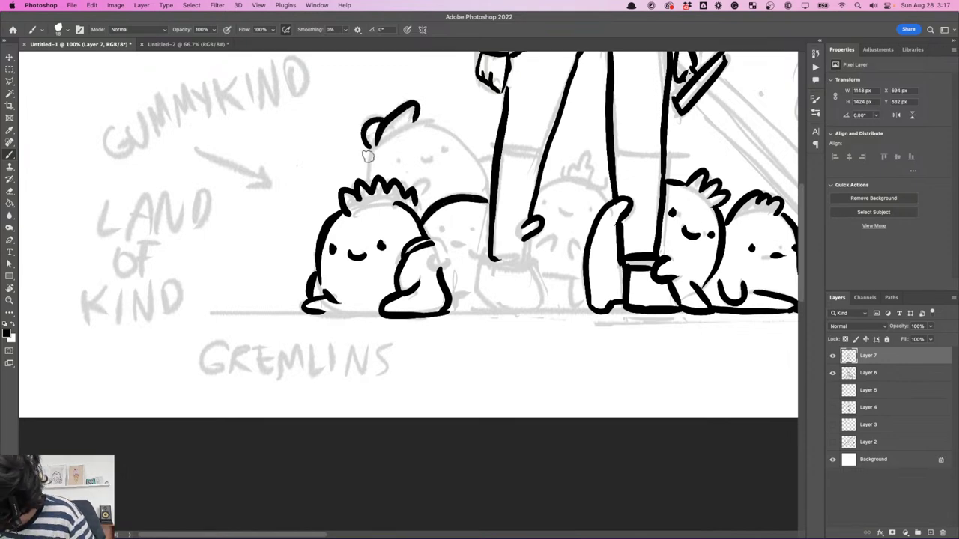
mouse_move(368, 150)
left_mouse_down()
mouse_move(365, 177)
mouse_move(415, 114)
mouse_move(440, 120)
mouse_move(491, 162)
left_mouse_up()
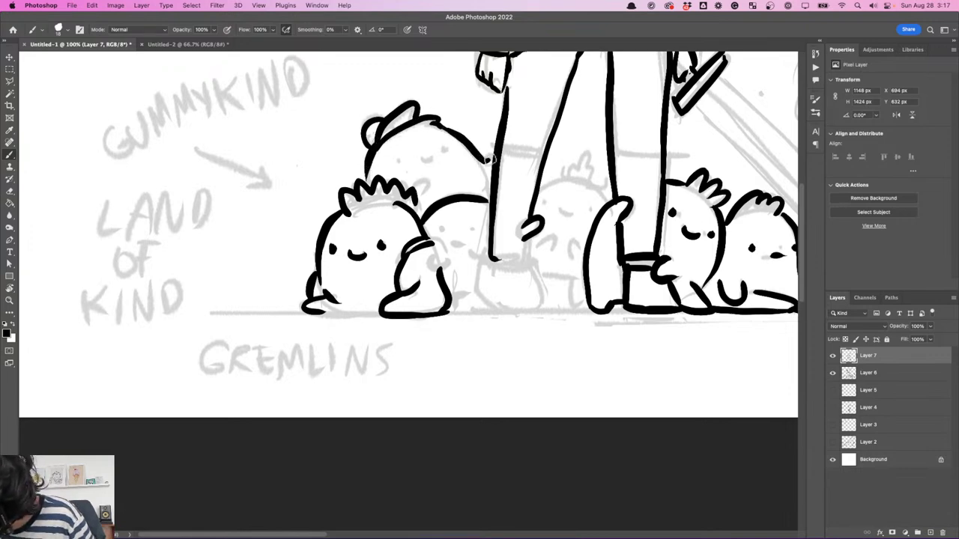
mouse_move(418, 197)
left_mouse_down()
mouse_move(428, 176)
mouse_move(439, 197)
left_mouse_up()
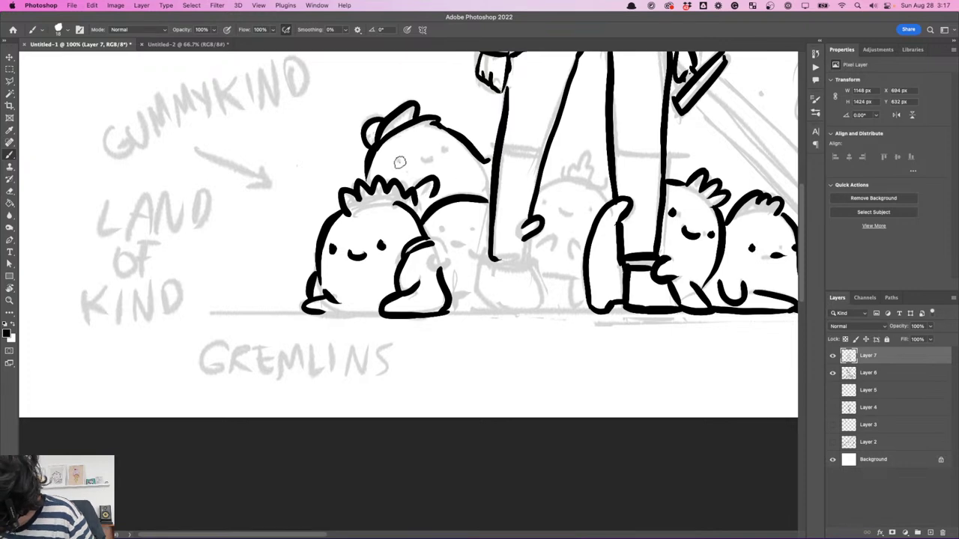
left_click(452, 150)
left_click_drag(424, 162, 441, 155)
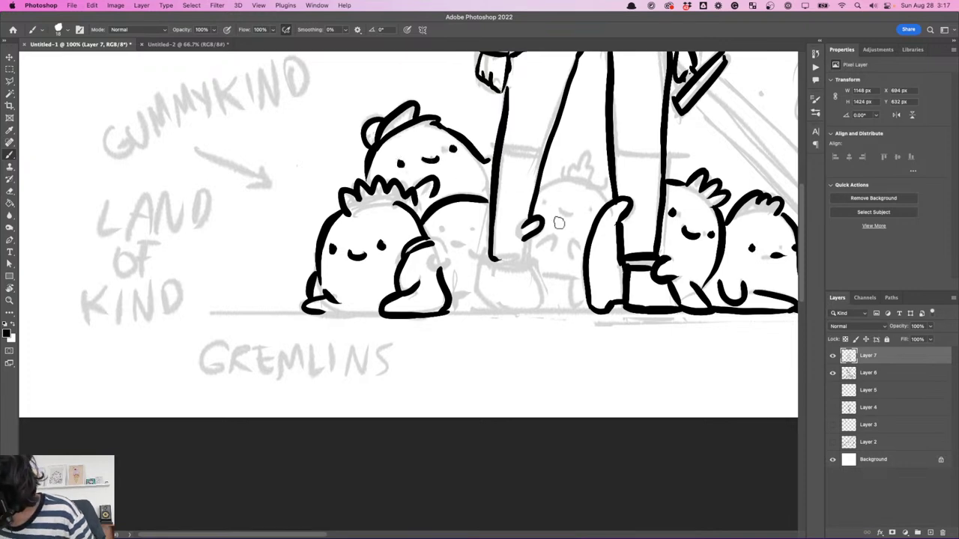
- Ink the left-hand leg's trouser cuff and shoe, reshaping the heel and toe with eraser touch-ups
mouse_move(491, 259)
left_mouse_down()
mouse_move(524, 256)
mouse_move(479, 307)
left_mouse_up()
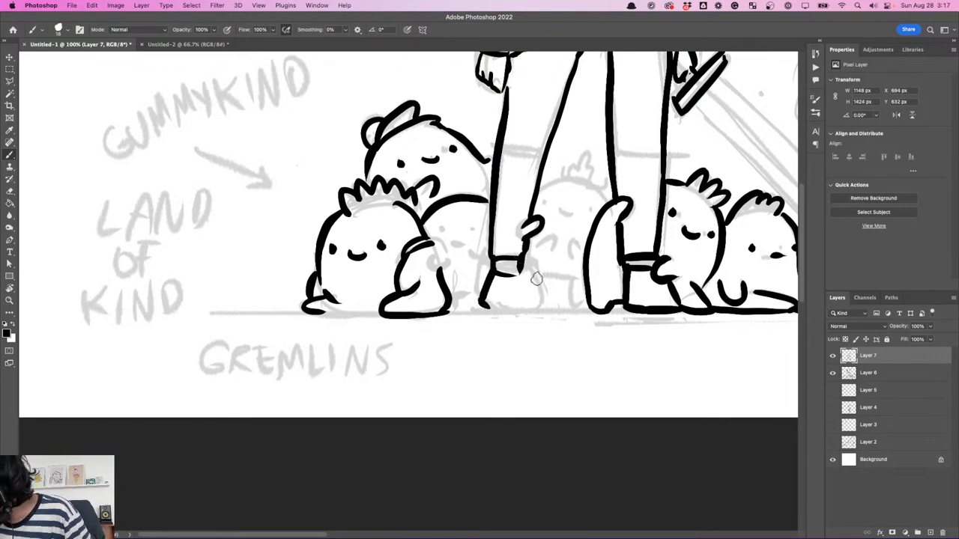
left_click_drag(523, 277, 545, 308)
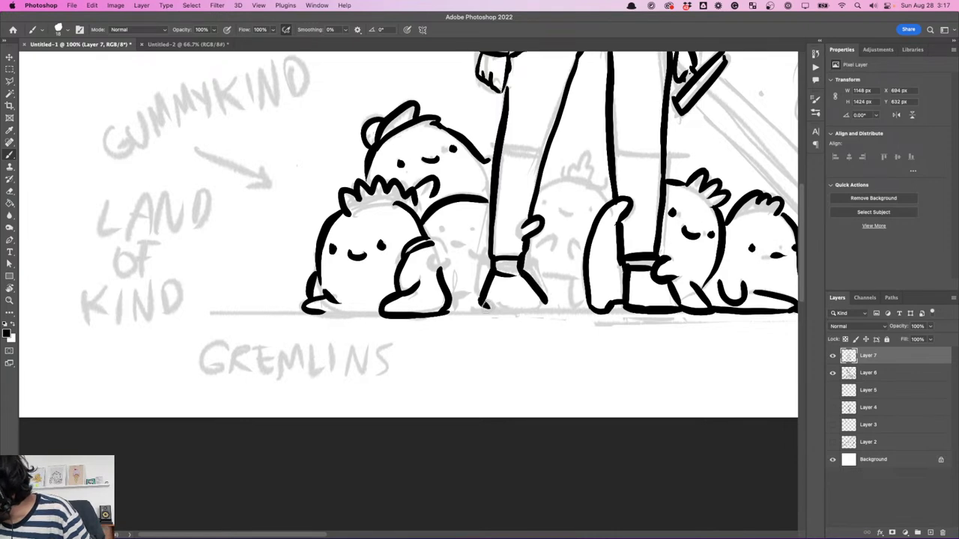
left_click_drag(483, 306, 517, 316)
key("super+z")
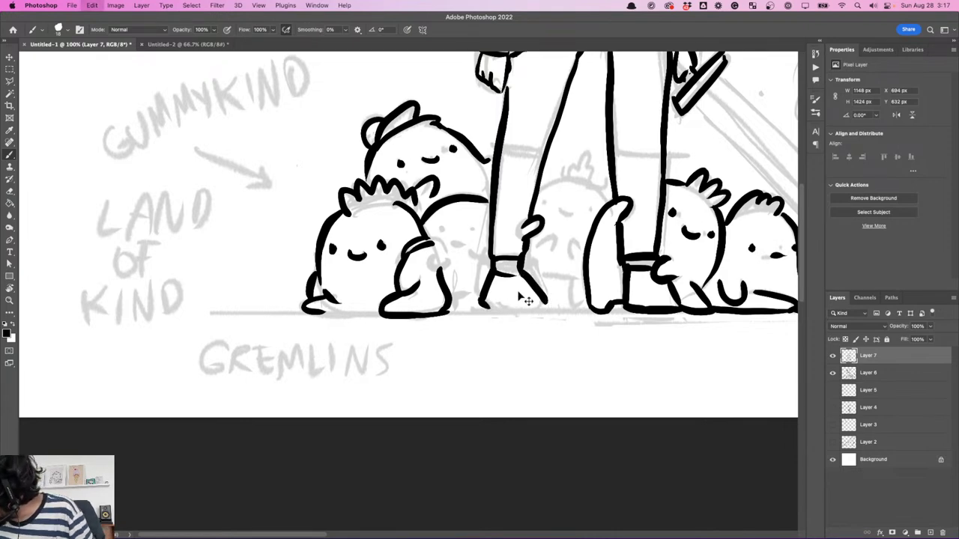
key("e")
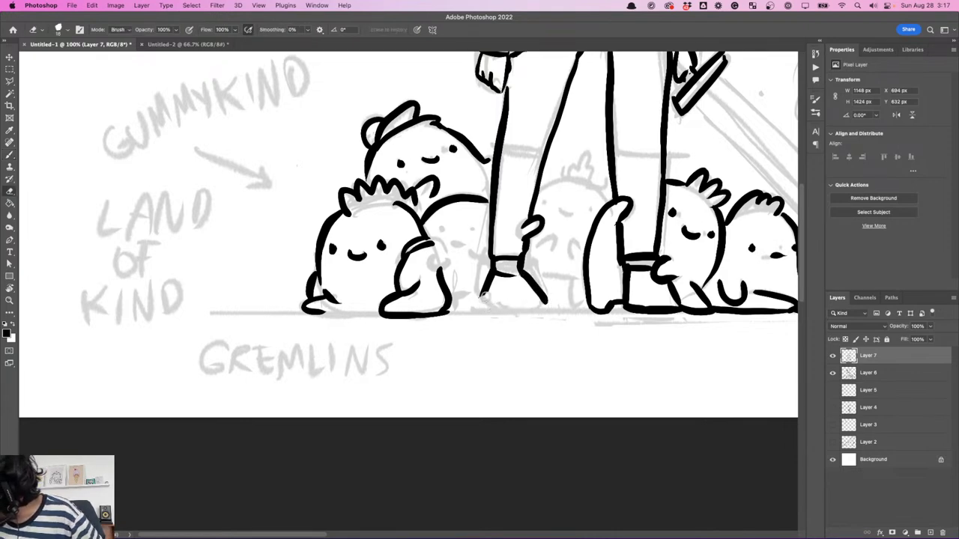
key("b")
mouse_move(493, 274)
left_mouse_down()
mouse_move(481, 300)
mouse_move(498, 315)
mouse_move(552, 312)
left_mouse_up()
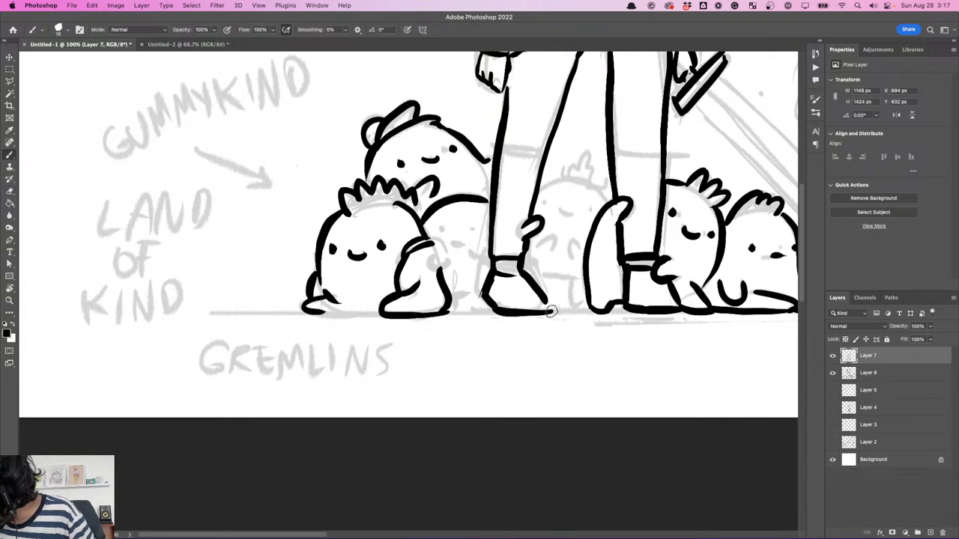
key("e")
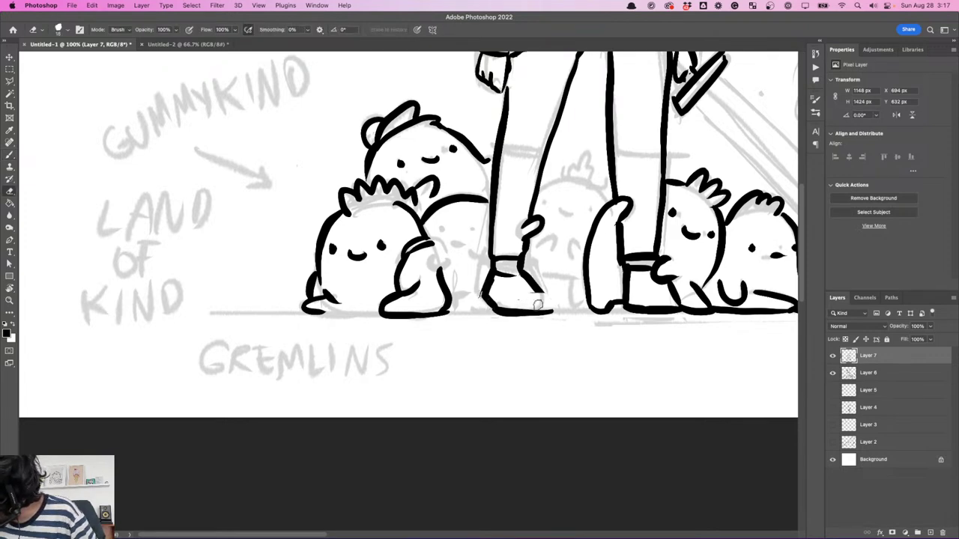
key("b")
left_click_drag(524, 287, 557, 308)
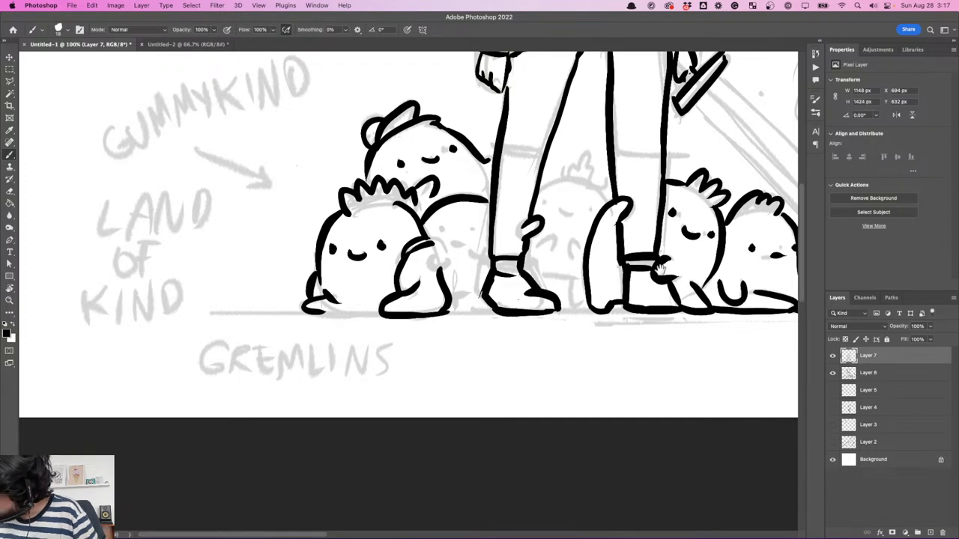
- Ink the creature between the girl's legs with its lower body, rounded head and pointed hair tuft
left_click_drag(724, 250, 593, 299)
left_click_drag(651, 284, 589, 259)
mouse_move(276, 285)
left_mouse_down()
mouse_move(442, 281)
mouse_move(451, 307)
left_mouse_up()
mouse_move(402, 188)
left_mouse_down()
mouse_move(421, 178)
mouse_move(470, 193)
left_mouse_up()
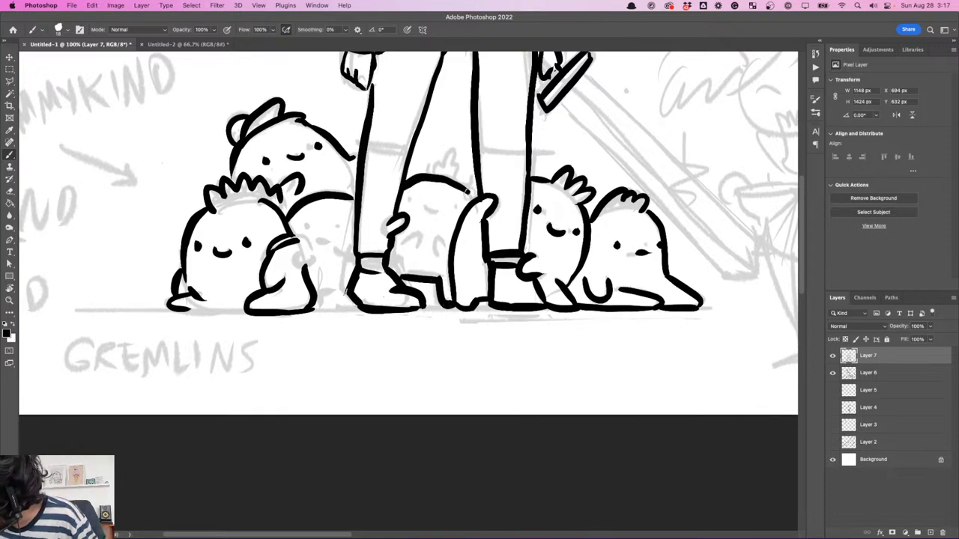
key("super+z")
mouse_move(404, 187)
left_mouse_down()
mouse_move(446, 178)
mouse_move(473, 197)
left_mouse_up()
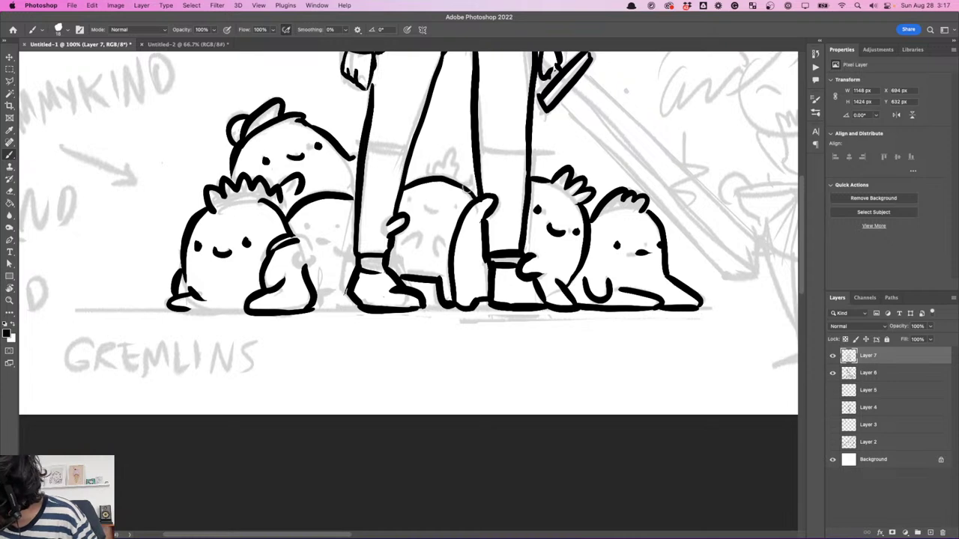
left_click_drag(419, 169, 464, 182)
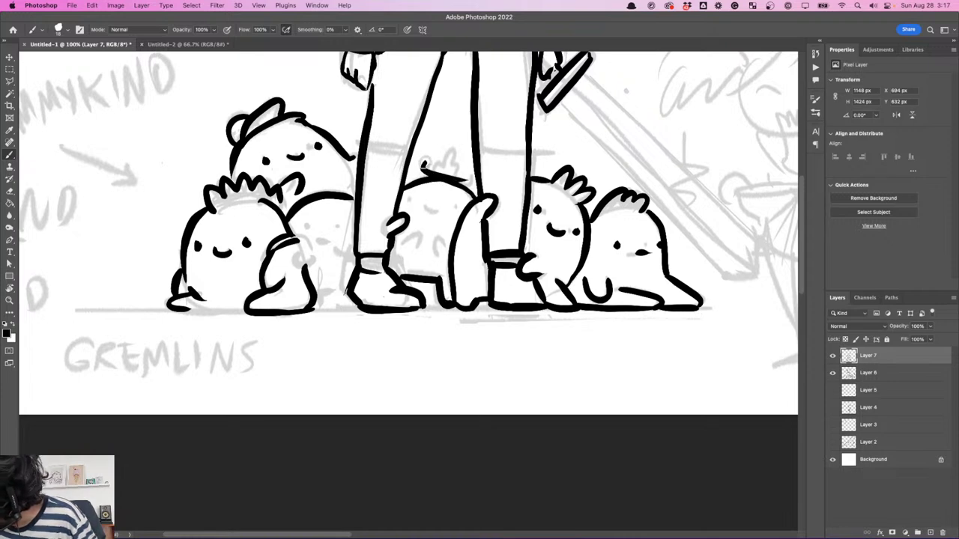
mouse_move(433, 176)
left_mouse_down()
mouse_move(458, 143)
mouse_move(468, 177)
left_mouse_up()
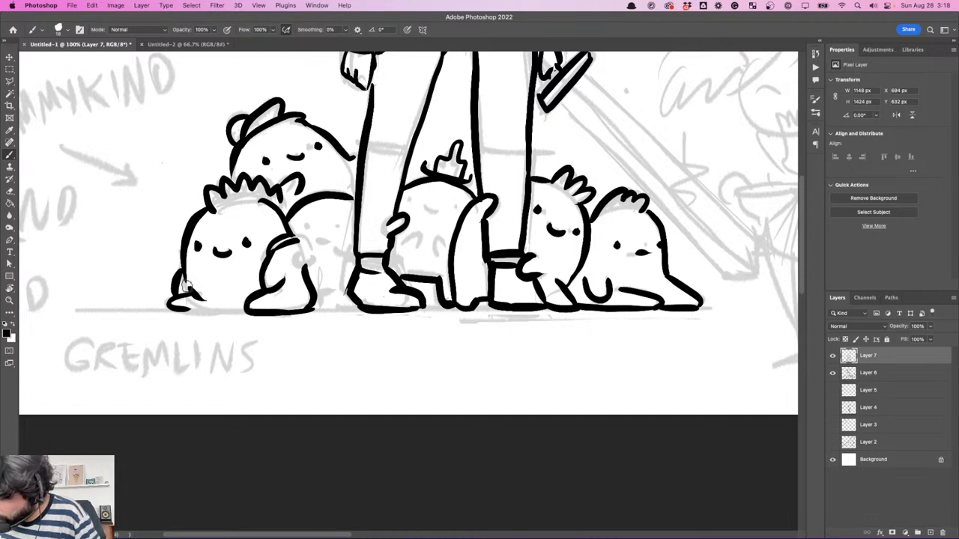
- Ink the front left creature's foot and ground line, plus the small foot of the creature peeking behind it
mouse_move(180, 274)
left_mouse_down()
mouse_move(202, 301)
mouse_move(183, 309)
mouse_move(226, 310)
mouse_move(242, 300)
left_mouse_up()
scroll(242, 299, "left", 10)
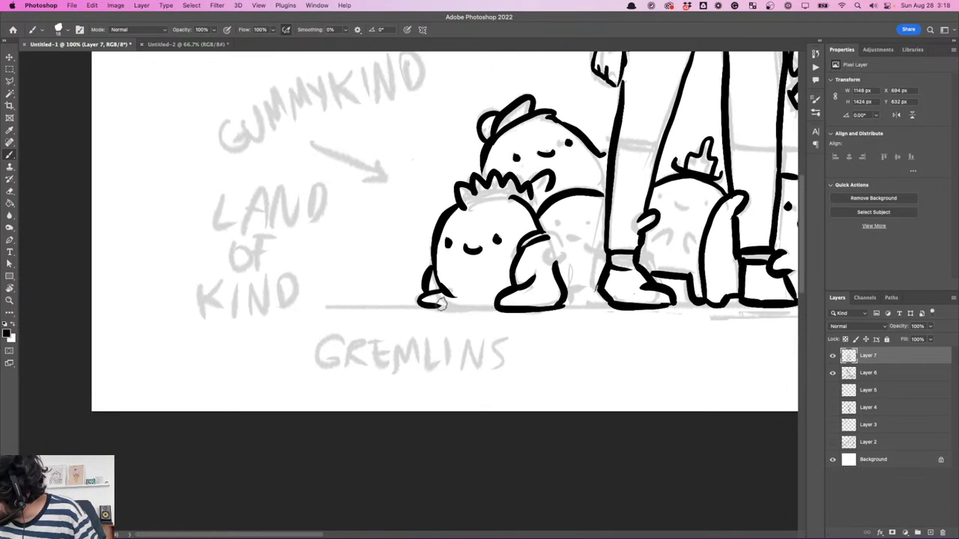
mouse_move(436, 305)
left_mouse_down()
mouse_move(499, 307)
mouse_move(426, 305)
mouse_move(534, 296)
mouse_move(571, 306)
mouse_move(559, 305)
mouse_move(611, 273)
mouse_move(595, 271)
mouse_move(569, 300)
mouse_move(603, 301)
left_mouse_up()
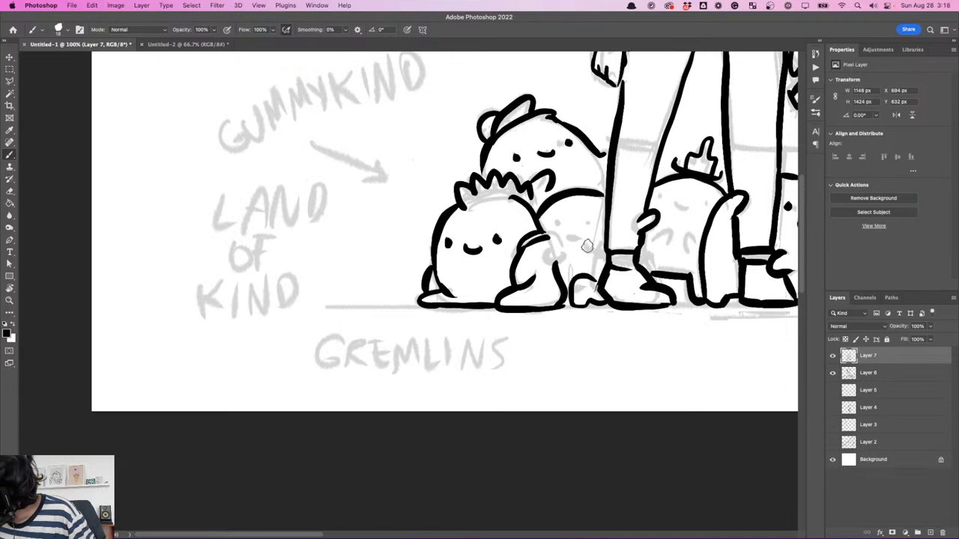
- Ink the peeking creature's two small hands, dot eyes and curved mouth
mouse_move(594, 254)
left_mouse_down()
mouse_move(578, 250)
mouse_move(590, 263)
left_mouse_up()
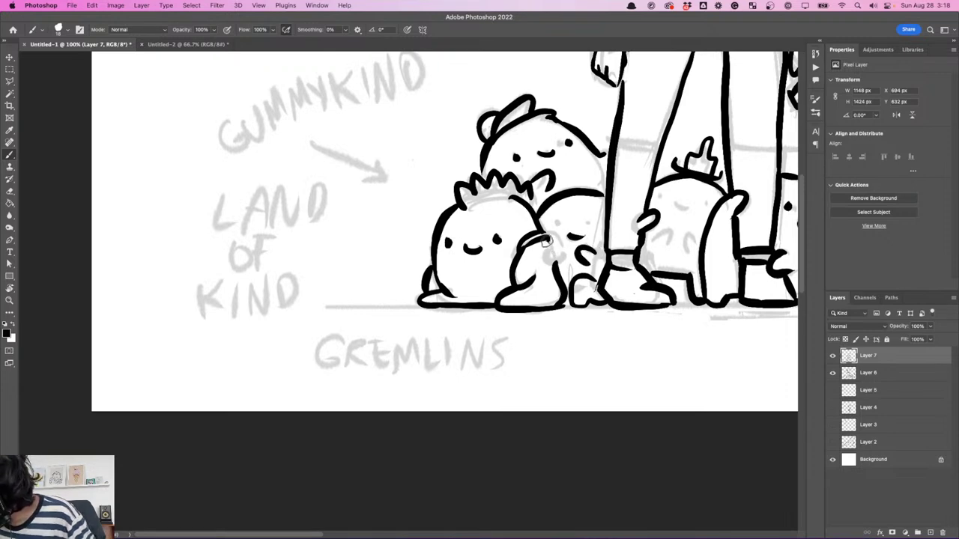
left_click_drag(552, 241, 561, 258)
left_click_drag(655, 272, 569, 261)
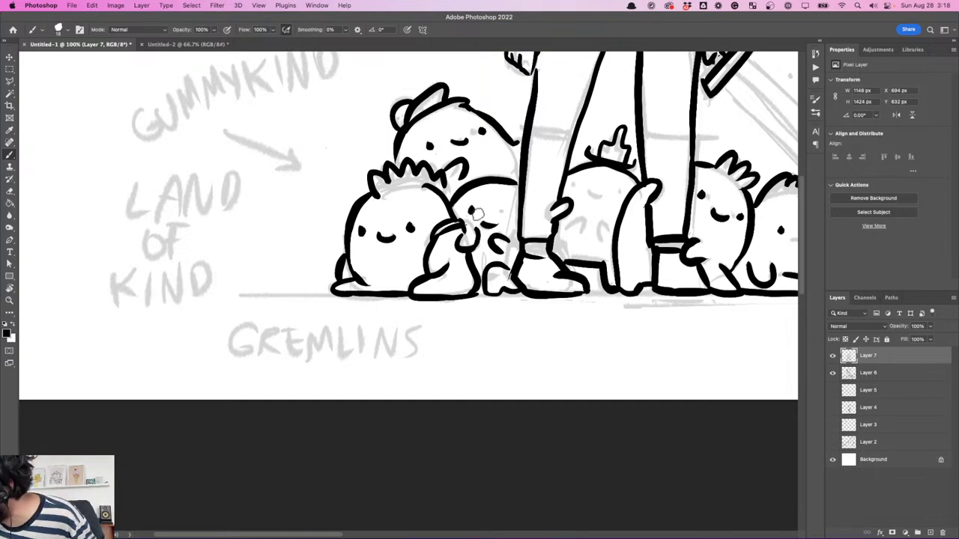
scroll(509, 217, "right", 5)
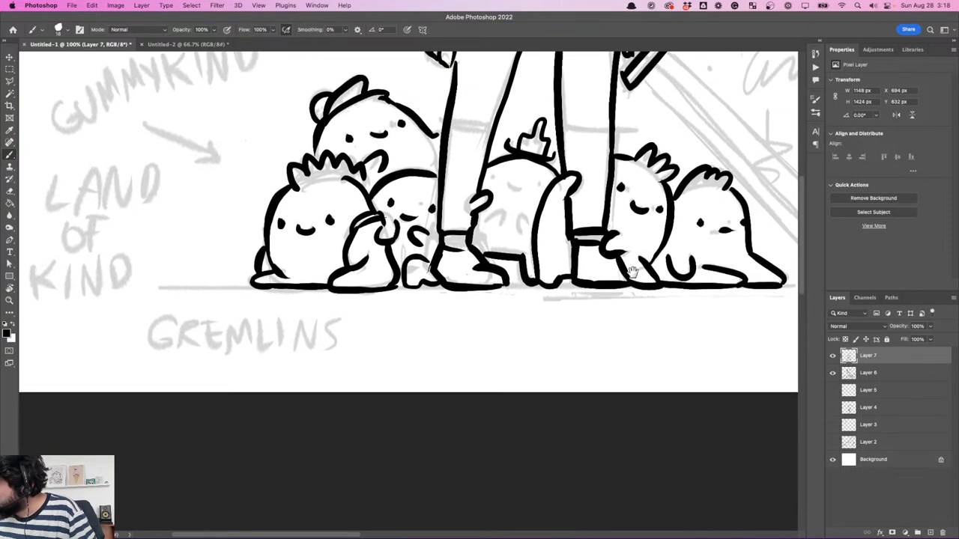
- Ink two short curved arms on the creature between the legs and a small rounded hand on the far right creature's side
mouse_move(486, 216)
left_mouse_down()
mouse_move(533, 224)
mouse_move(529, 211)
left_mouse_up()
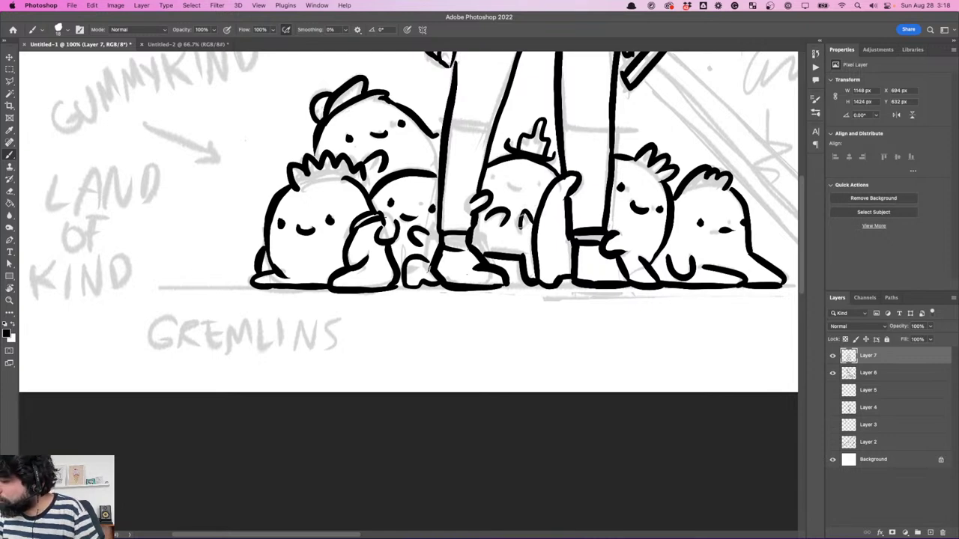
mouse_move(476, 197)
left_mouse_down()
mouse_move(482, 203)
mouse_move(361, 234)
left_mouse_up()
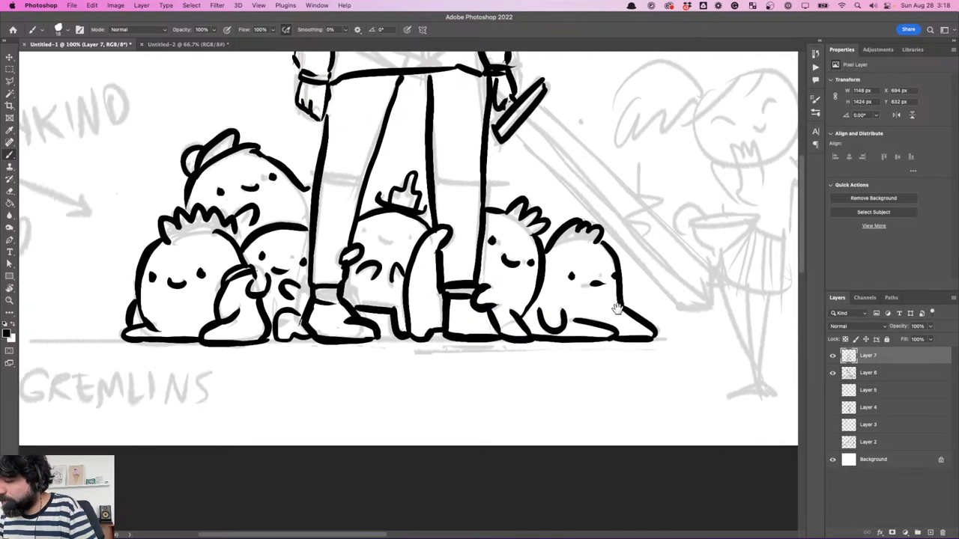
mouse_move(616, 309)
left_mouse_down()
mouse_move(618, 321)
mouse_move(710, 301)
mouse_move(661, 311)
left_mouse_up()
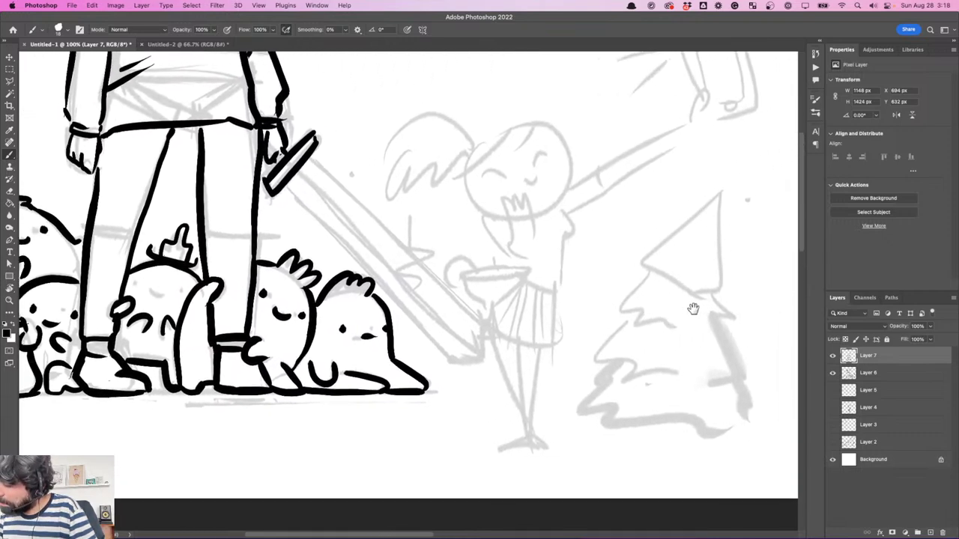
scroll(693, 308, "left", 3)
key("e")
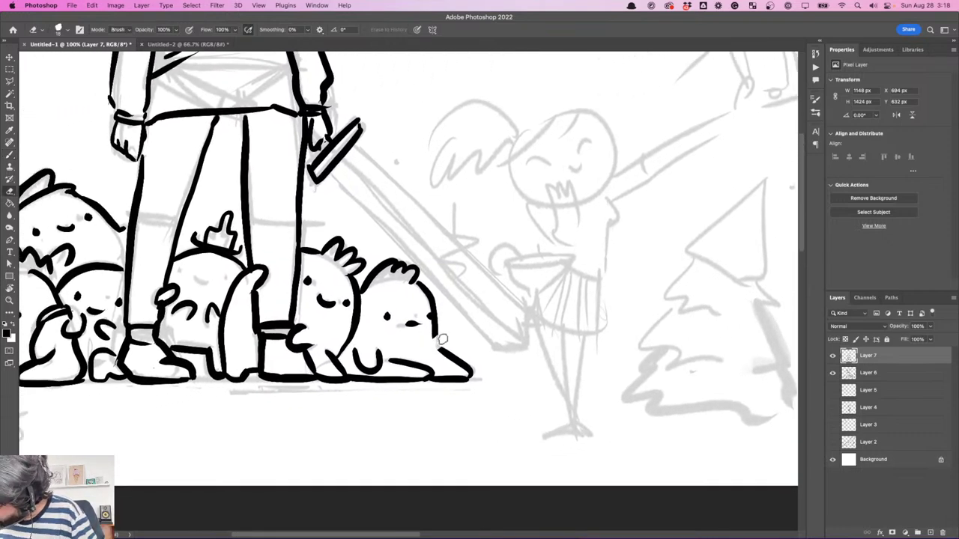
key("b")
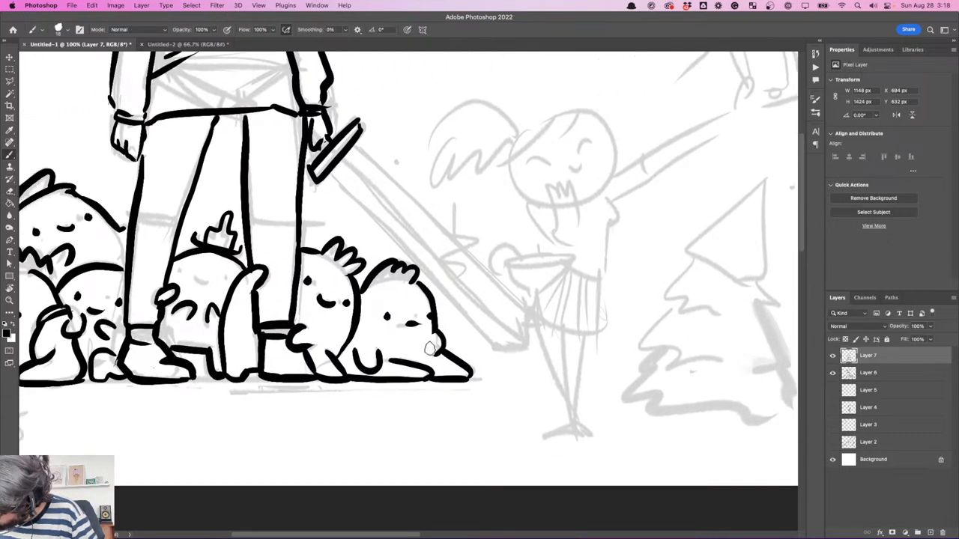
left_click_drag(428, 343, 434, 356)
- Join the tops of the trouser legs beneath the sweater hem and close the left-hand sleeve's outer edge and cuff
mouse_move(660, 295)
left_mouse_down()
mouse_move(594, 317)
mouse_move(664, 300)
left_mouse_up()
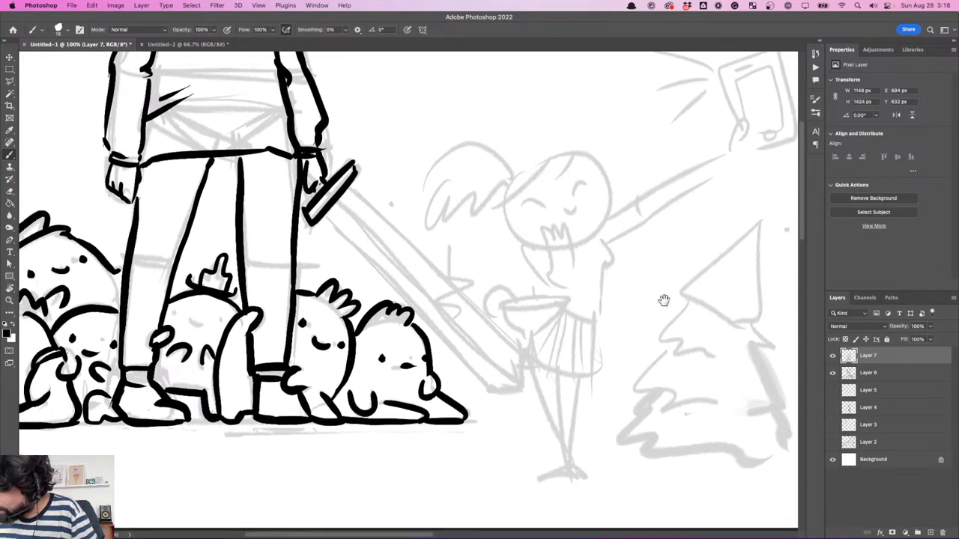
mouse_move(537, 291)
left_mouse_down()
mouse_move(634, 289)
mouse_move(626, 286)
mouse_move(639, 281)
left_mouse_up()
scroll(627, 285, "left", 5)
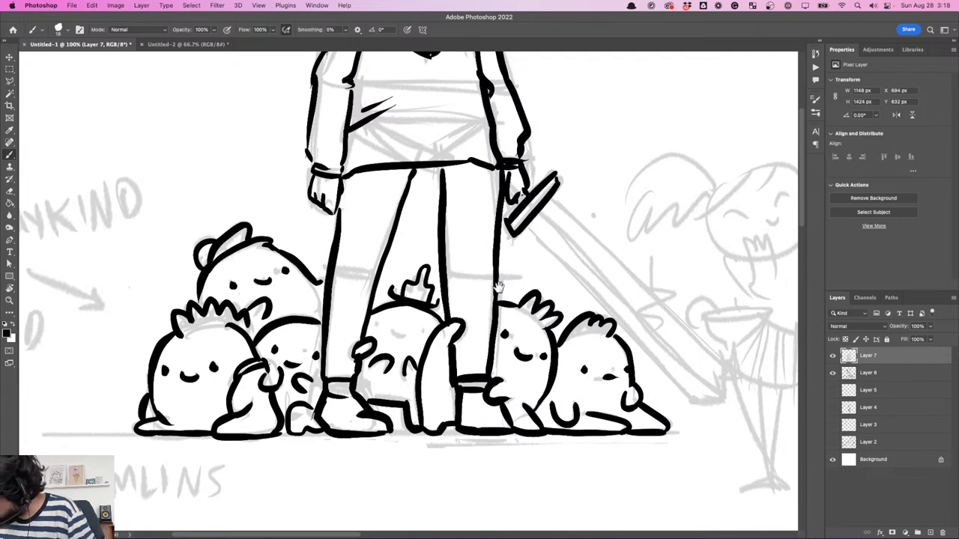
scroll(499, 287, "up", 5)
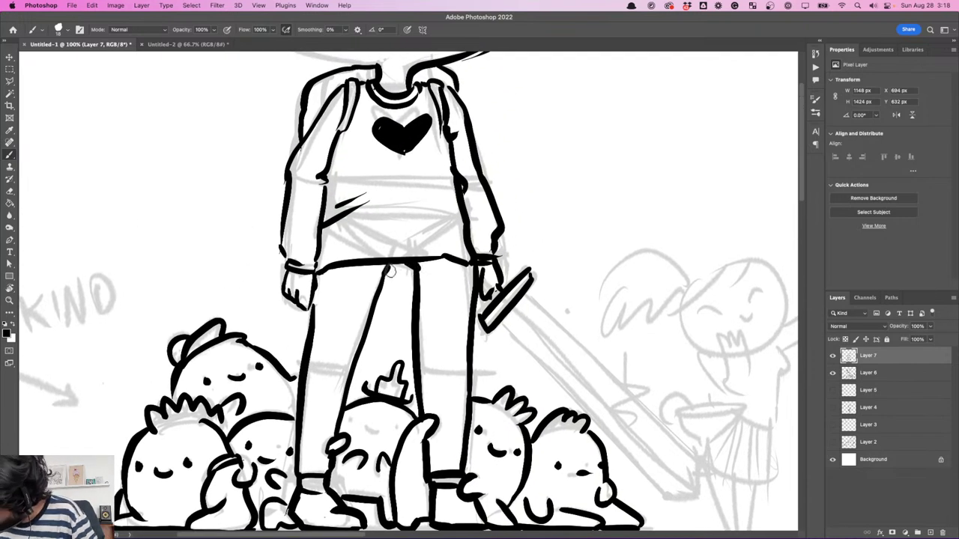
scroll(445, 343, "down", 1)
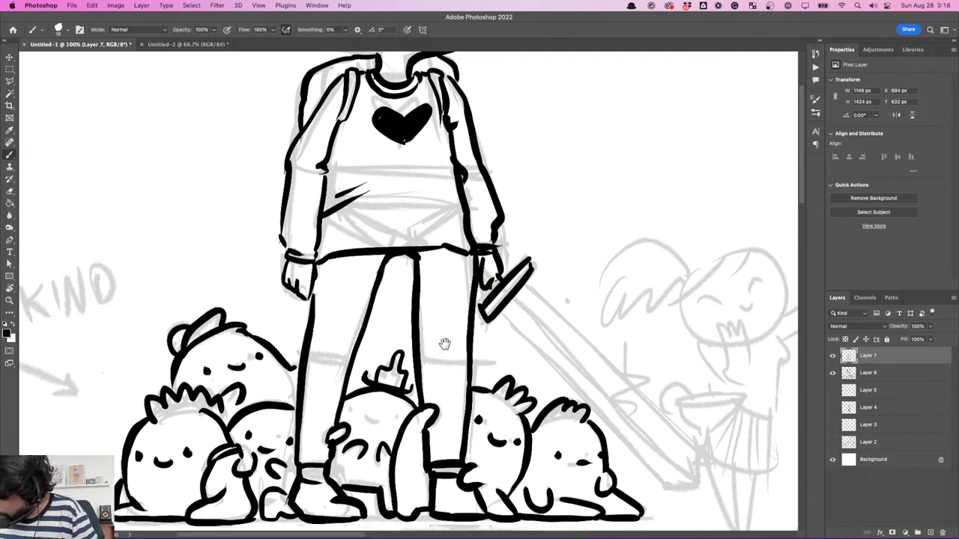
scroll(445, 343, "down", 4)
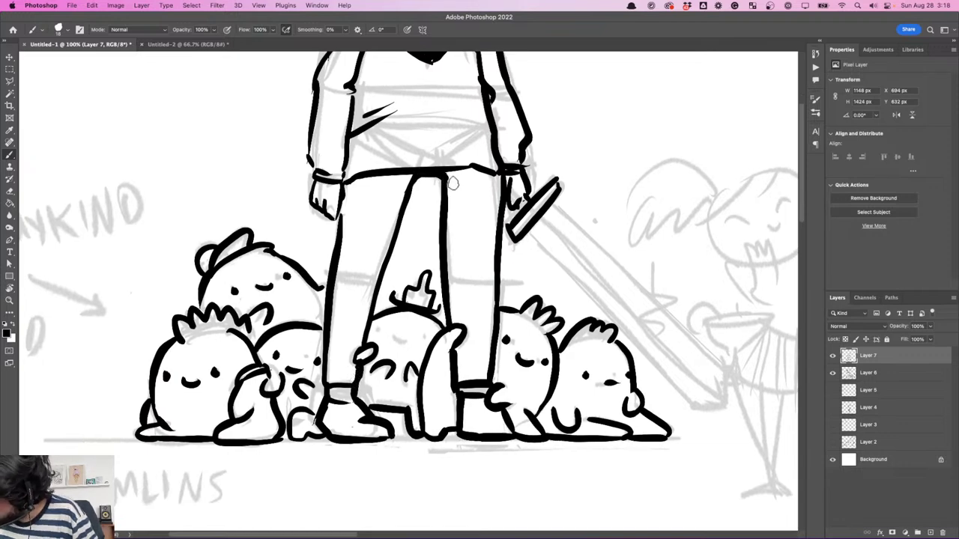
left_click_drag(452, 170, 437, 222)
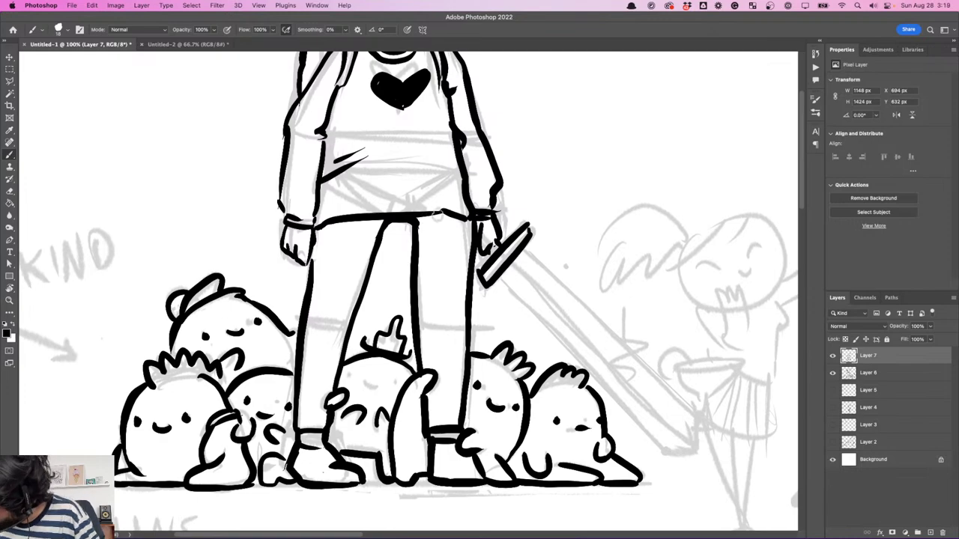
mouse_move(484, 195)
left_mouse_down()
mouse_move(546, 347)
mouse_move(645, 249)
left_mouse_up()
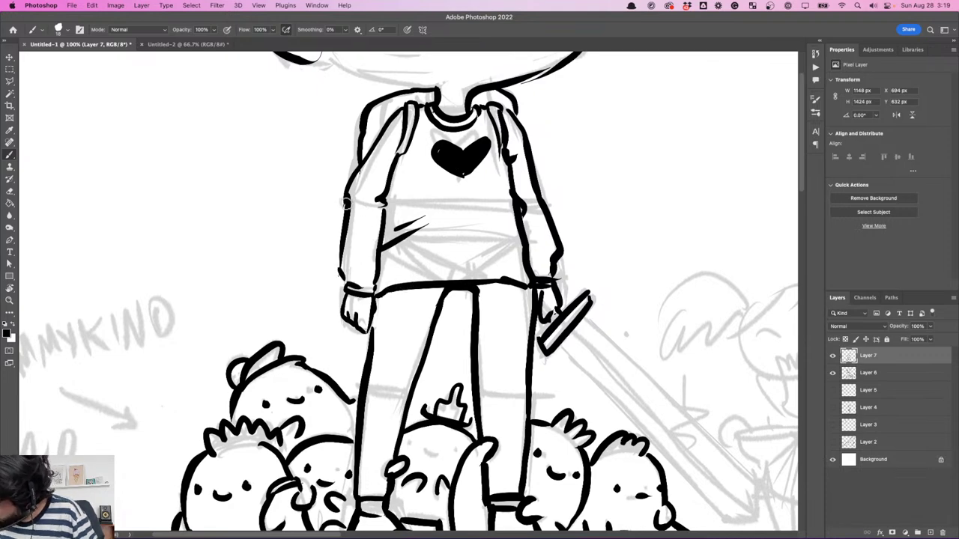
mouse_move(347, 201)
left_mouse_down()
mouse_move(340, 279)
mouse_move(375, 290)
left_mouse_up()
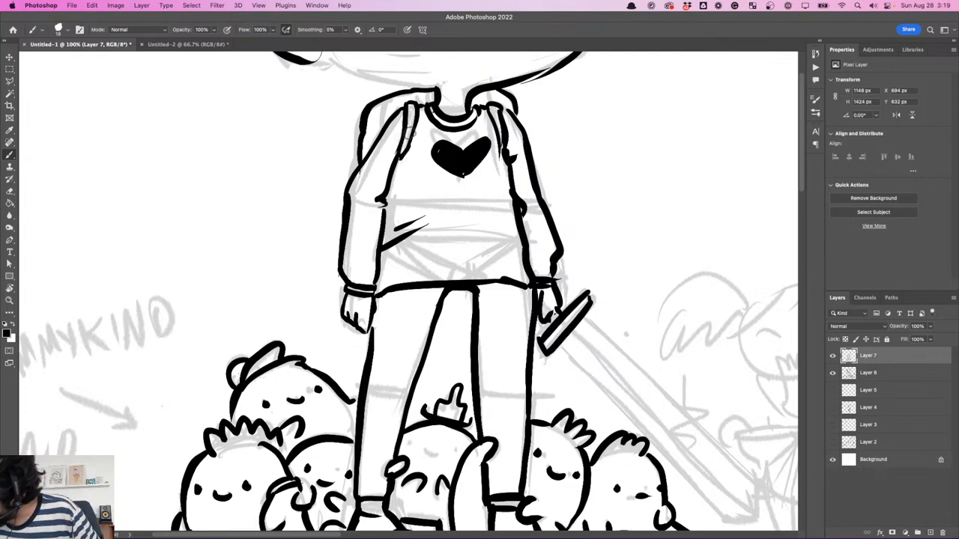
- Ink the girl's face with two dot eyes, a curved nose, two short eyebrows and a small smile
scroll(615, 277, "up", 5)
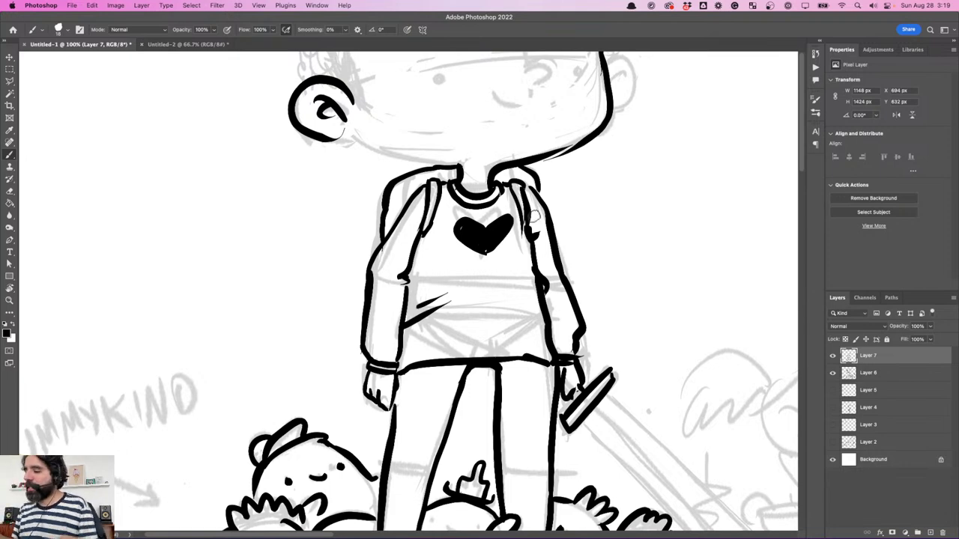
key("super+minus")
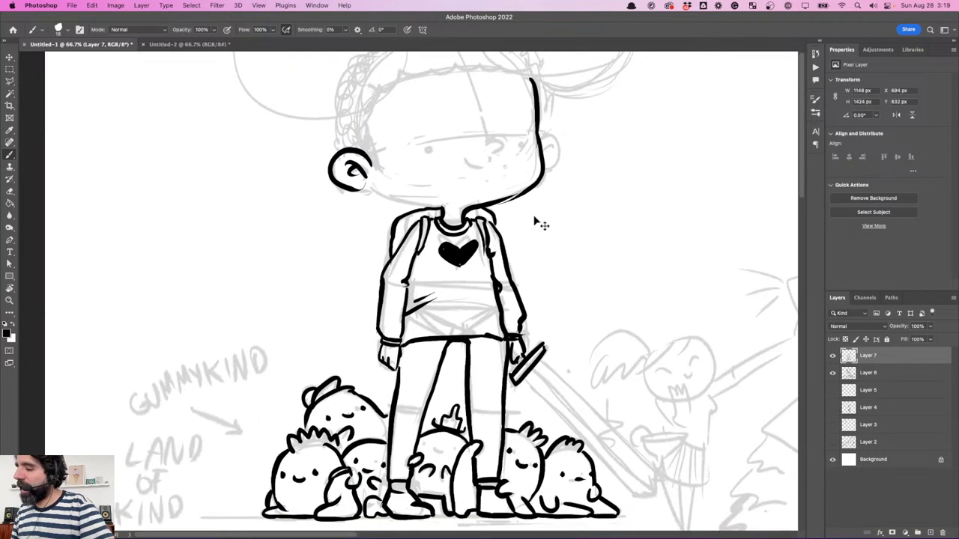
scroll(534, 216, "up", 3)
scroll(535, 216, "right", 1)
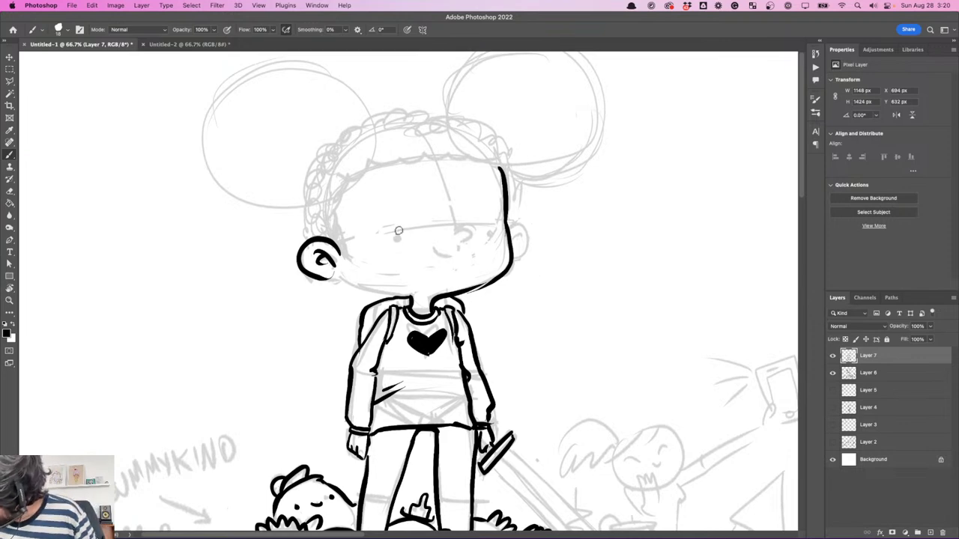
left_click_drag(399, 232, 398, 239)
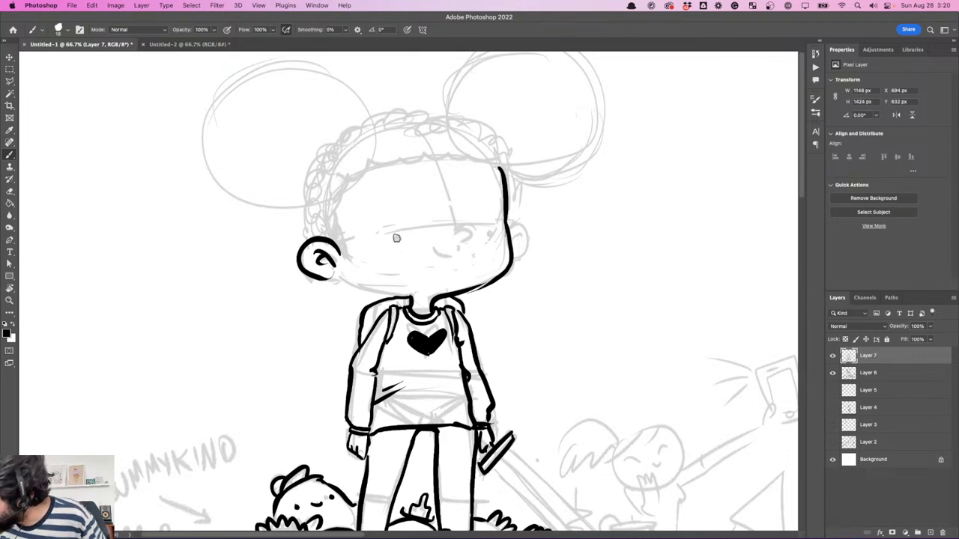
left_click_drag(488, 229, 488, 237)
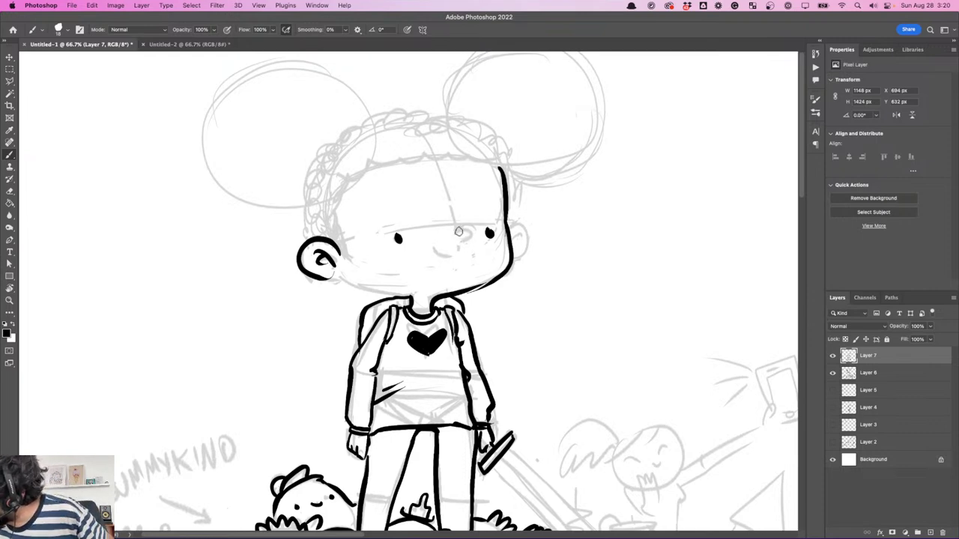
left_click_drag(460, 225, 471, 240)
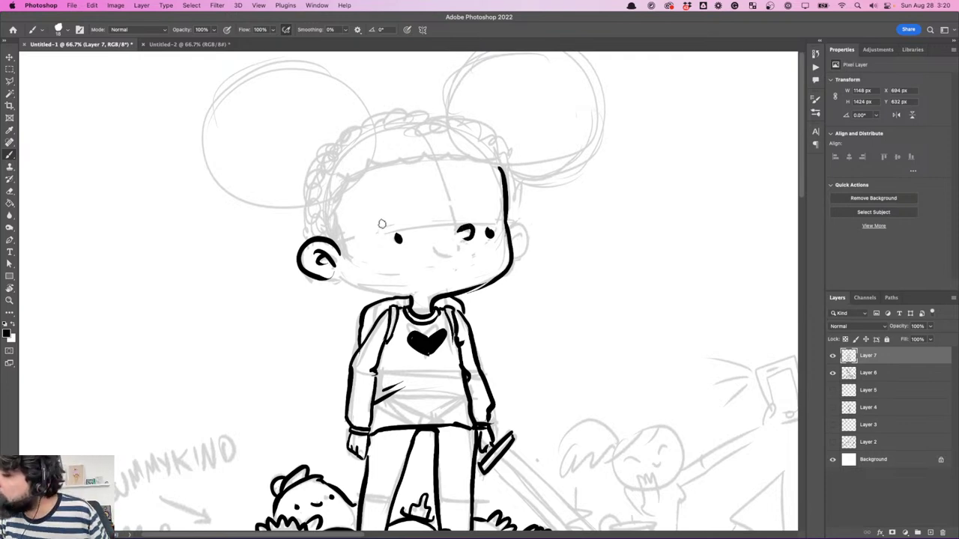
left_click_drag(379, 230, 400, 227)
left_click_drag(483, 218, 499, 213)
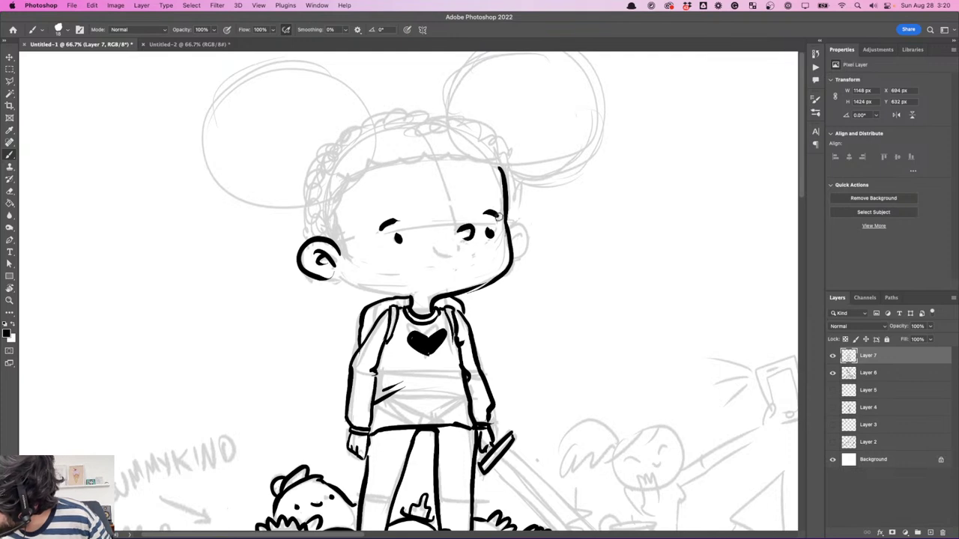
left_click_drag(432, 249, 453, 253)
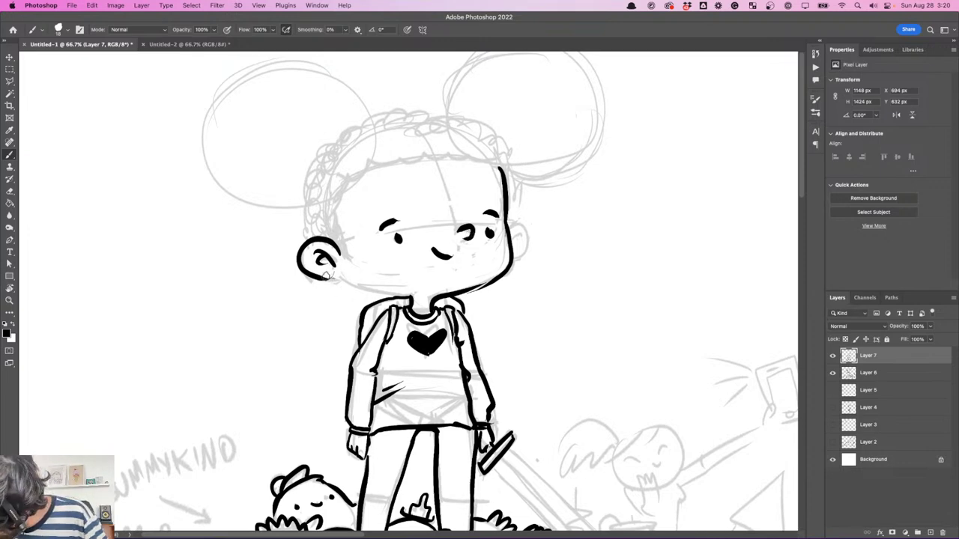
- Ink the jawline from the left-hand ear to the neck, with a small curl hanging beneath the ear
left_click_drag(324, 278, 413, 299)
key("super+z")
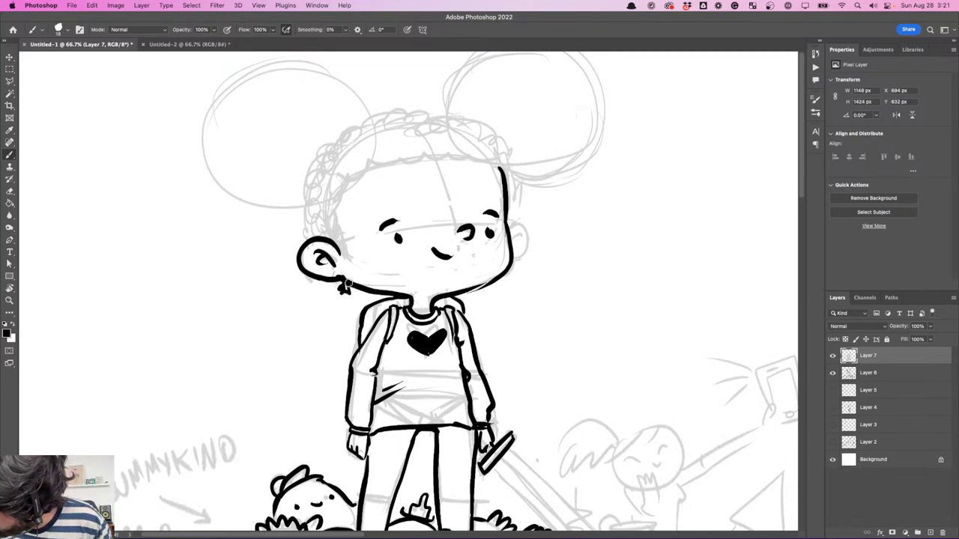
left_click_drag(346, 285, 343, 306)
key("super+z")
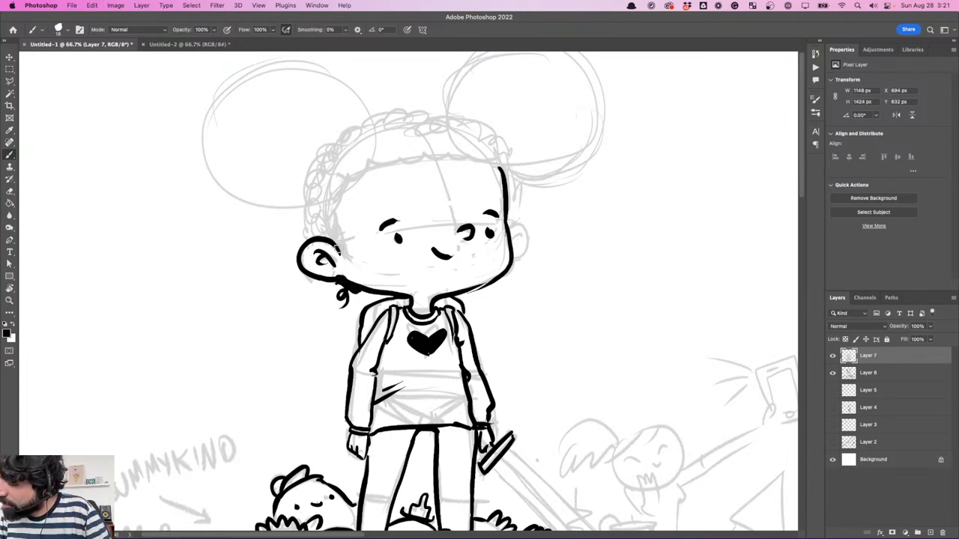
- Ink the girl's scalloped hairline around the forehead and the bumpy outer outline of her hair
mouse_move(343, 261)
left_mouse_down()
mouse_move(337, 213)
mouse_move(347, 173)
mouse_move(421, 154)
mouse_move(502, 166)
left_mouse_up()
mouse_move(304, 232)
left_mouse_down()
mouse_move(305, 177)
mouse_move(341, 134)
mouse_move(394, 111)
mouse_move(458, 116)
mouse_move(494, 139)
mouse_move(504, 165)
mouse_move(501, 146)
mouse_move(510, 159)
mouse_move(562, 327)
mouse_move(569, 300)
left_mouse_up()
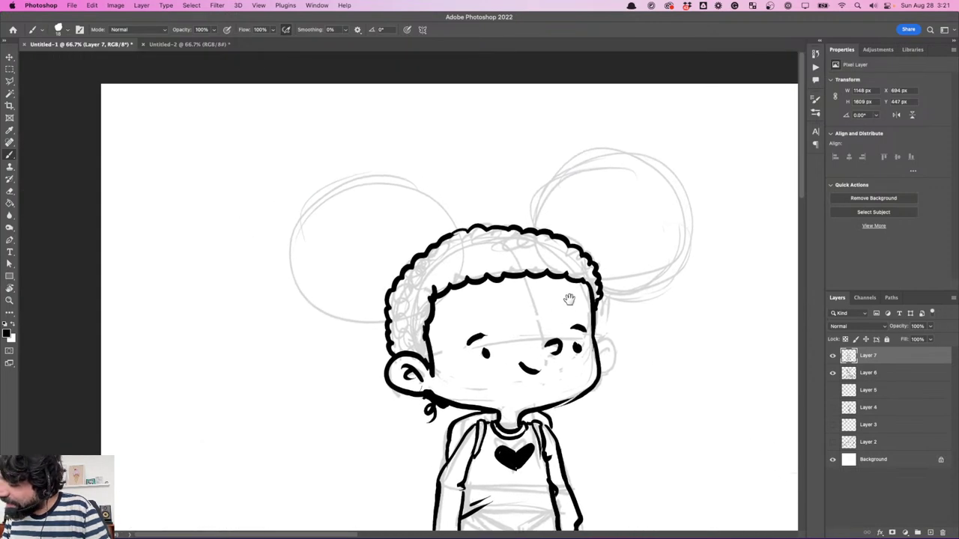
- Sketch two repositioned round hair buns, wider apart and higher above the girl's head, on Layer 6
scroll(570, 300, "right", 3)
scroll(570, 300, "down", 2)
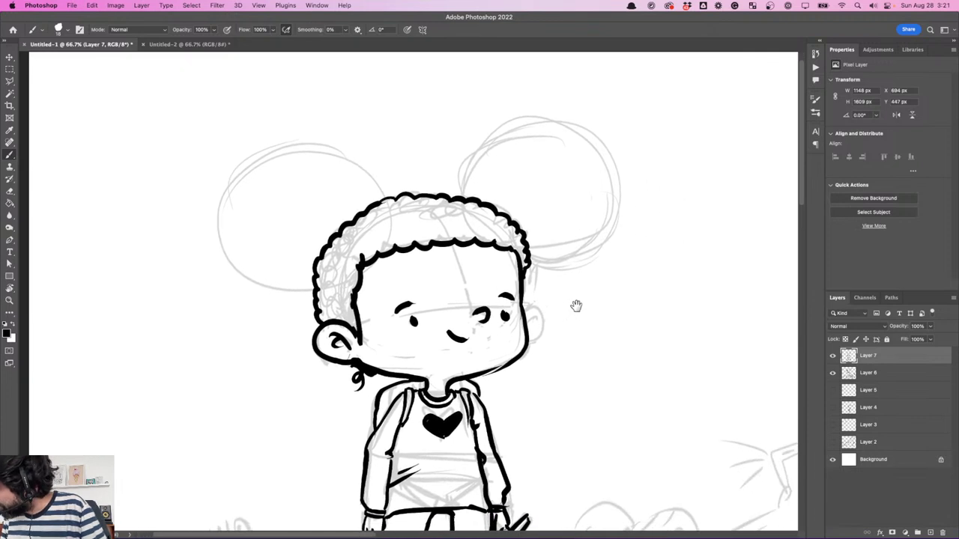
left_click(869, 373)
mouse_move(244, 131)
left_mouse_down()
mouse_move(220, 275)
mouse_move(214, 128)
mouse_move(180, 169)
left_mouse_up()
key("super+z")
mouse_move(278, 119)
left_mouse_down()
mouse_move(184, 195)
mouse_move(317, 137)
mouse_move(201, 161)
left_mouse_up()
mouse_move(587, 112)
left_mouse_down()
mouse_move(460, 160)
mouse_move(558, 226)
mouse_move(608, 104)
mouse_move(476, 182)
left_mouse_up()
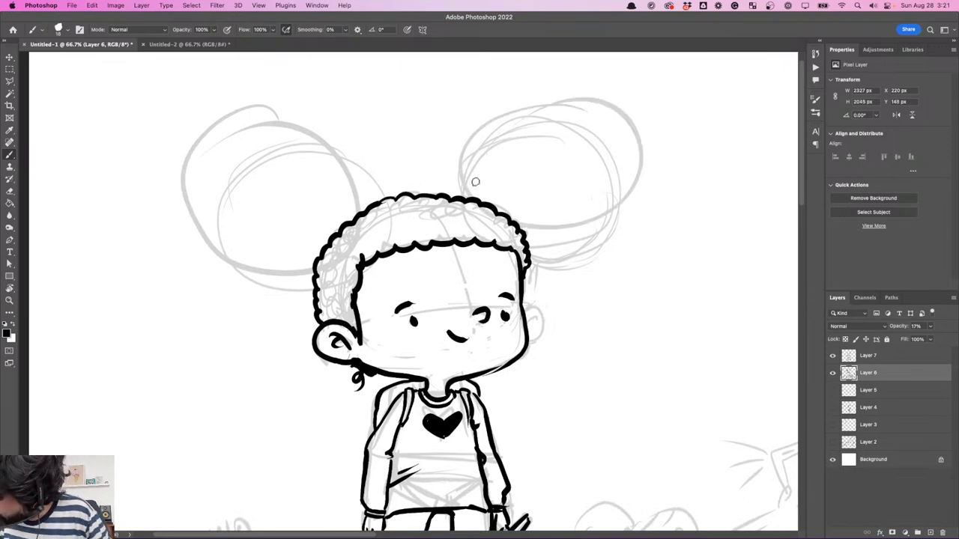
- Ink the girl's small right-hand ear against the edge of her face on Layer 7
left_click_drag(651, 308, 647, 367)
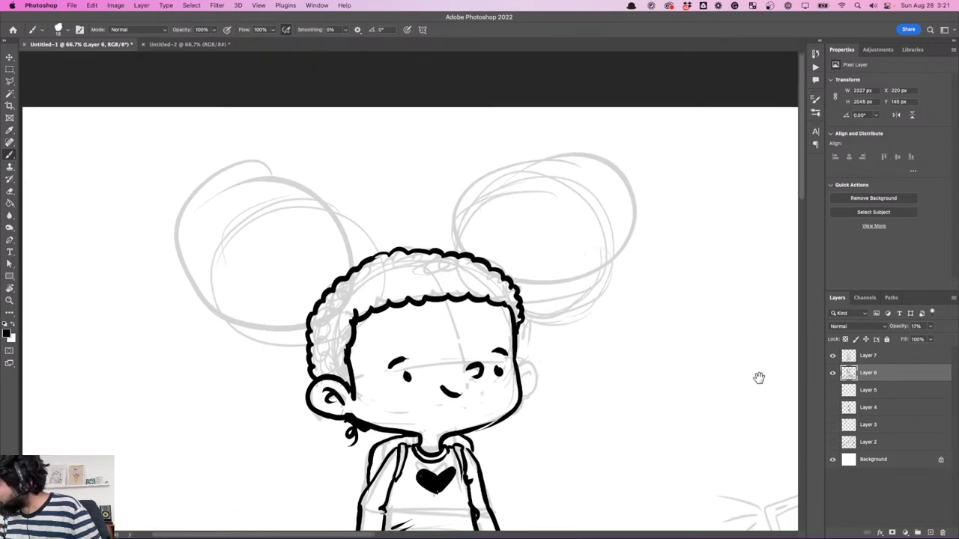
mouse_move(640, 466)
left_mouse_down()
mouse_move(586, 280)
mouse_move(580, 304)
left_mouse_up()
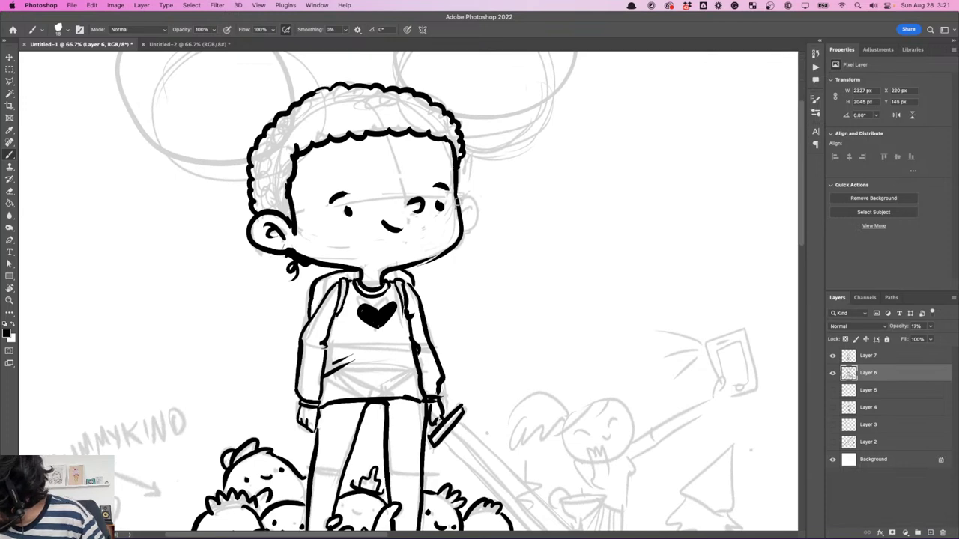
key("alt+bracketright")
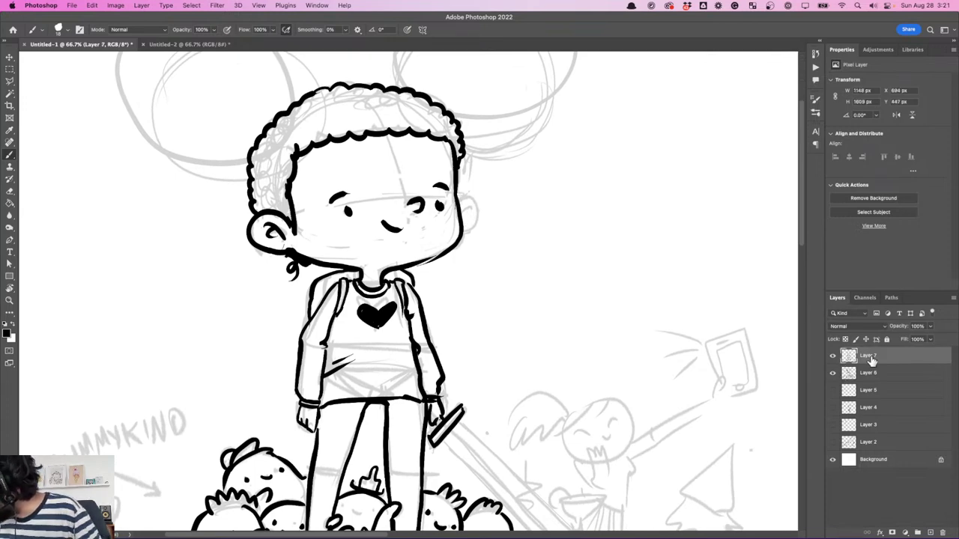
mouse_move(468, 197)
left_mouse_down()
mouse_move(463, 227)
mouse_move(466, 204)
left_mouse_up()
key("super+z")
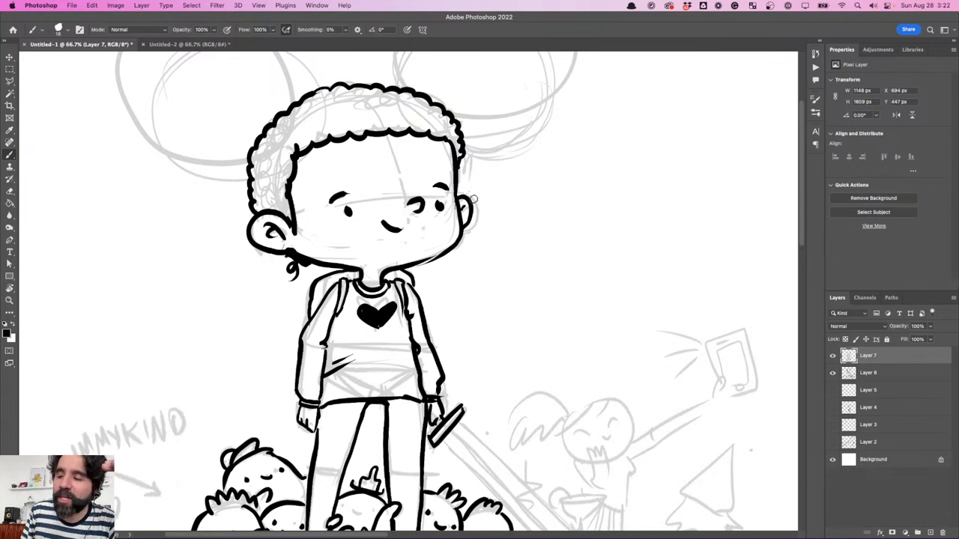
- Ink a bumpy, scalloped outline for the left-hand hair bun, closing it with a thick edge where it meets the hair
key("super+minus")
key("super+minus")
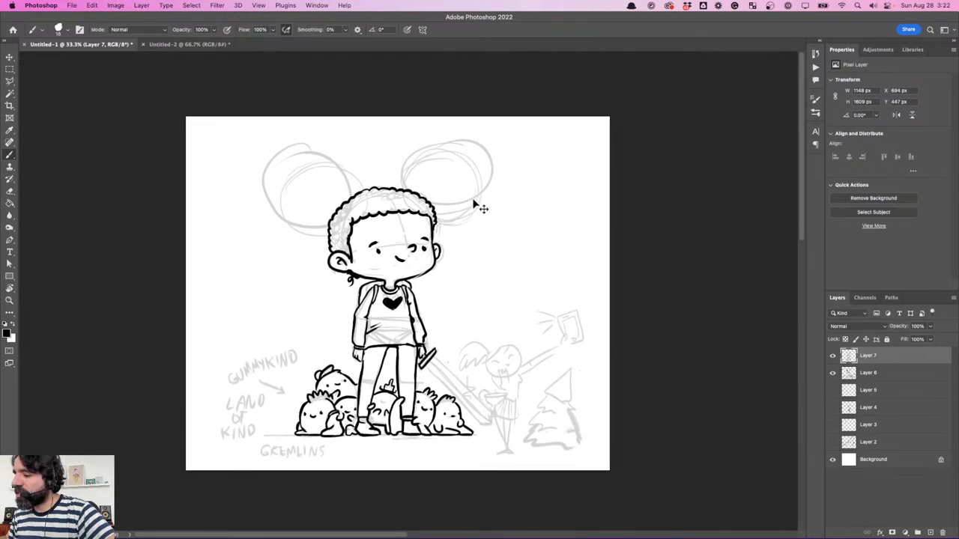
key("super+plus")
scroll(472, 200, "up", 5)
scroll(473, 200, "left", 4)
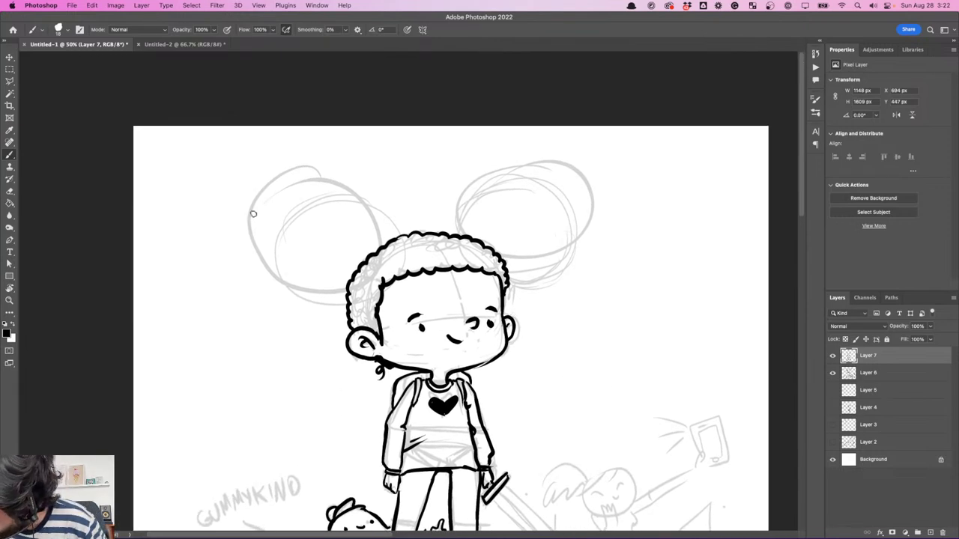
mouse_move(253, 214)
left_mouse_down()
mouse_move(267, 181)
mouse_move(338, 176)
mouse_move(366, 198)
mouse_move(377, 249)
left_mouse_up()
mouse_move(250, 208)
left_mouse_down()
mouse_move(243, 237)
mouse_move(271, 270)
mouse_move(328, 277)
mouse_move(319, 283)
mouse_move(361, 265)
mouse_move(343, 277)
left_mouse_up()
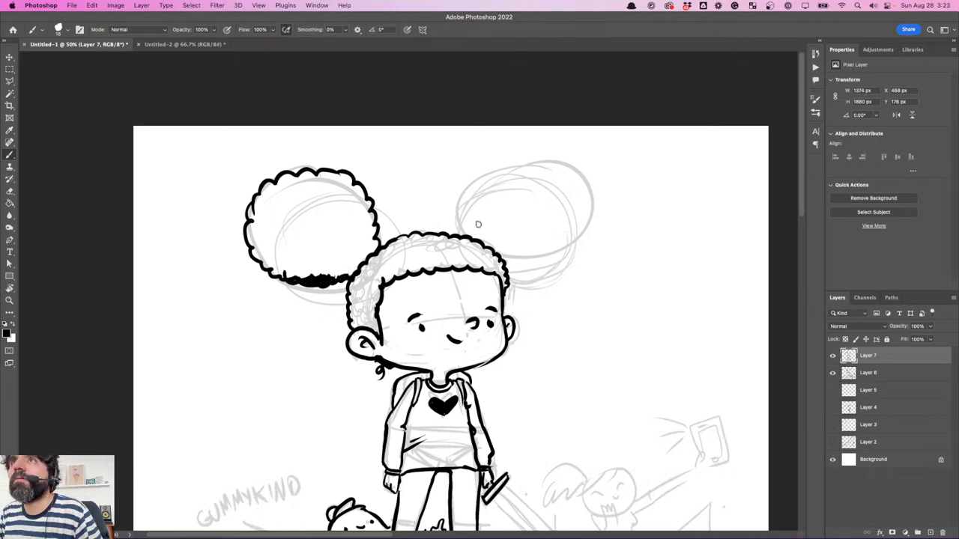
- Ink the right-hand hair bun's scalloped outline and thicken the hair's outer edge above the left-hand ear
mouse_move(466, 237)
left_mouse_down()
mouse_move(459, 207)
mouse_move(468, 185)
mouse_move(516, 157)
mouse_move(555, 155)
mouse_move(581, 189)
mouse_move(575, 237)
left_mouse_up()
mouse_move(508, 265)
left_mouse_down()
mouse_move(539, 263)
mouse_move(579, 236)
left_mouse_up()
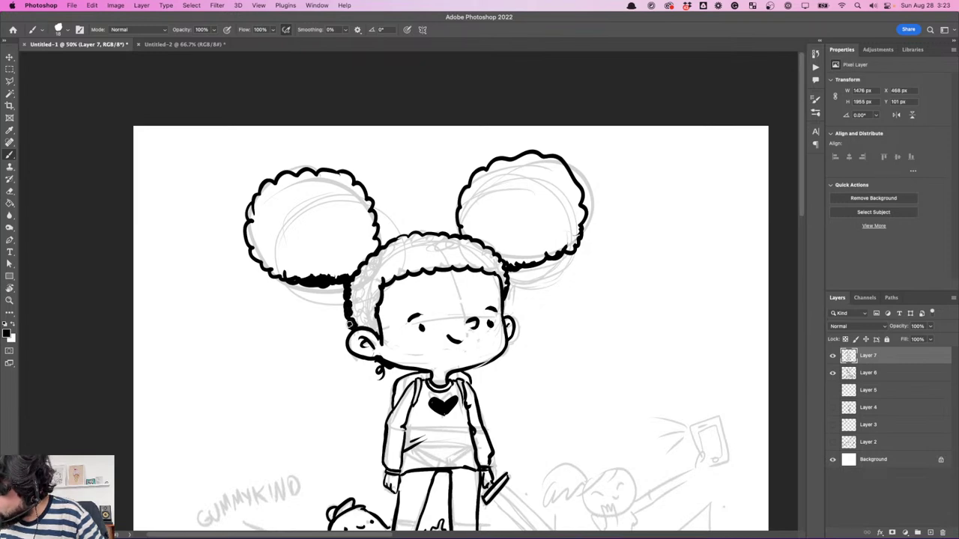
left_click_drag(349, 325, 345, 311)
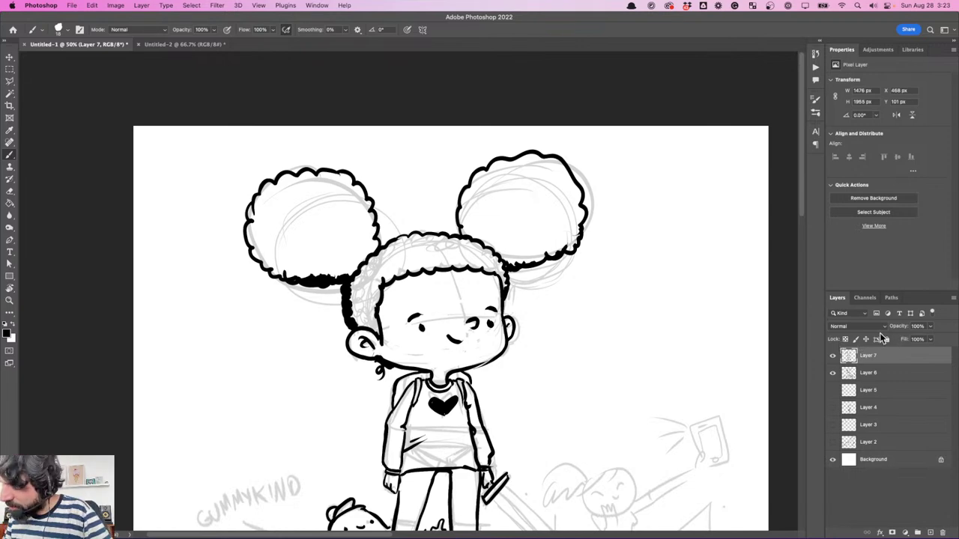
- Fill both hair buns and the hair on the girl's head with solid black
key("g")
left_click(361, 233)
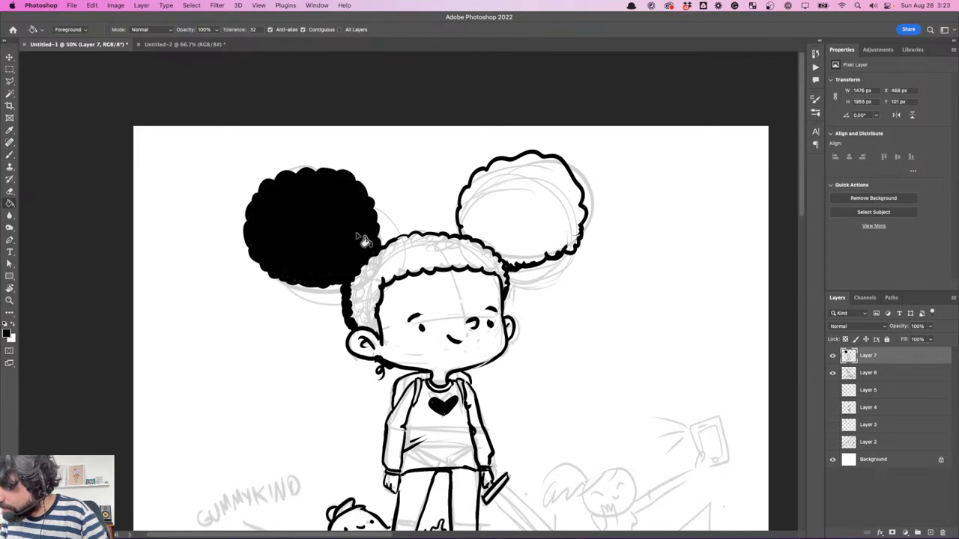
left_click(507, 241)
left_click(523, 226)
- Brush extra small bumps along the lower and upper edges of the right-hand black bun
key("b")
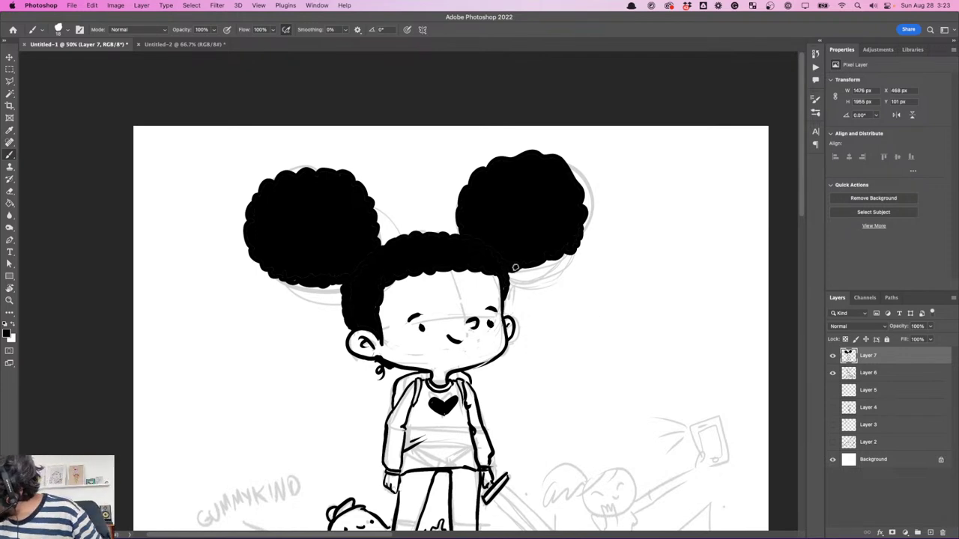
mouse_move(516, 268)
left_mouse_down()
mouse_move(566, 254)
mouse_move(567, 254)
left_mouse_up()
mouse_move(458, 194)
left_mouse_down()
mouse_move(488, 161)
mouse_move(522, 156)
left_mouse_up()
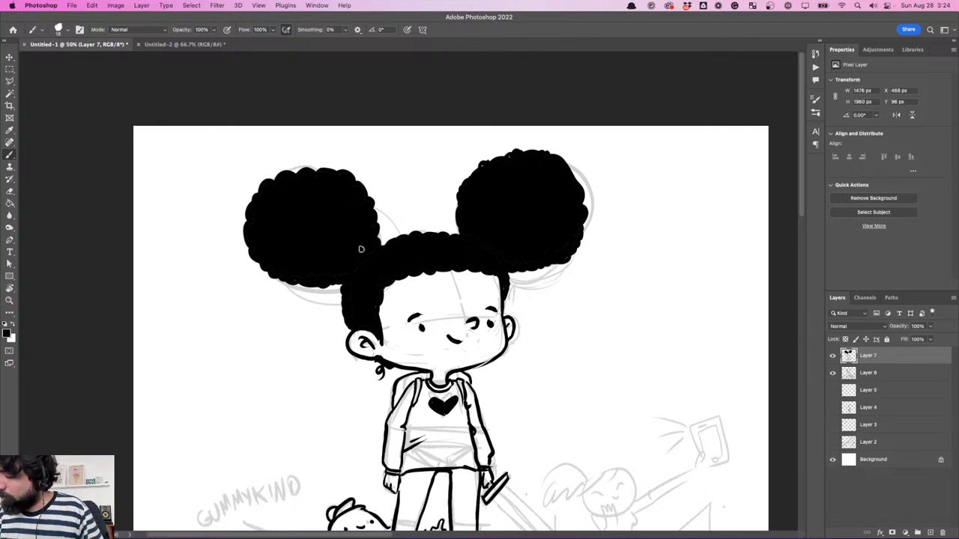
- Rework the sweater's hem into an upward curve and ink a long fold line just above it
left_click_drag(628, 399, 603, 279)
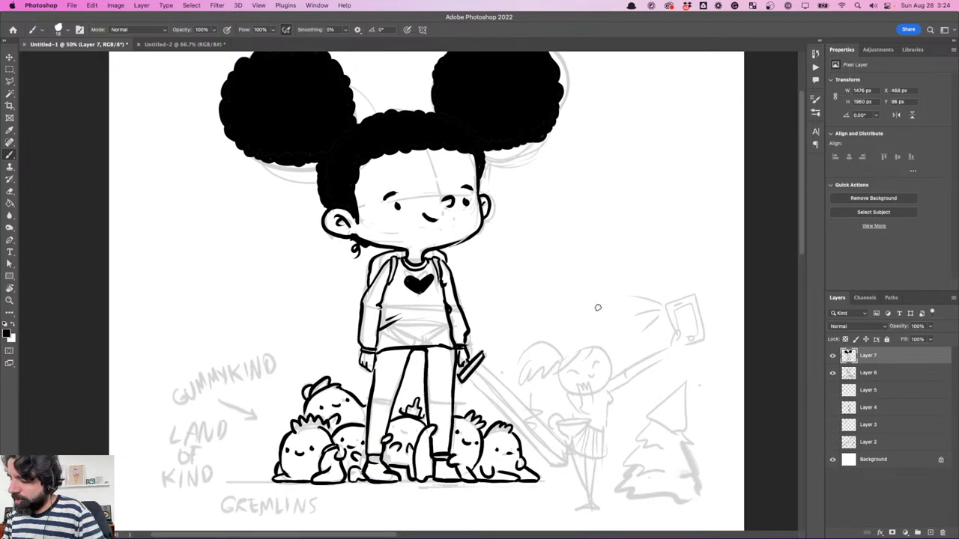
key("super+plus")
key("super+plus")
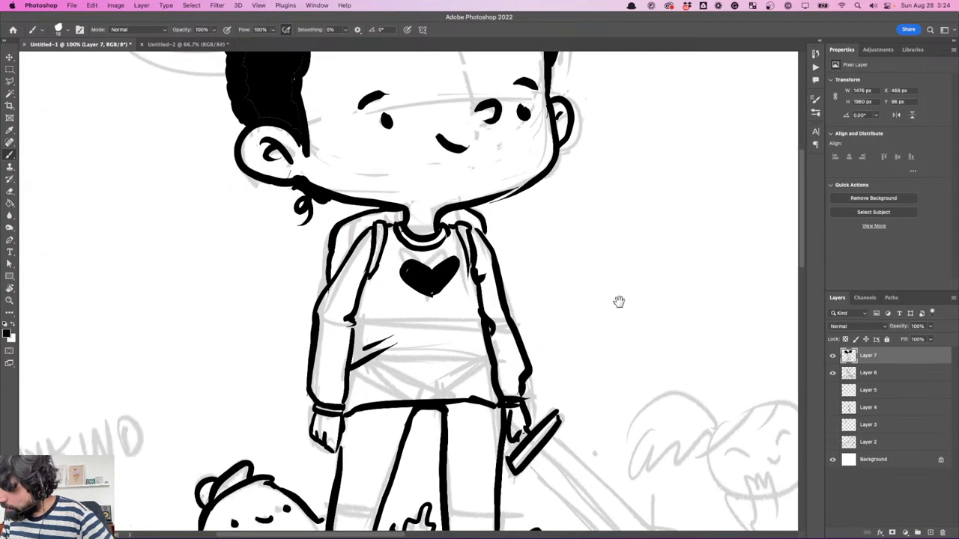
left_click_drag(593, 362, 610, 276)
key("e")
mouse_move(390, 320)
left_mouse_down()
mouse_move(426, 316)
mouse_move(376, 328)
mouse_move(479, 314)
left_mouse_up()
key("b")
left_click_drag(384, 303, 485, 285)
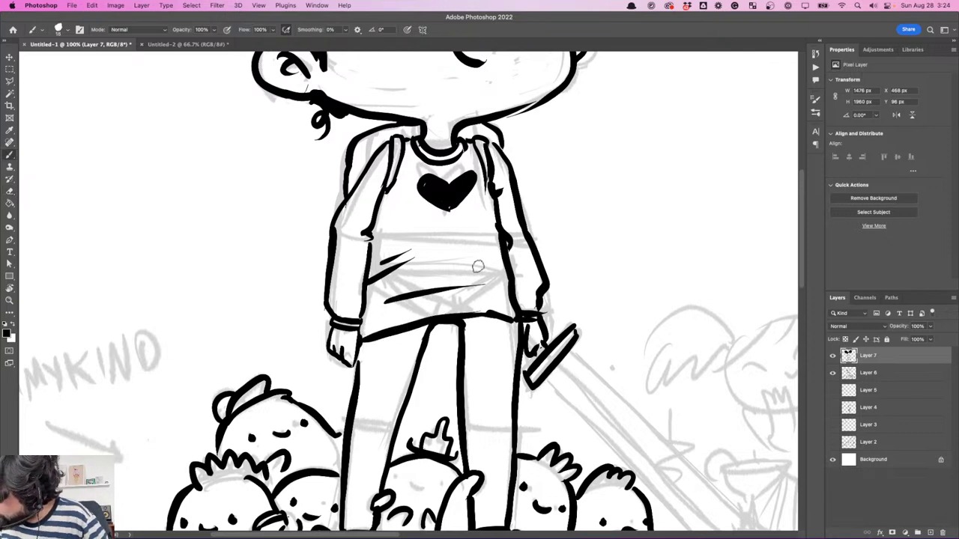
- Thicken the join between the trouser legs, fill both legs with solid black, and touch up the remaining gap
mouse_move(422, 339)
left_mouse_down()
mouse_move(466, 327)
mouse_move(444, 323)
left_mouse_up()
scroll(363, 361, "down", 3)
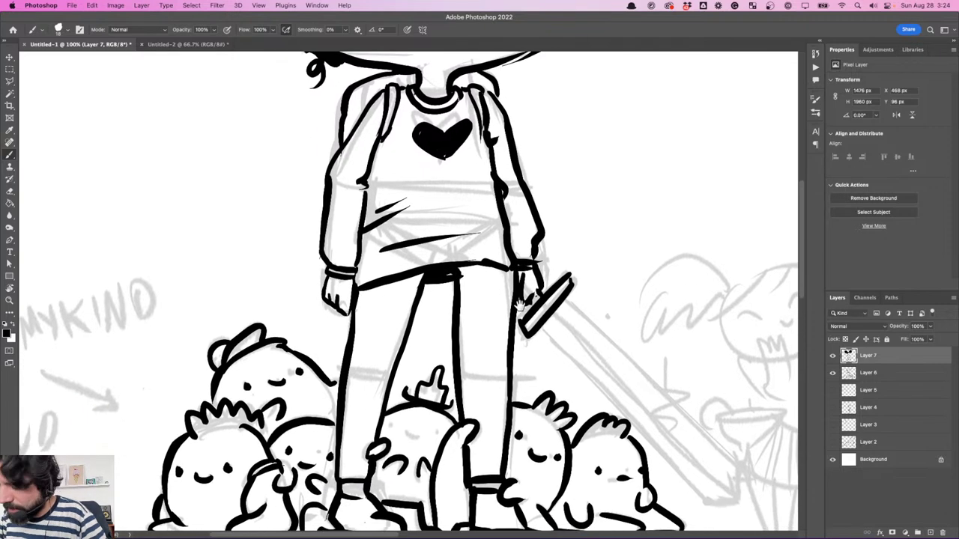
key("g")
left_click(397, 343)
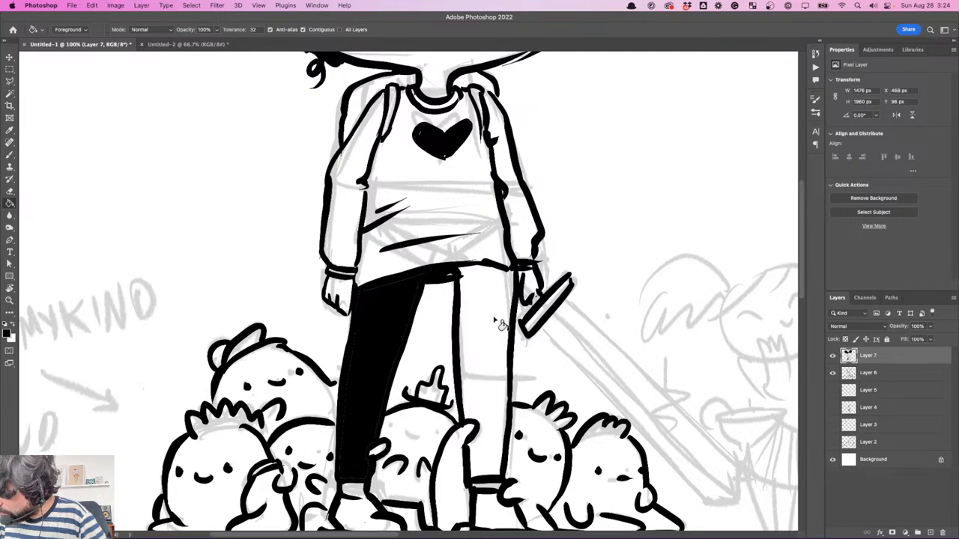
left_click(499, 322)
key("b")
mouse_move(450, 278)
left_mouse_down()
mouse_move(417, 289)
mouse_move(466, 272)
left_mouse_up()
- Clean up the blob at the elbow of the right-hand sleeve and ink small fold marks there
left_click_drag(593, 319, 567, 363)
key("r")
mouse_move(483, 296)
left_mouse_down()
mouse_move(479, 311)
mouse_move(481, 299)
left_mouse_up()
key("e")
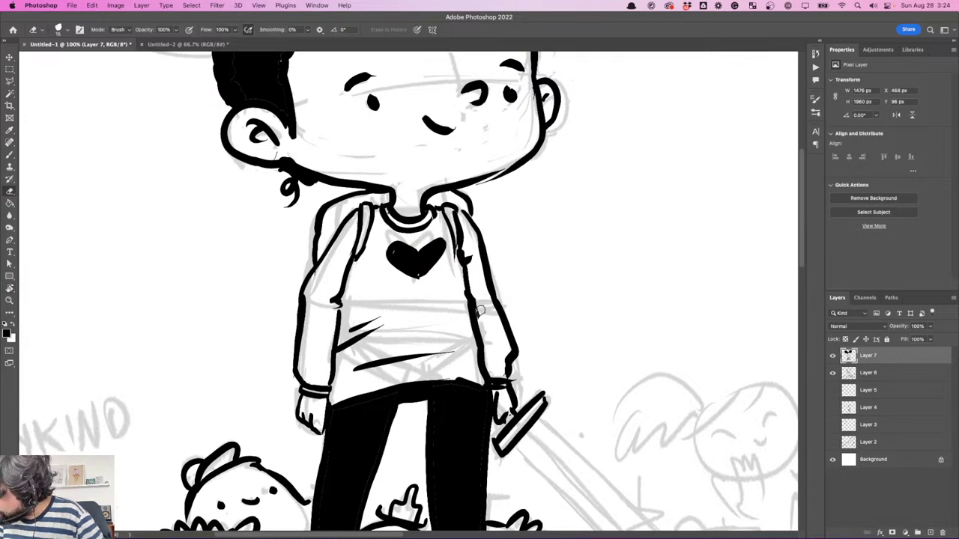
key("b")
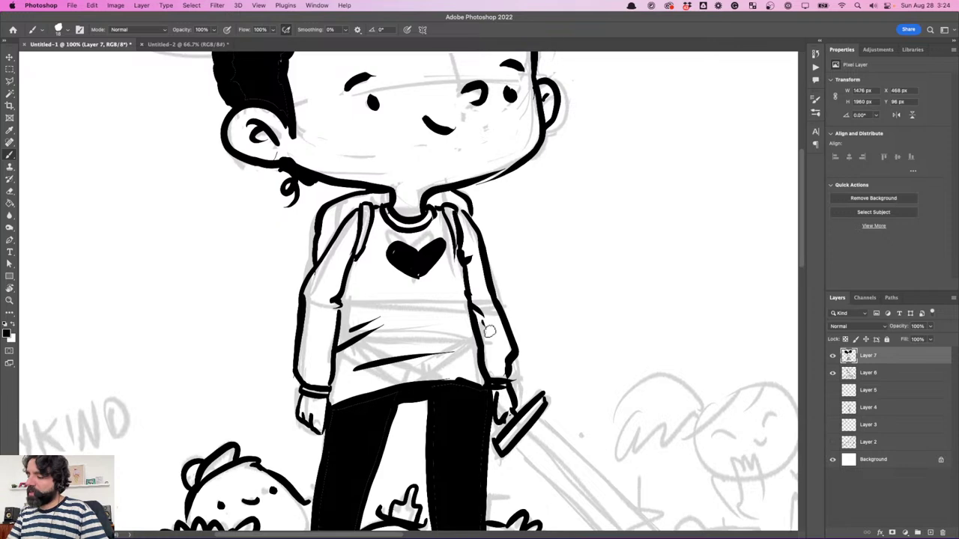
- Erase the black heart on the sweater and redraw it as a solid black heart
mouse_move(580, 366)
left_mouse_down()
mouse_move(599, 339)
mouse_move(608, 349)
left_mouse_up()
key("e")
mouse_move(418, 232)
left_mouse_down()
mouse_move(461, 225)
mouse_move(444, 242)
mouse_move(437, 227)
mouse_move(432, 244)
mouse_move(464, 248)
mouse_move(429, 256)
mouse_move(439, 250)
mouse_move(429, 253)
mouse_move(417, 224)
left_mouse_up()
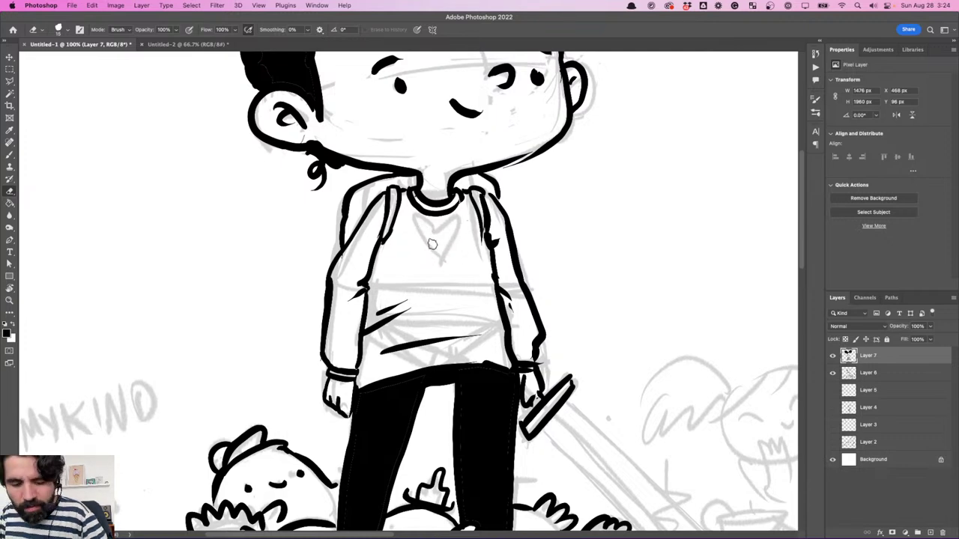
key("b")
mouse_move(442, 238)
left_mouse_down()
mouse_move(420, 242)
mouse_move(445, 263)
mouse_move(440, 238)
mouse_move(461, 226)
mouse_move(424, 236)
mouse_move(455, 235)
mouse_move(429, 255)
mouse_move(438, 253)
left_mouse_up()
key("super+z")
- Ink short lace lines across both of the girl's shoes
key("super+minus")
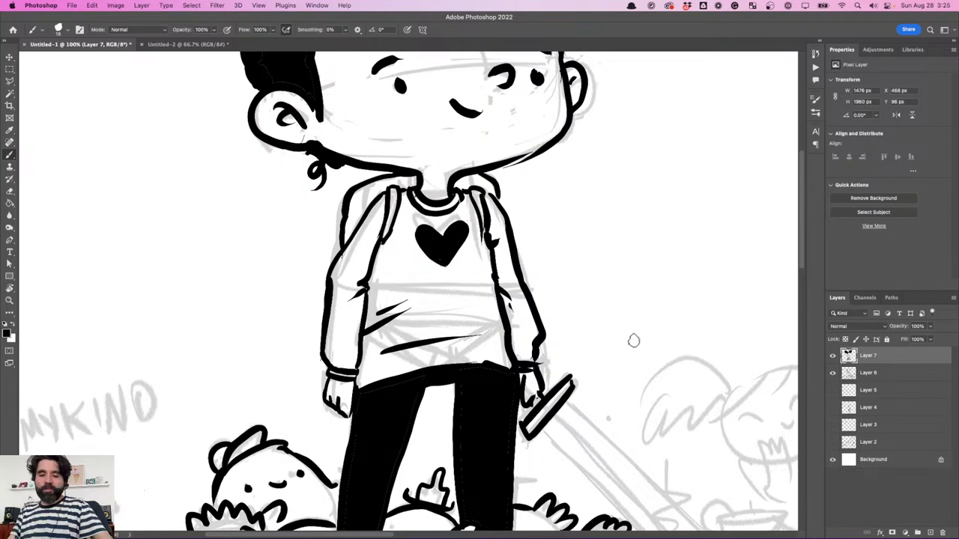
key("super+minus")
key("super+minus")
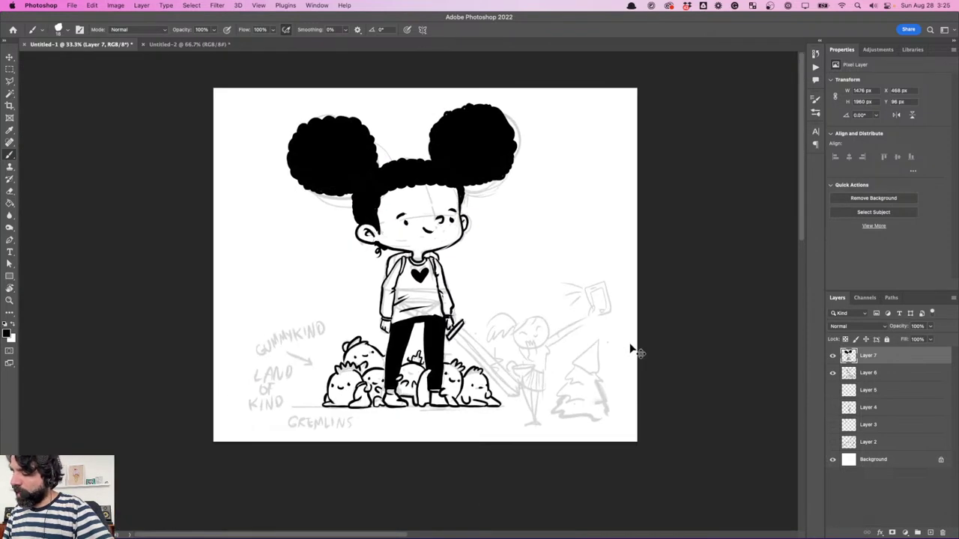
key("super+plus")
key("super+plus")
key("super+plus")
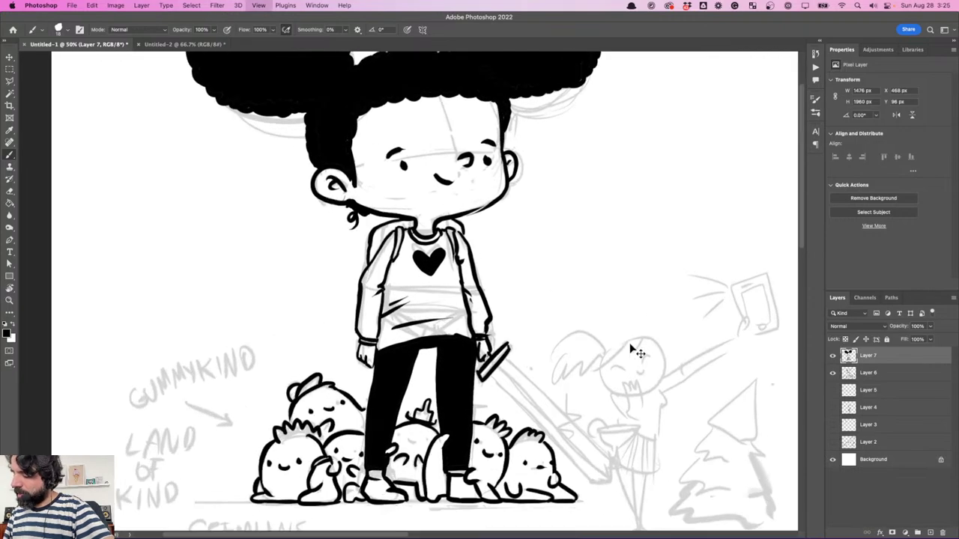
scroll(630, 344, "down", 10)
scroll(647, 277, "up", 2)
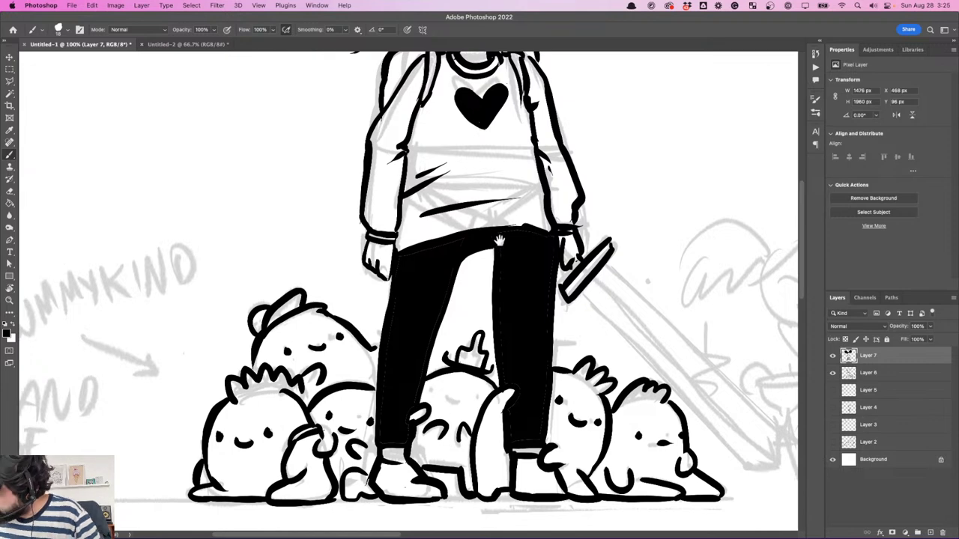
scroll(502, 247, "down", 5)
scroll(502, 247, "left", 3)
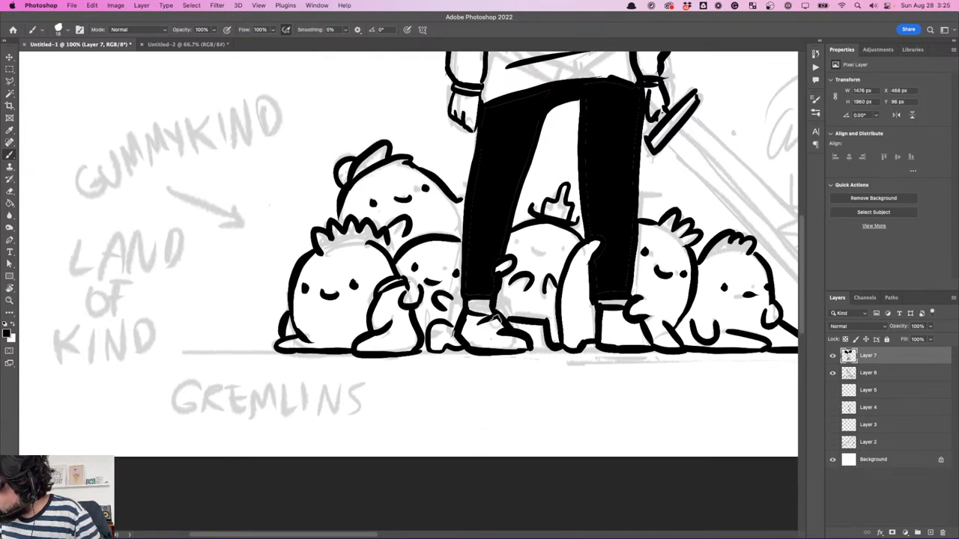
left_click_drag(619, 326, 702, 338)
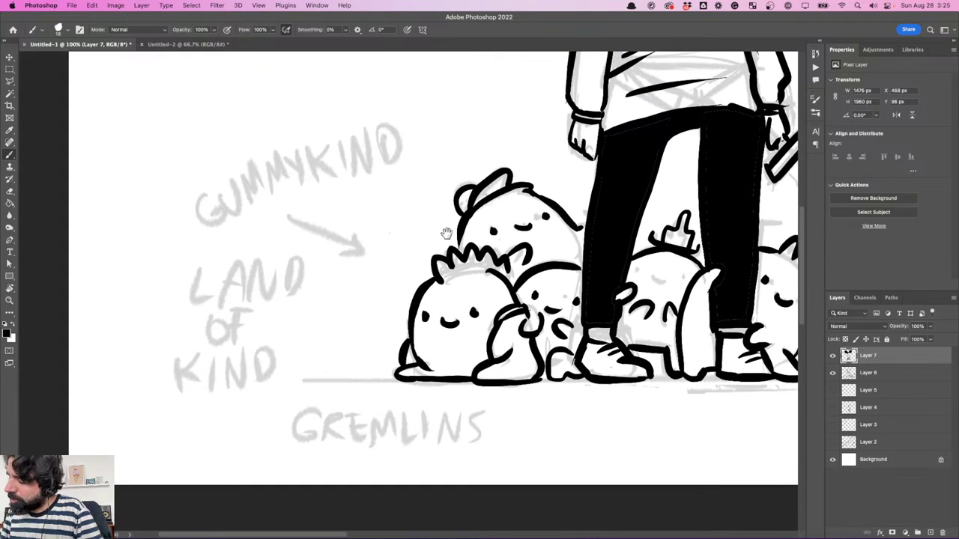
- Ink the eyes and a small curved smile on the creature between the girl's legs
scroll(478, 216, "right", 4)
scroll(477, 216, "down", 1)
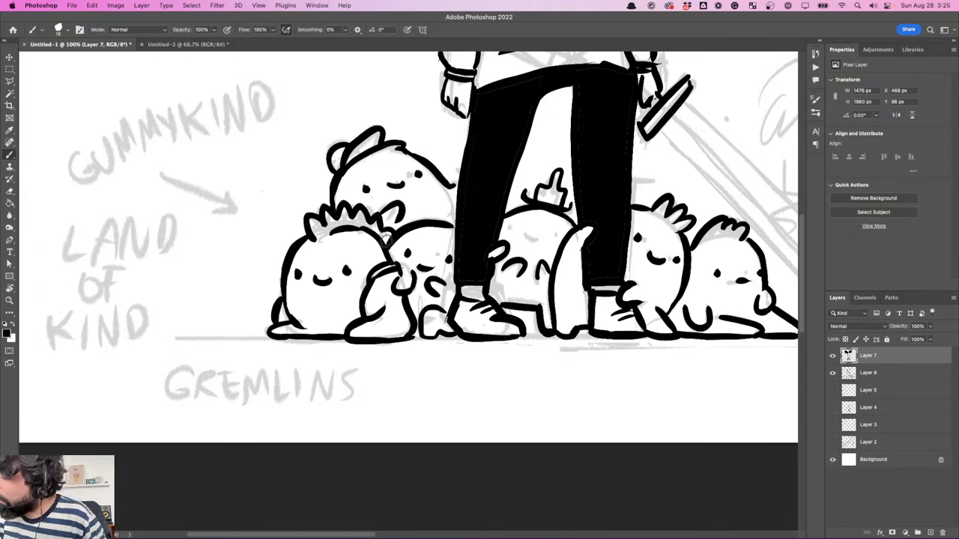
key("super+minus")
key("super+minus")
key("super+equal")
key("super+equal")
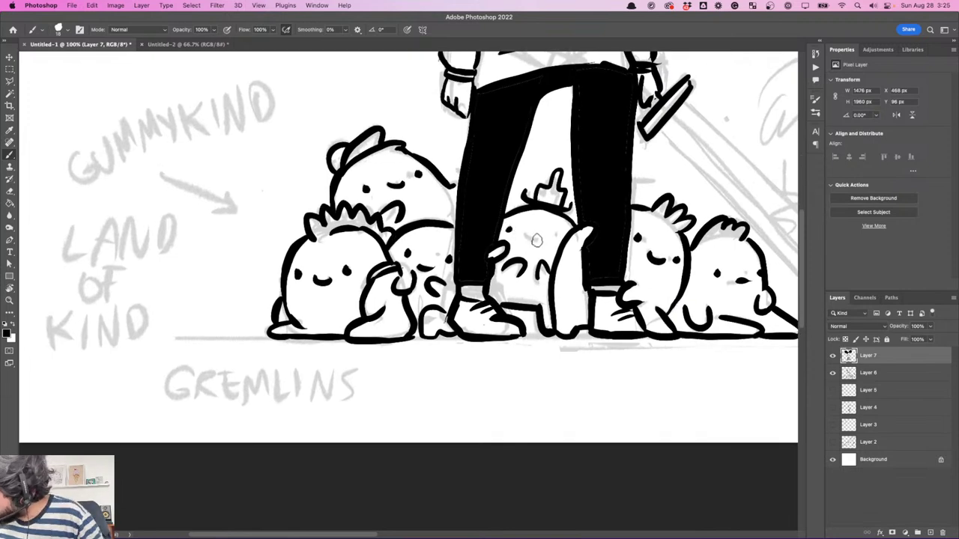
left_click_drag(531, 236, 544, 237)
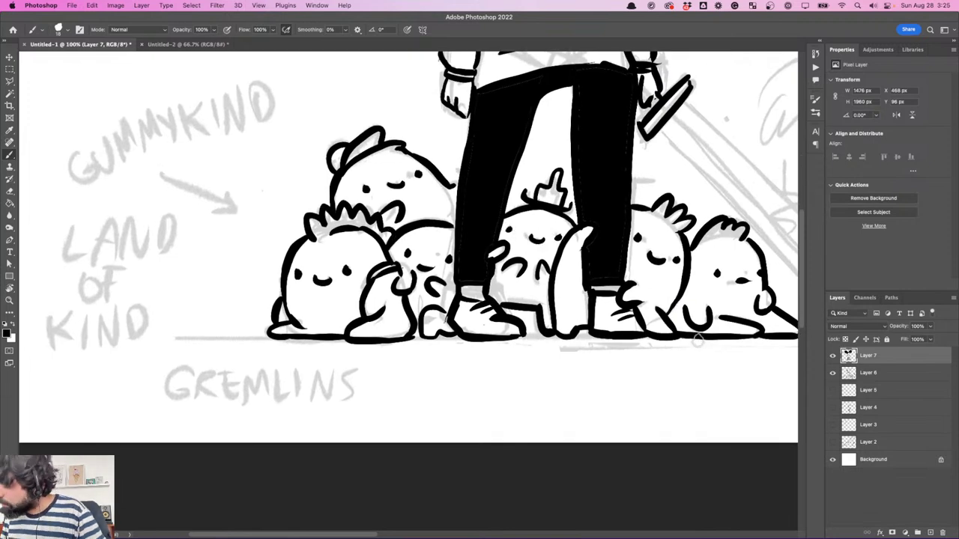
- Extend an inked ground line outward on both sides of the creatures, with a small pointed bump on each side
left_click_drag(758, 324, 652, 344)
left_click_drag(597, 314, 530, 356)
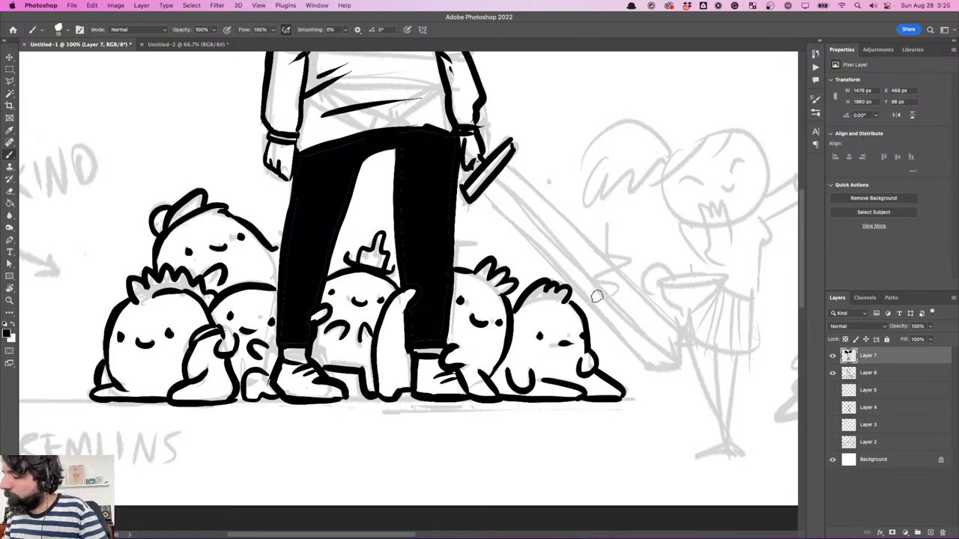
scroll(596, 297, "left", 10)
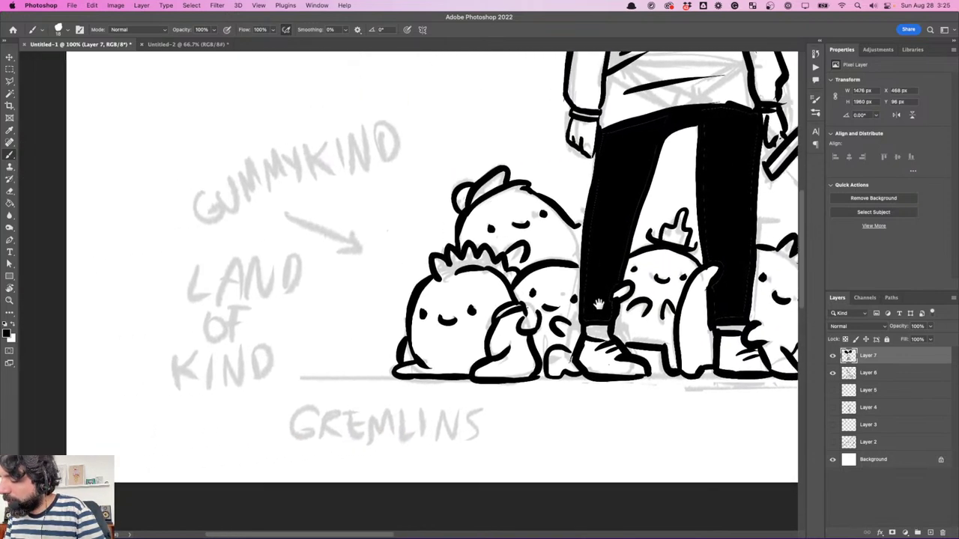
left_click_drag(371, 373, 471, 374)
scroll(470, 375, "right", 13)
scroll(471, 375, "down", 1)
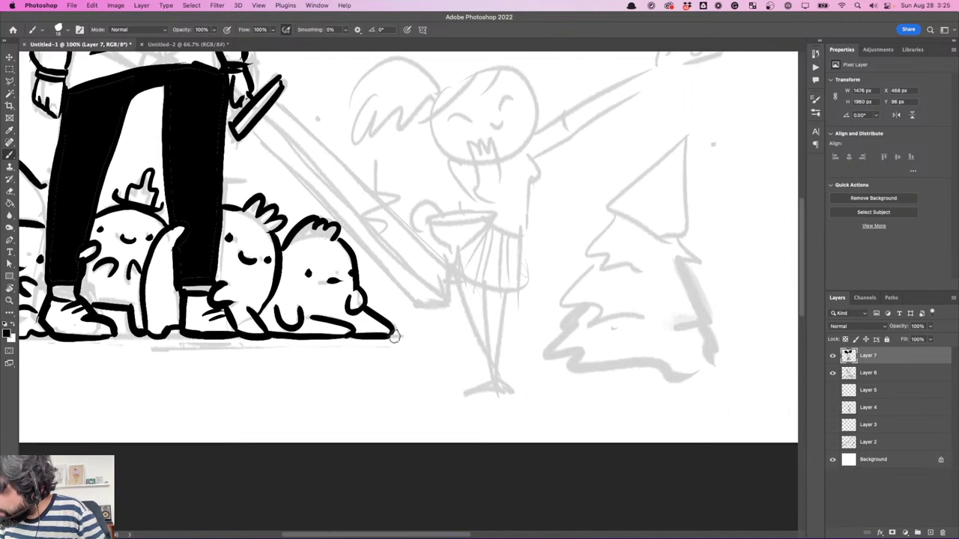
left_click_drag(386, 336, 523, 330)
scroll(523, 329, "left", 10)
scroll(524, 330, "up", 1)
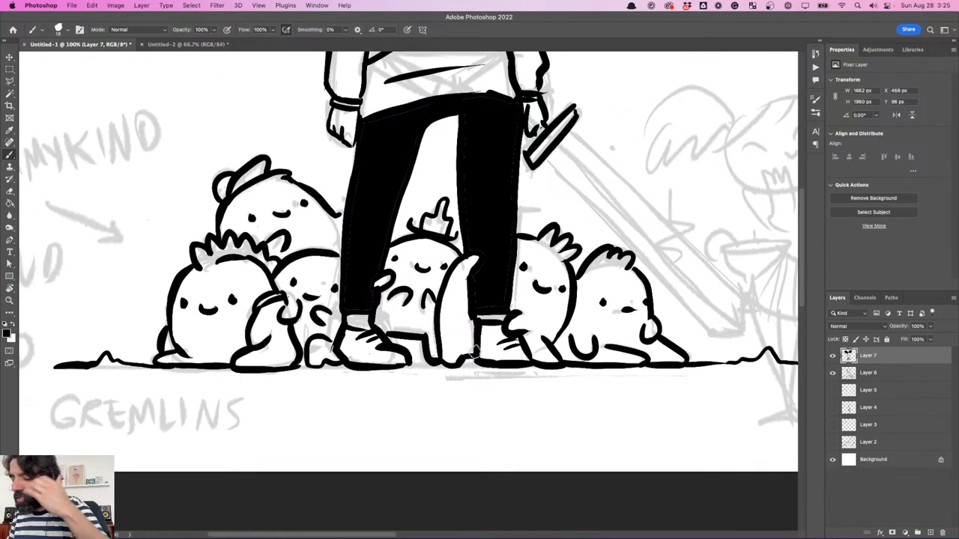
key("e")
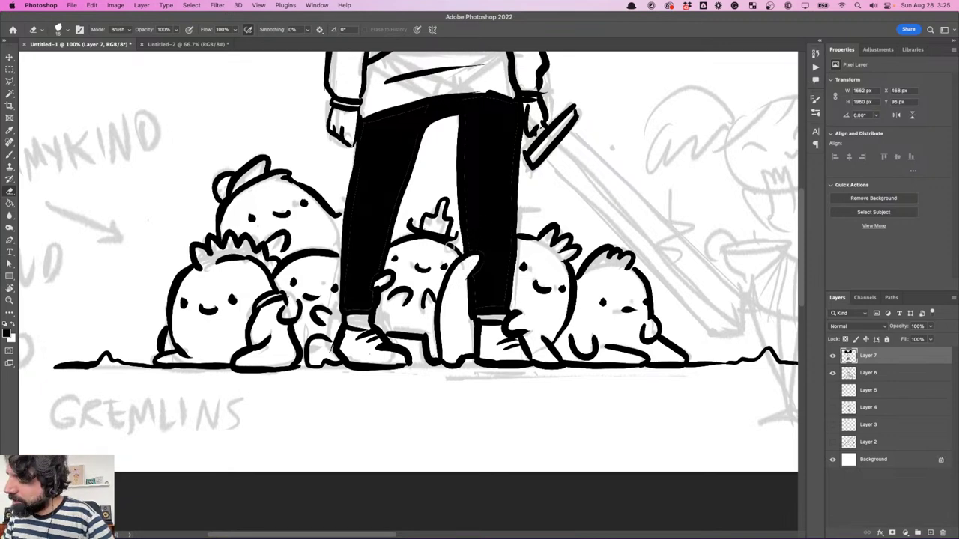
key("super+minus")
key("super+minus")
key("super+minus")
key("super+plus")
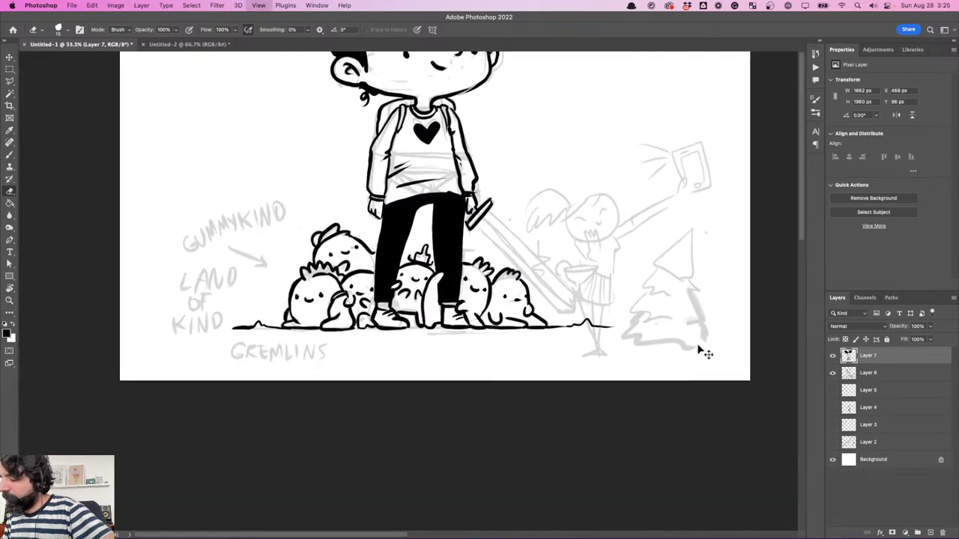
key("super+minus")
- Ink the sword's blade from the crossguard to its angled tip, with a centre line and a thickened outer edge
key("super+plus")
key("super+plus")
key("super+plus")
left_click_drag(772, 273, 385, 124)
key("r")
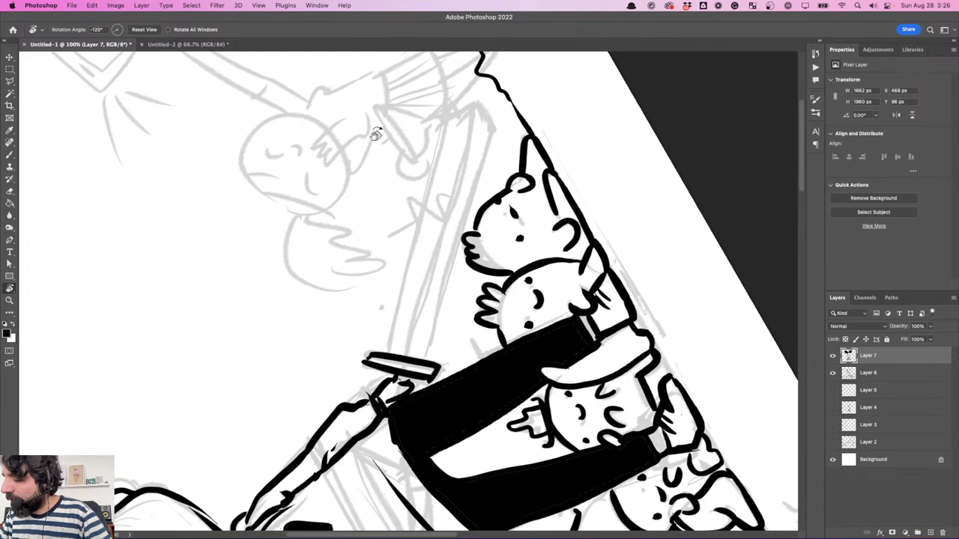
left_click_drag(567, 247, 530, 238)
key("b")
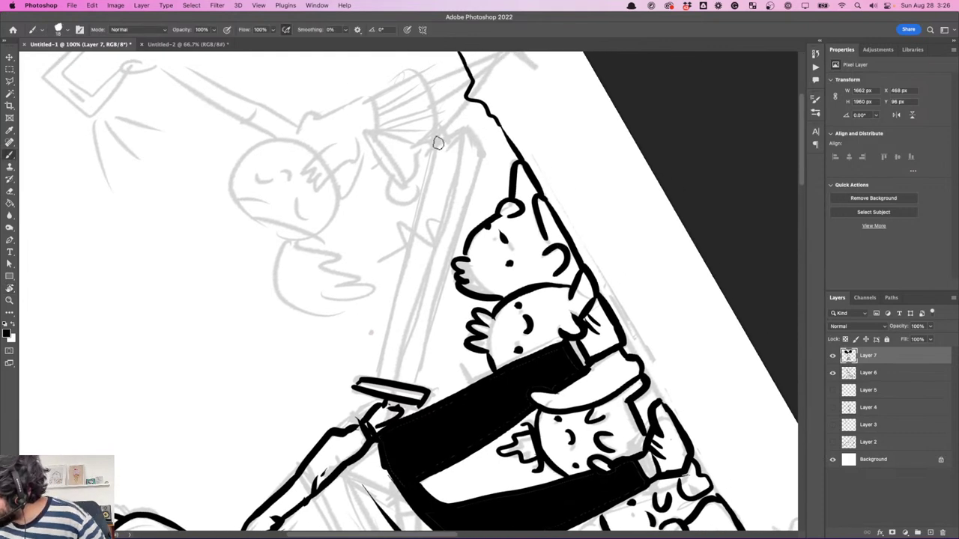
mouse_move(435, 143)
left_mouse_down()
mouse_move(476, 124)
mouse_move(477, 143)
mouse_move(423, 189)
mouse_move(380, 364)
left_mouse_up()
left_click_drag(483, 144, 417, 391)
left_click_drag(466, 129, 400, 367)
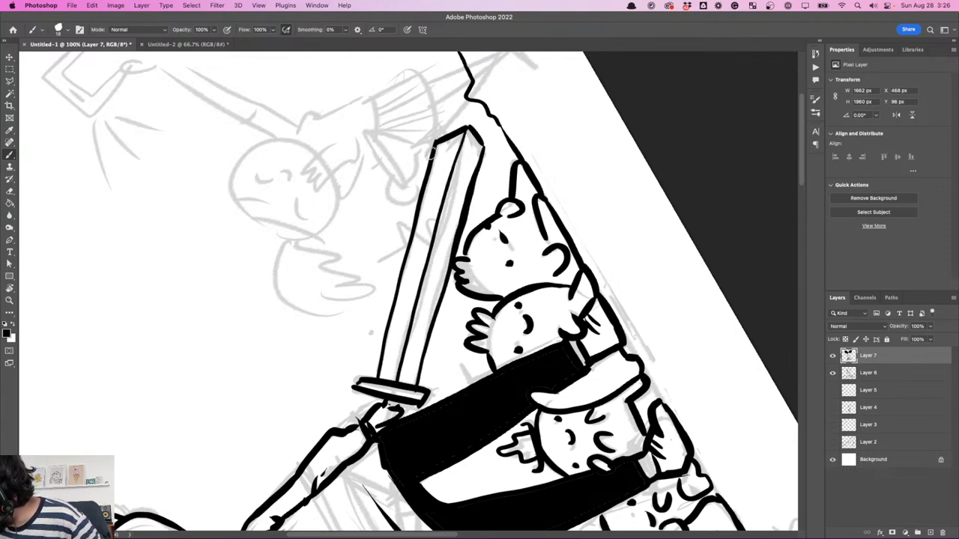
left_click_drag(432, 150, 404, 256)
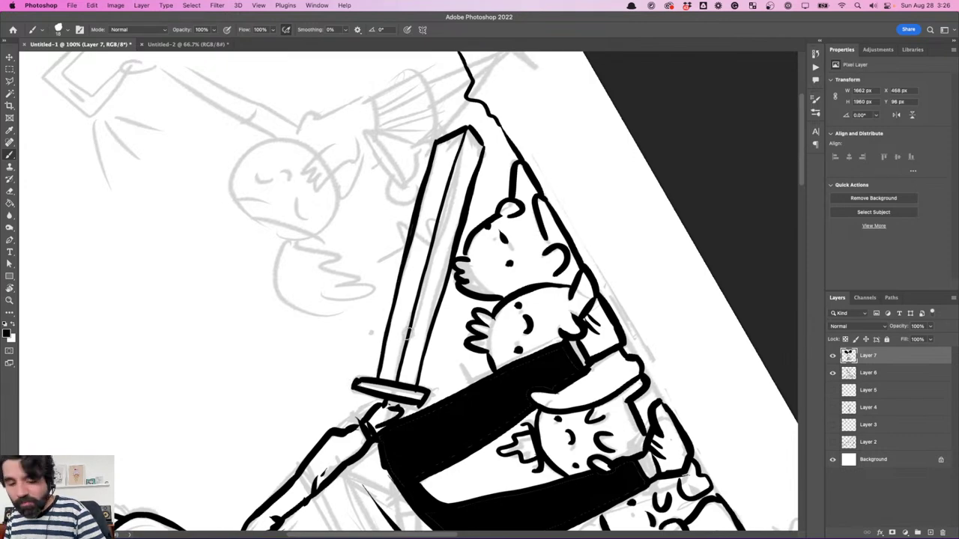
- Clean up the ink at both ends of the sword's crossguard with the Eraser and Brush, and undo the last stray stroke
key("r")
left_click_drag(410, 333, 403, 407)
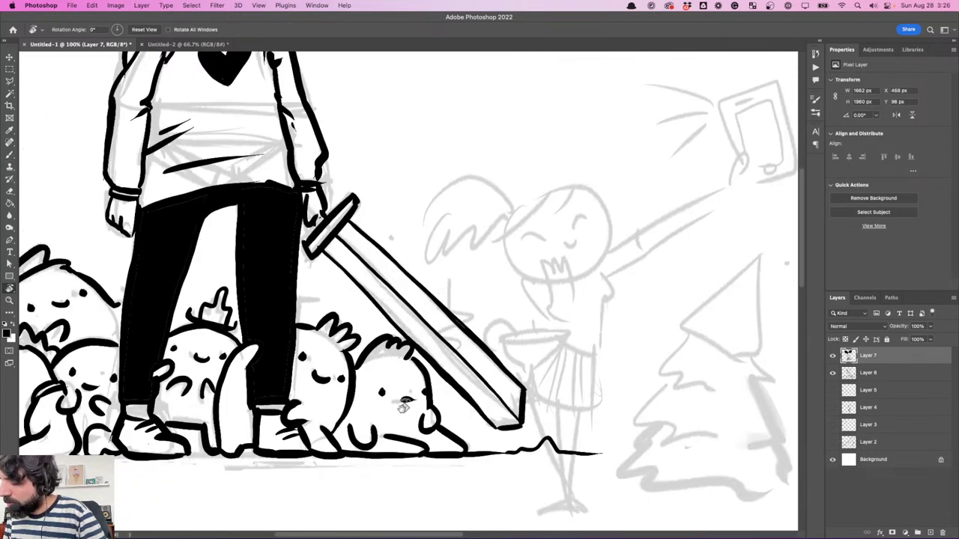
key("b")
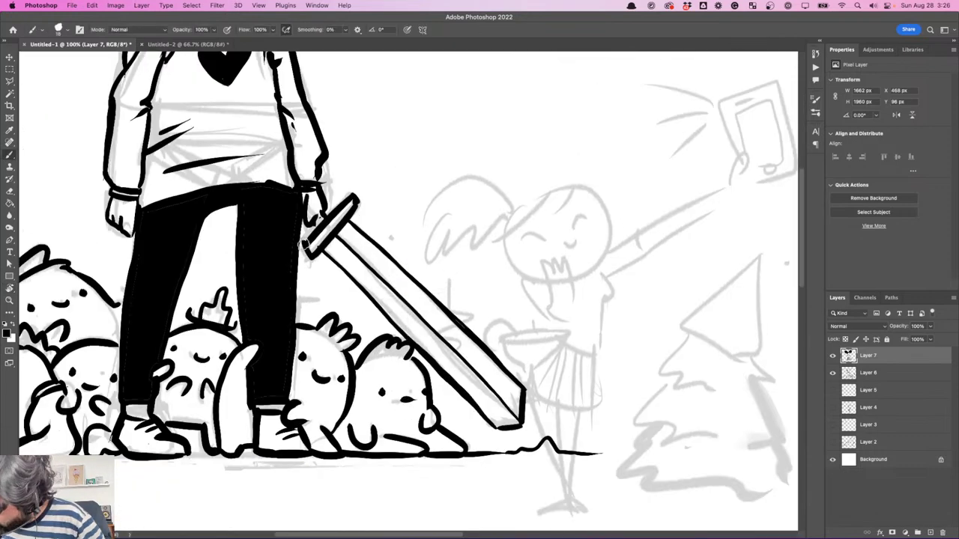
key("r")
mouse_move(352, 200)
left_mouse_down()
mouse_move(367, 210)
mouse_move(357, 196)
left_mouse_up()
key("e")
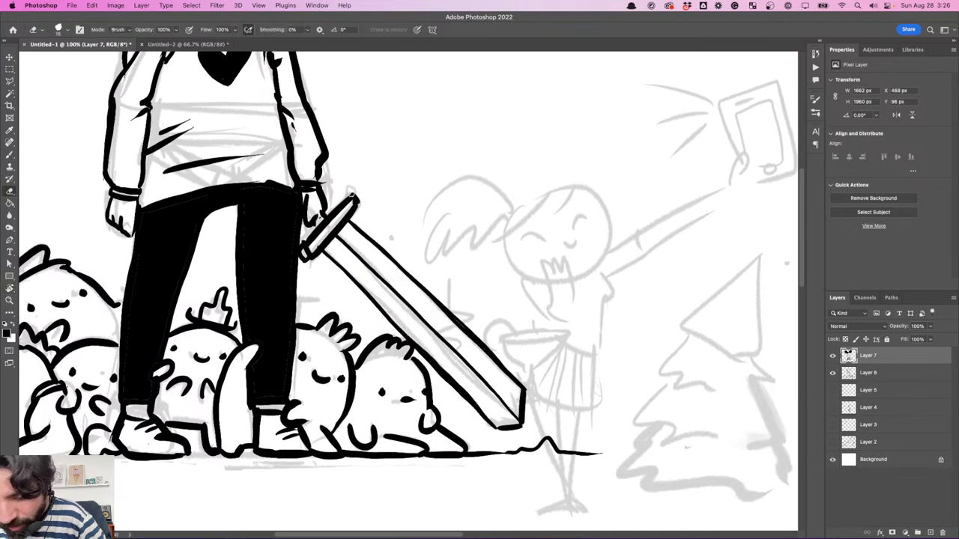
key("b")
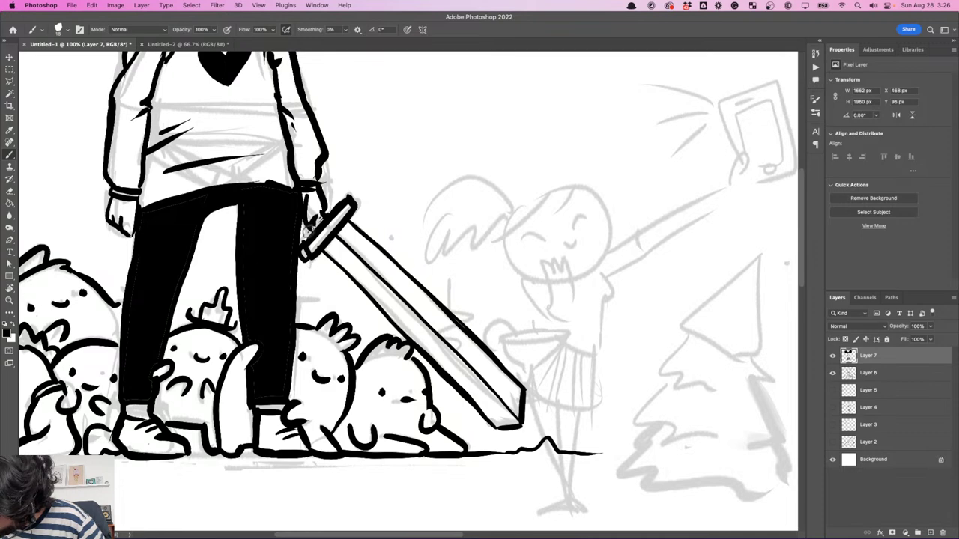
scroll(327, 201, "right", 5)
scroll(327, 201, "down", 2)
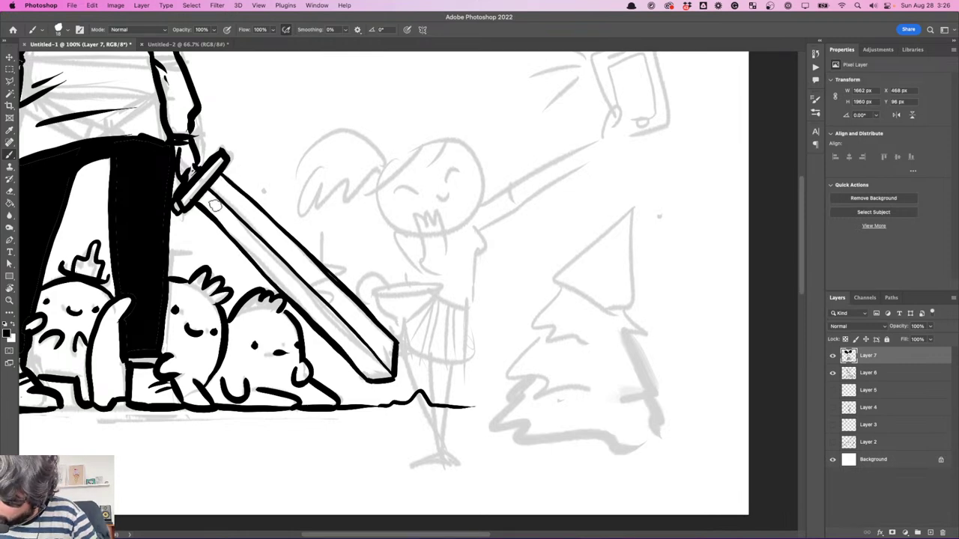
key("super+z")
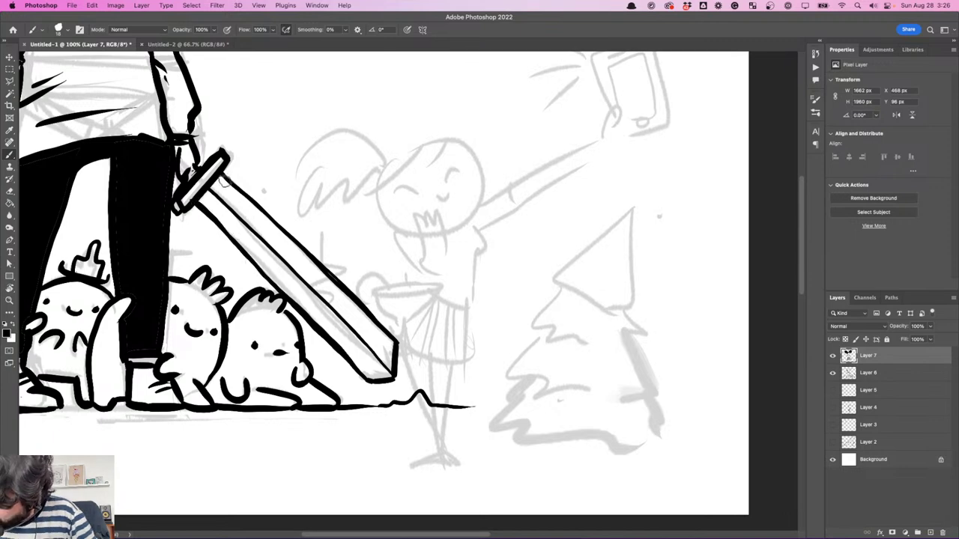
- Review the whole inked drawing at several zoom levels against the rough sketch
key("super+minus")
key("super+minus")
key("super+minus")
key("super+minus")
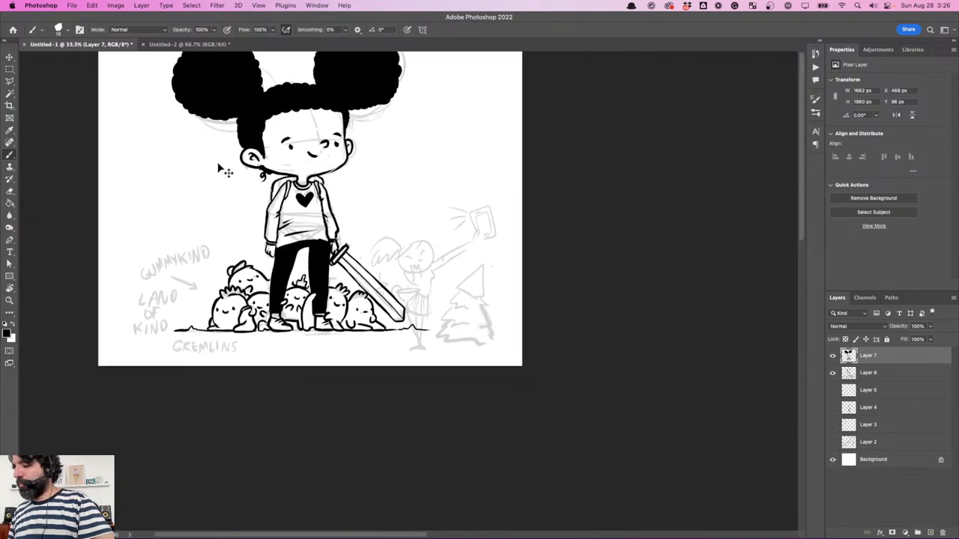
key("super+plus")
key("super+plus")
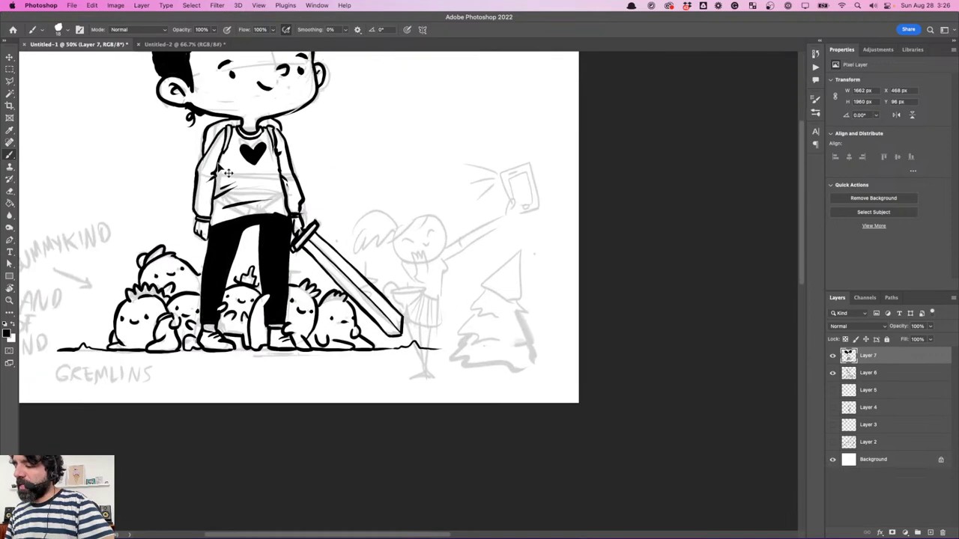
left_click_drag(353, 225, 527, 281)
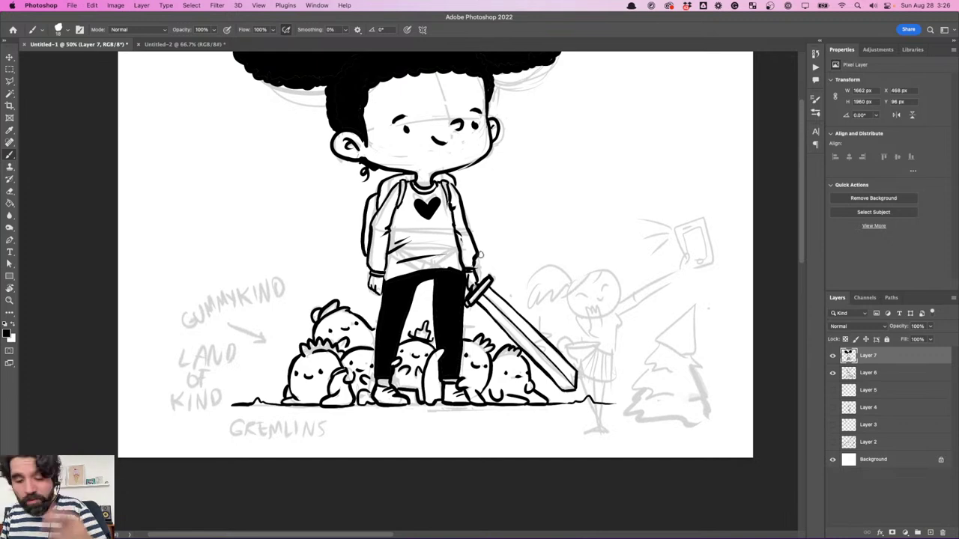
key("super+minus")
key("super+minus")
key("super+plus")
key("super+plus")
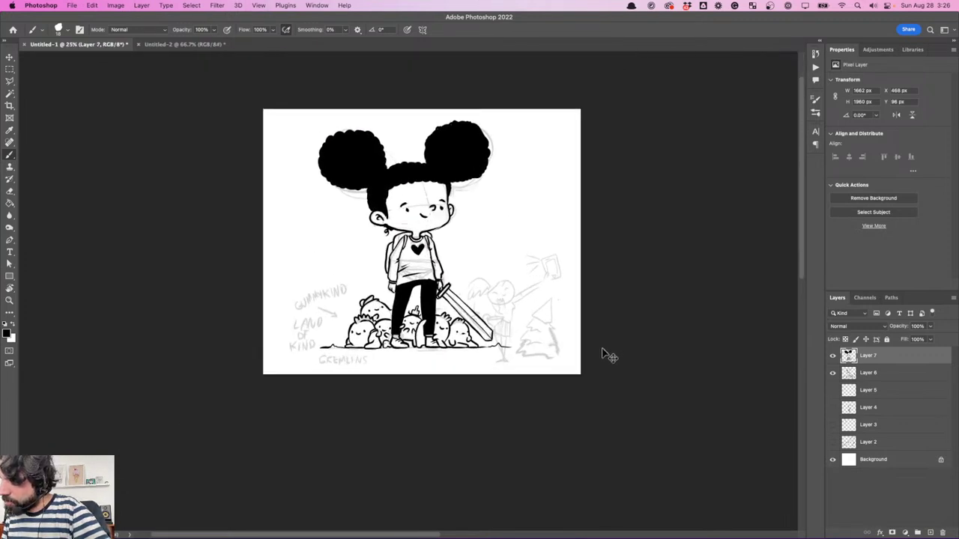
- Hide the rough sketch on Layer 6 and add a new layer above Layer 7
left_click(832, 373)
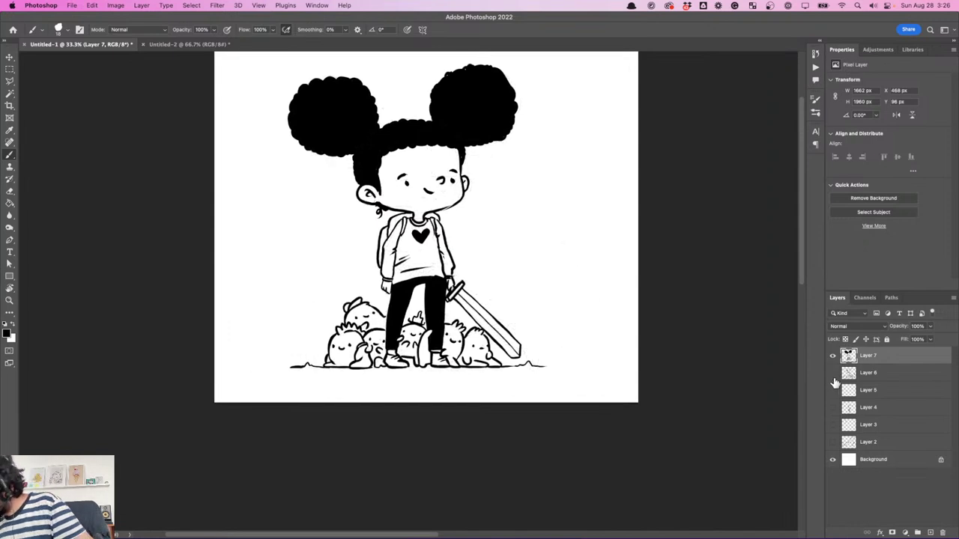
left_click(930, 532)
- Fill the girl's face, ears and neck with halftone dots using the Clean - MED / 45° / 30% brush
right_click(460, 202)
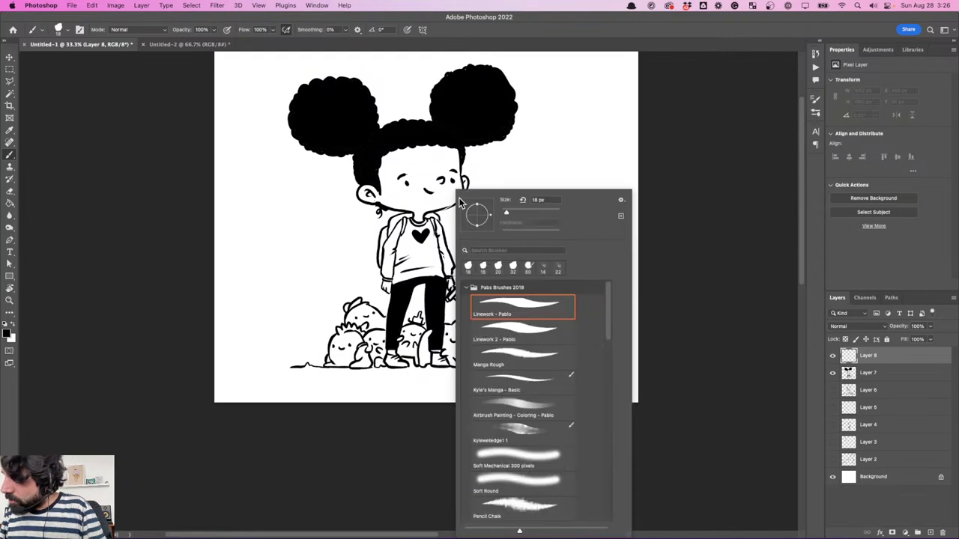
left_click_drag(610, 329, 609, 407)
left_click(539, 368)
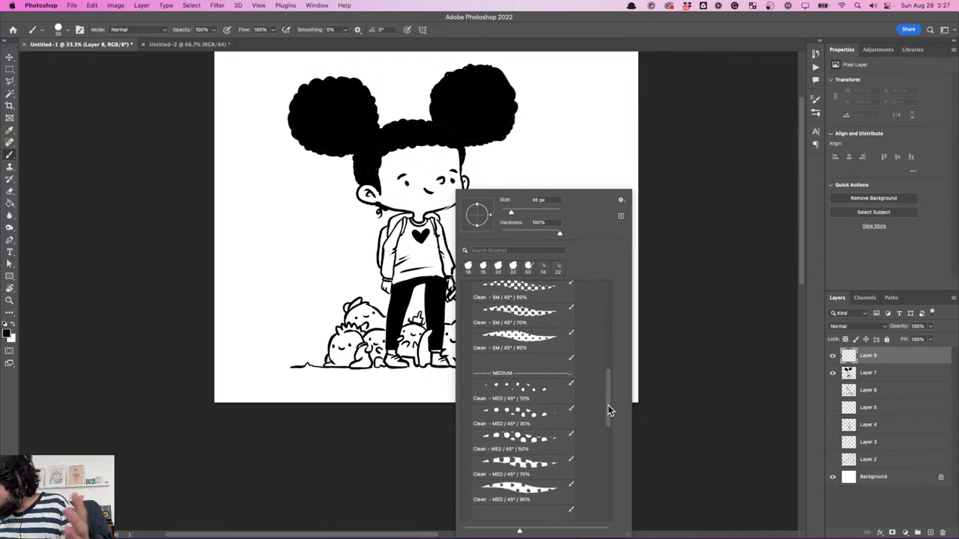
left_click(546, 414)
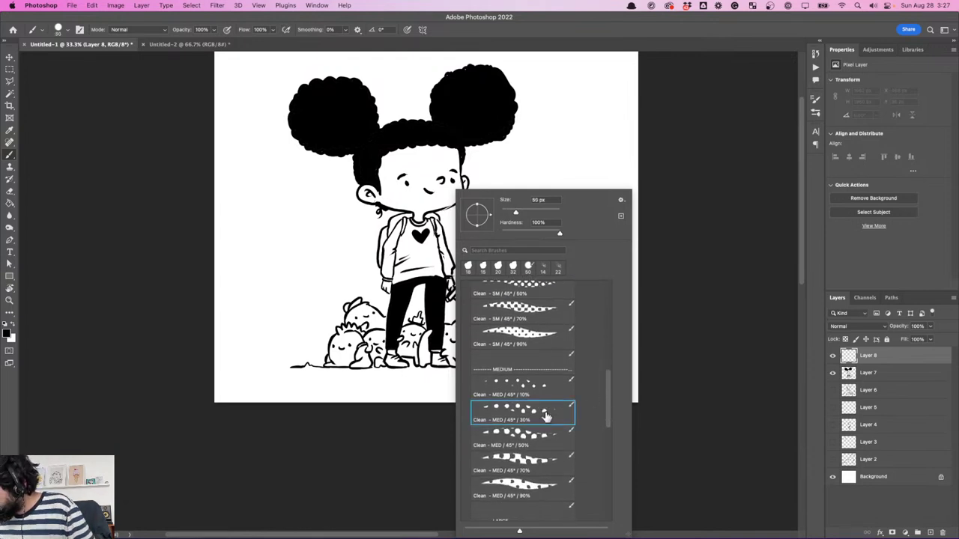
left_click_drag(395, 179, 416, 187)
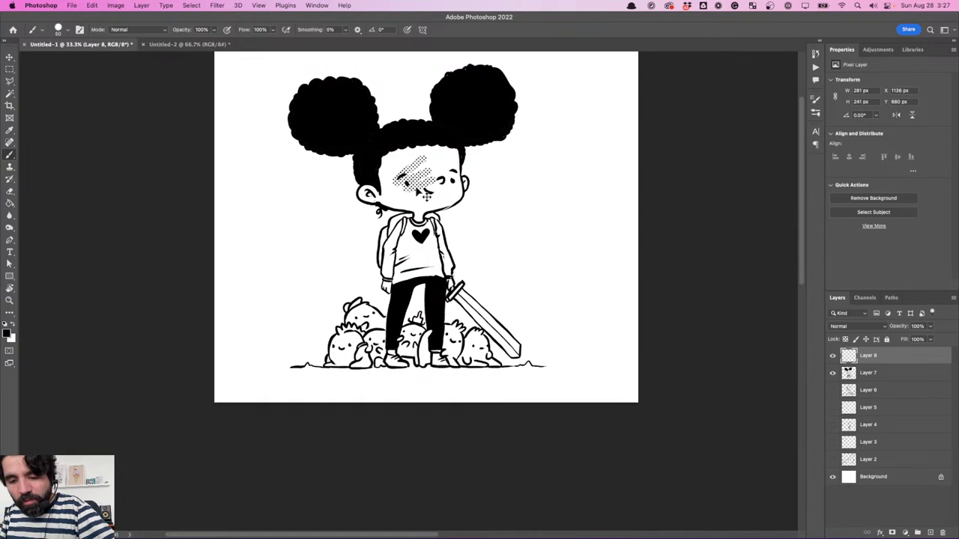
key("super+plus")
key("super+plus")
mouse_move(517, 142)
left_mouse_down()
mouse_move(518, 297)
mouse_move(528, 302)
left_mouse_up()
mouse_move(457, 218)
left_mouse_down()
mouse_move(440, 177)
mouse_move(370, 177)
mouse_move(365, 244)
mouse_move(349, 254)
mouse_move(336, 249)
mouse_move(366, 274)
mouse_move(367, 211)
mouse_move(465, 192)
mouse_move(445, 174)
mouse_move(507, 177)
mouse_move(496, 176)
mouse_move(497, 232)
mouse_move(473, 240)
mouse_move(511, 242)
mouse_move(499, 212)
mouse_move(521, 241)
mouse_move(473, 243)
mouse_move(407, 266)
mouse_move(392, 257)
mouse_move(394, 276)
mouse_move(439, 294)
mouse_move(516, 260)
left_mouse_up()
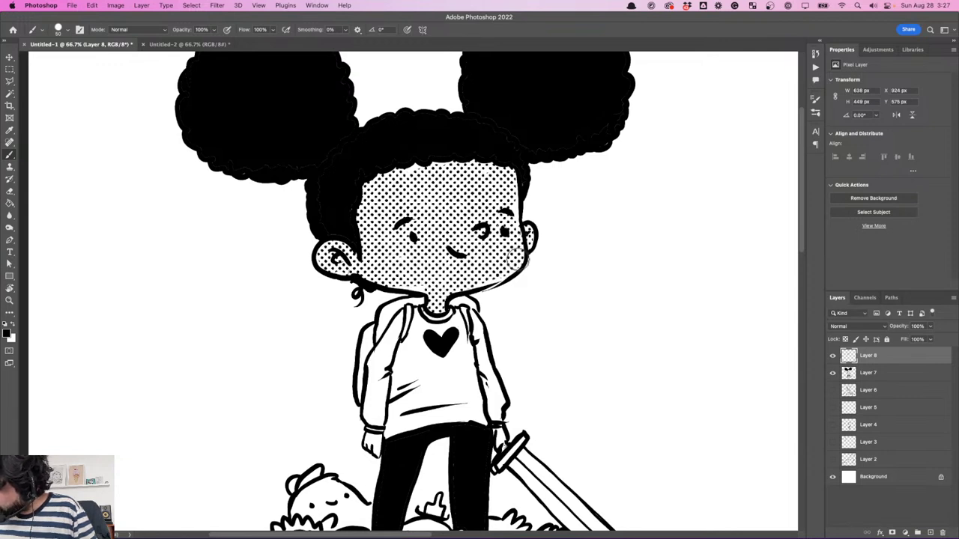
left_click_drag(426, 279, 409, 265)
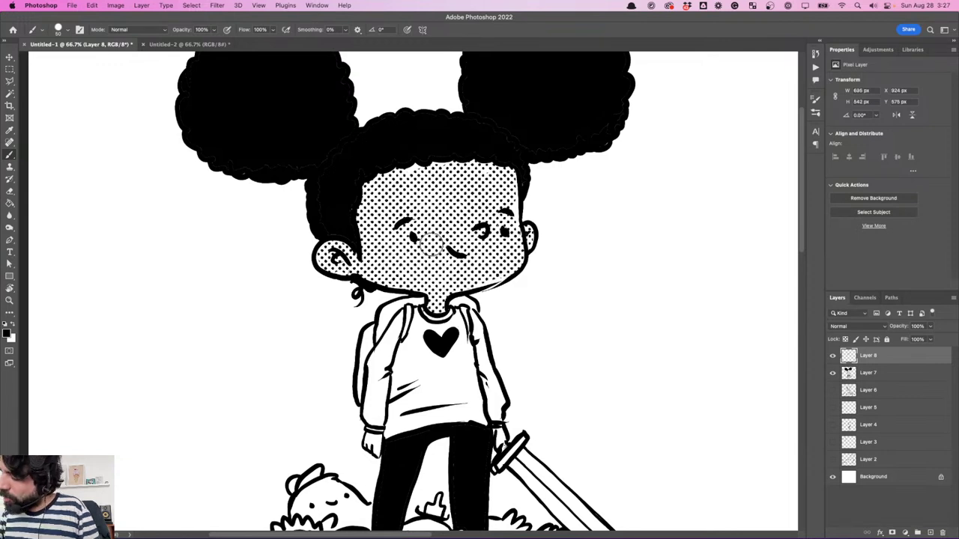
left_click_drag(519, 221, 514, 251)
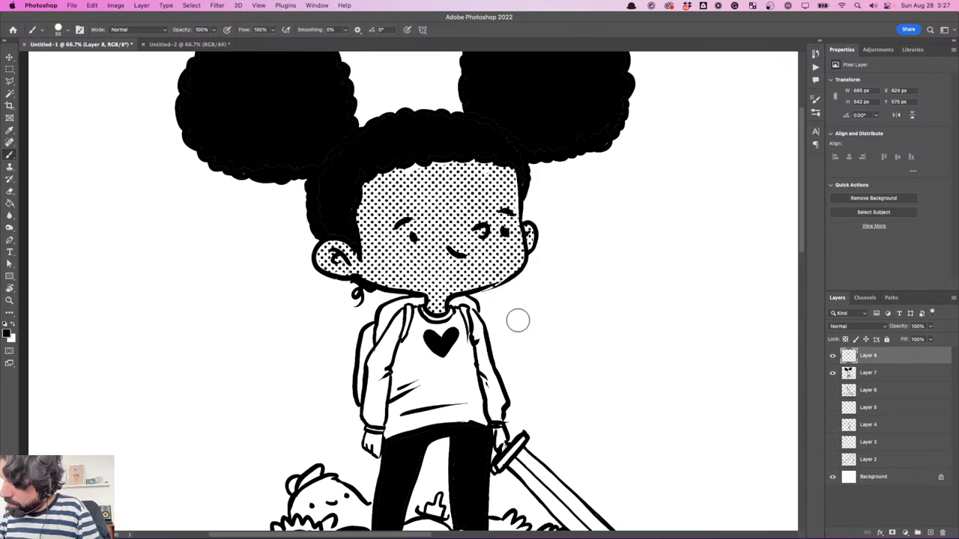
- Fill the girl's backpack and its shoulder straps with denser halftone dots using the Clean - MED / 45° / 70% brush
scroll(514, 314, "down", 5)
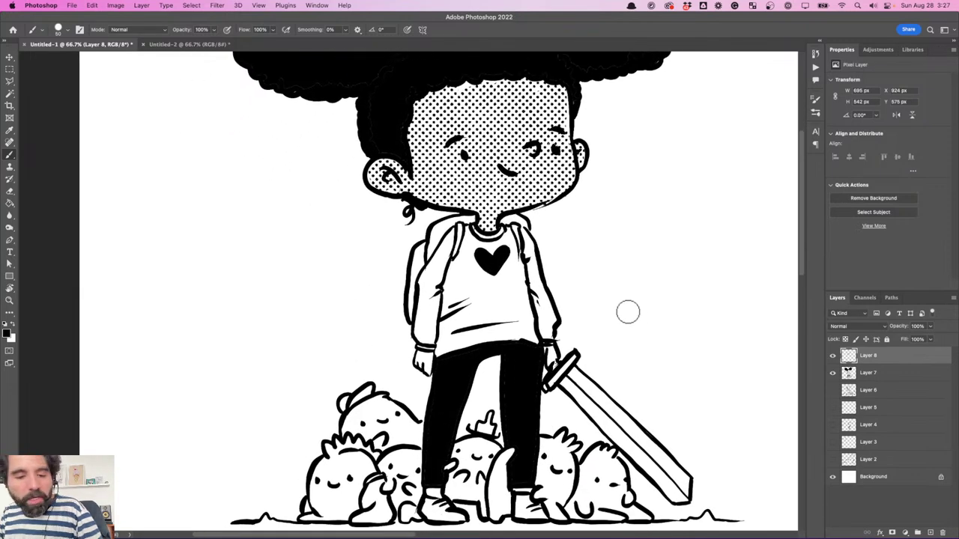
right_click(702, 289)
left_click(783, 458)
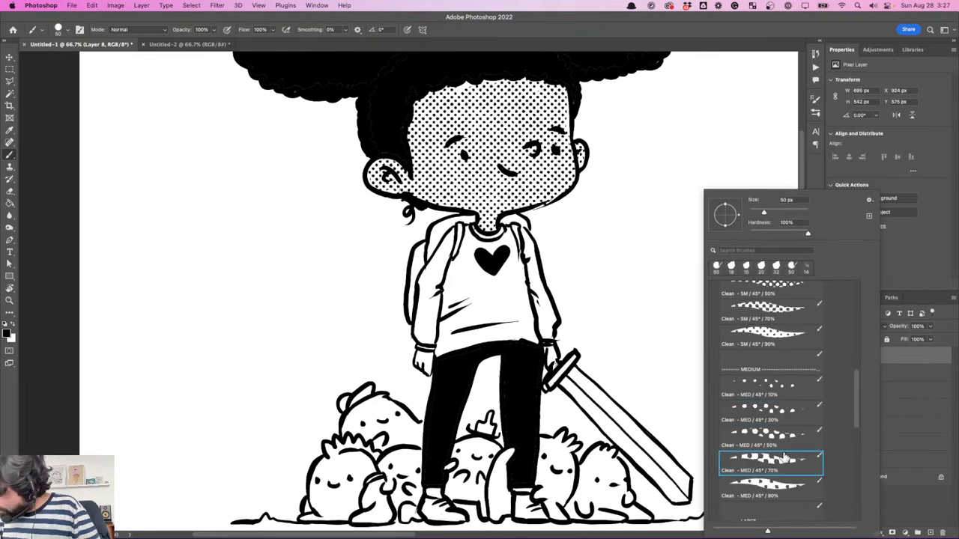
left_click(435, 246)
mouse_move(426, 247)
left_mouse_down()
mouse_move(412, 312)
mouse_move(414, 264)
mouse_move(464, 216)
mouse_move(446, 219)
mouse_move(521, 221)
left_mouse_up()
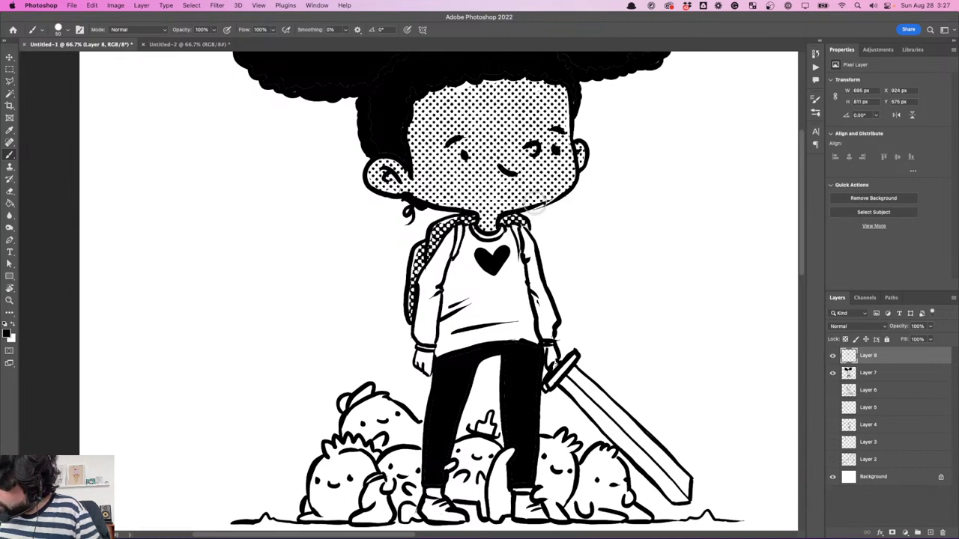
left_click_drag(461, 230, 456, 255)
mouse_move(517, 226)
left_mouse_down()
mouse_move(518, 236)
mouse_move(520, 225)
left_mouse_up()
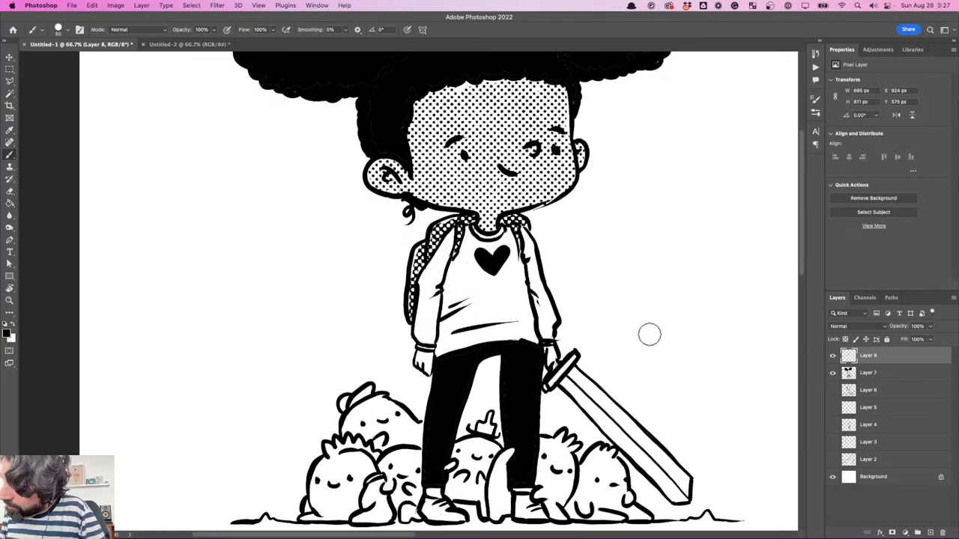
- Shade the sides of the sweater and the sleeve beside the backpack with light dots using the Clean - MED / 45° / 10% brush
right_click(616, 332)
left_click(699, 389)
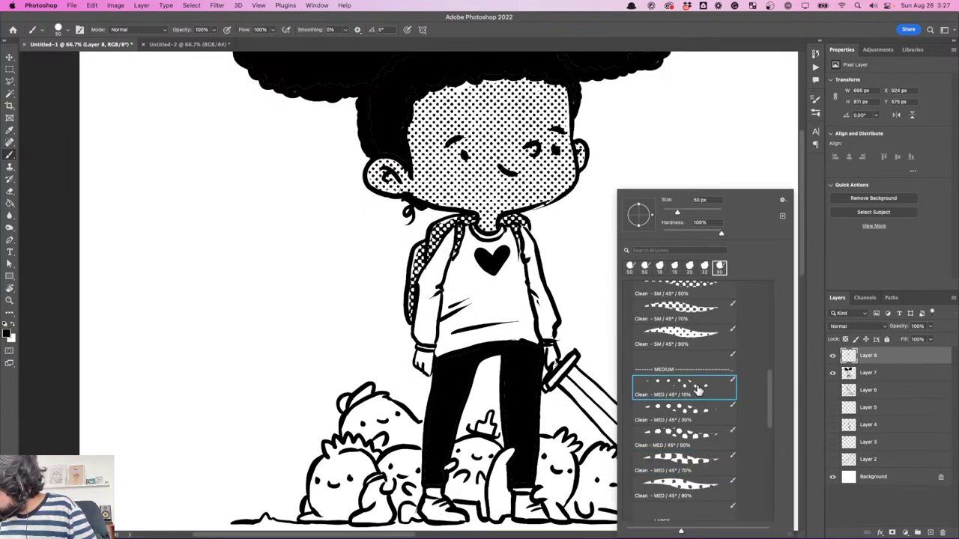
left_click_drag(455, 262, 446, 301)
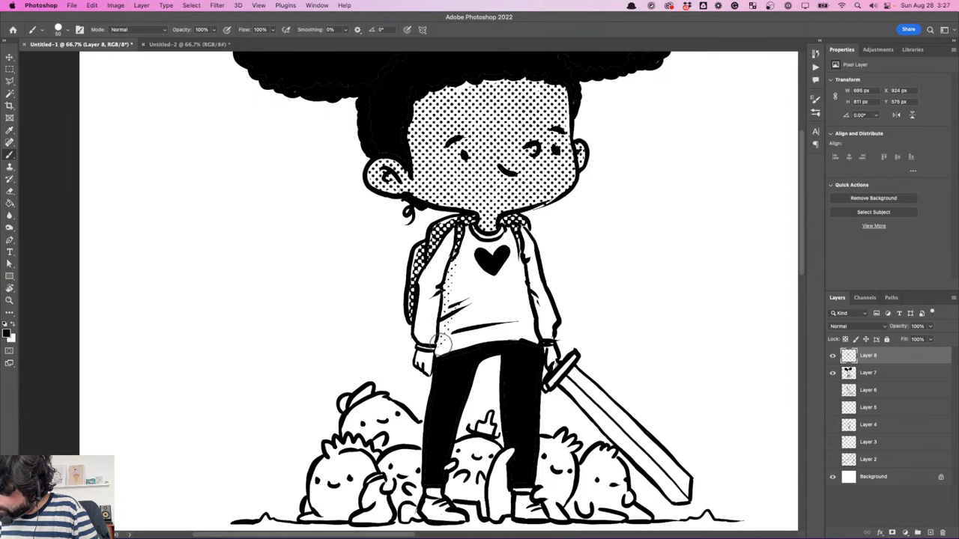
mouse_move(442, 343)
left_mouse_down()
mouse_move(433, 359)
mouse_move(456, 334)
mouse_move(440, 315)
mouse_move(424, 334)
mouse_move(429, 351)
left_mouse_up()
left_click_drag(519, 266, 534, 339)
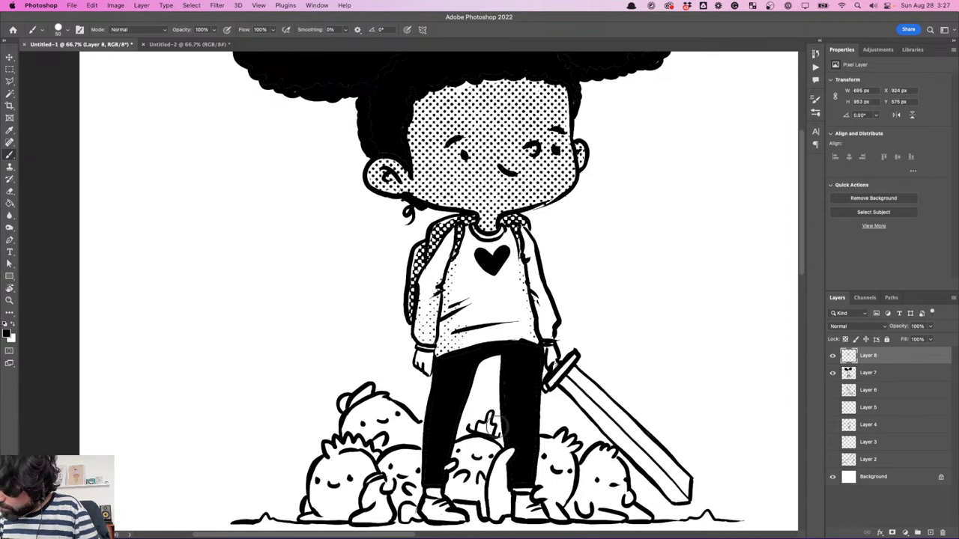
- Shade the lower bodies of the creatures and the top creature's hat with the same light 10% halftone dots
left_click_drag(497, 427, 566, 298)
mouse_move(380, 390)
left_mouse_down()
mouse_move(427, 380)
mouse_move(396, 387)
mouse_move(429, 384)
mouse_move(437, 395)
mouse_move(538, 384)
left_mouse_up()
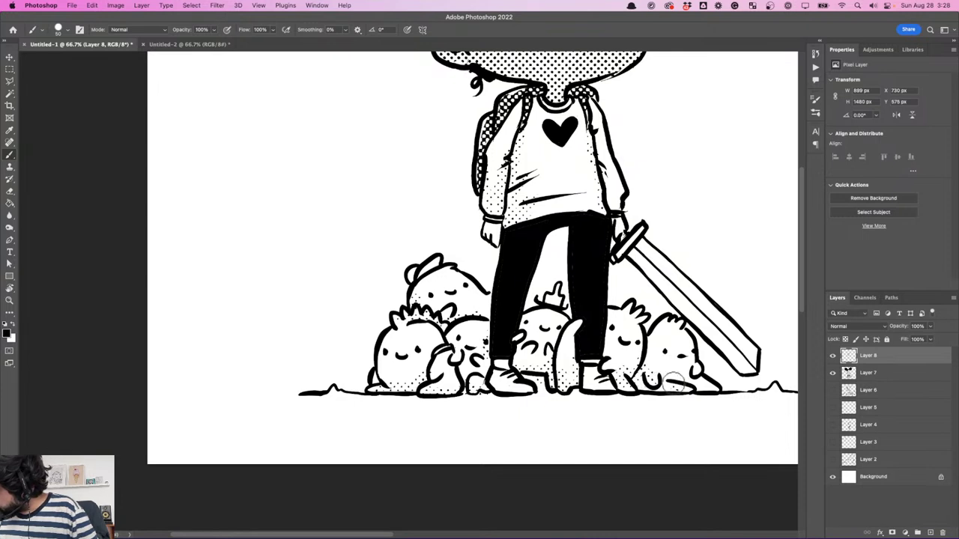
left_click_drag(674, 383, 696, 386)
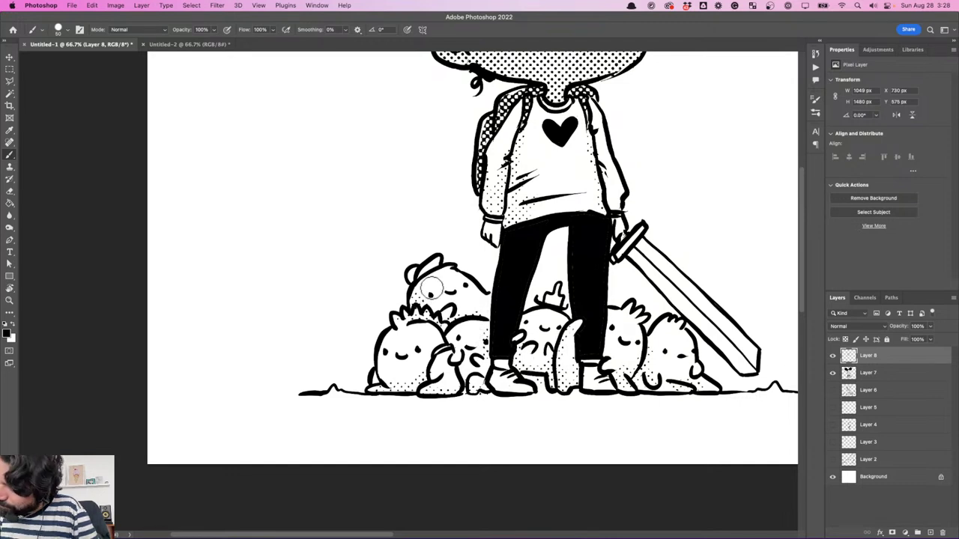
mouse_move(420, 270)
left_mouse_down()
mouse_move(437, 261)
mouse_move(431, 273)
left_mouse_up()
left_click_drag(391, 387, 375, 381)
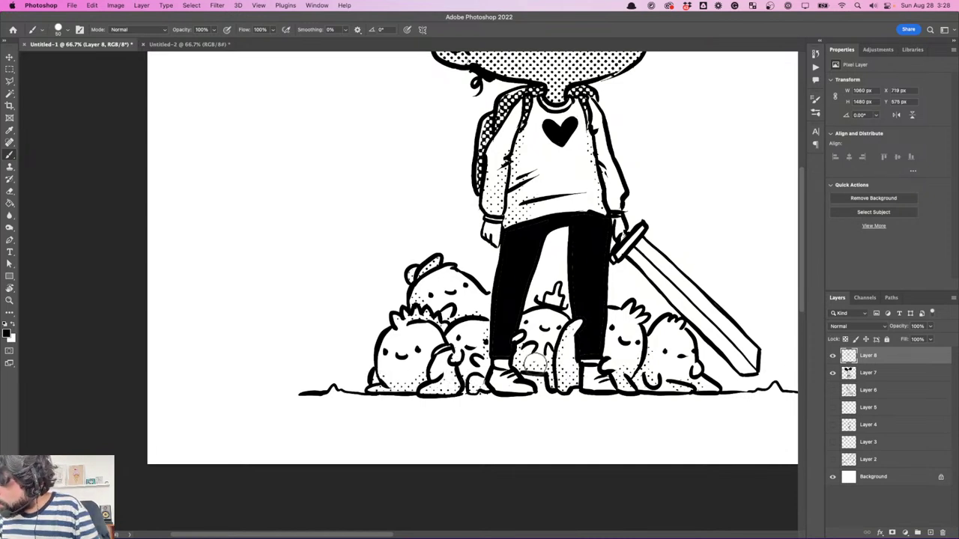
left_click_drag(641, 384, 702, 388)
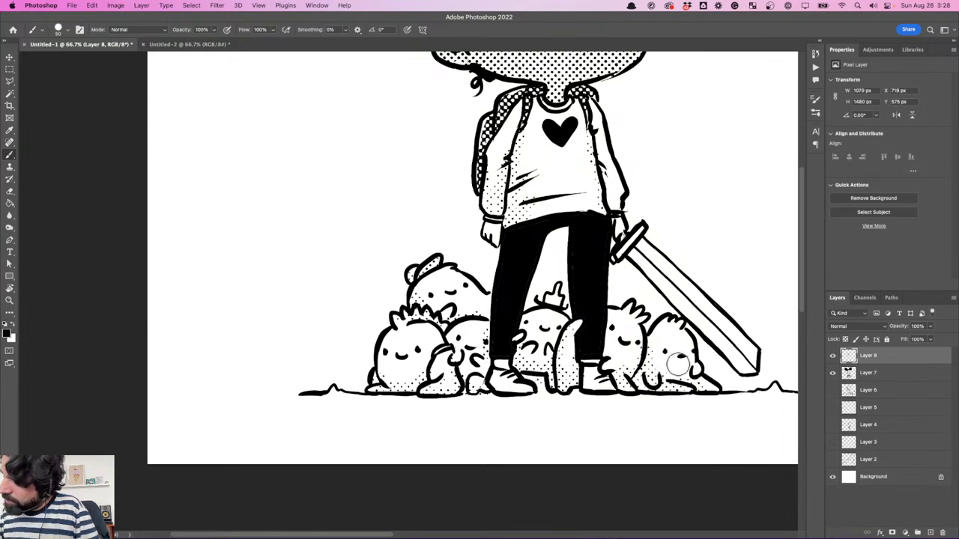
- Shade the lower half of the sword's blade with light halftone dots from the crossguard to the tip
scroll(572, 278, "right", 5)
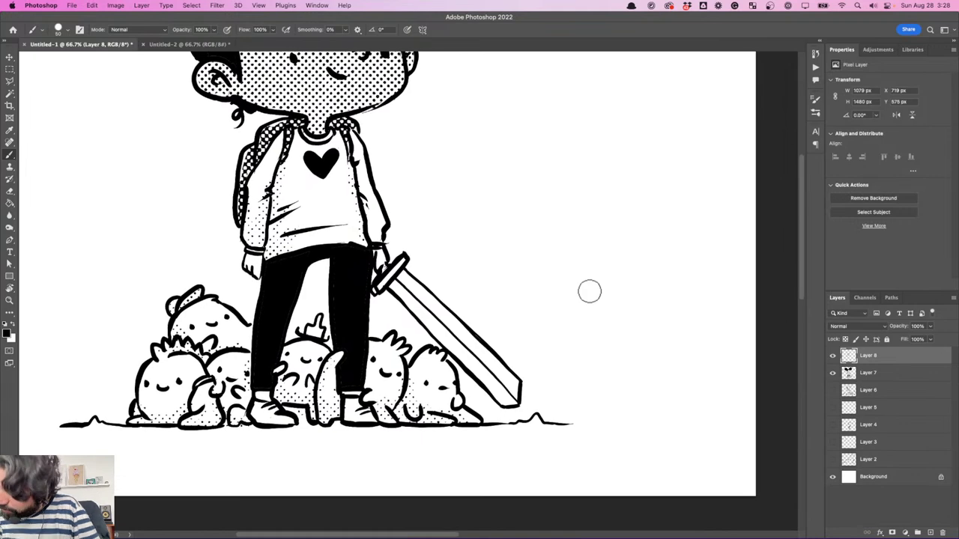
left_click_drag(399, 286, 499, 391)
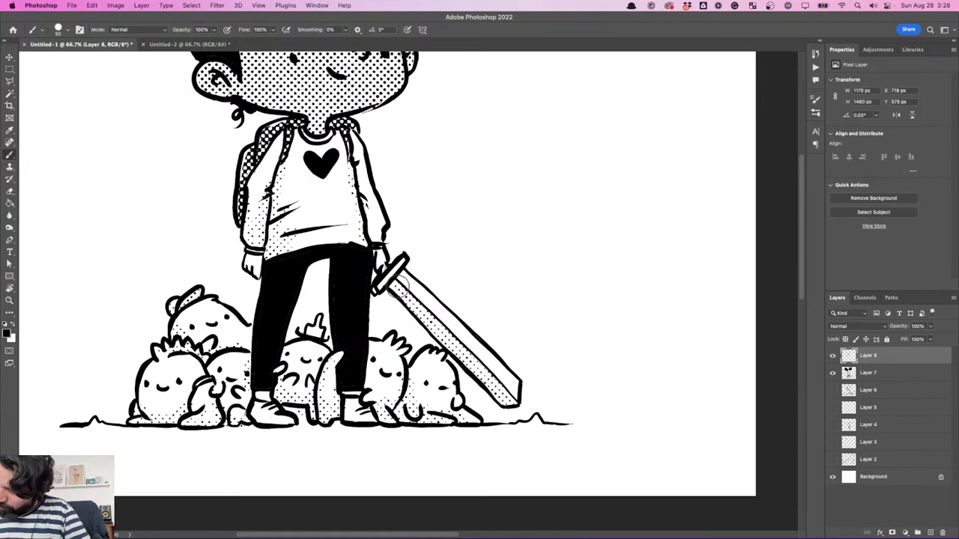
- Shade both of the girl's hands with halftone dots using the Clean - MED / 45° / 30% brush
scroll(480, 315, "up", 5)
scroll(480, 314, "left", 4)
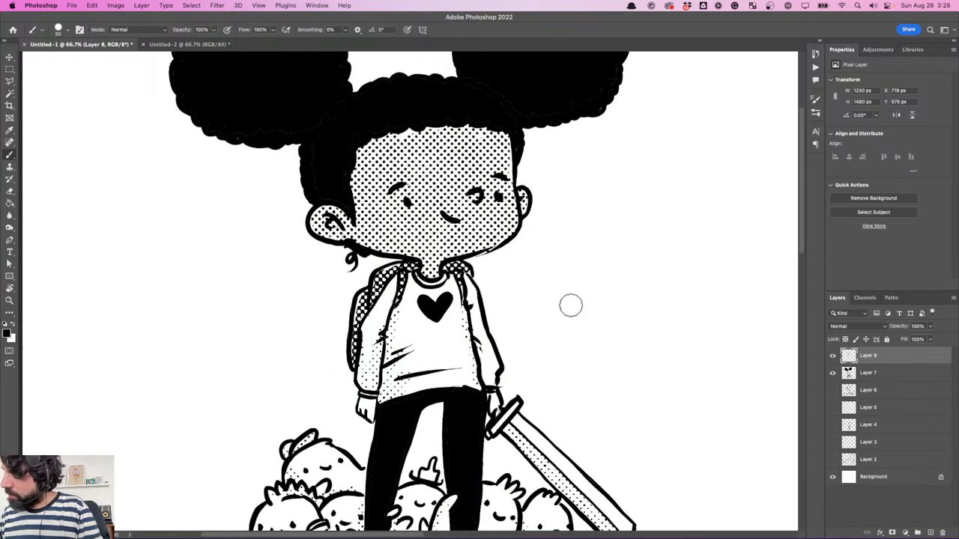
right_click(675, 308)
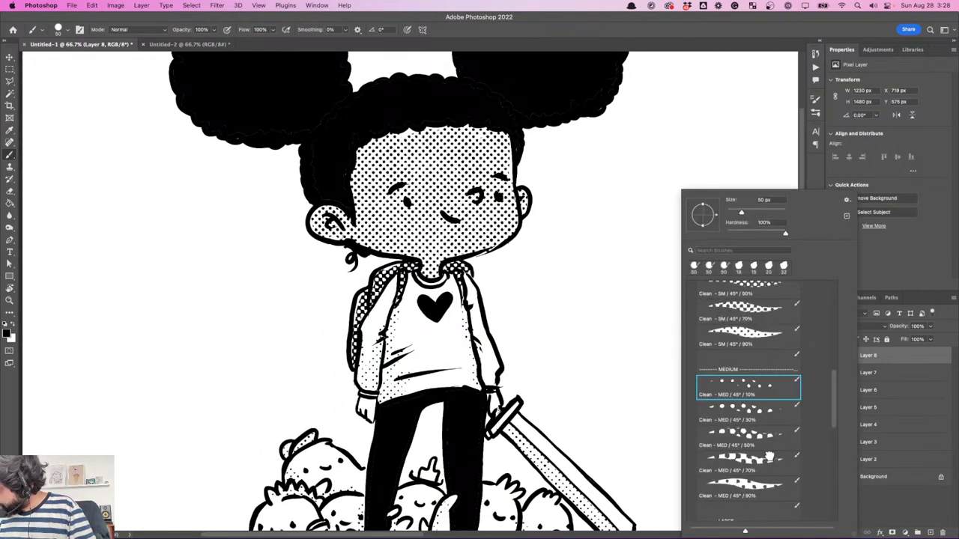
left_click(769, 457)
left_click(380, 411)
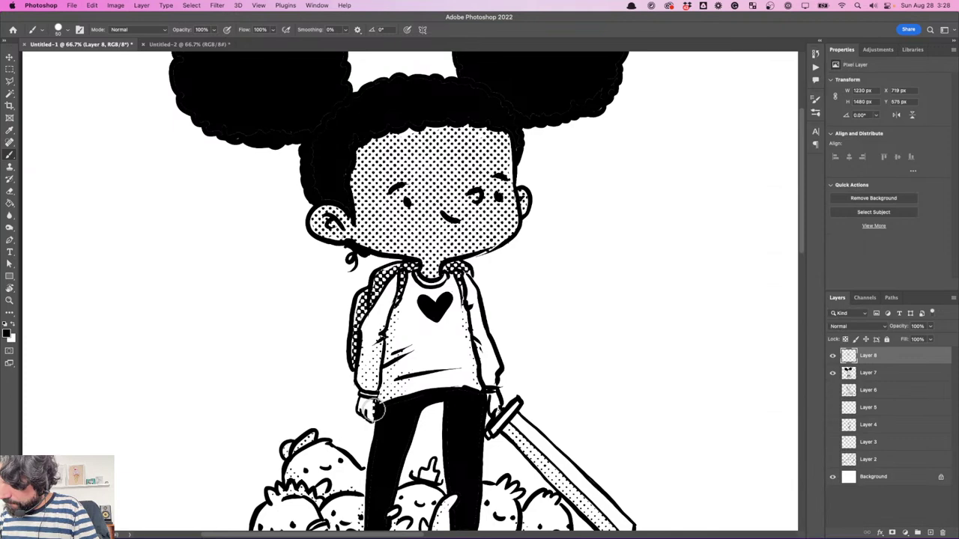
right_click(487, 341)
left_click(566, 421)
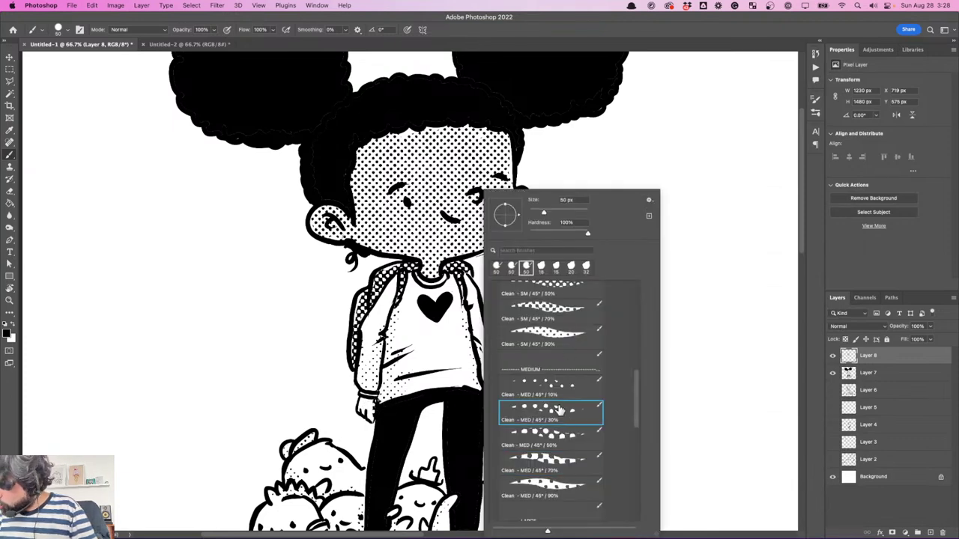
left_click(366, 406)
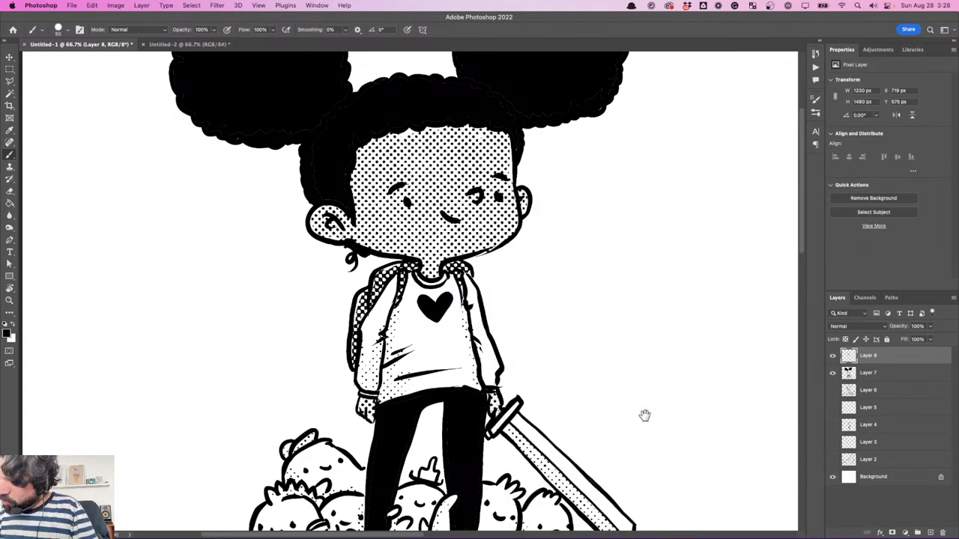
- Fill the front creature's spiky crest, the middle creature's small hat and the top creature's cap with Clean - MED / 45° / 70% dots
scroll(640, 409, "down", 5)
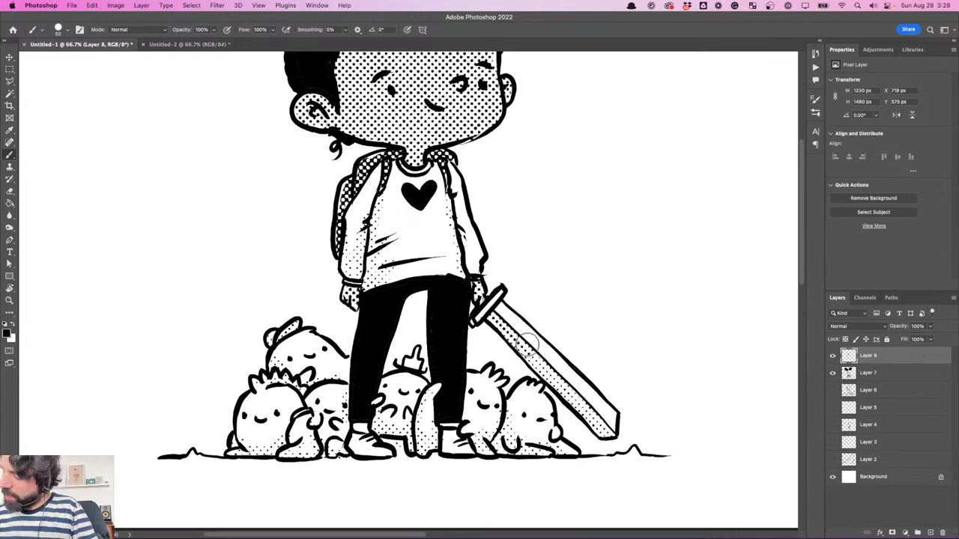
scroll(507, 329, "left", 5)
scroll(507, 330, "down", 2)
right_click(500, 310)
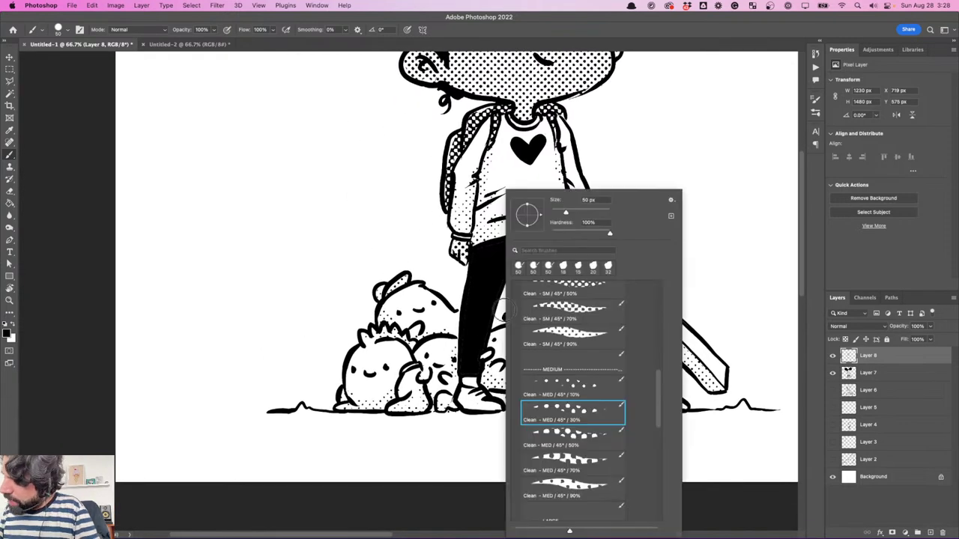
left_click(588, 461)
left_click_drag(366, 343, 398, 334)
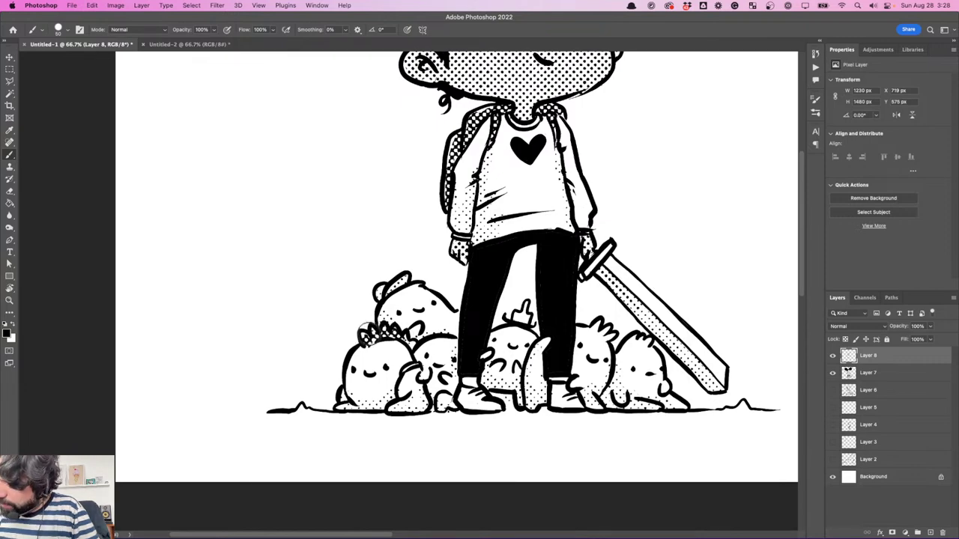
left_click_drag(709, 333, 673, 313)
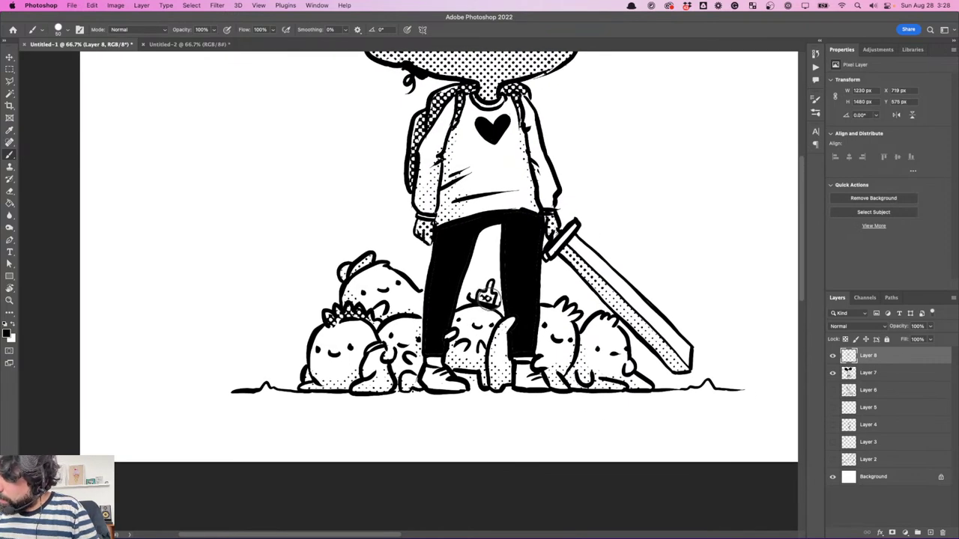
mouse_move(490, 285)
left_mouse_down()
mouse_move(482, 299)
mouse_move(491, 296)
left_mouse_up()
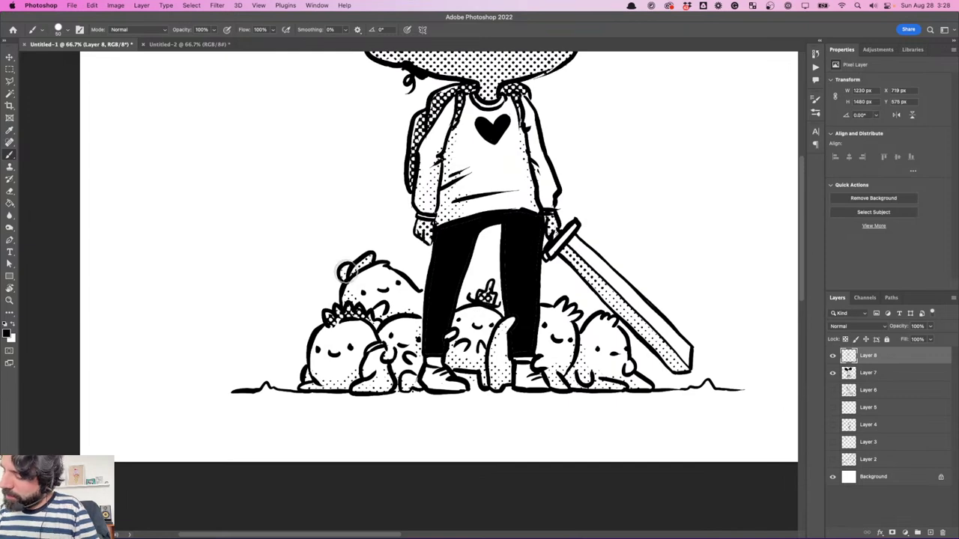
left_click_drag(346, 272, 343, 271)
- Examine the whole drawing at reduced size to judge the balance of the halftone shading
mouse_move(771, 358)
left_mouse_down()
mouse_move(685, 347)
mouse_move(697, 367)
left_mouse_up()
key("super+minus")
key("super+minus")
key("super+minus")
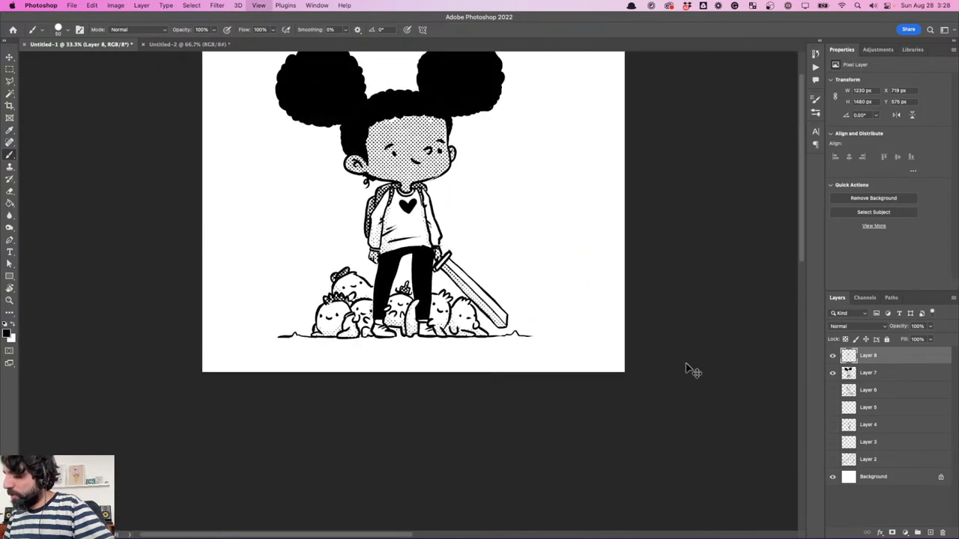
key("super+plus")
key("super+minus")
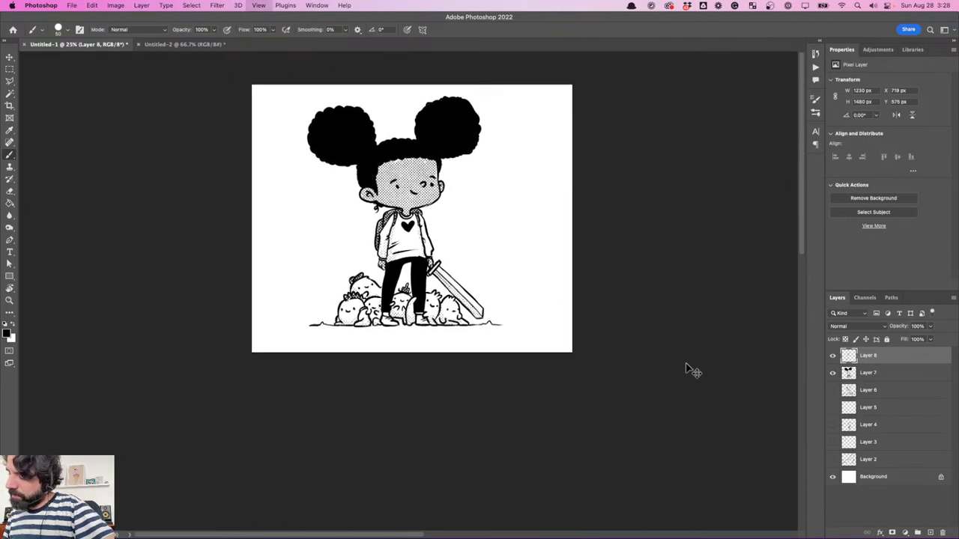
key("super+plus")
left_click_drag(566, 306, 587, 430)
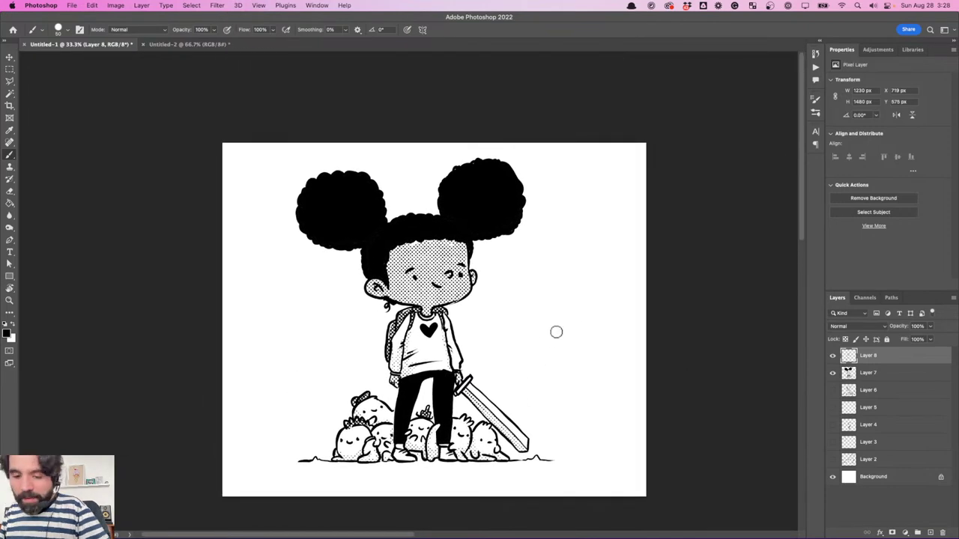
- Deepen the shading along both arm seams of the sweater using the Clean - MED / 45° / 50% brush at 50 px
key("super+1")
scroll(571, 295, "down", 5)
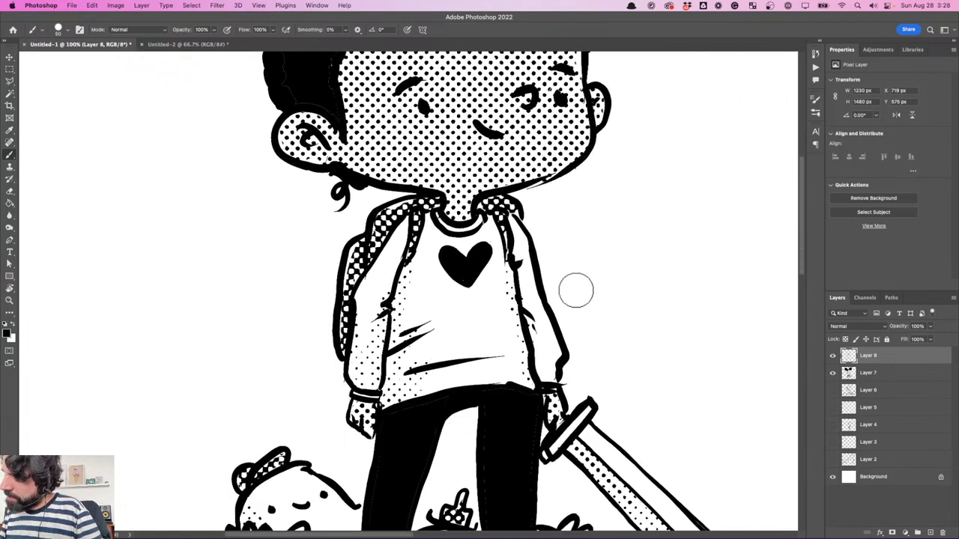
right_click(587, 299)
left_click(658, 430)
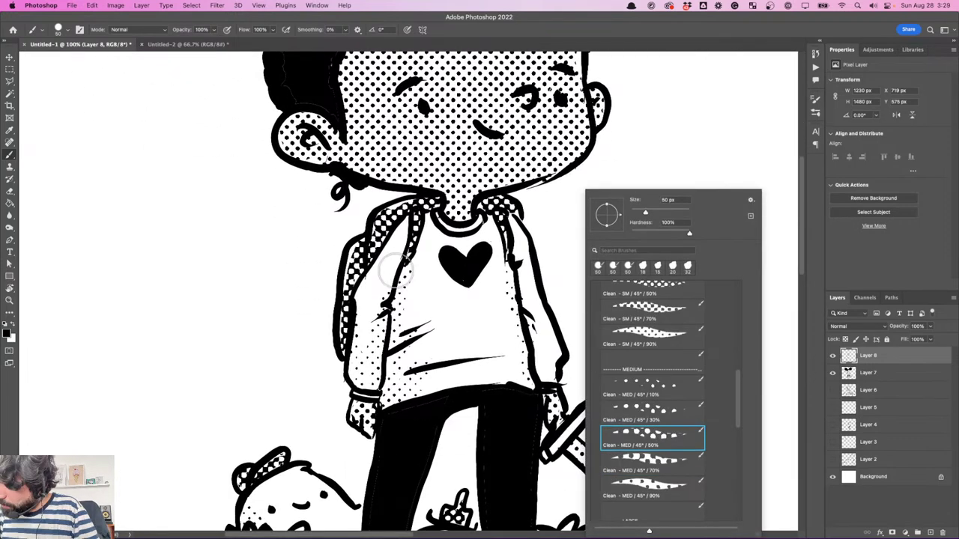
left_click_drag(396, 271, 390, 375)
left_click_drag(517, 271, 540, 375)
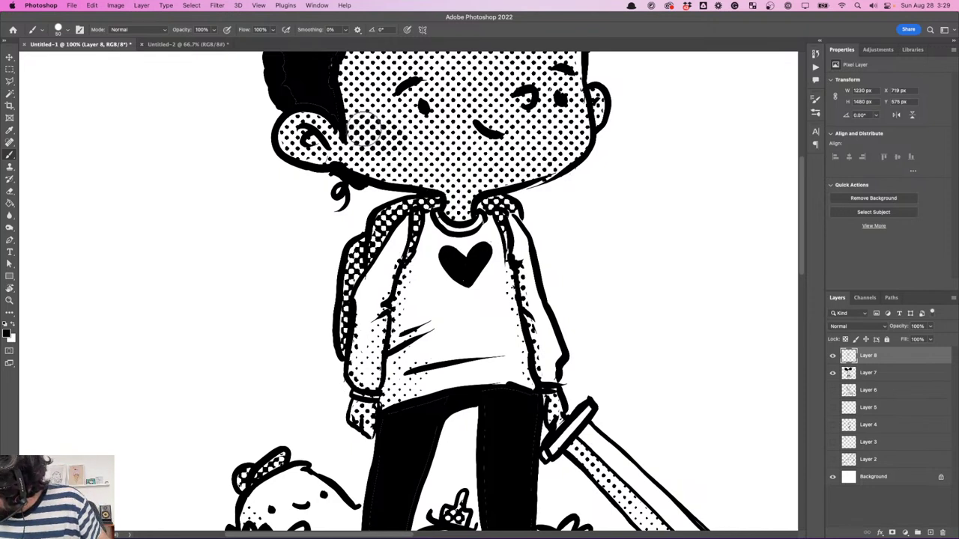
- Add blush patches to both of the girl's cheeks with the Clean - MED / 45° / 70% brush and check the whole drawing
right_click(555, 182)
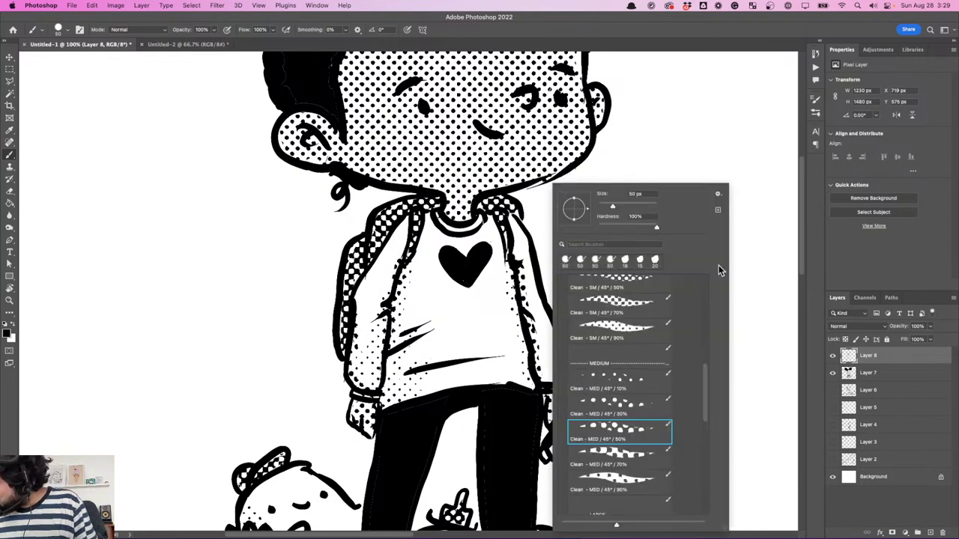
left_click(642, 459)
left_click_drag(375, 120, 373, 122)
left_click_drag(605, 129, 583, 121)
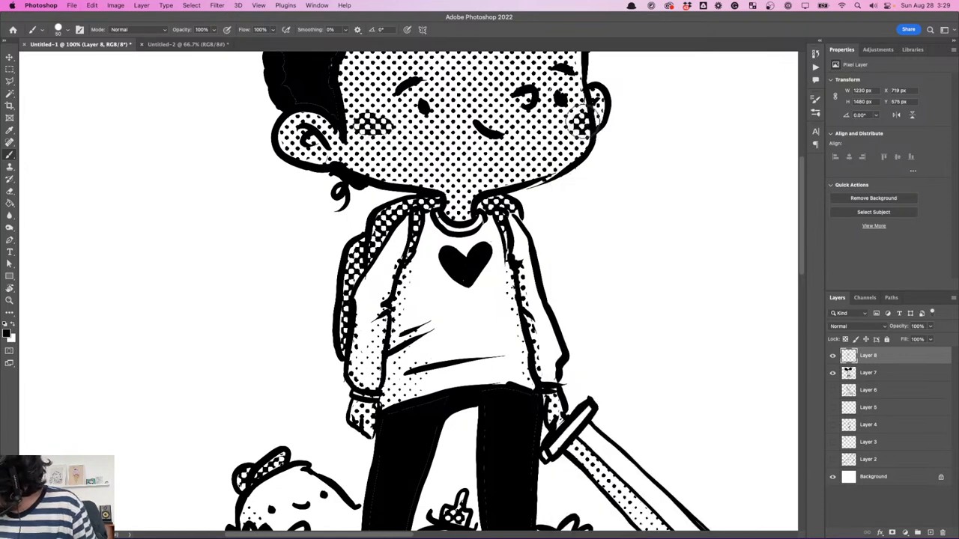
left_click_drag(371, 118, 372, 121)
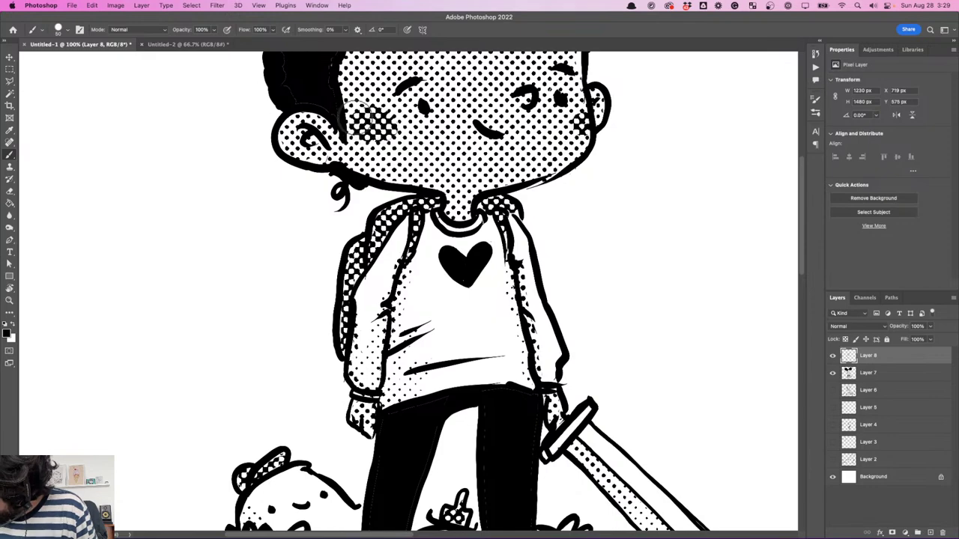
scroll(591, 191, "up", 5)
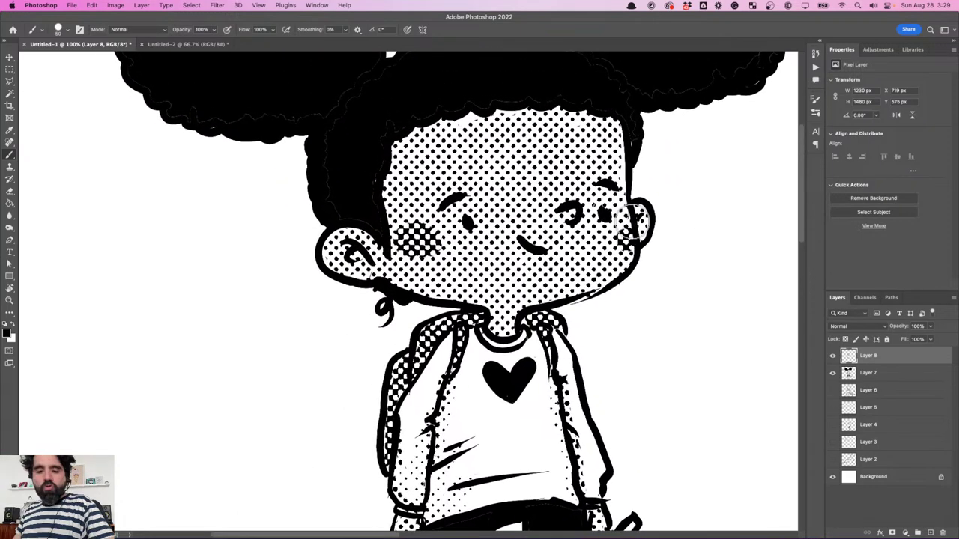
key("super+minus")
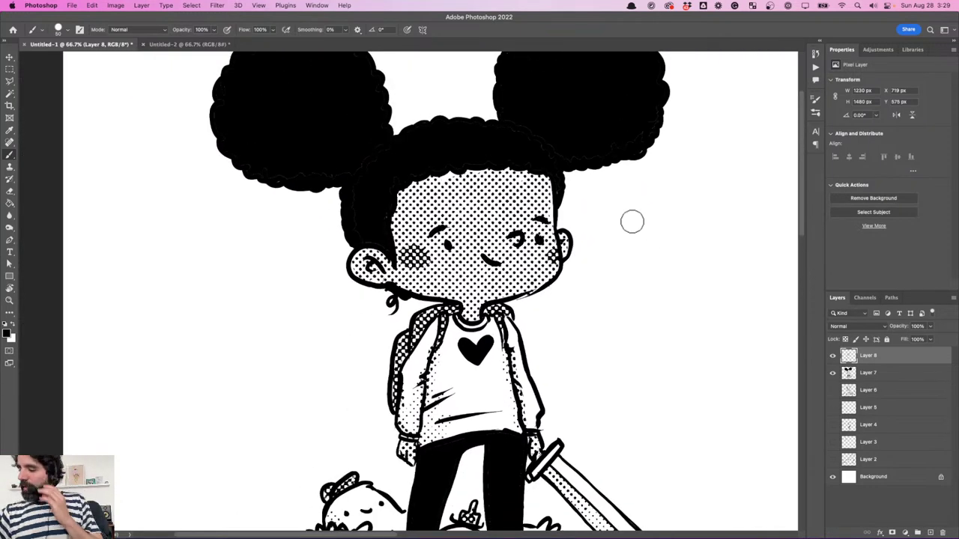
key("super+minus")
key("super+minus")
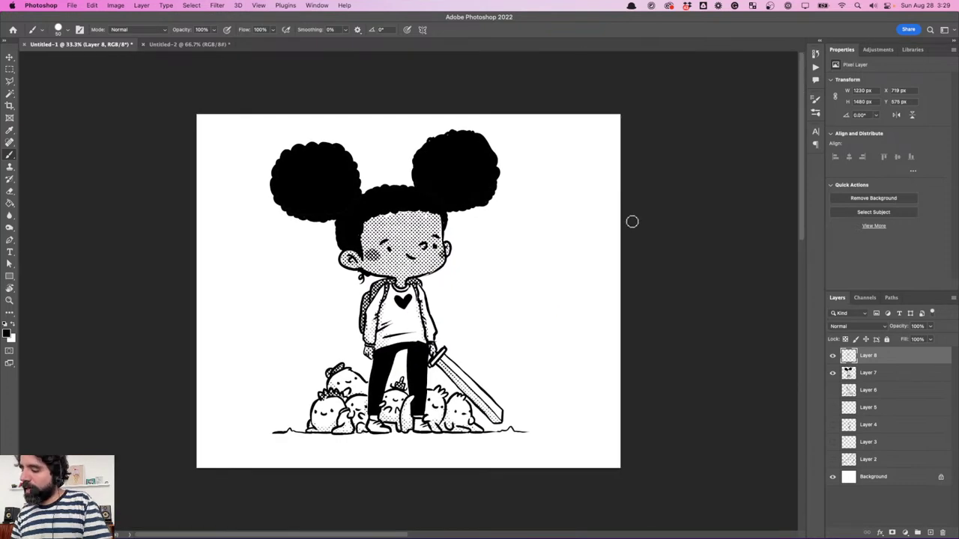